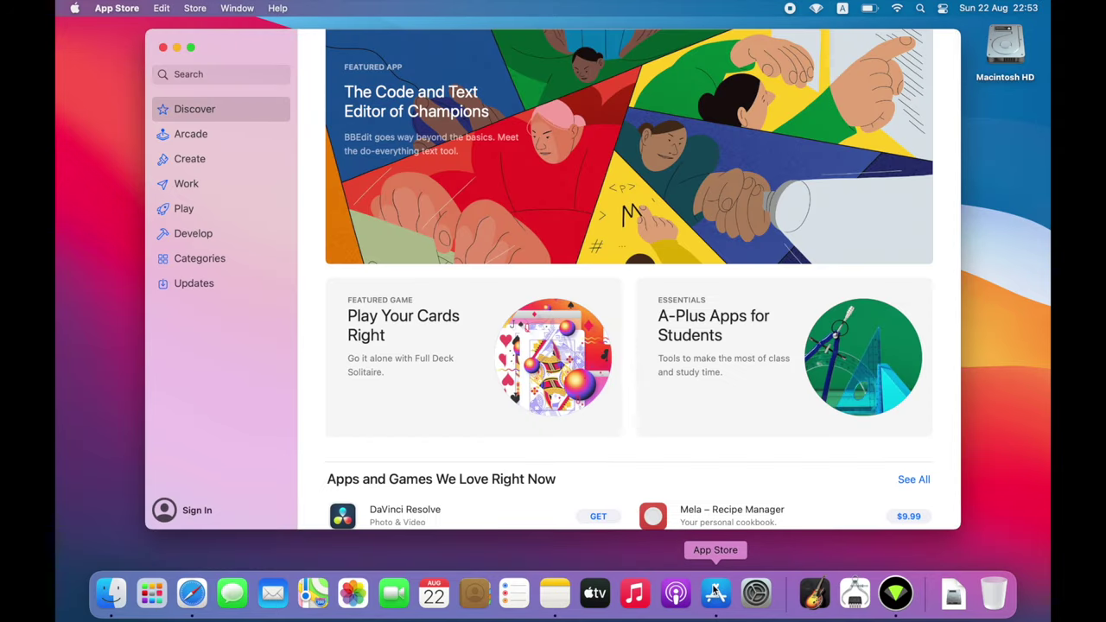
Step: Search the App Store for "sky" and compare the Mac app results with the iPhone and iPad ones
click(250, 73)
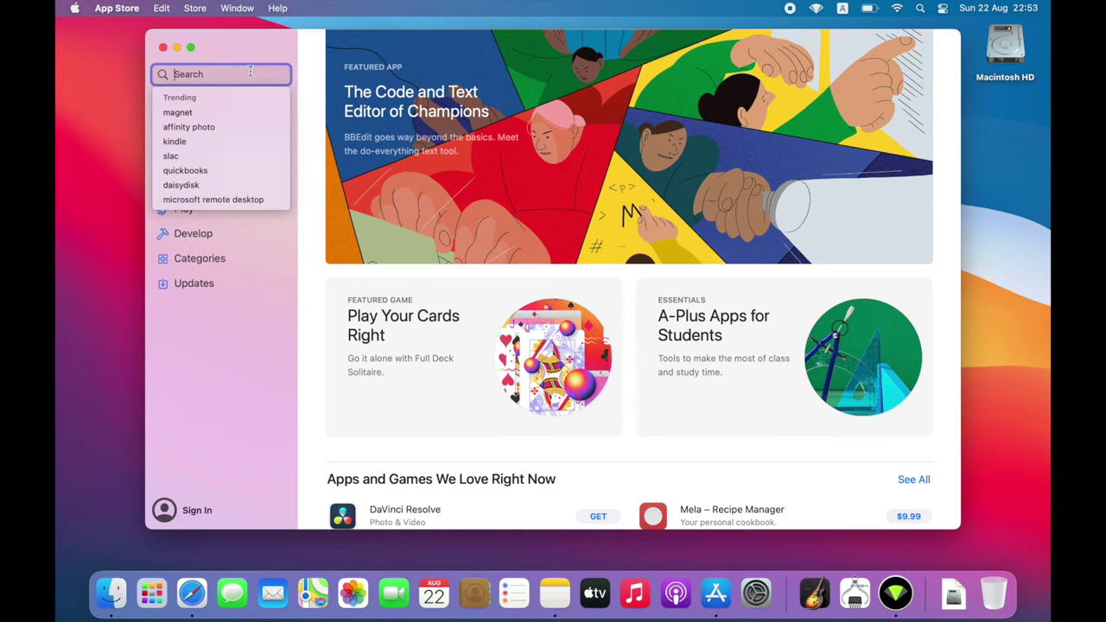
text(s)
key(Return)
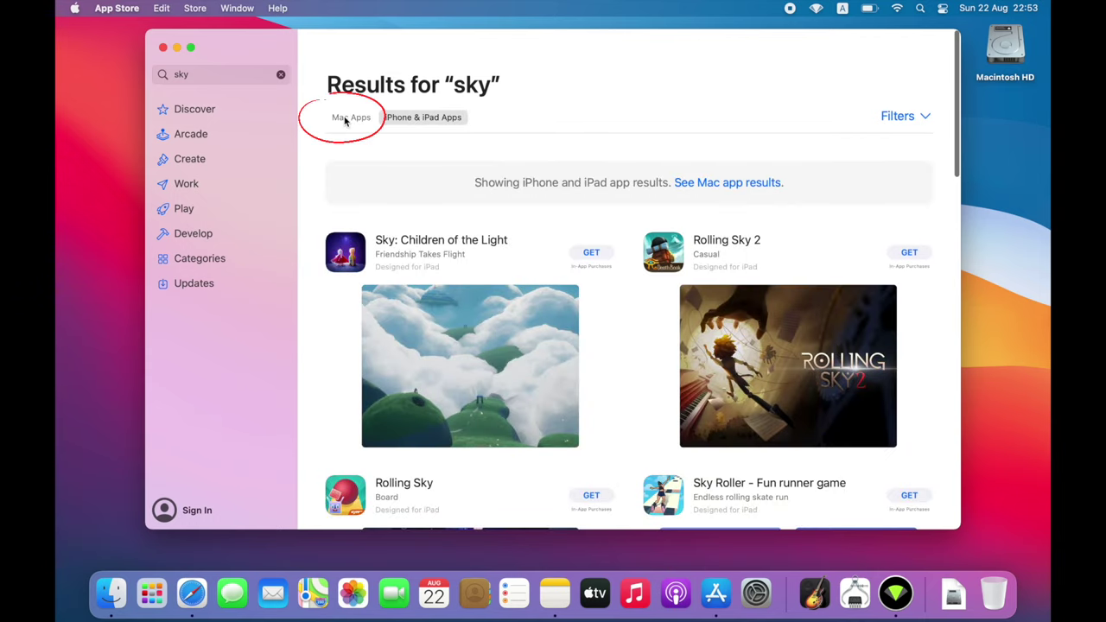
click(349, 118)
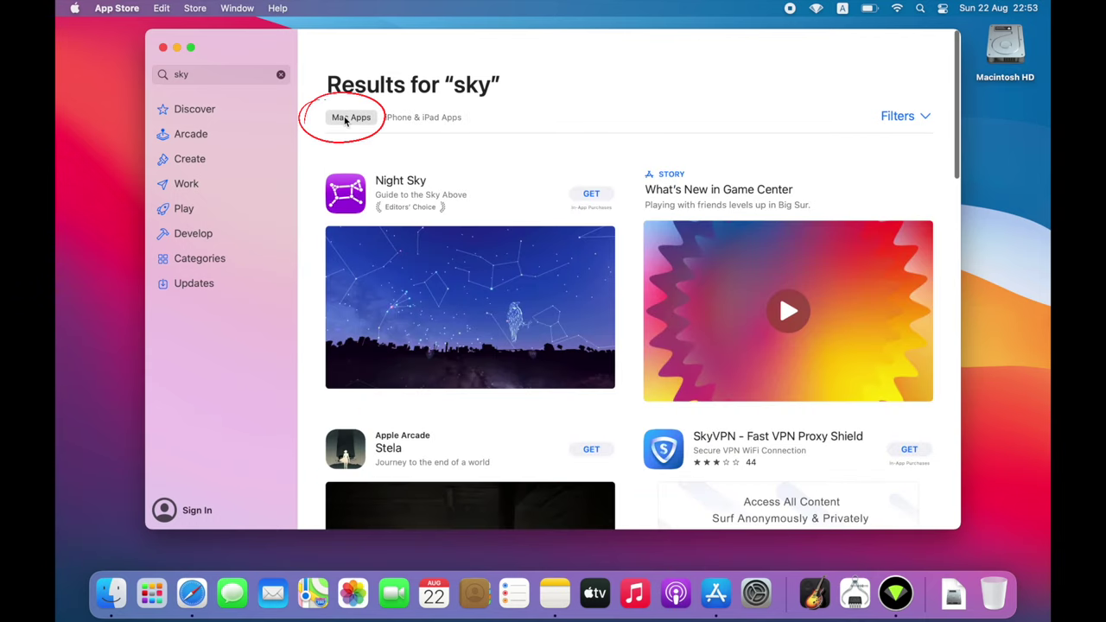
click(405, 122)
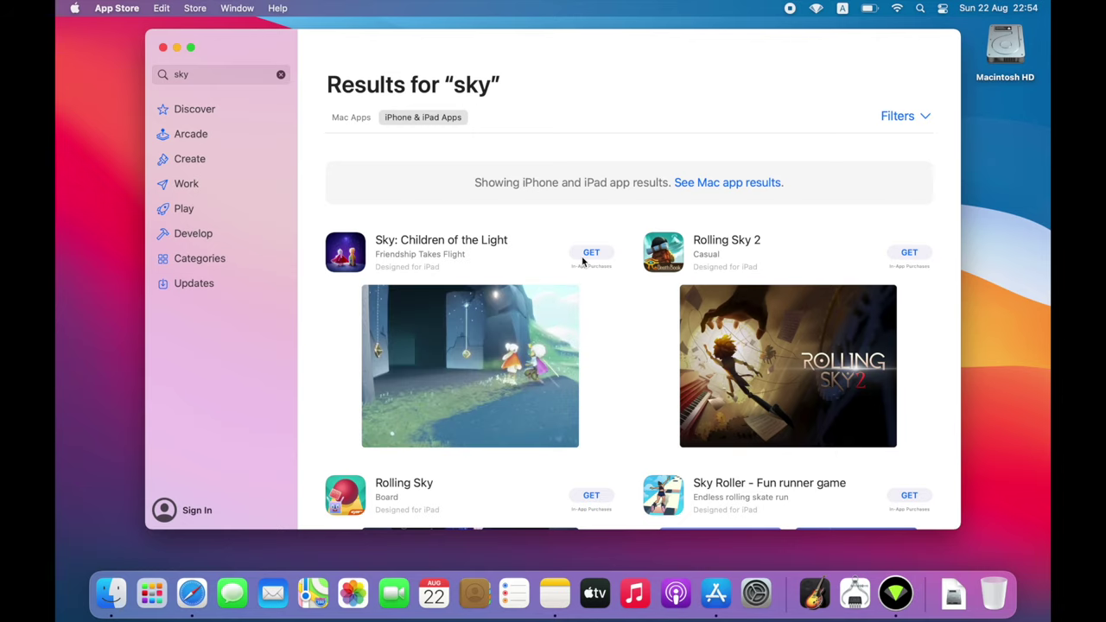
Step: View the installed apps in Launchpad and switch the "sky" results to Mac apps
key(F4)
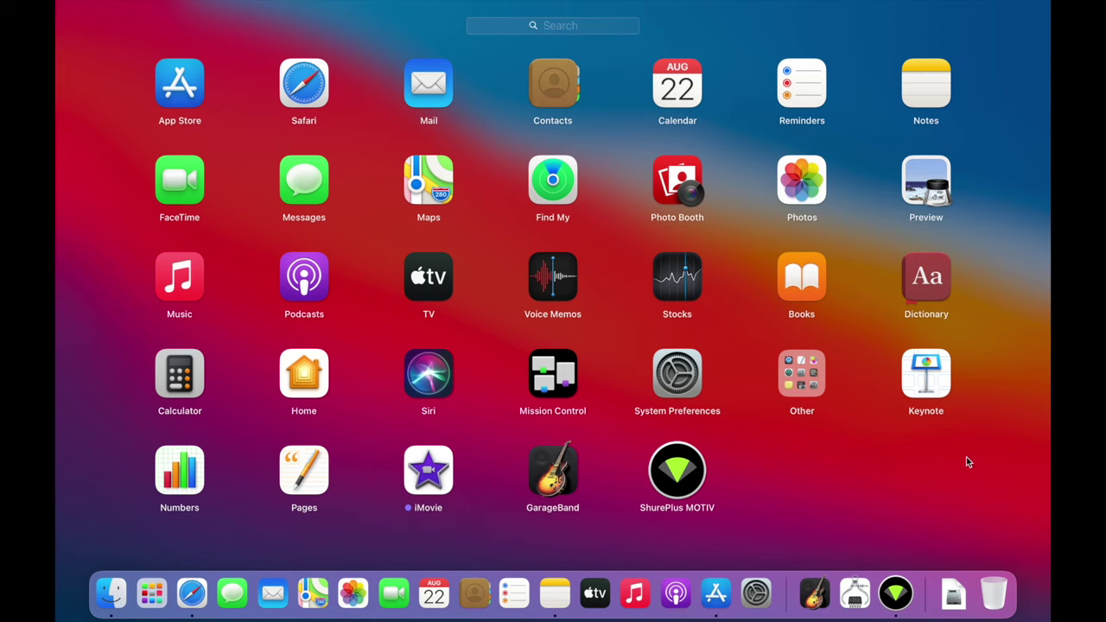
click(871, 488)
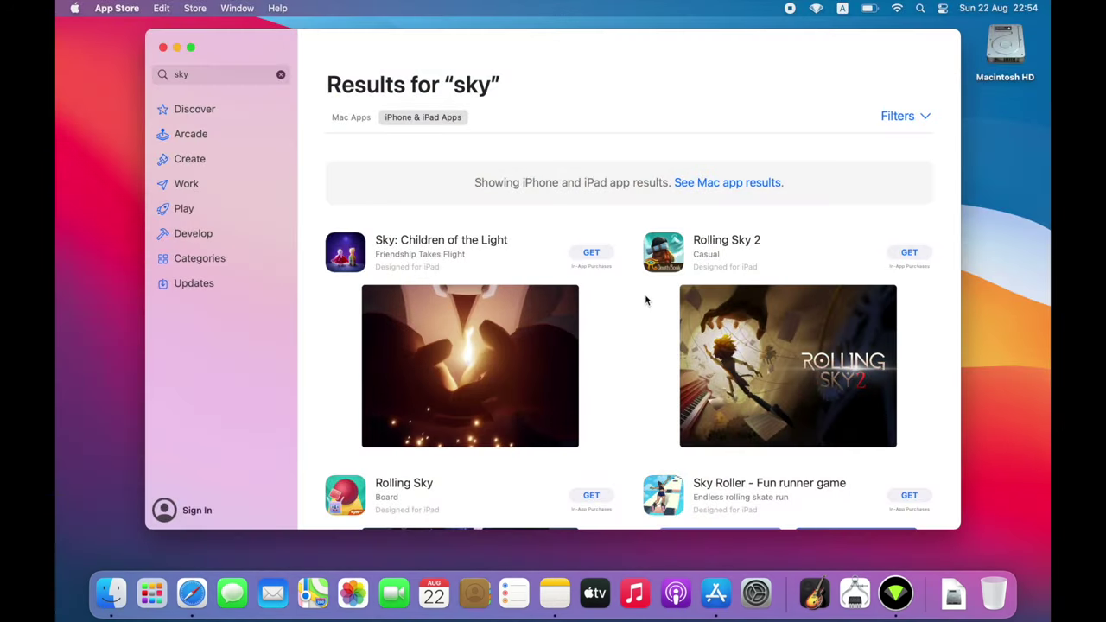
click(343, 119)
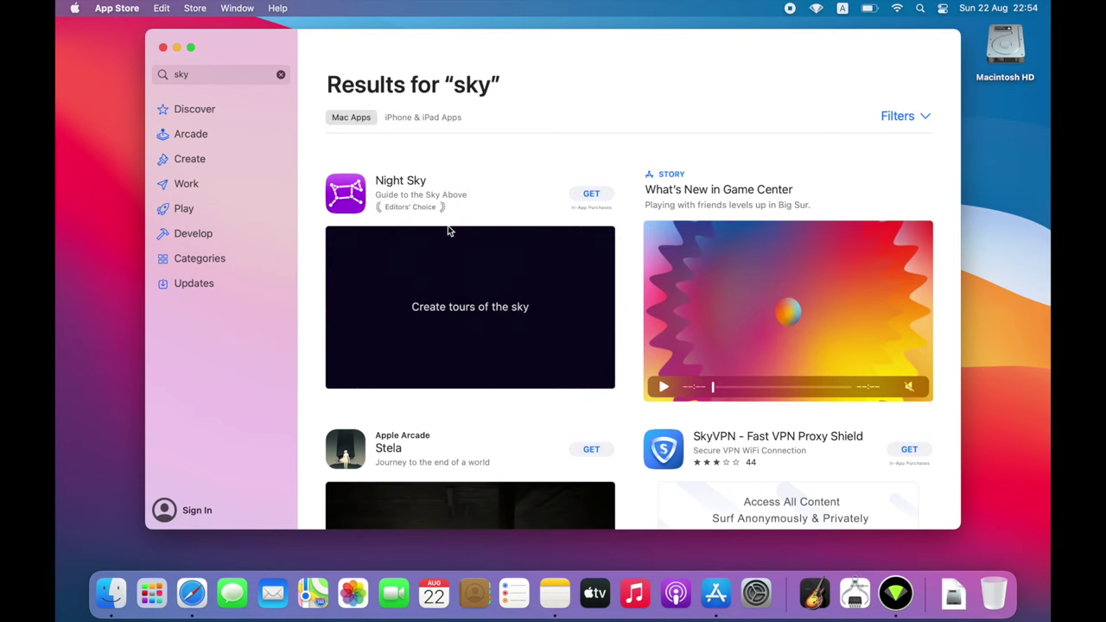
key(F4)
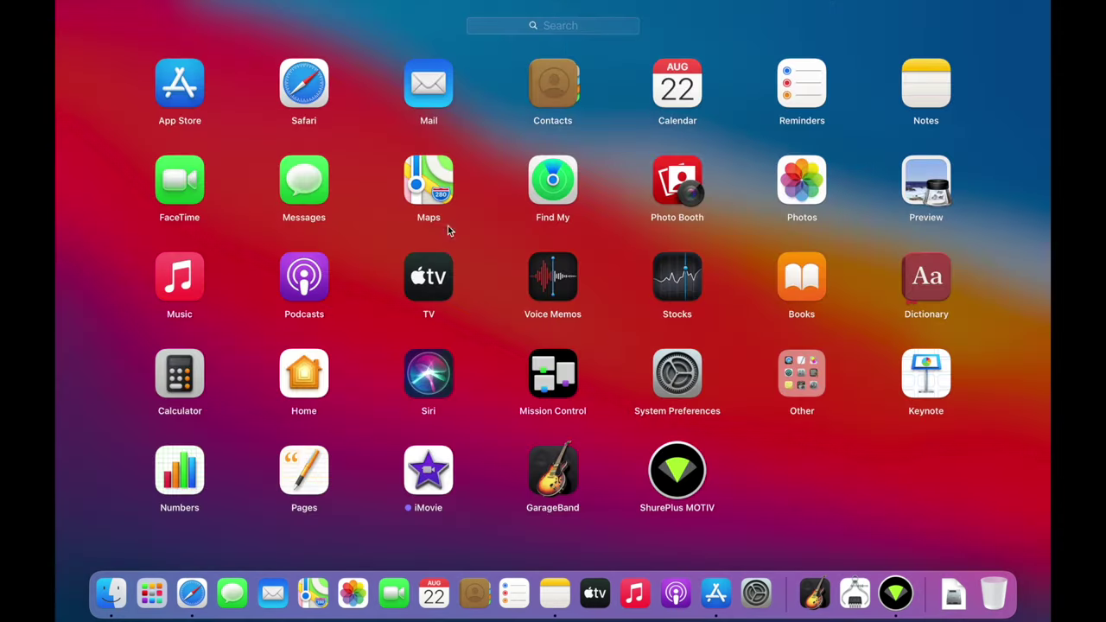
click(881, 490)
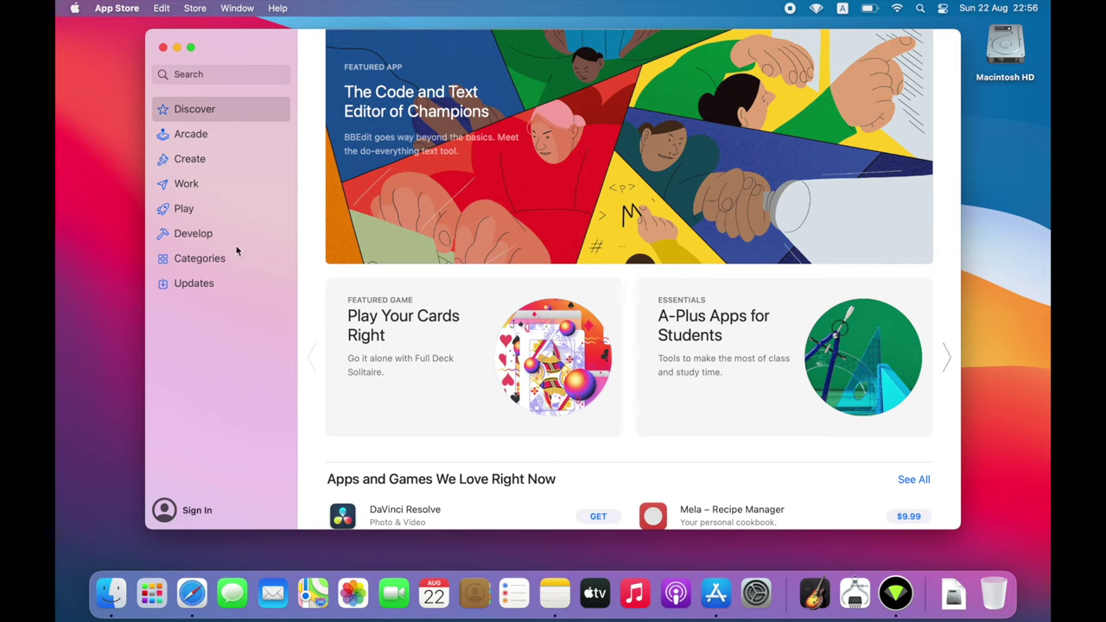
Step: Search the App Store for "viber"
click(227, 73)
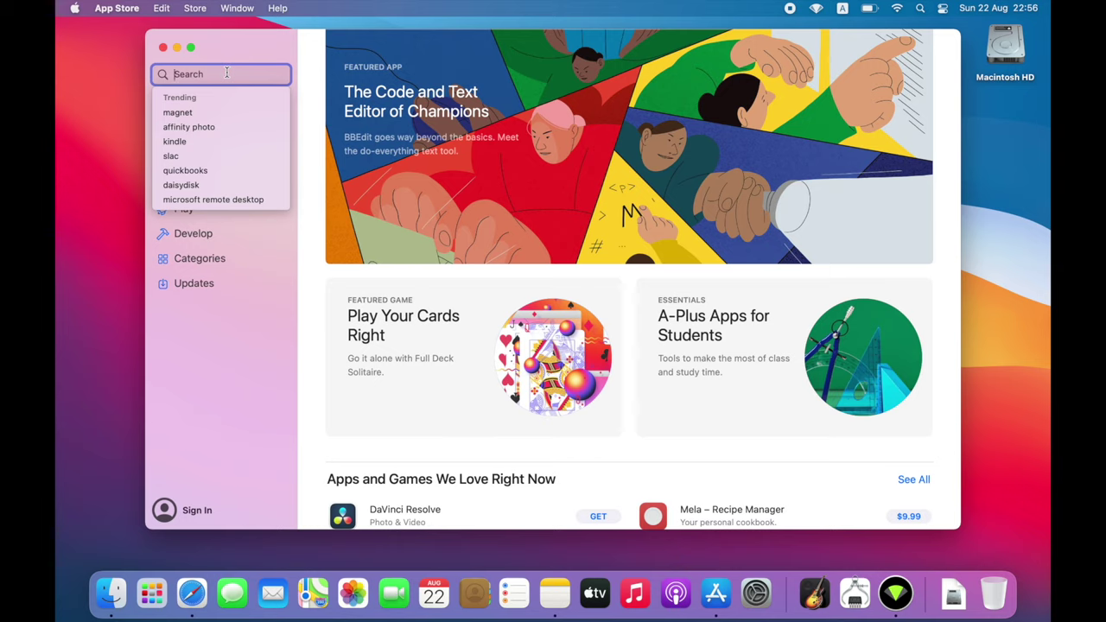
text(viber)
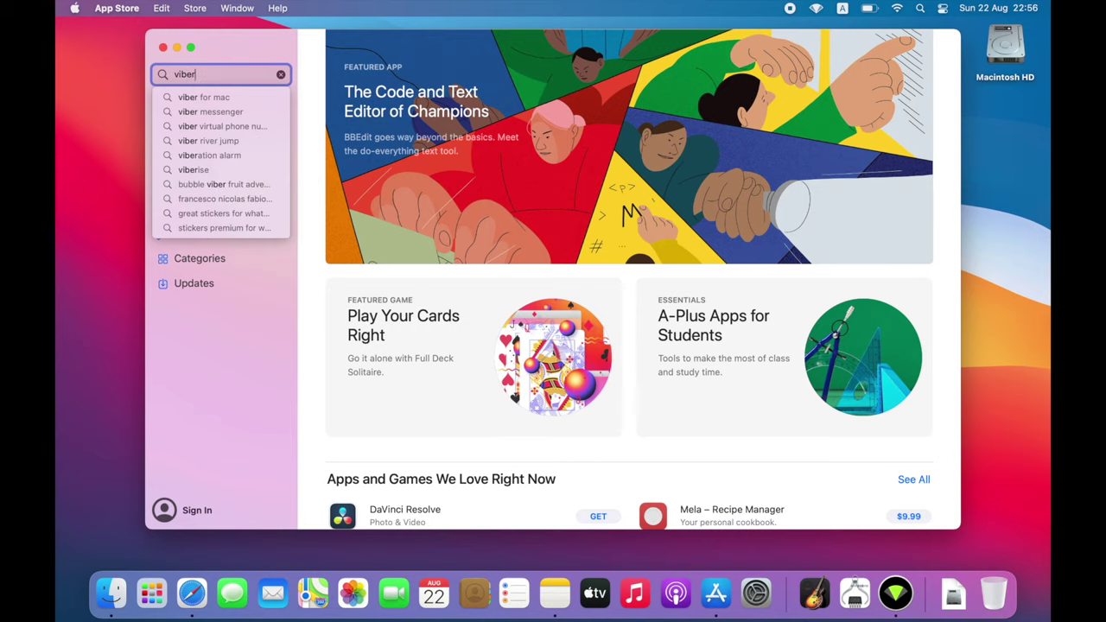
key(Return)
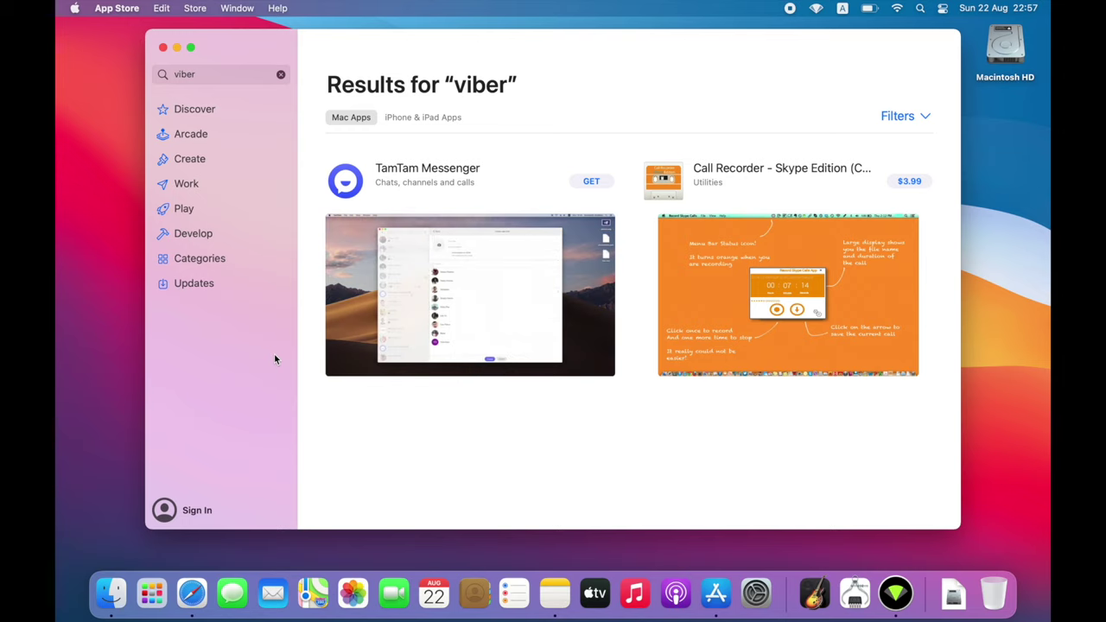
Step: Switch to Safari and download Viber for Mac from viber.com, allowing downloads from the site
key(ctrl+Left)
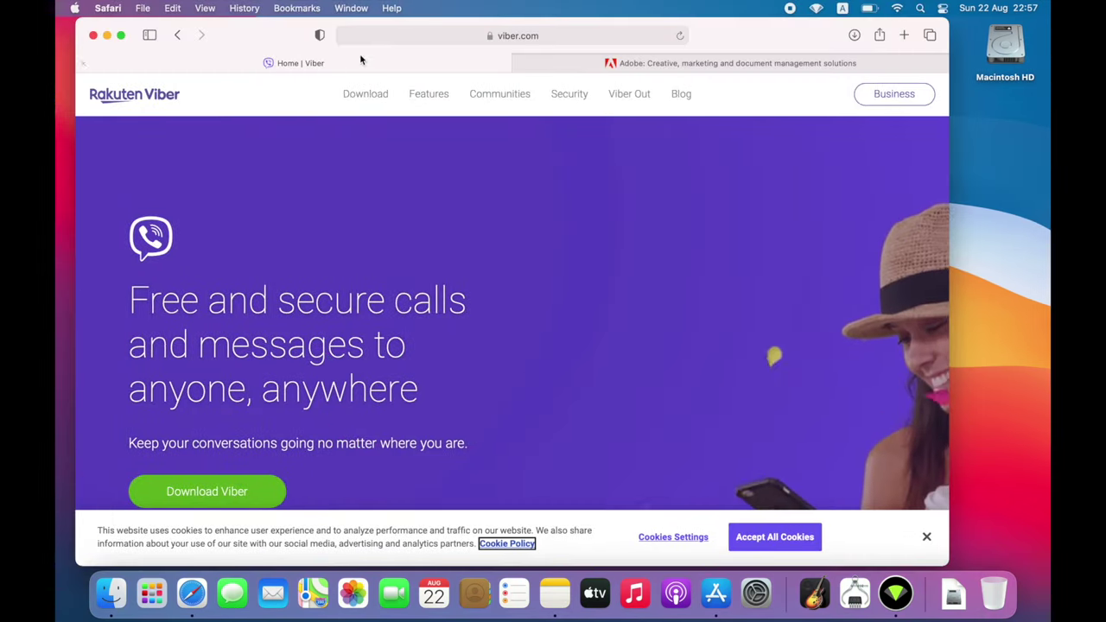
click(549, 35)
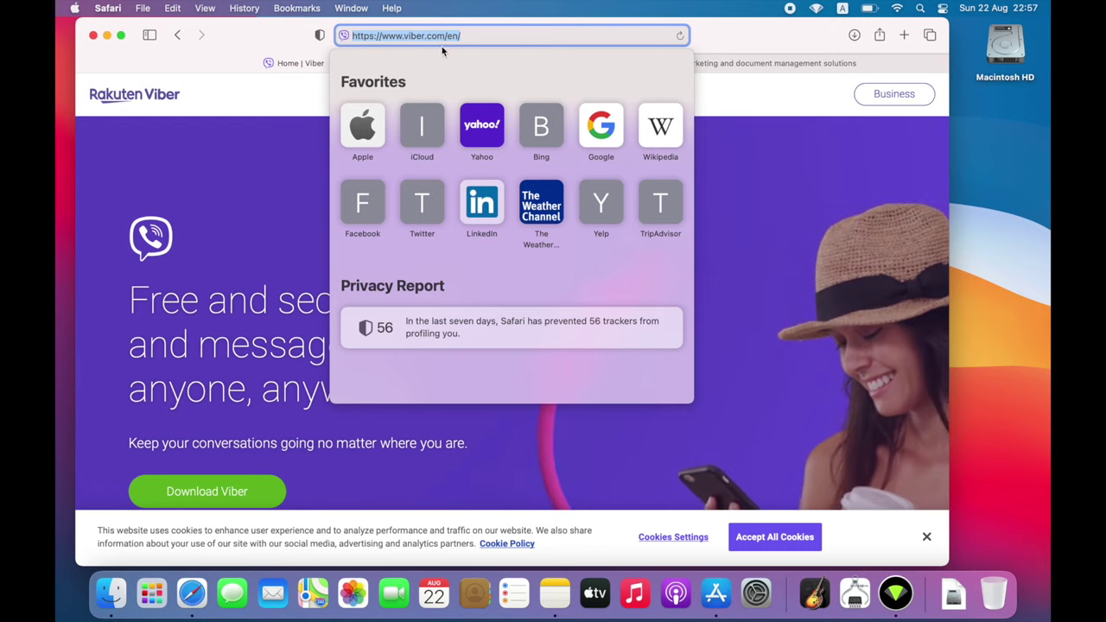
key(Escape)
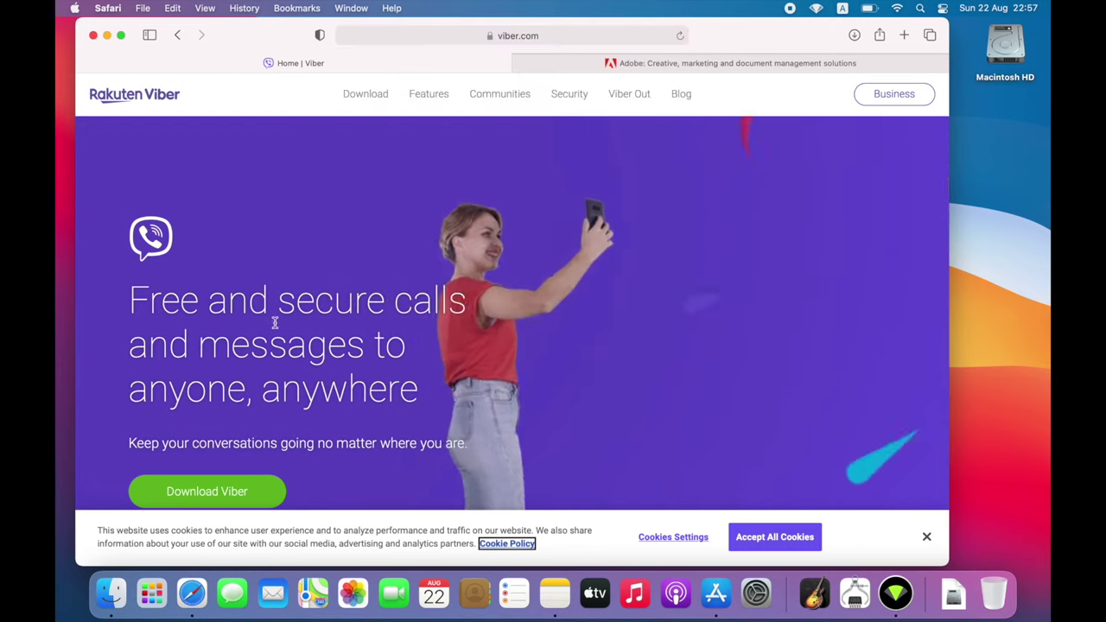
scroll(275, 323, down, 3)
click(229, 349)
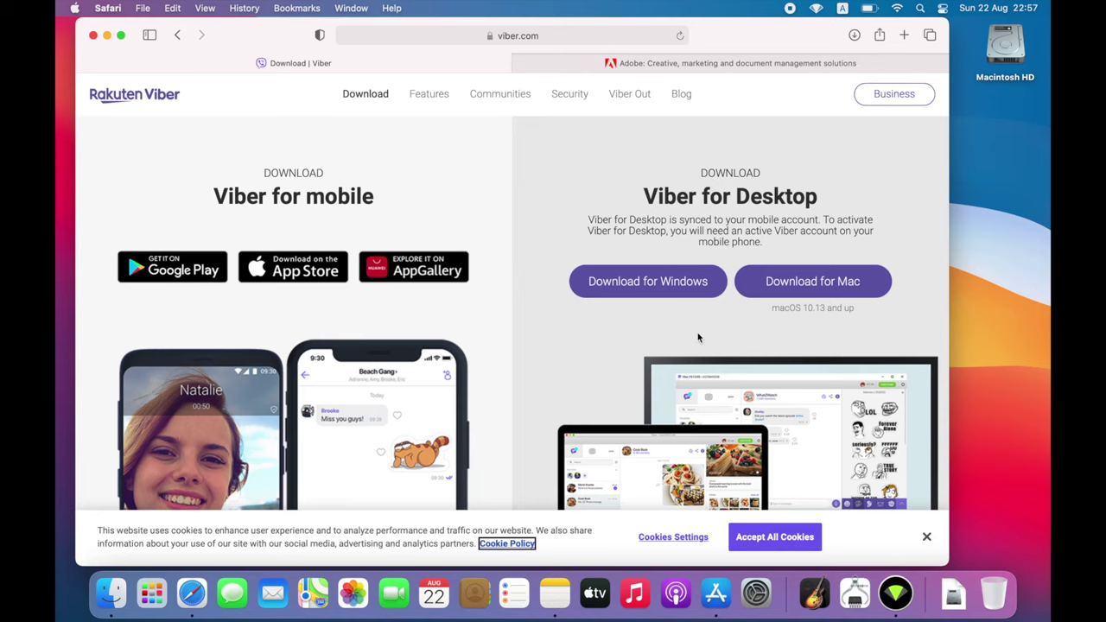
click(803, 290)
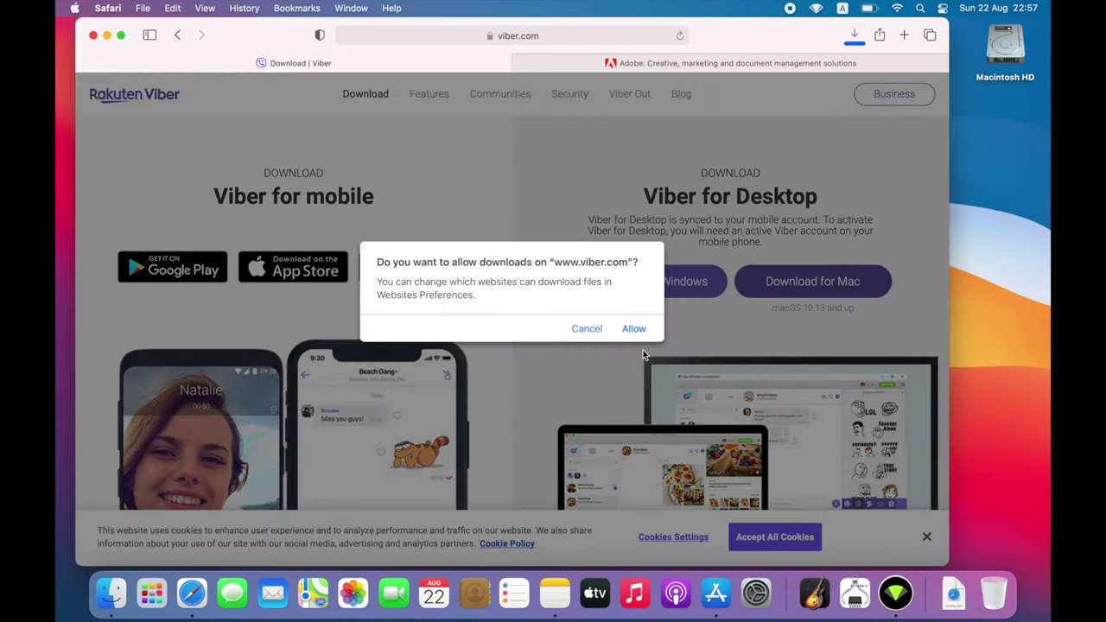
click(635, 329)
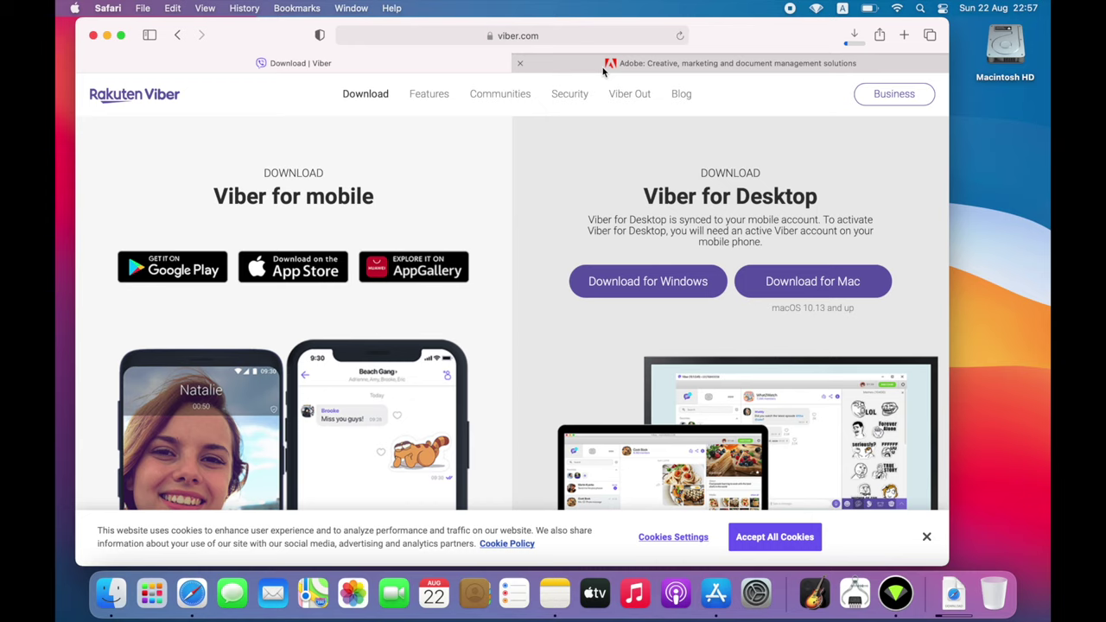
Step: Show the Adobe website that is already open in the browser
mouse_move(603, 72)
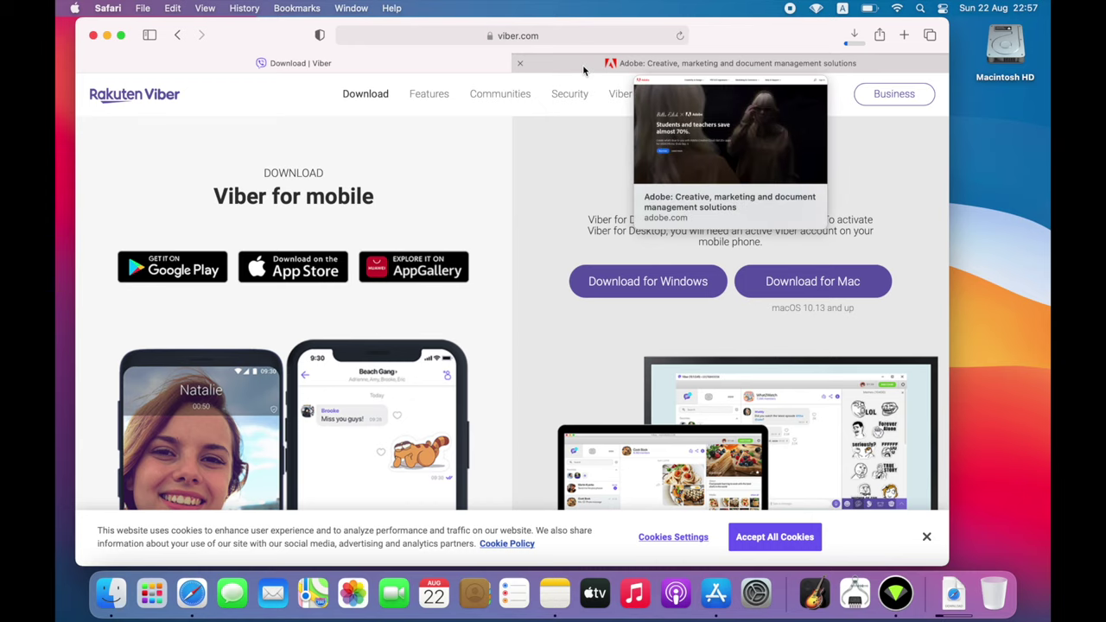
click(584, 71)
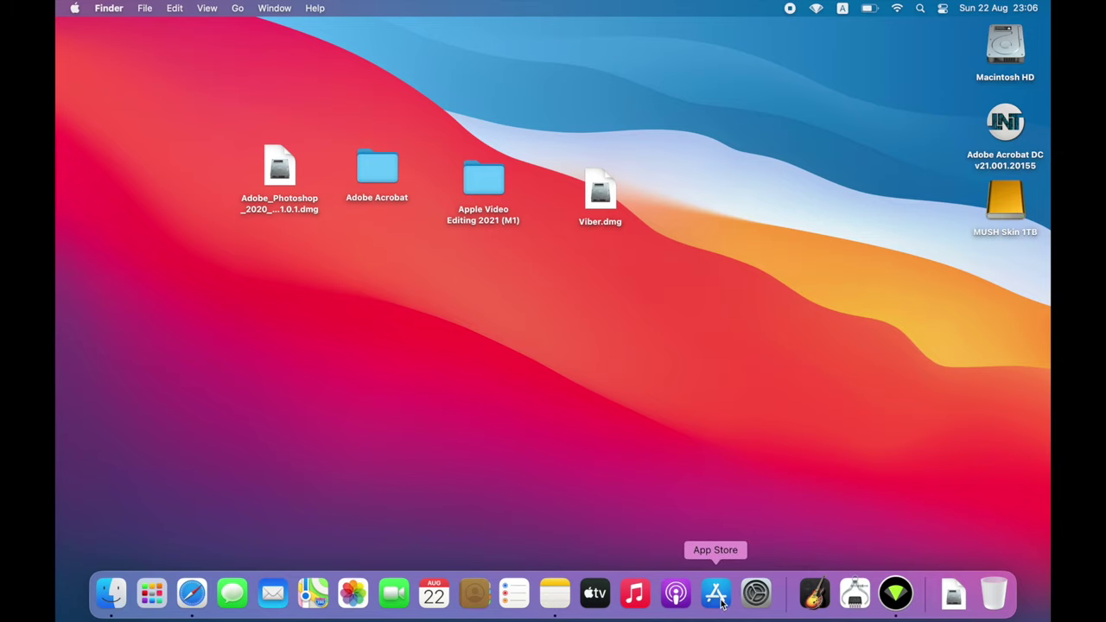
Step: Open the App Store, search for "Final cut", and close the store window
click(717, 596)
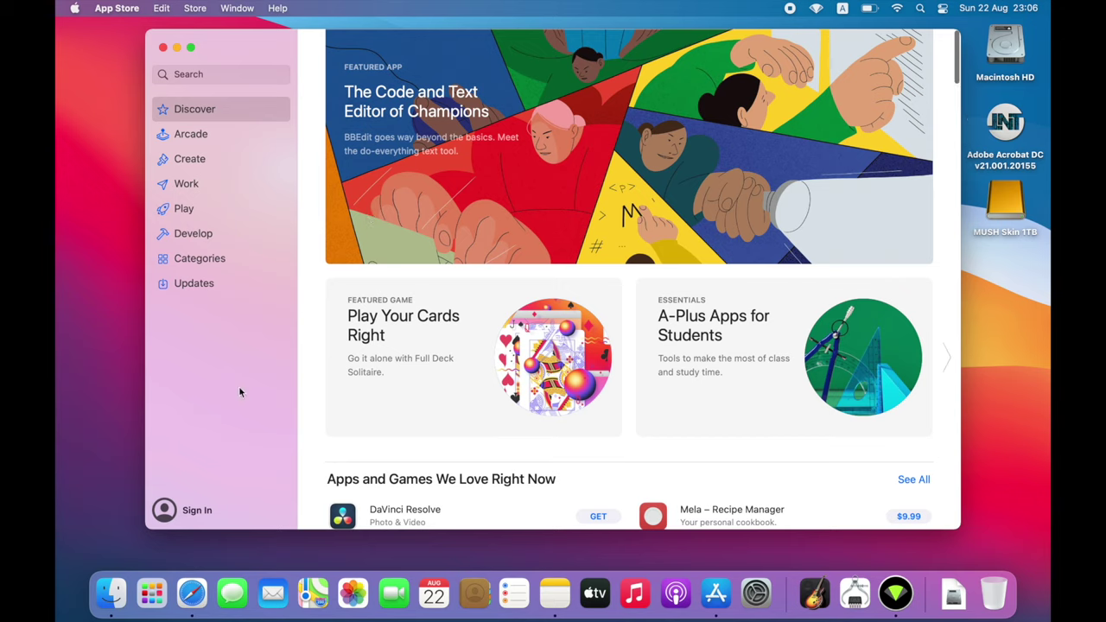
click(183, 74)
text(F)
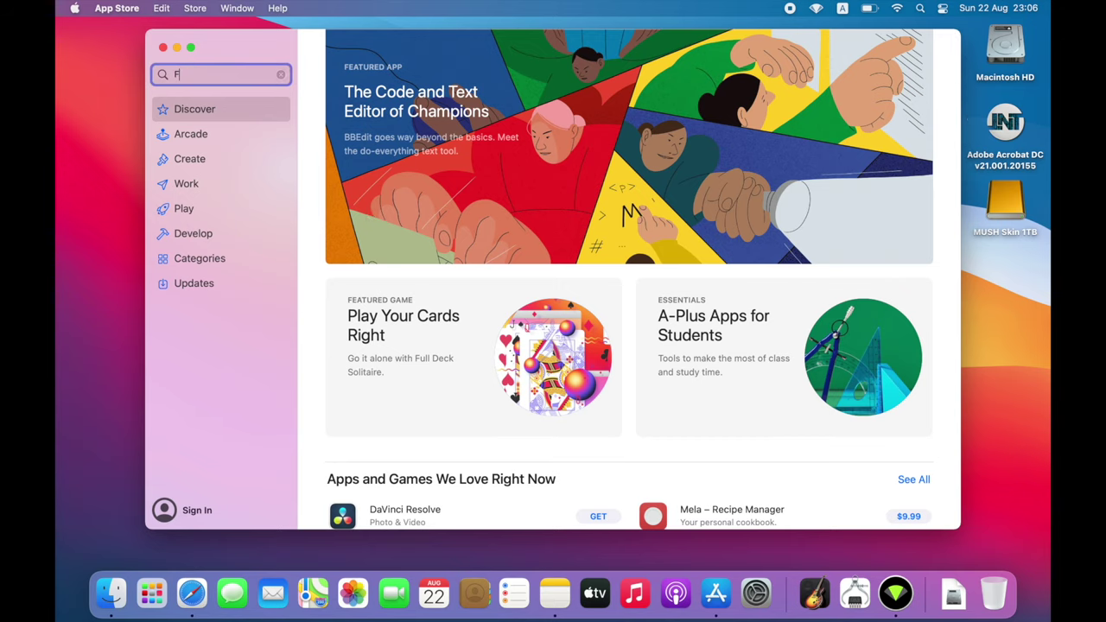
text(inal cut)
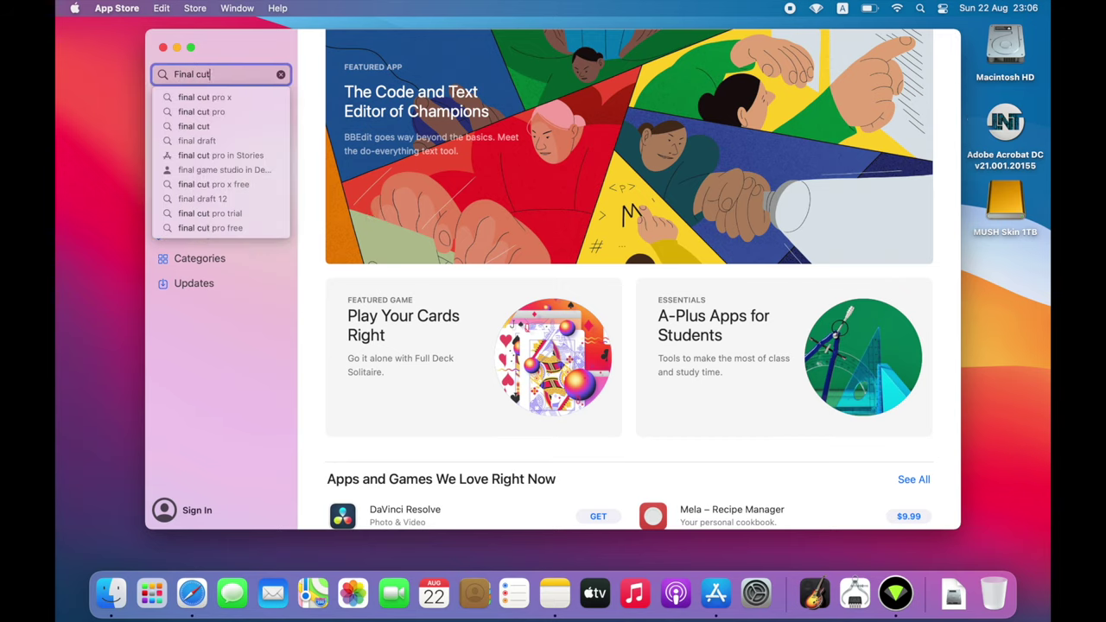
key(Return)
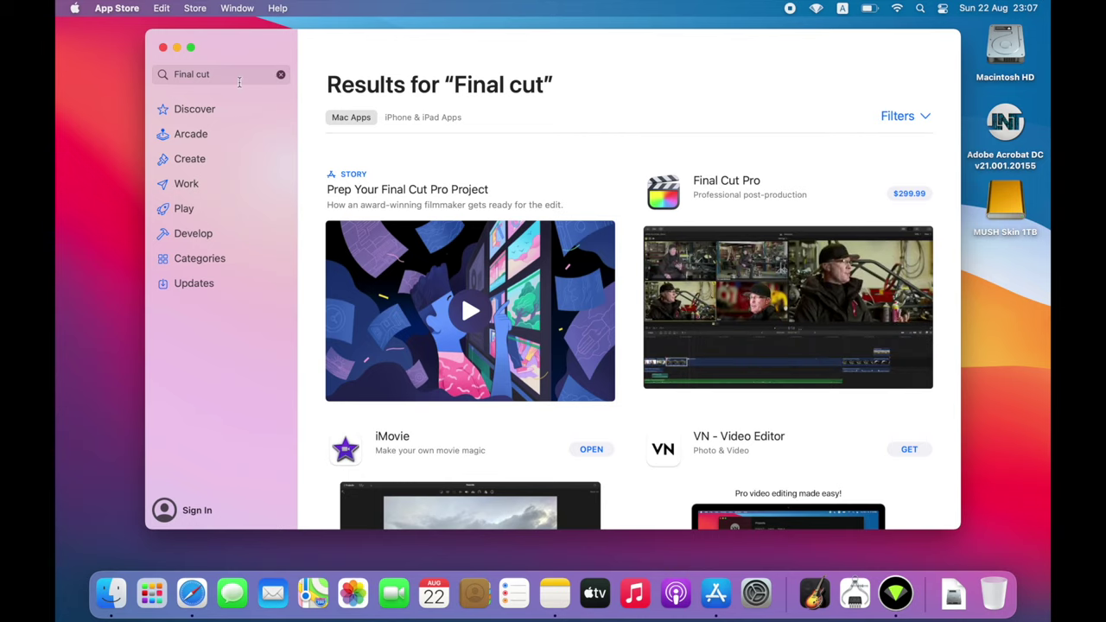
click(162, 48)
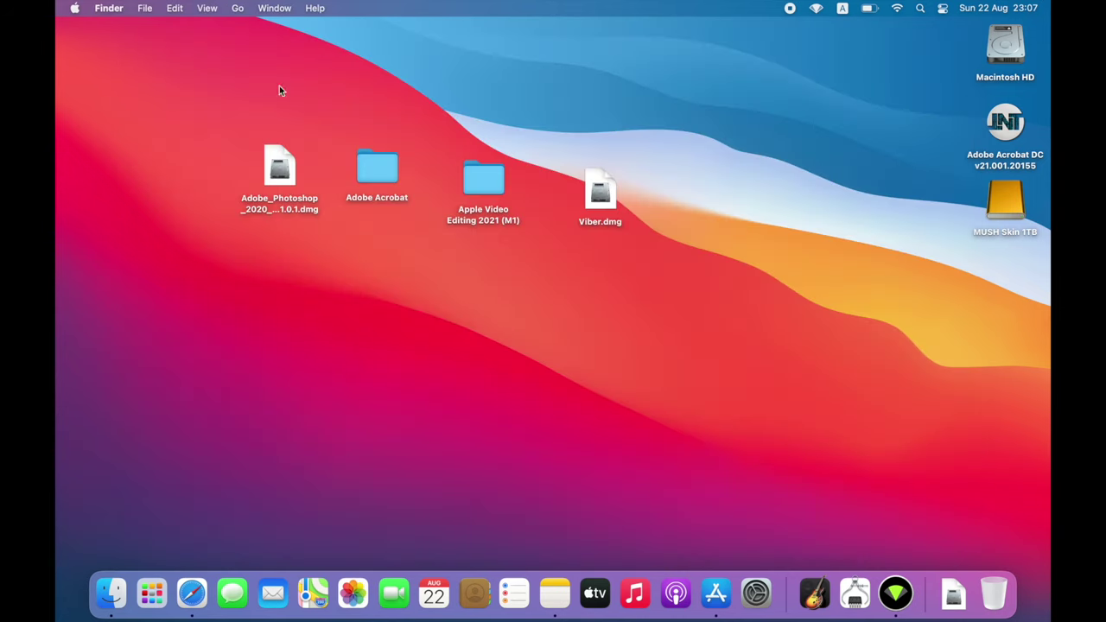
Step: Open the desktop folder "Apple Video Editing 2021 (M1)" and preview the Final Cut Pro application
double_click(482, 184)
click(409, 107)
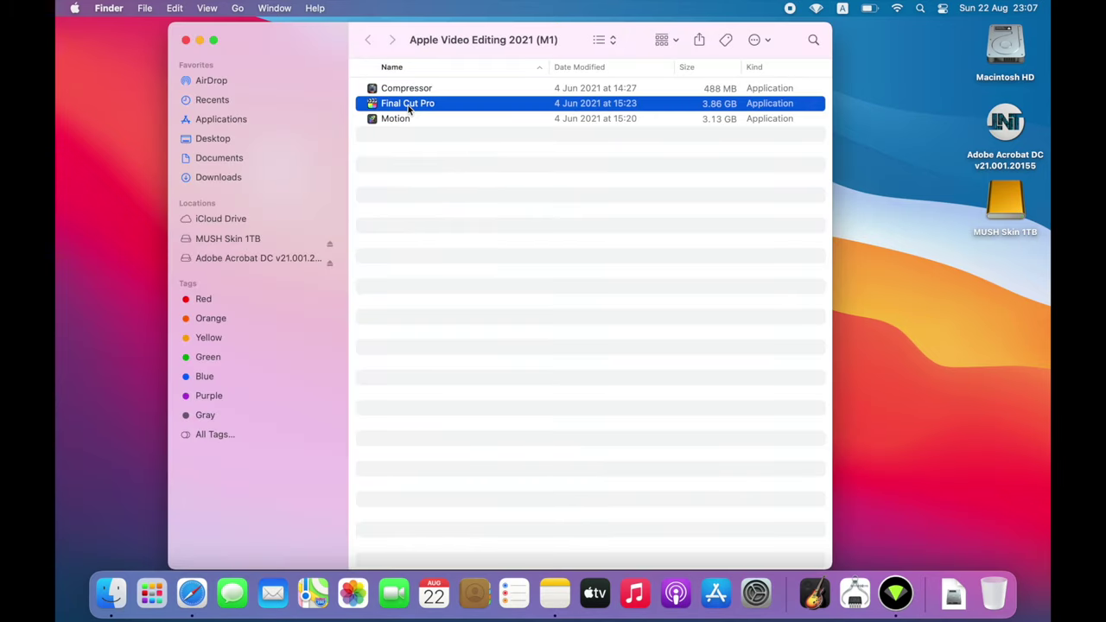
key(space)
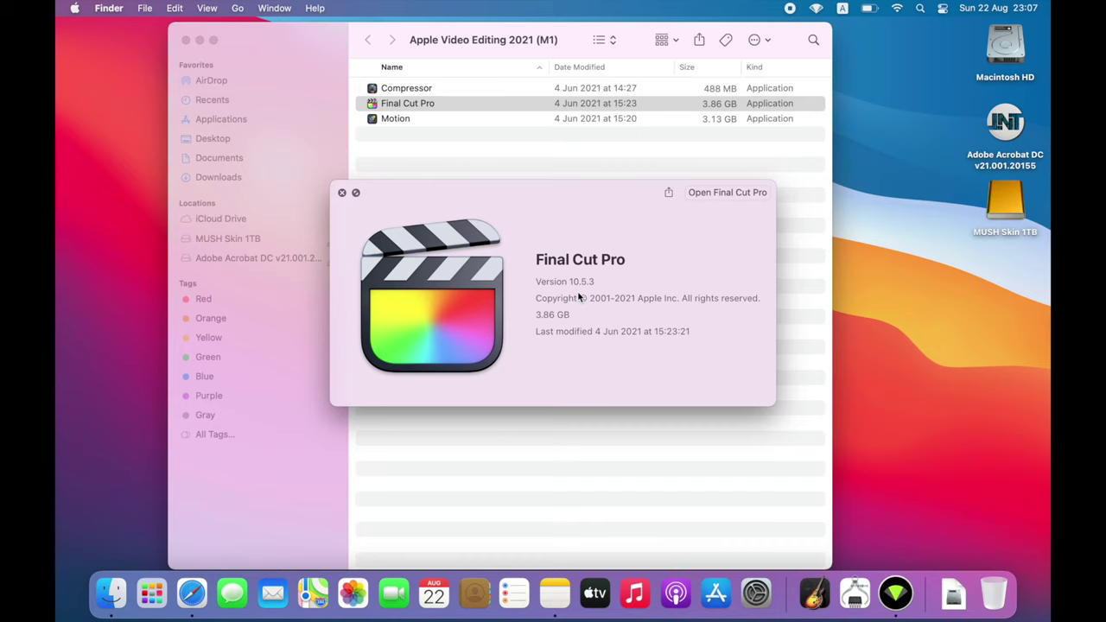
key(space)
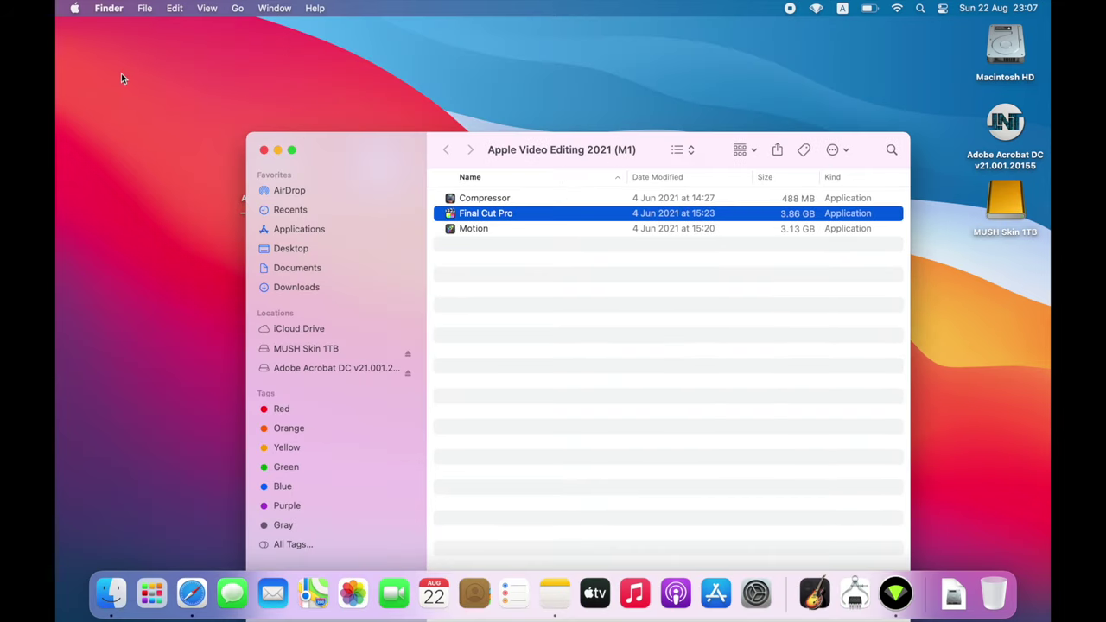
Step: Set the Finder preferences to show all filename extensions, and close the preferences
click(109, 8)
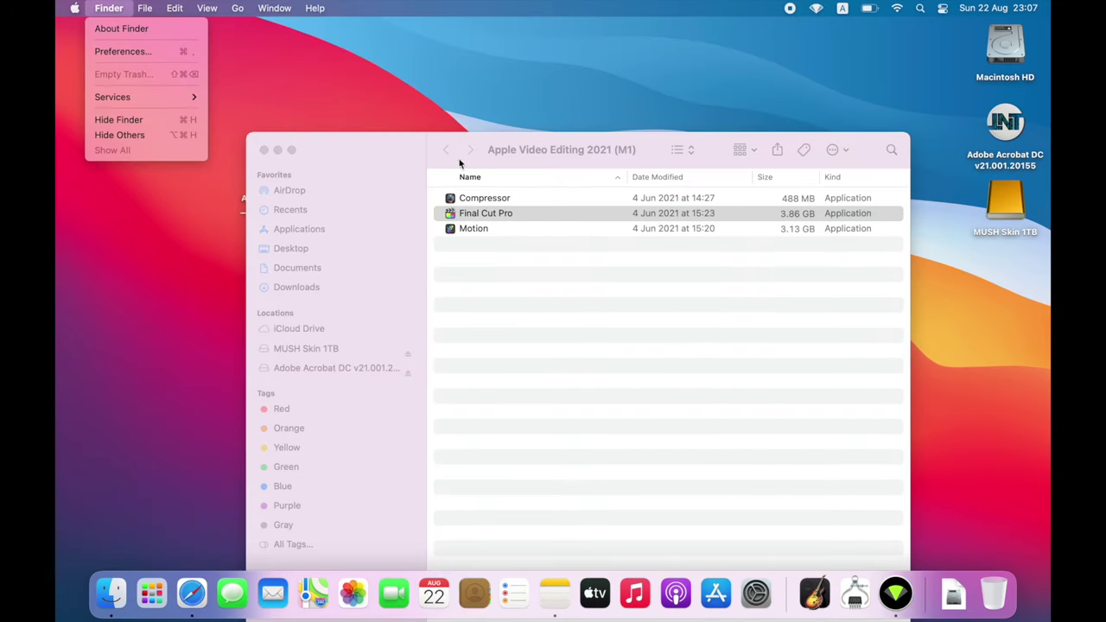
click(123, 51)
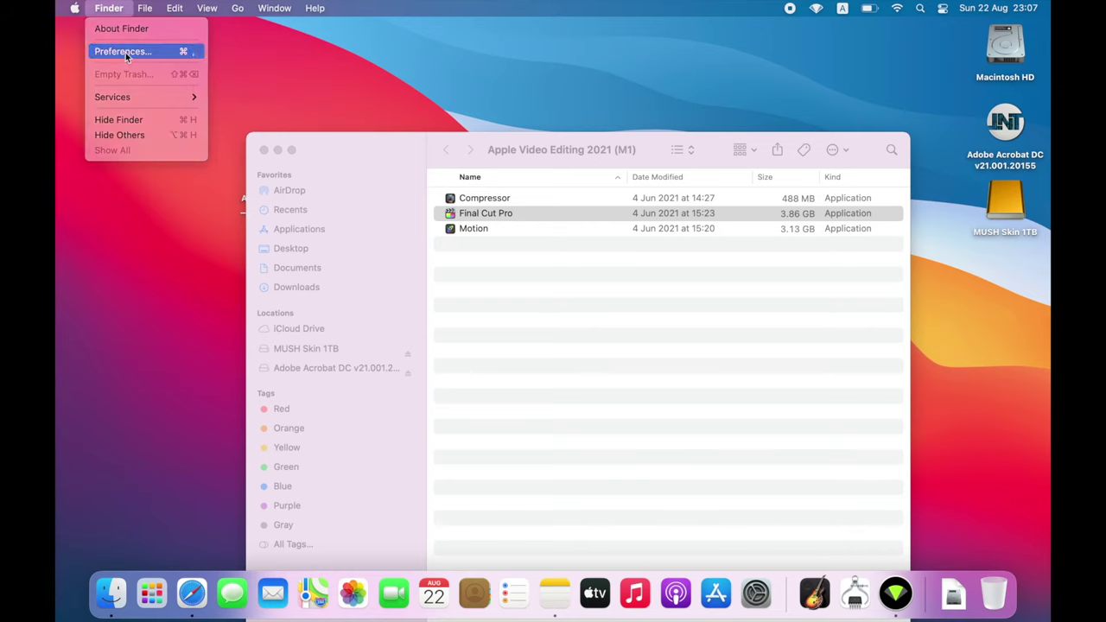
click(208, 58)
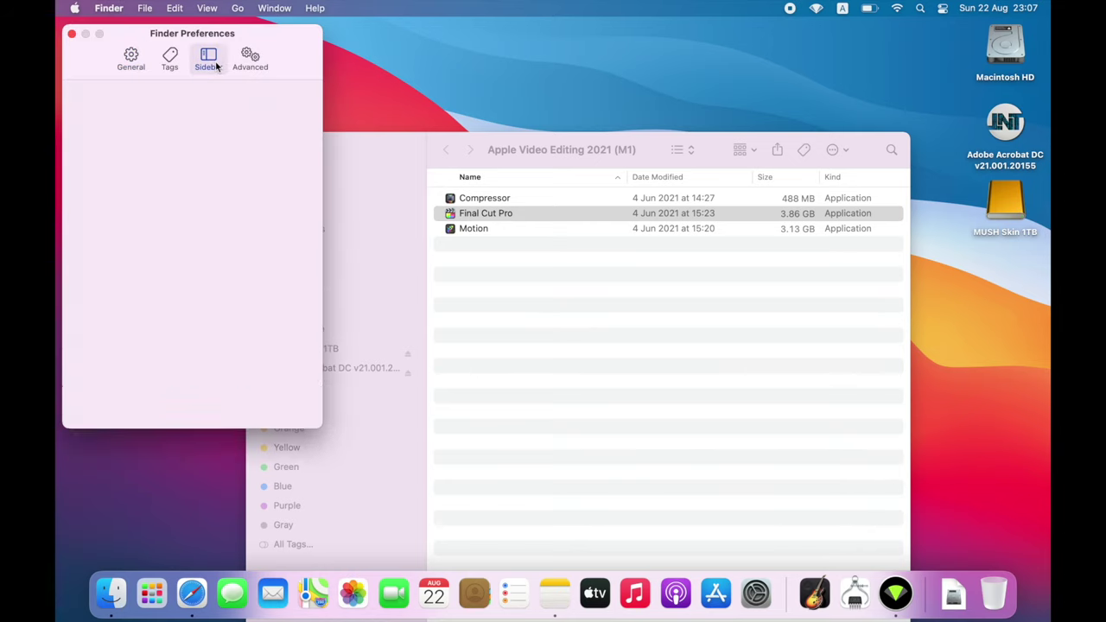
click(244, 62)
click(151, 99)
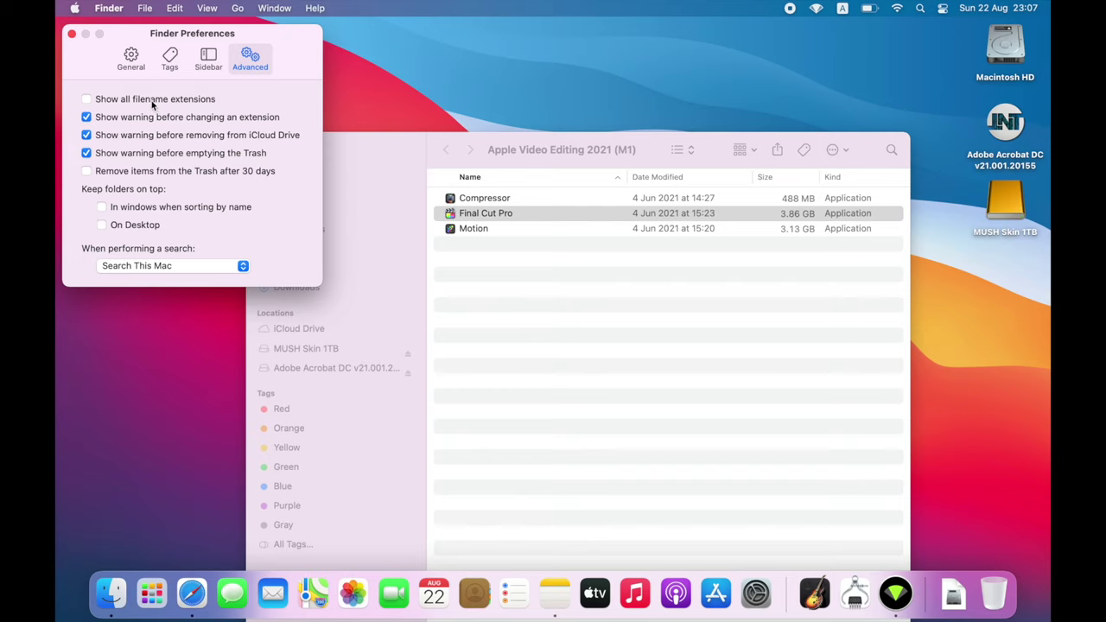
click(73, 35)
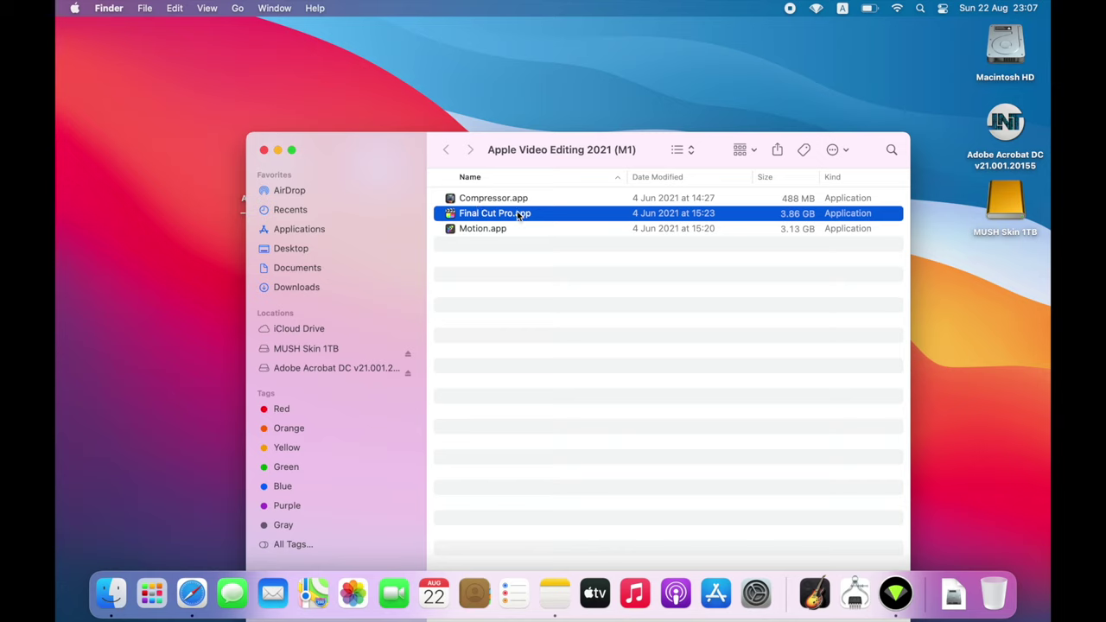
Step: Move Final Cut Pro.app, Compressor.app and Motion.app from the Apple Video Editing 2021 (M1) folder to Applications
drag(489, 219, 646, 208)
key(super+BackSpace)
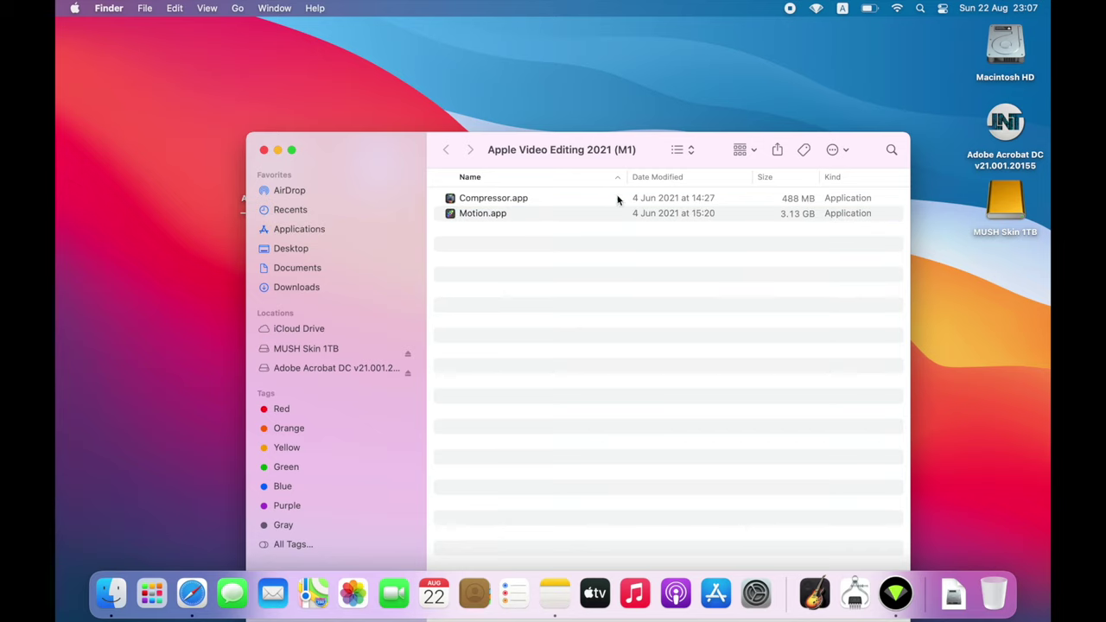
drag(464, 198, 331, 230)
drag(452, 199, 317, 234)
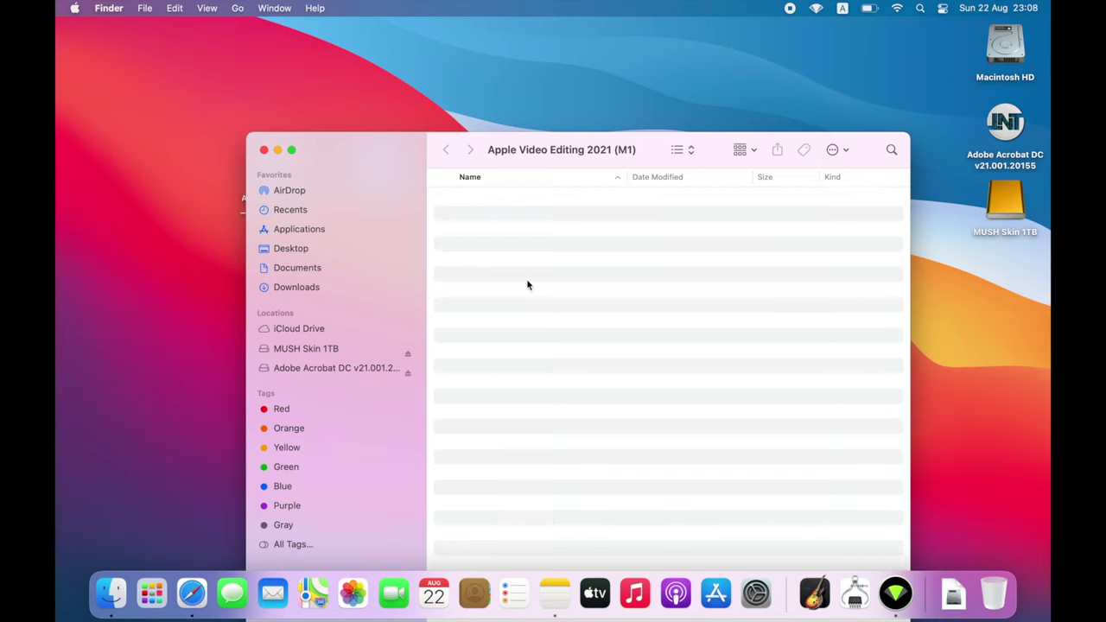
Step: Check both Launchpad pages for the Final Cut Pro, Compressor and Motion apps, and leave Launchpad
key(F4)
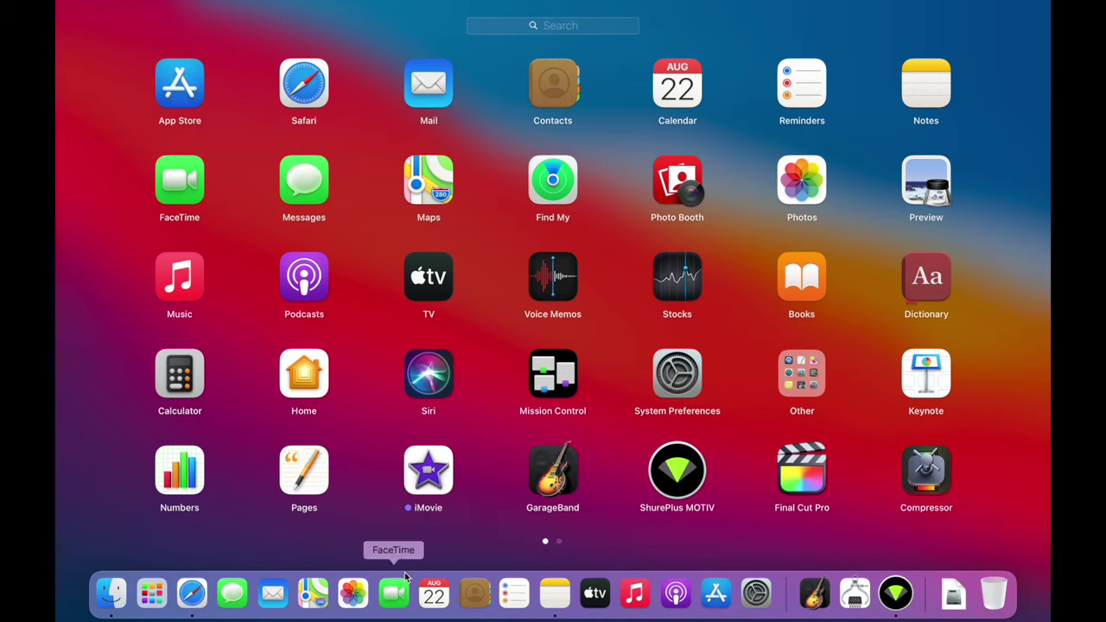
click(162, 597)
click(163, 598)
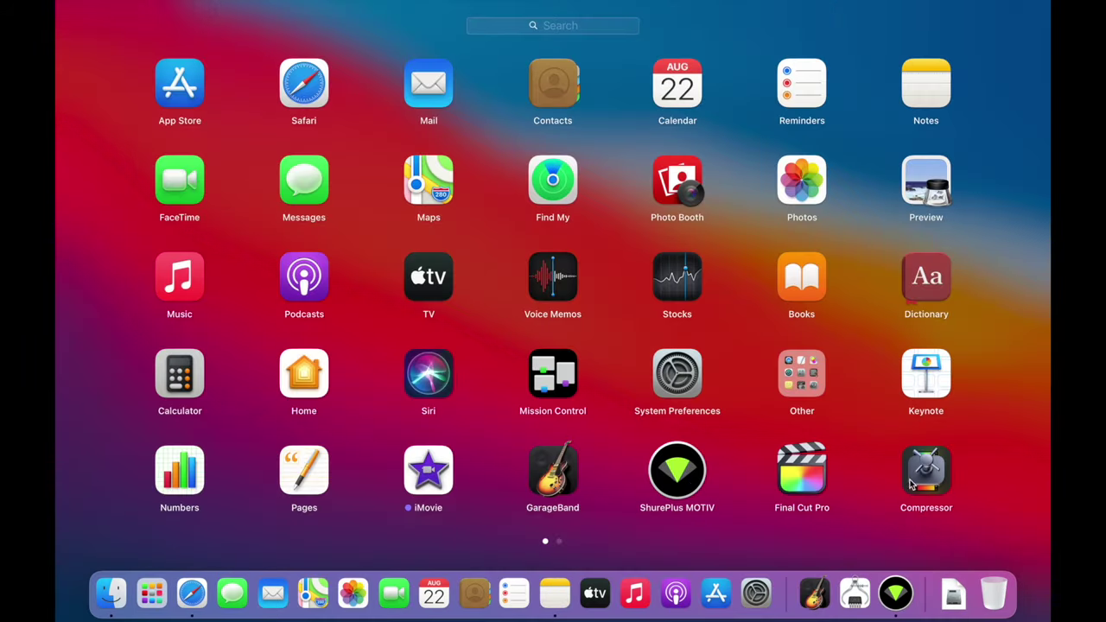
drag(851, 485, 427, 276)
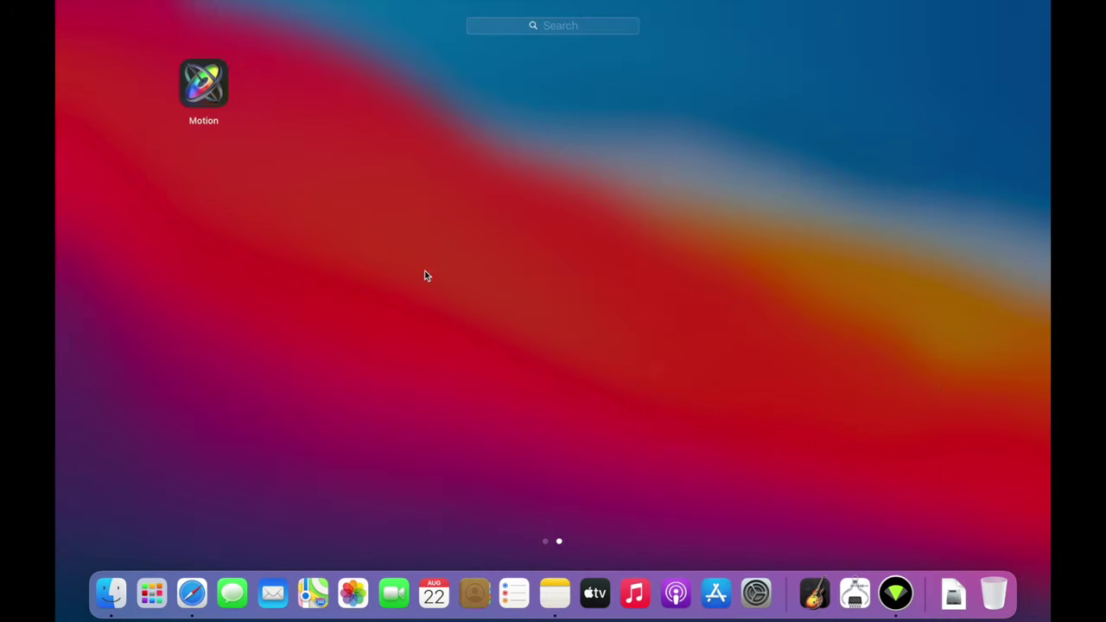
click(329, 227)
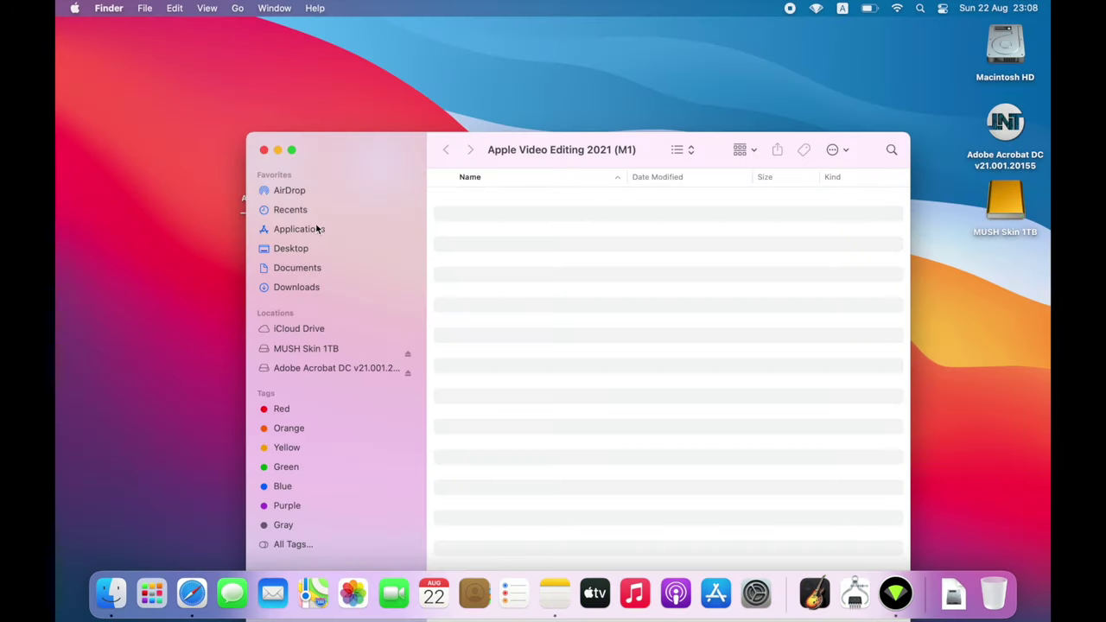
Step: Open the Applications folder, display its contents as icons, and move the window to the upper-left area of the desktop
click(311, 232)
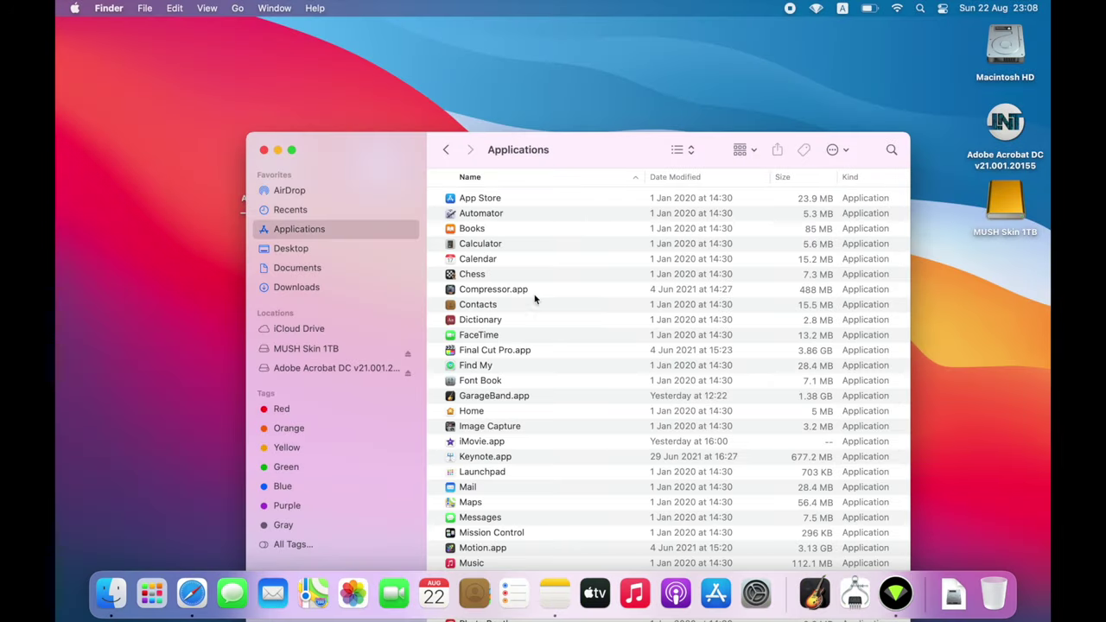
scroll(536, 298, down, 2)
click(683, 149)
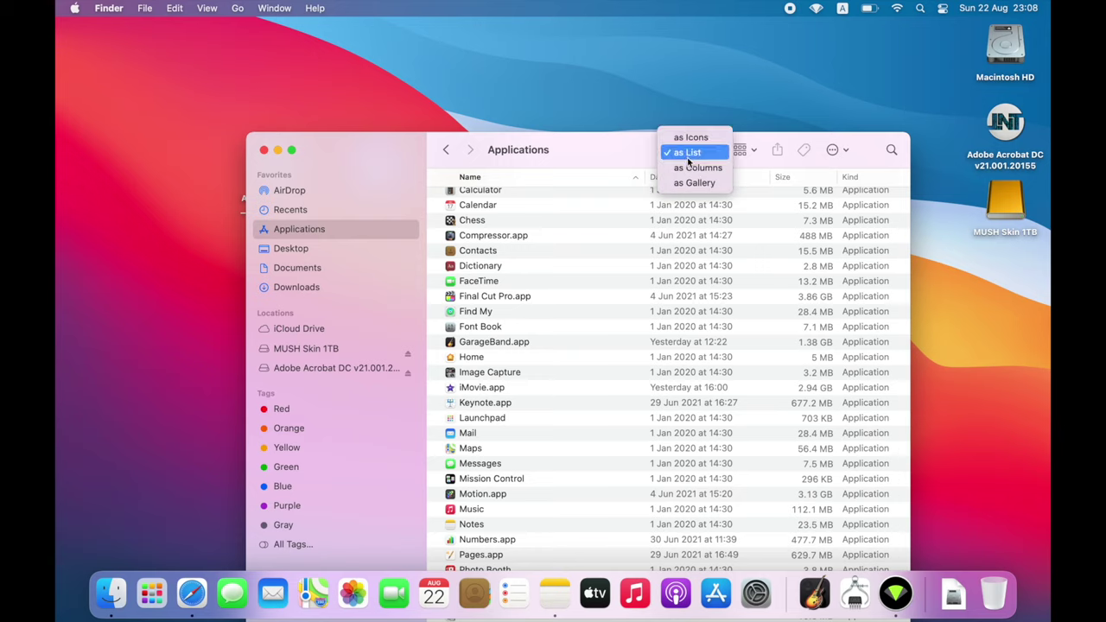
click(687, 152)
key(super+1)
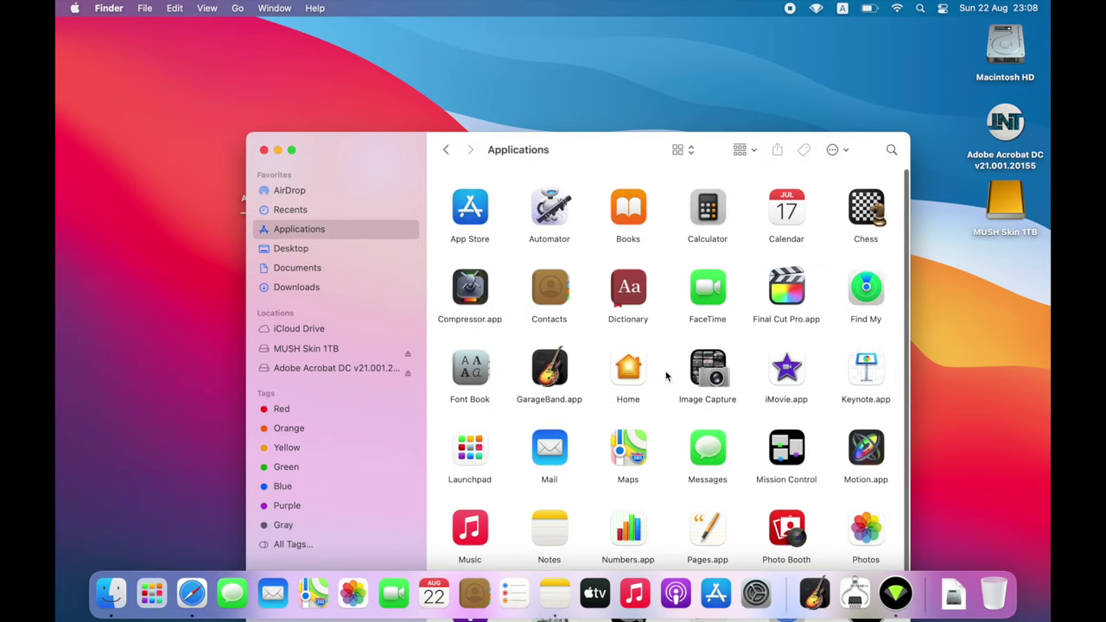
scroll(671, 382, down, 4)
drag(595, 149, 425, 43)
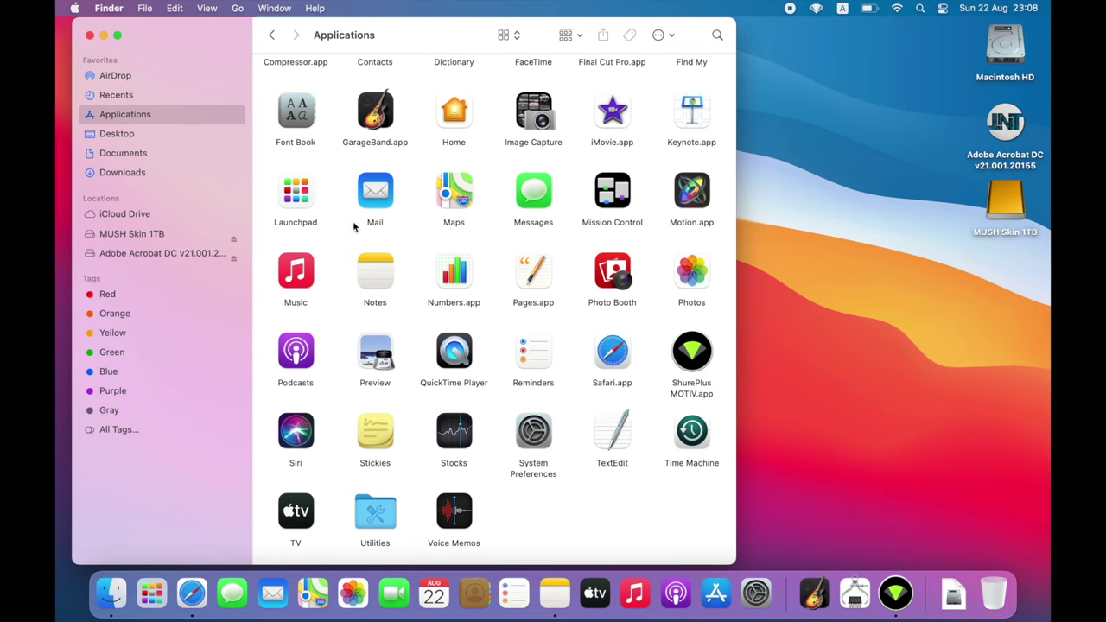
Step: Locate and select Final Cut Pro.app and Motion.app, one after the other, in the Applications folder
scroll(451, 339, up, 4)
click(618, 179)
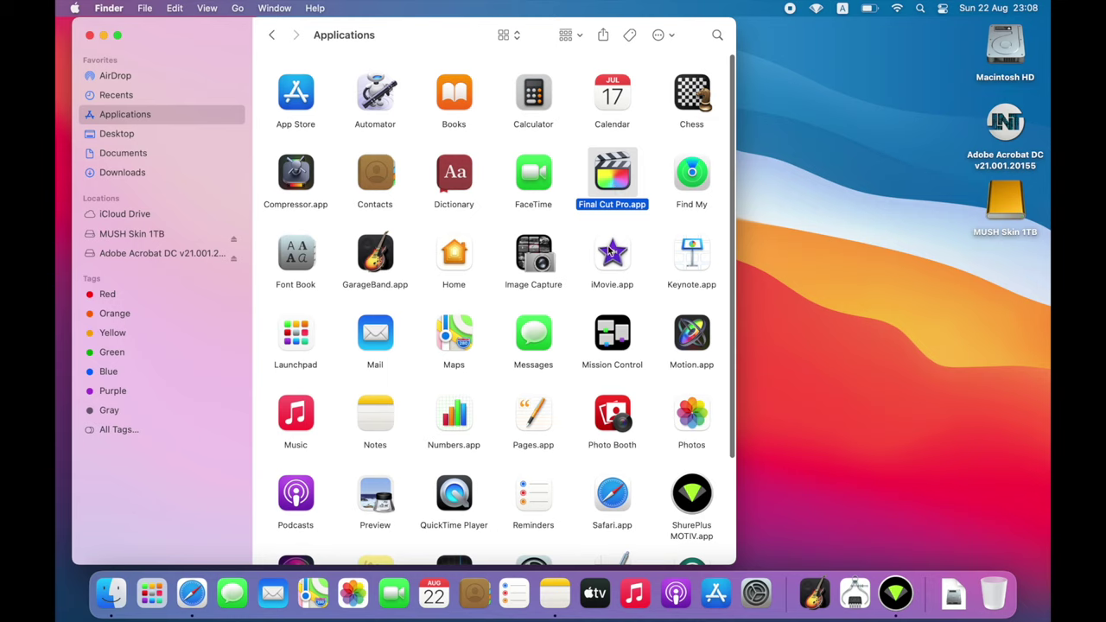
scroll(477, 376, down, 2)
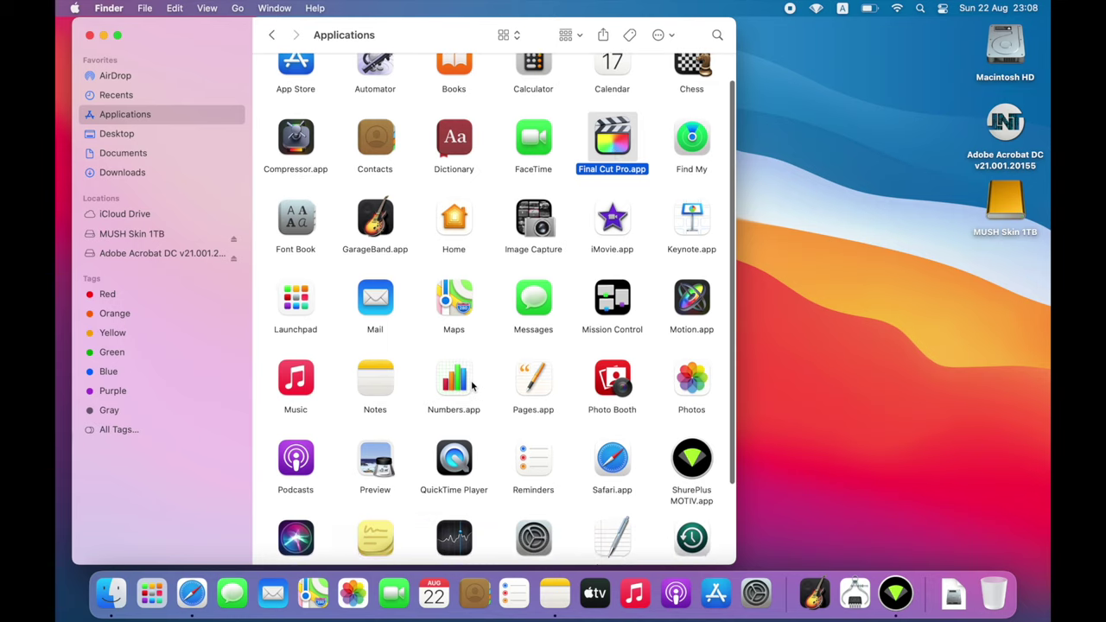
click(692, 301)
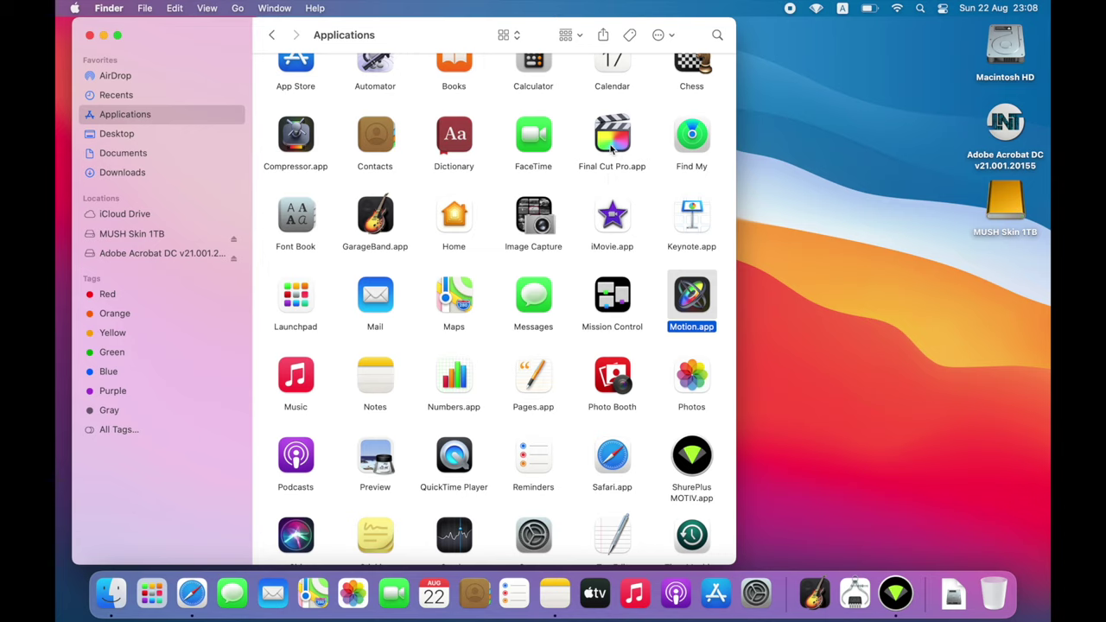
Step: Create a desktop alias of Final Cut Pro.app from the Applications folder, and move that alias to the Trash
drag(612, 149, 852, 214)
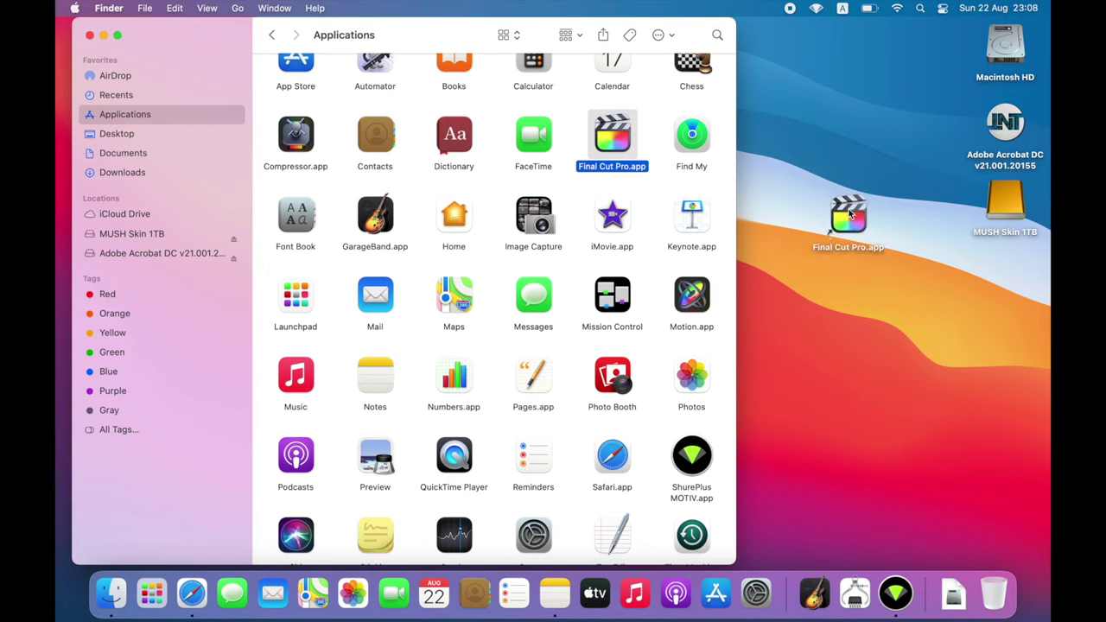
right_click(851, 224)
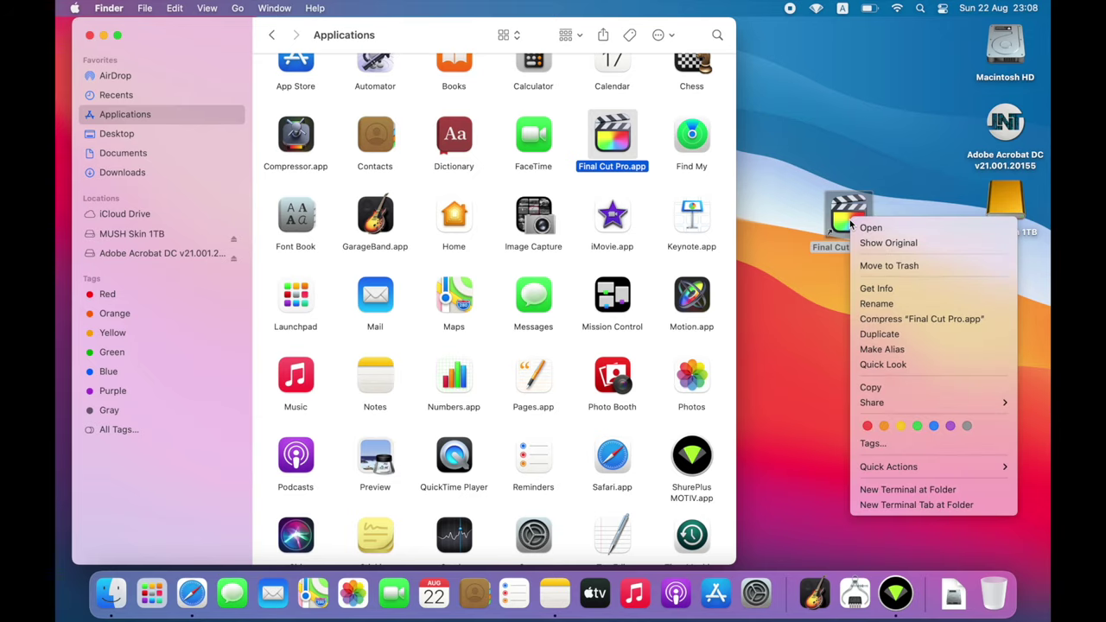
click(886, 265)
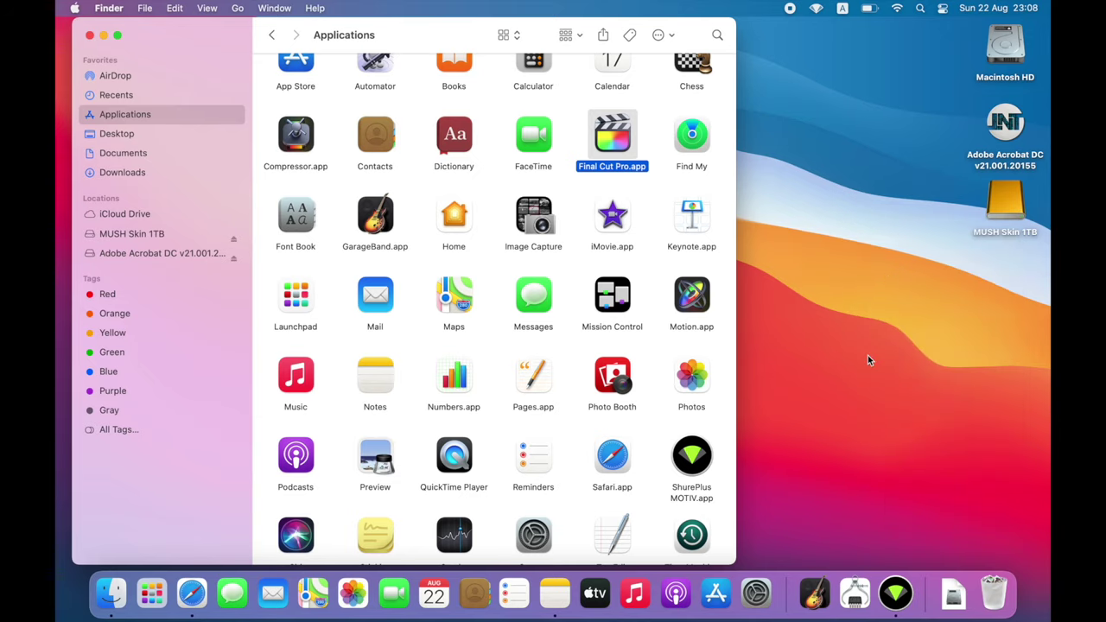
Step: Add Final Cut Pro from Launchpad to the Dock beside System Preferences, and remove it from the Dock again
key(F4)
scroll(444, 354, left, 3)
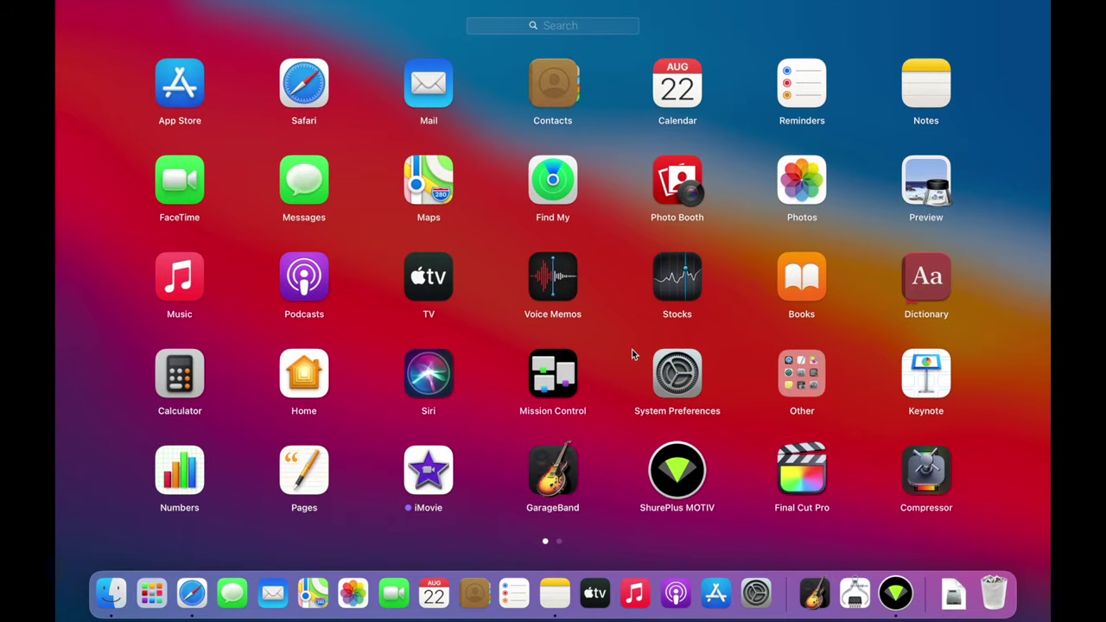
key(F4)
key(F4)
drag(812, 471, 741, 593)
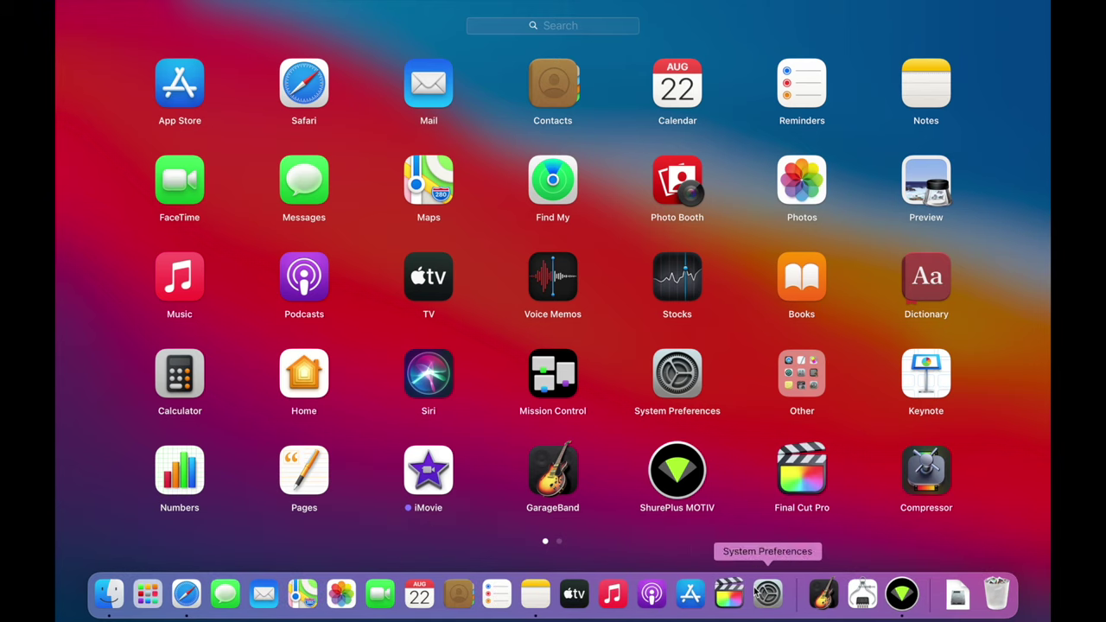
click(731, 592)
drag(731, 592, 848, 203)
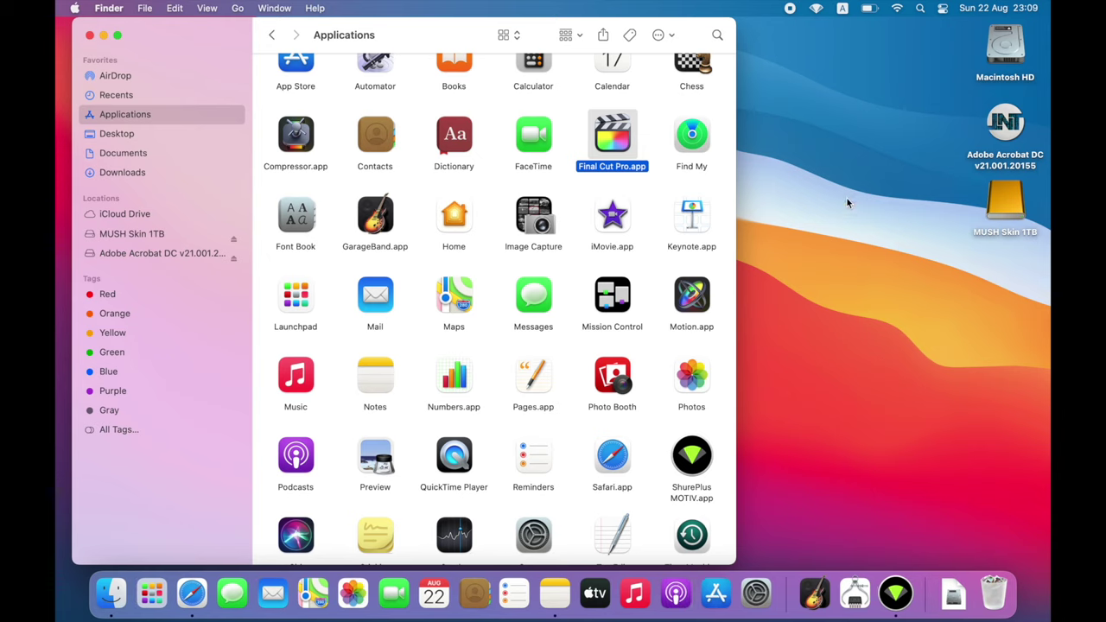
Step: Close the Applications window and open the Viber.dmg disk image on the desktop, skipping its verification
click(88, 35)
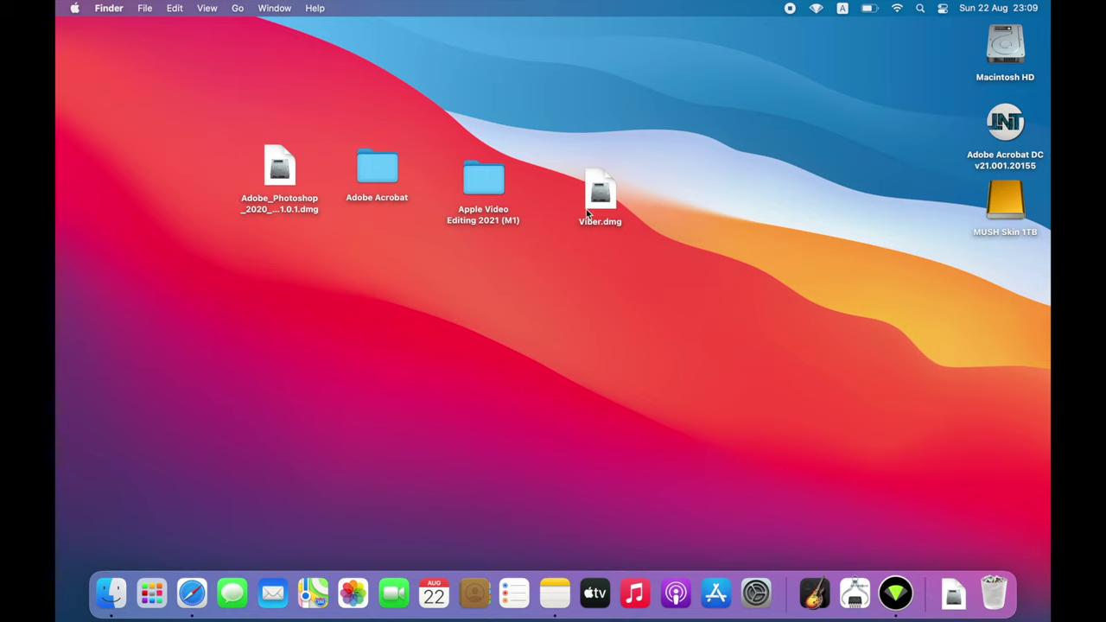
click(481, 177)
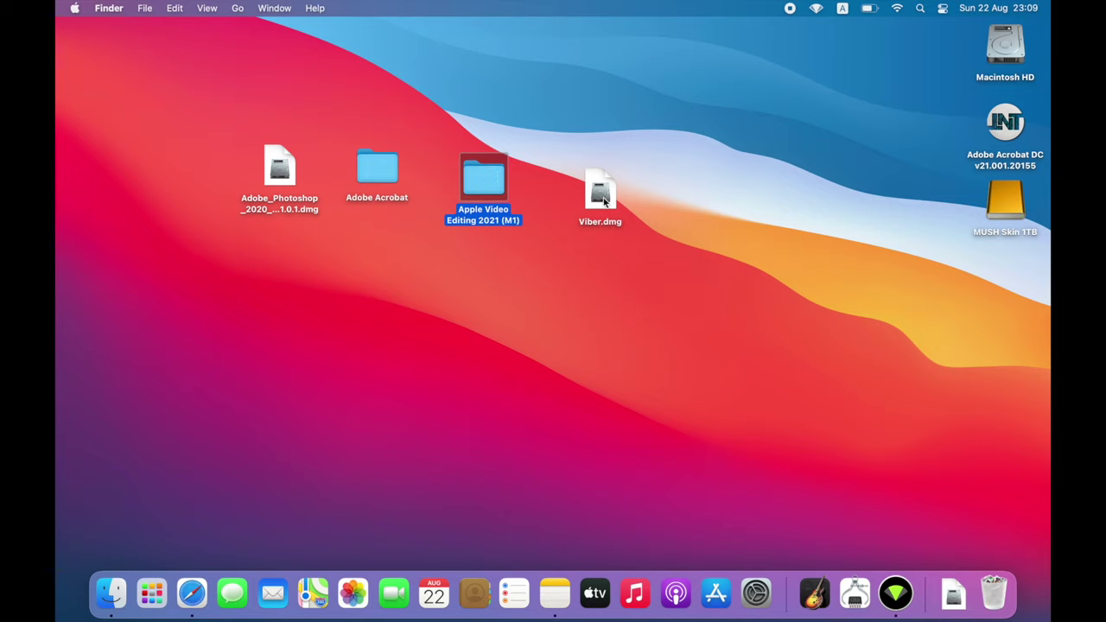
click(280, 175)
click(368, 177)
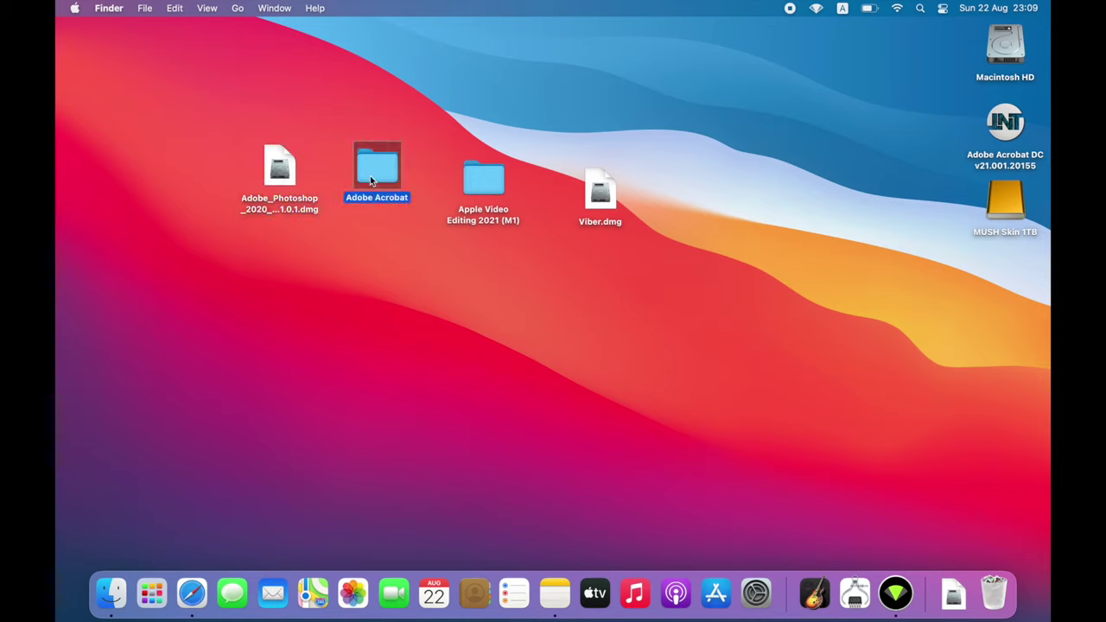
click(595, 197)
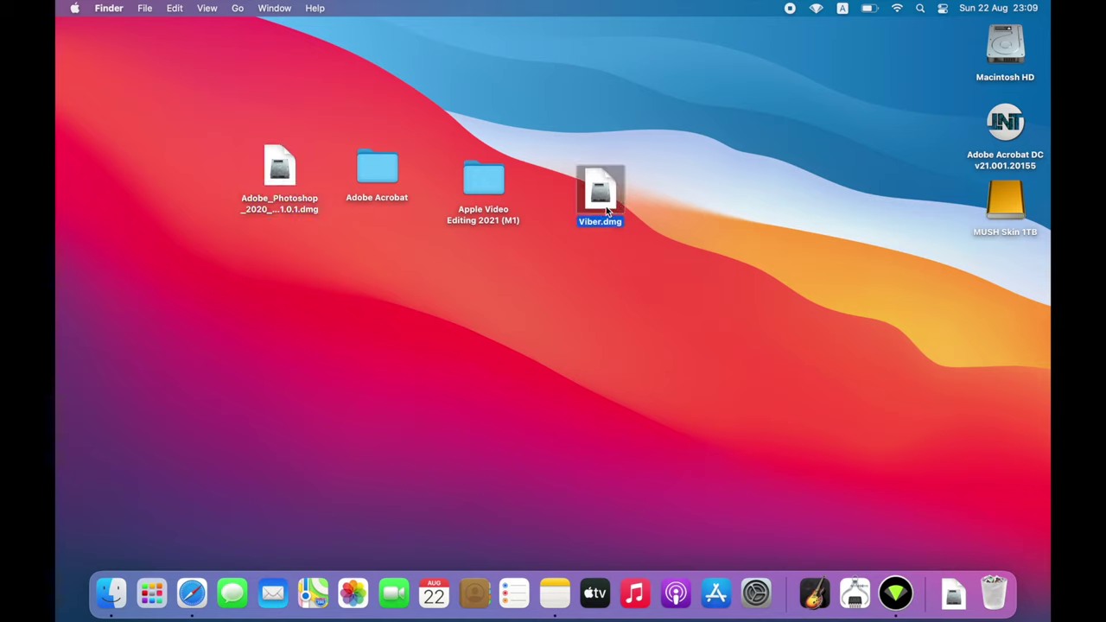
double_click(607, 210)
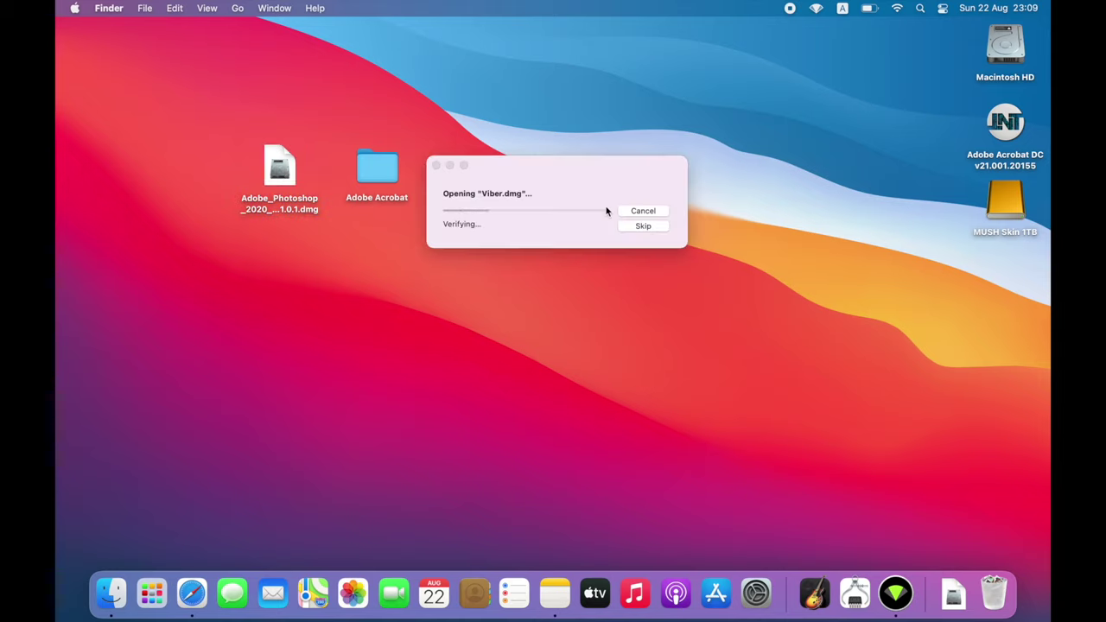
click(633, 226)
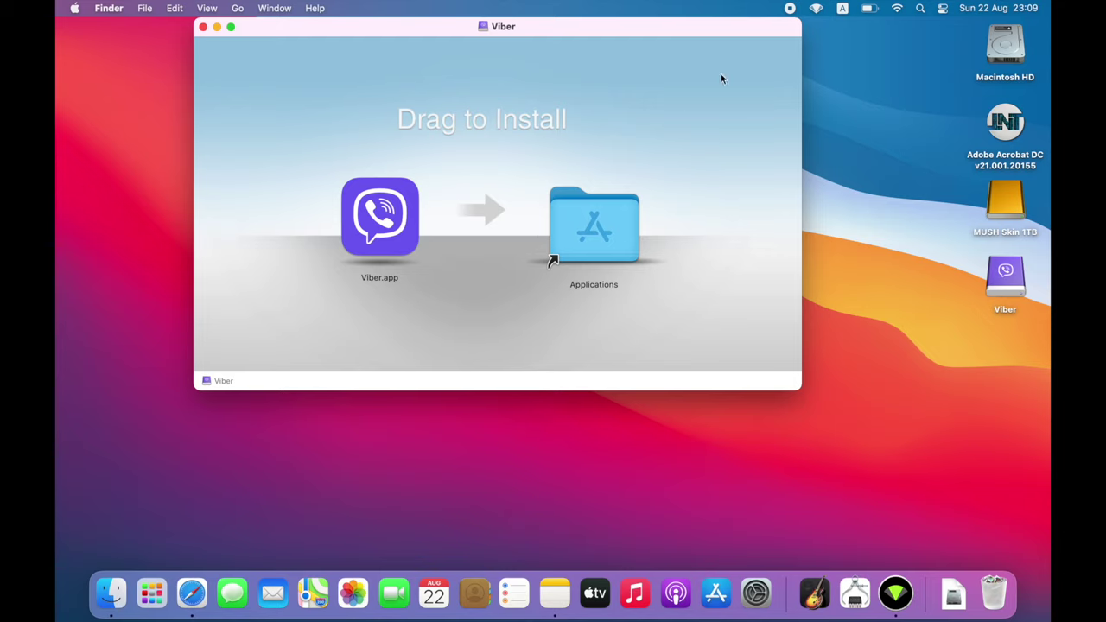
Step: Narrow the Viber installer window and place it so that Viber.app and the desktop's Viber volume are both visible
drag(658, 20, 637, 511)
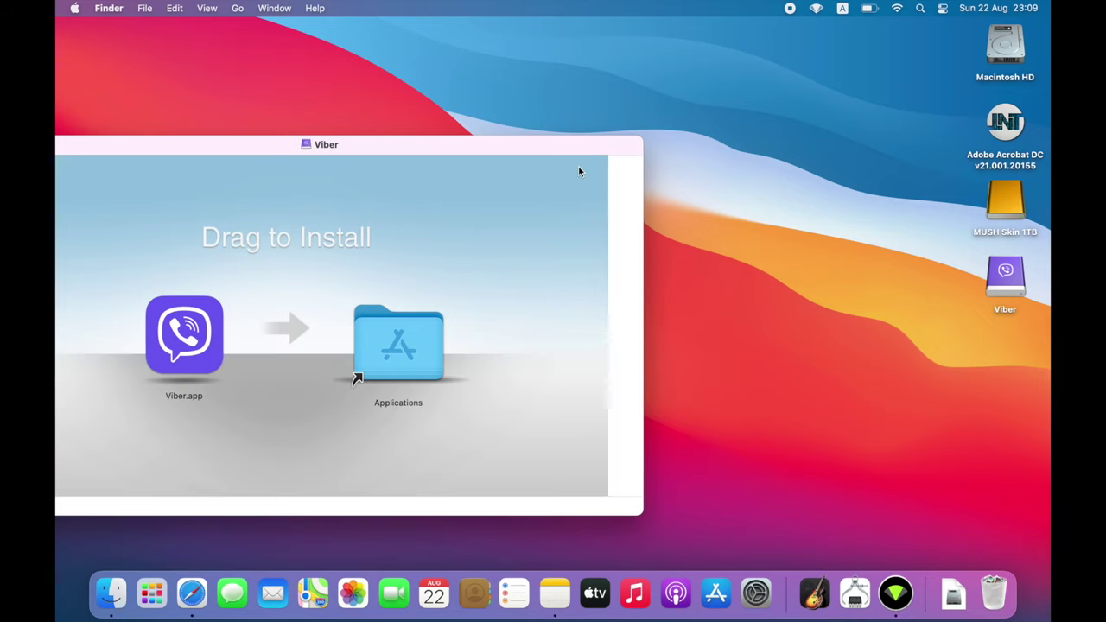
drag(643, 209, 487, 214)
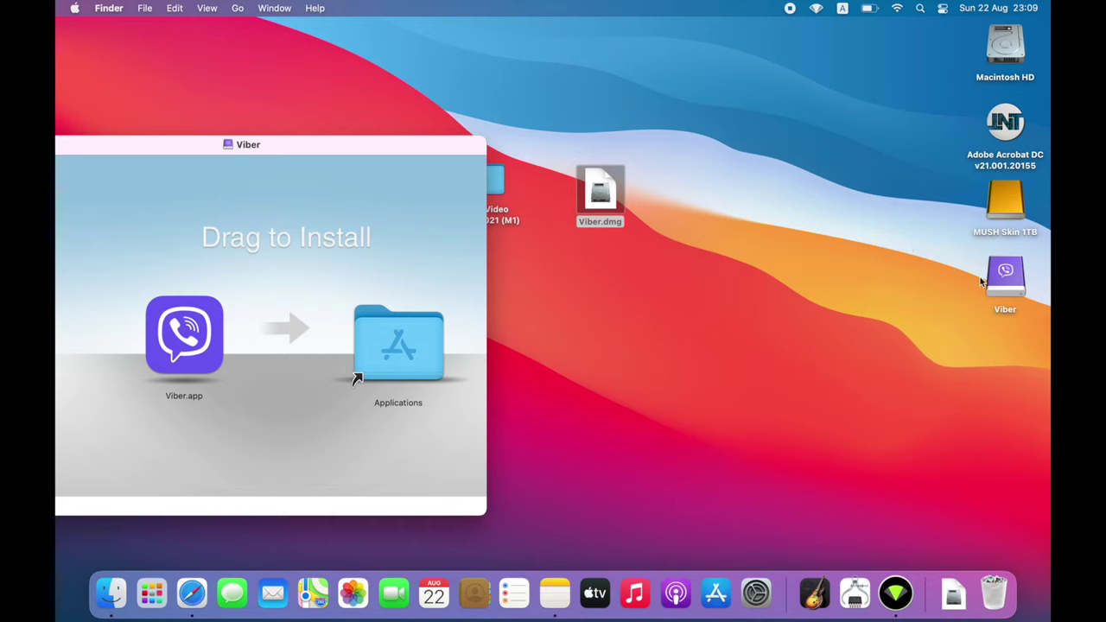
click(1007, 273)
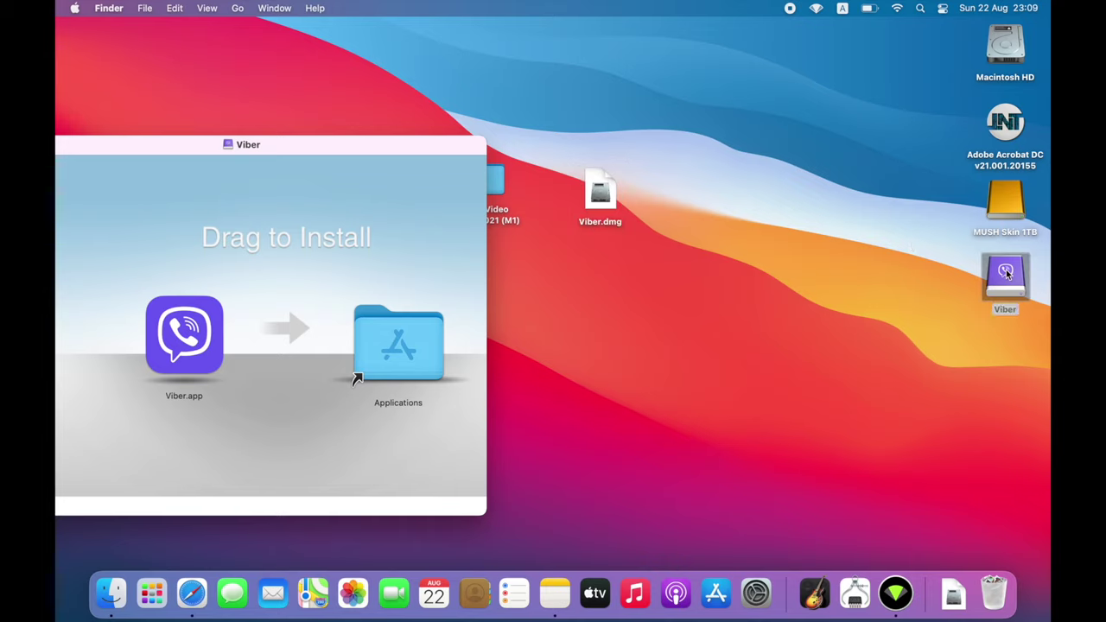
click(167, 333)
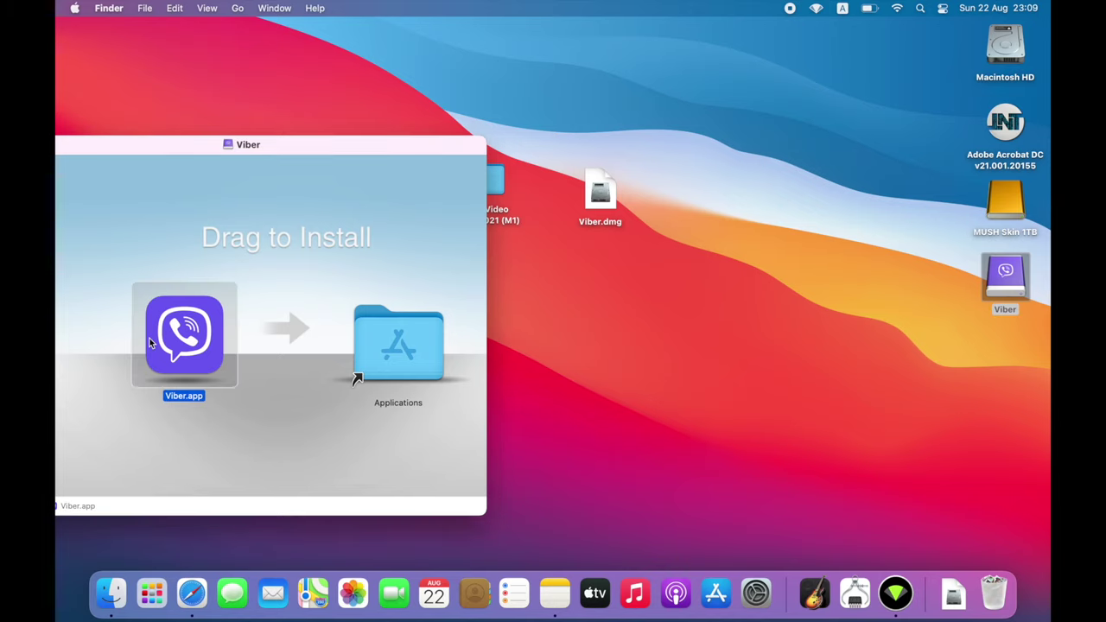
drag(297, 143, 441, 144)
Step: Open the Applications folder from Macintosh HD beside the Viber window, and copy Viber.app into it
drag(327, 329, 353, 324)
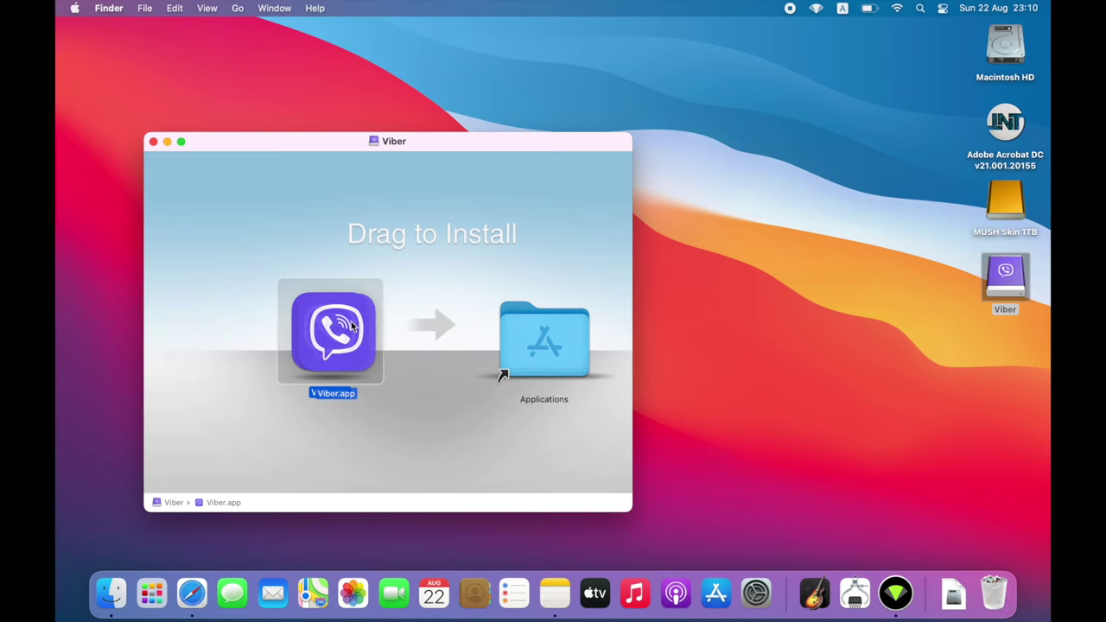
double_click(1007, 53)
click(217, 249)
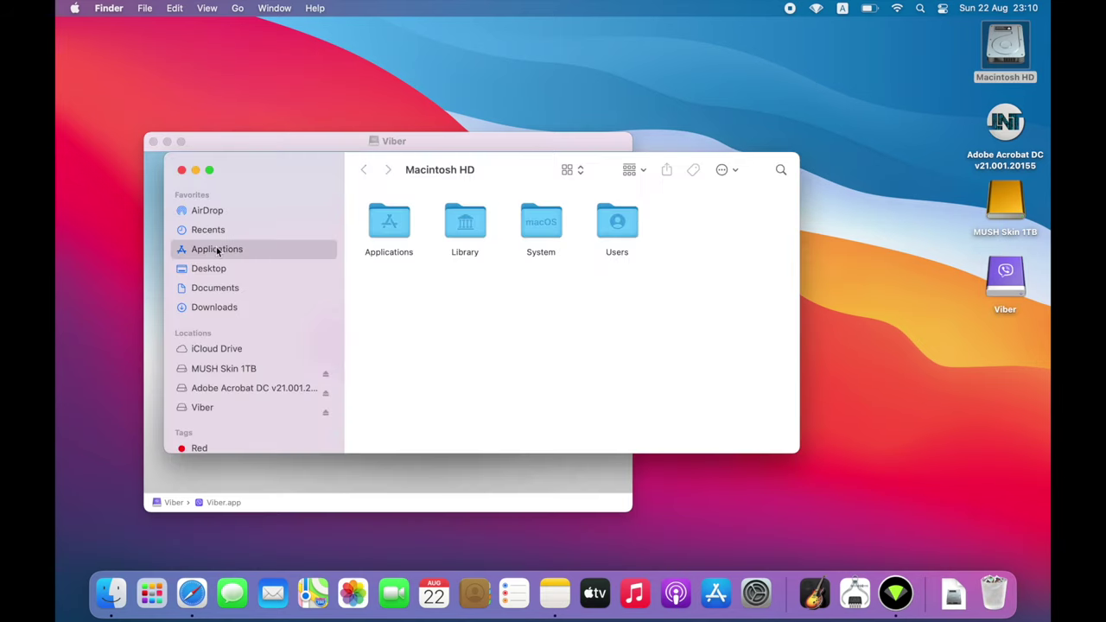
drag(299, 163, 626, 145)
drag(339, 334, 742, 282)
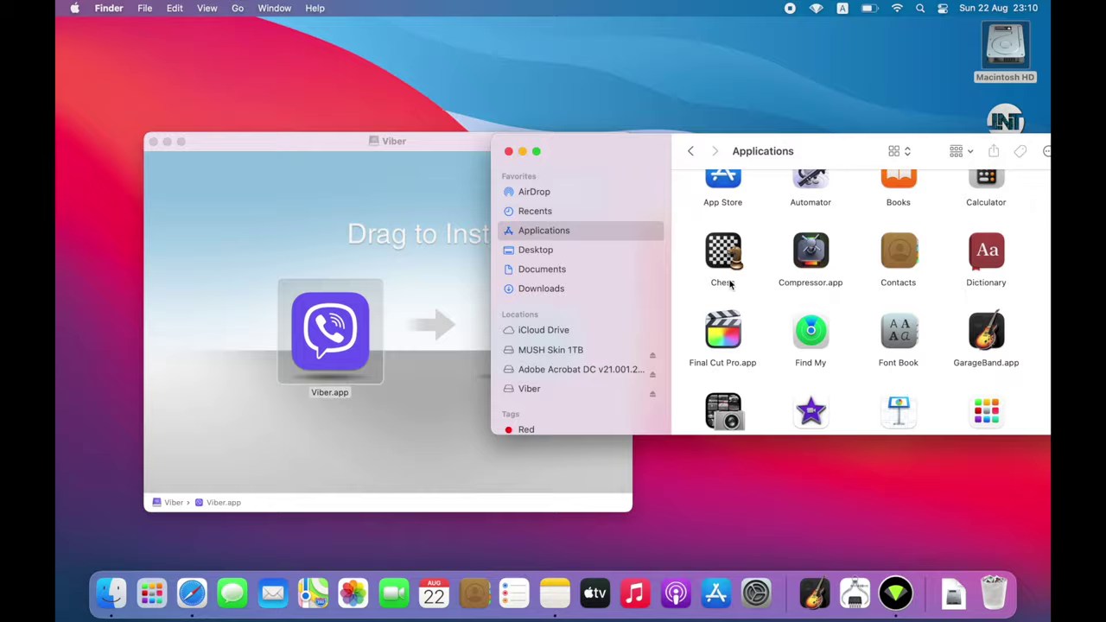
Step: Check the second Launchpad page for the Viber app, and leave Launchpad
key(F4)
scroll(1008, 448, right, 3)
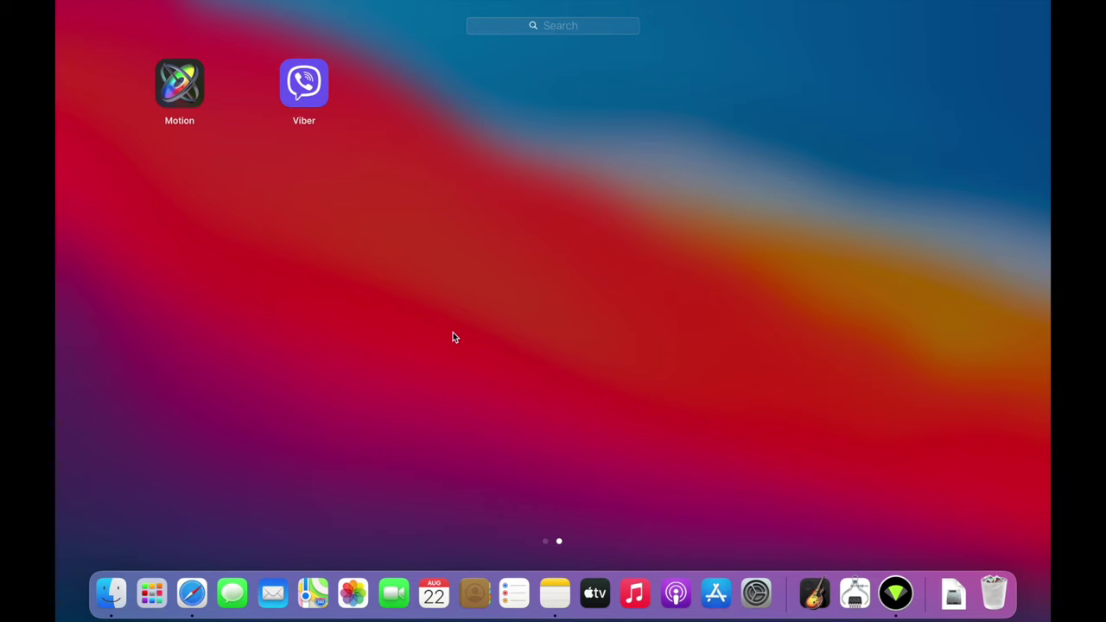
click(382, 227)
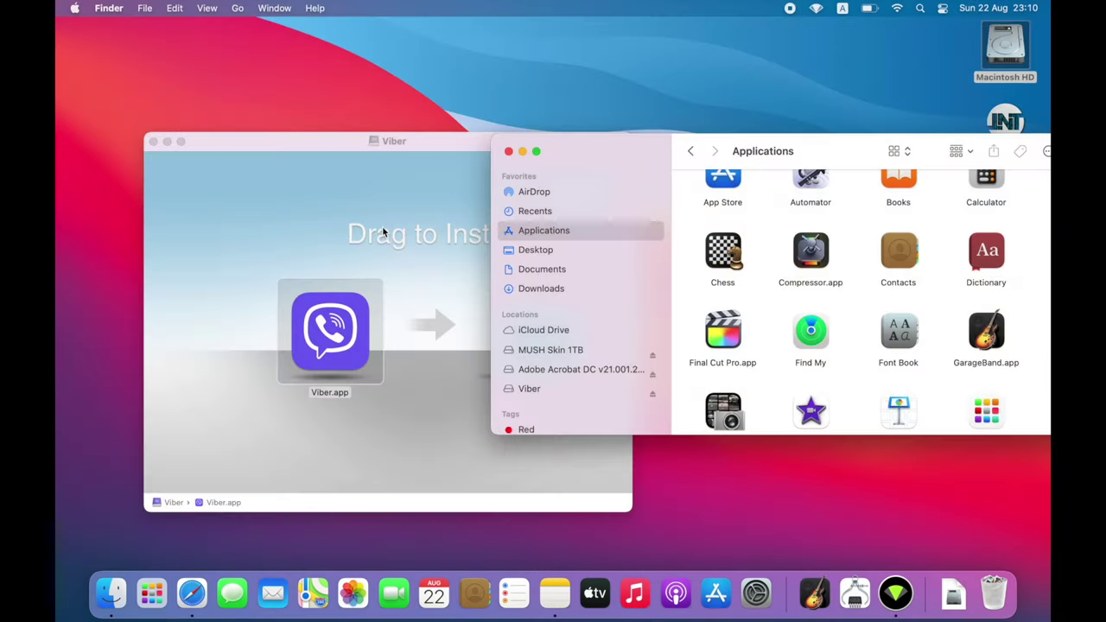
Step: Close the Viber installer window, reposition the Applications window, and look through the folder for Viber.app
click(153, 141)
drag(795, 158, 487, 93)
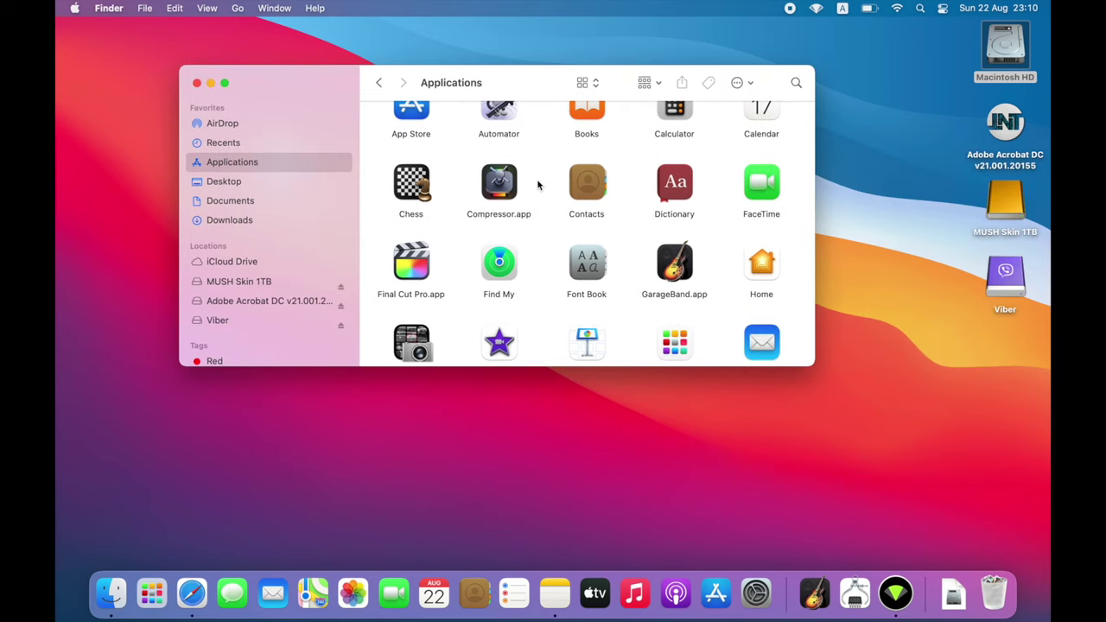
scroll(614, 307, down, 10)
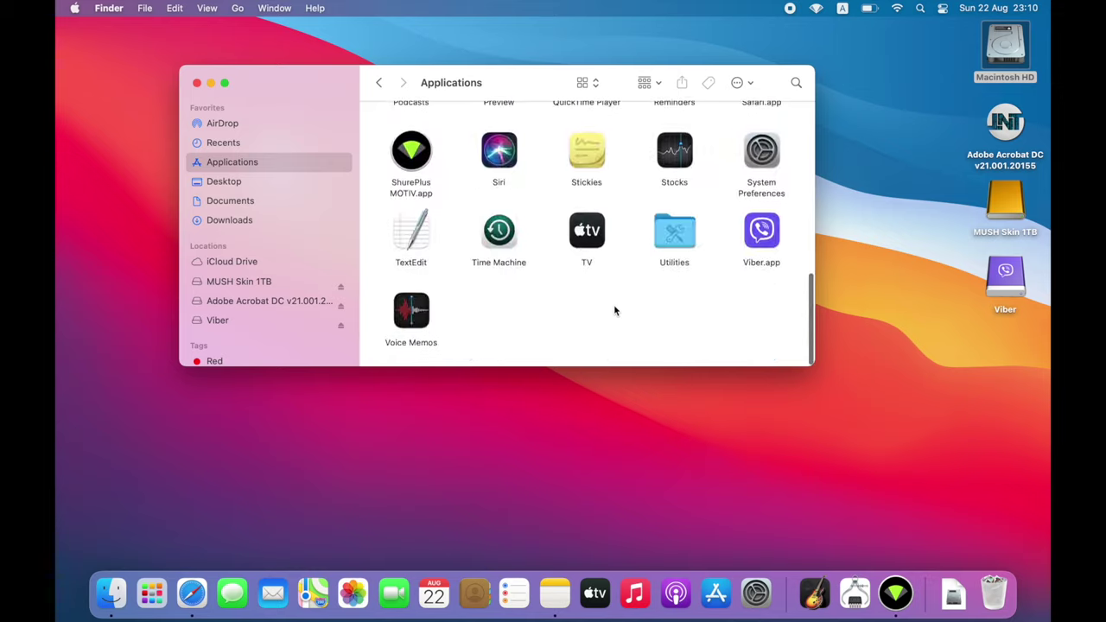
click(225, 182)
click(229, 164)
scroll(555, 163, up, 10)
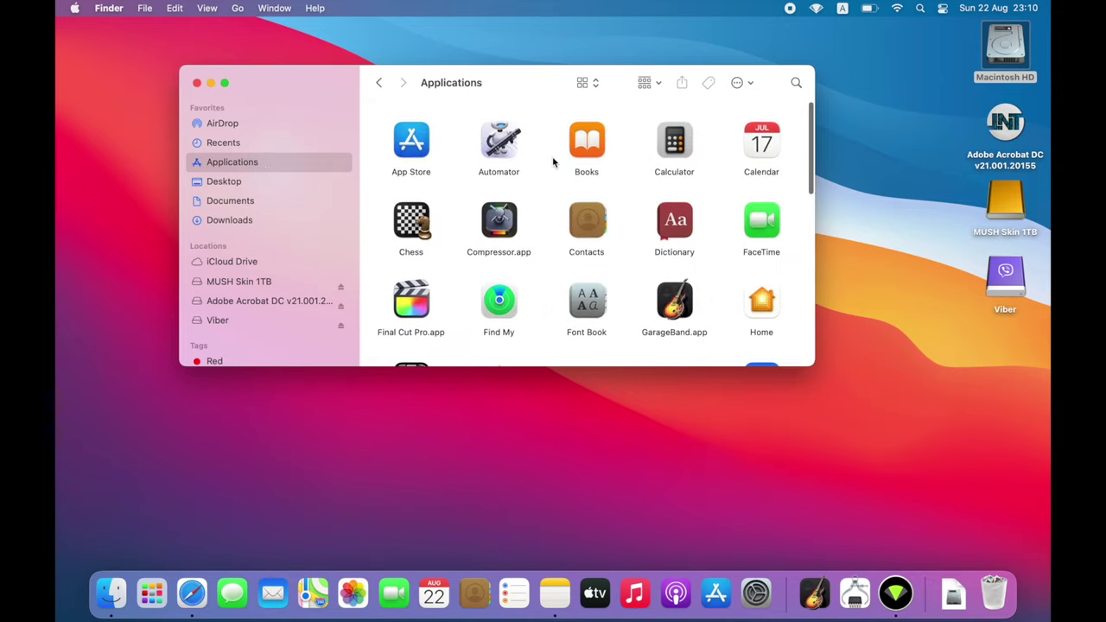
Step: Compare the available file actions for the TV app and Viber.app in the Applications folder, and close the window
scroll(608, 271, down, 10)
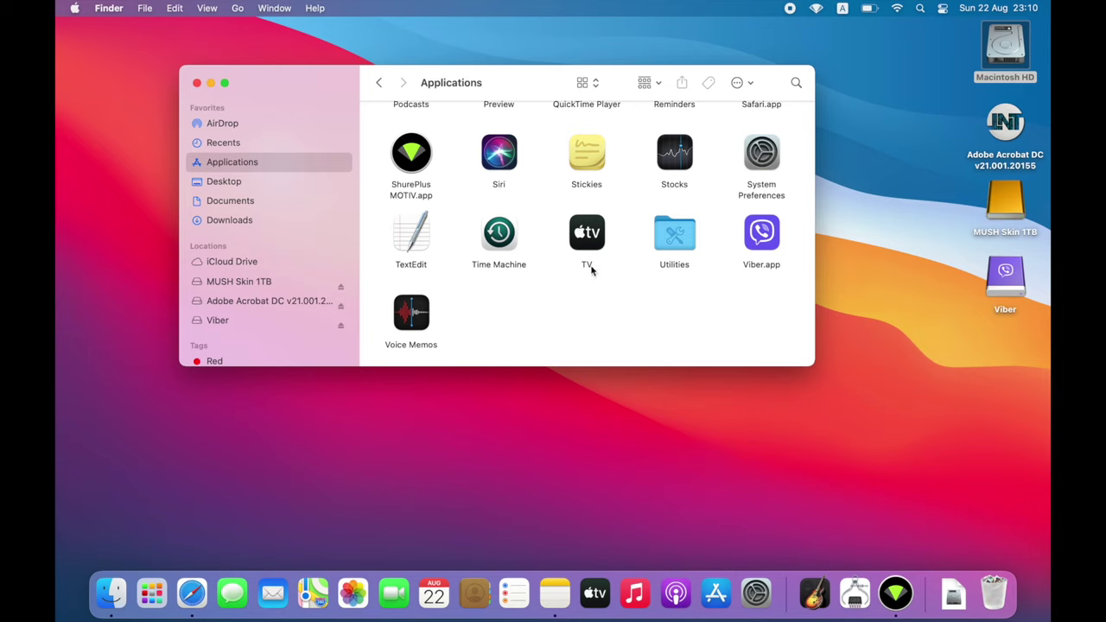
right_click(595, 232)
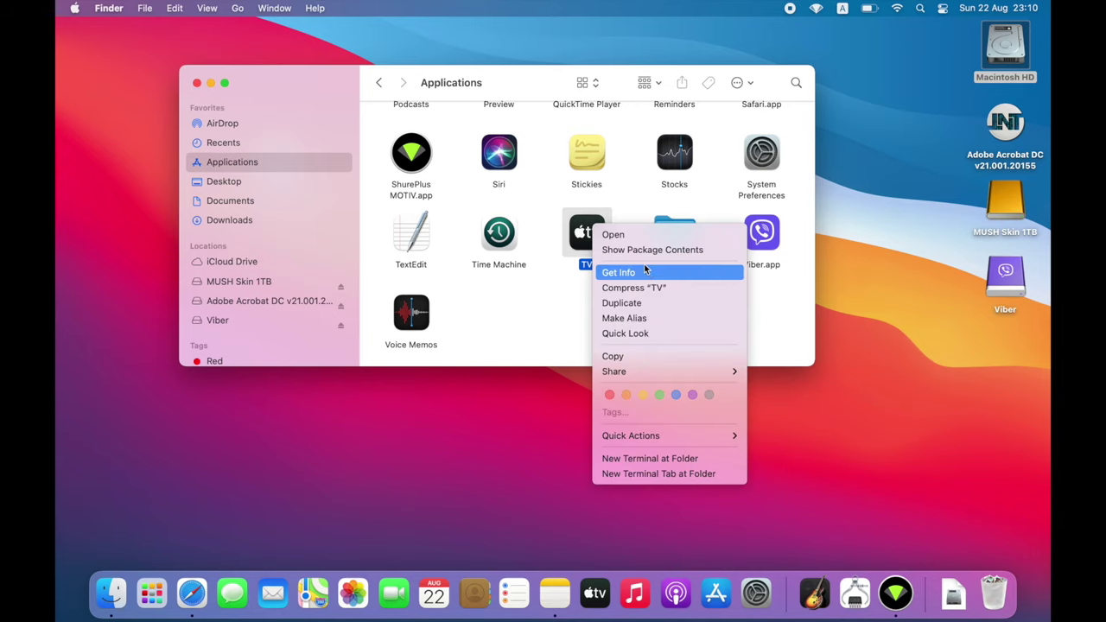
click(541, 309)
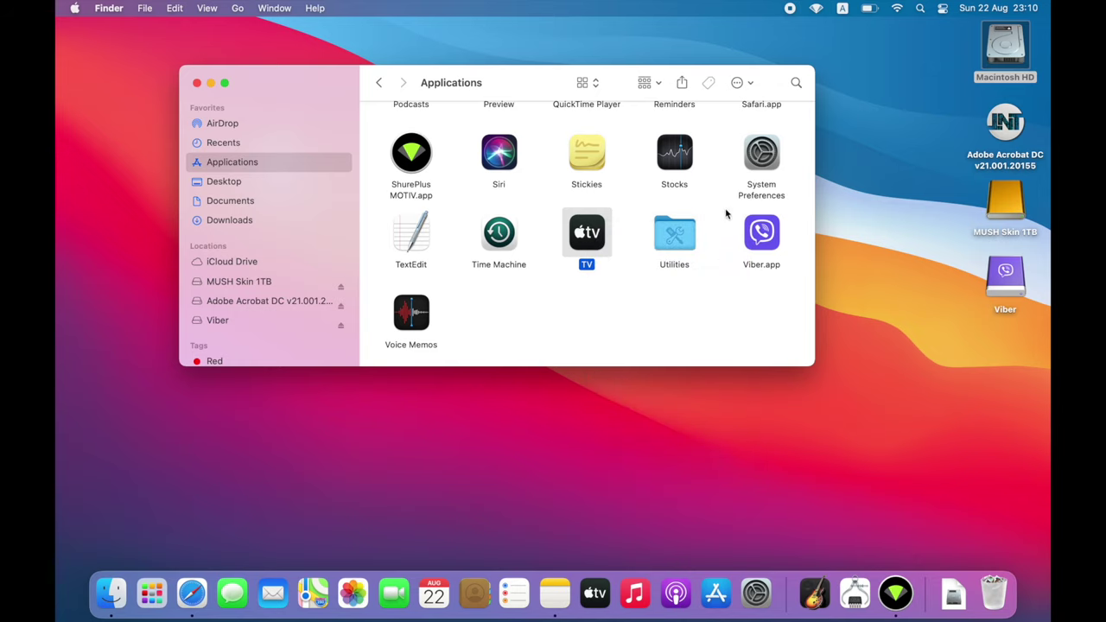
click(764, 235)
right_click(764, 235)
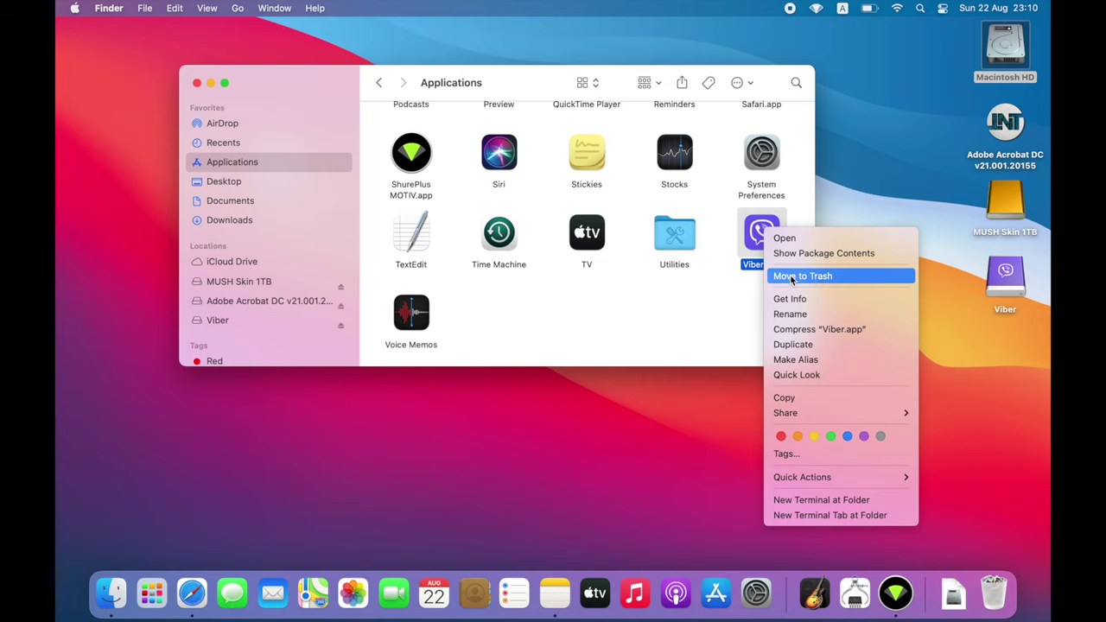
click(660, 290)
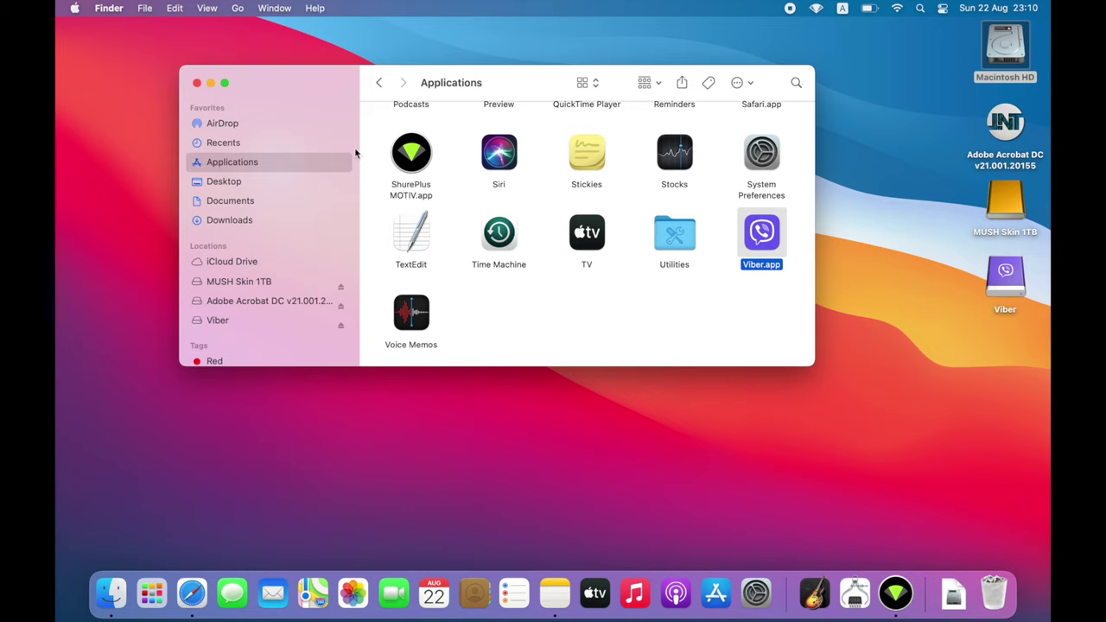
click(197, 83)
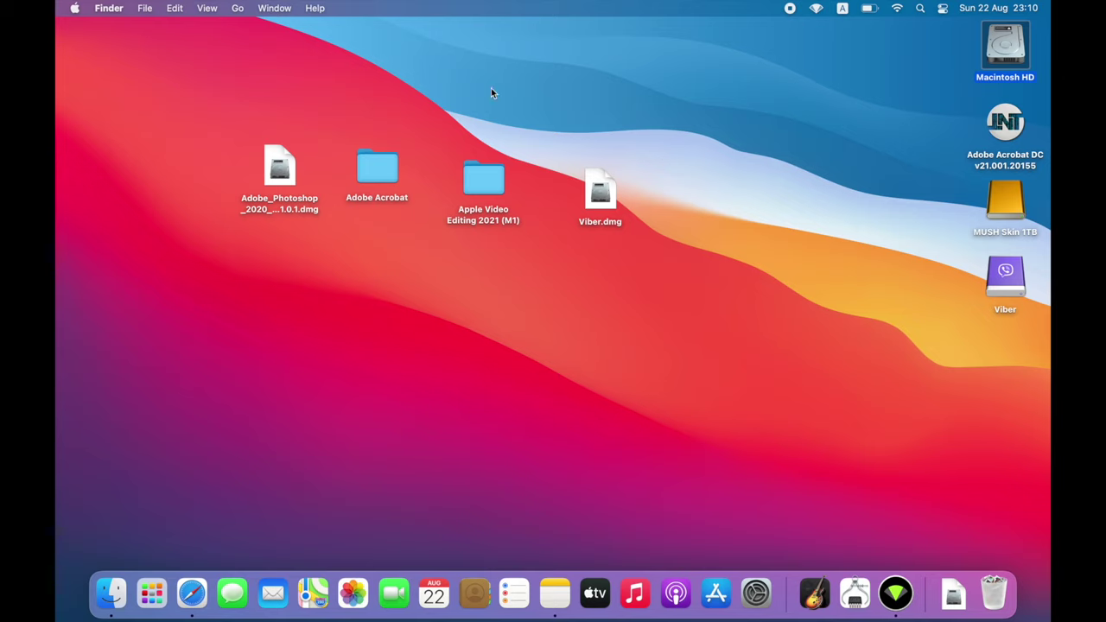
Step: Open the Adobe Acrobat folder from the desktop and move its window below the desktop files
double_click(380, 162)
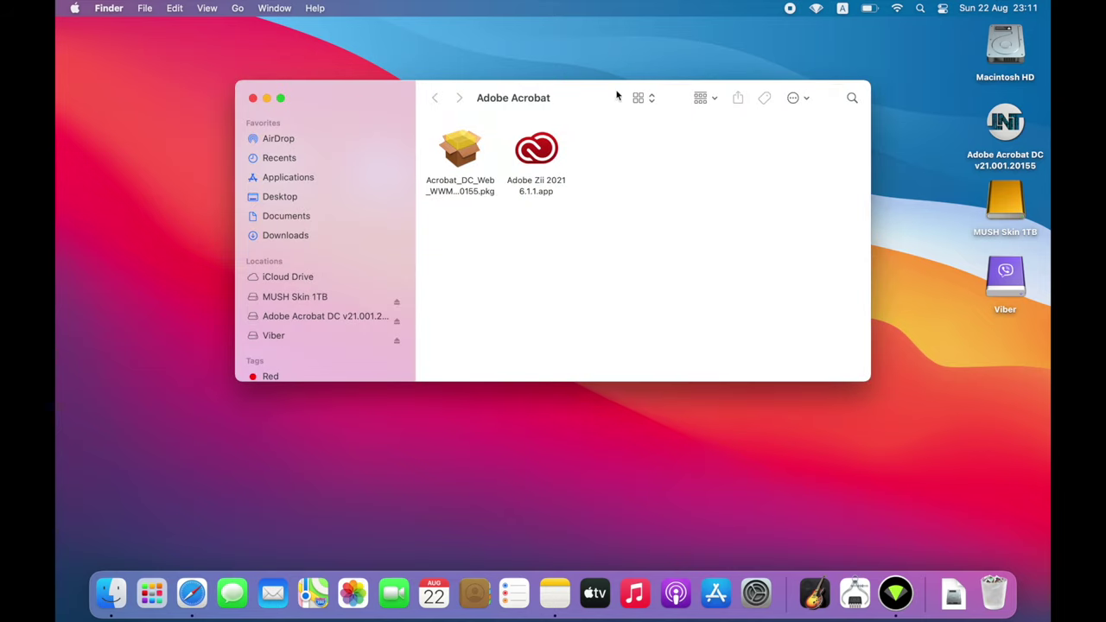
drag(617, 95, 501, 276)
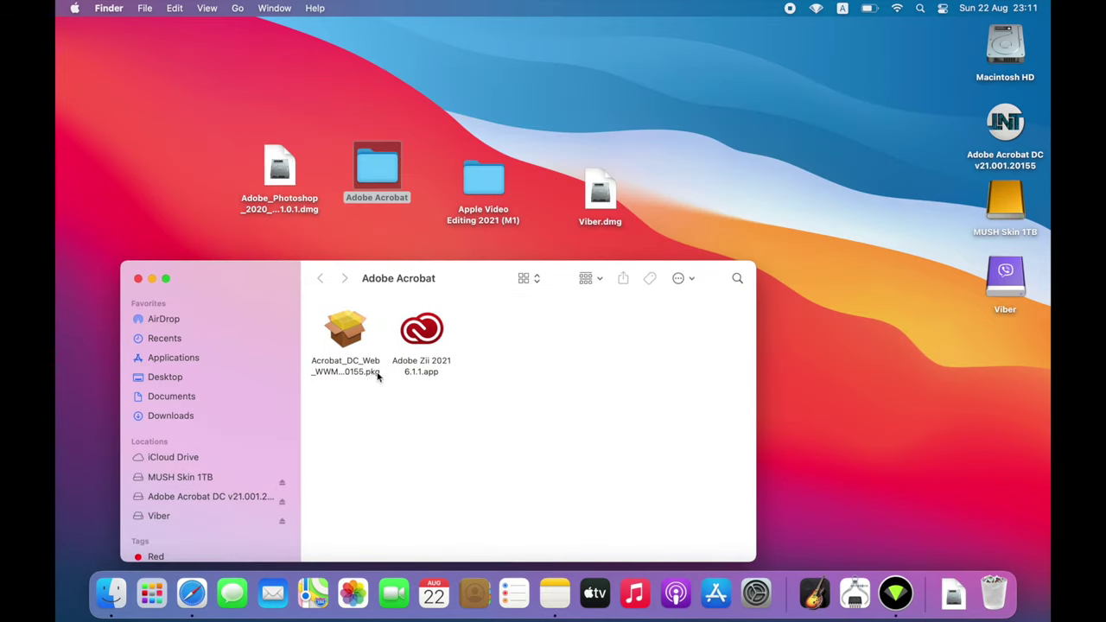
click(483, 181)
Step: Open Viber.dmg, select Viber.app in its installer window, and close that window
click(600, 190)
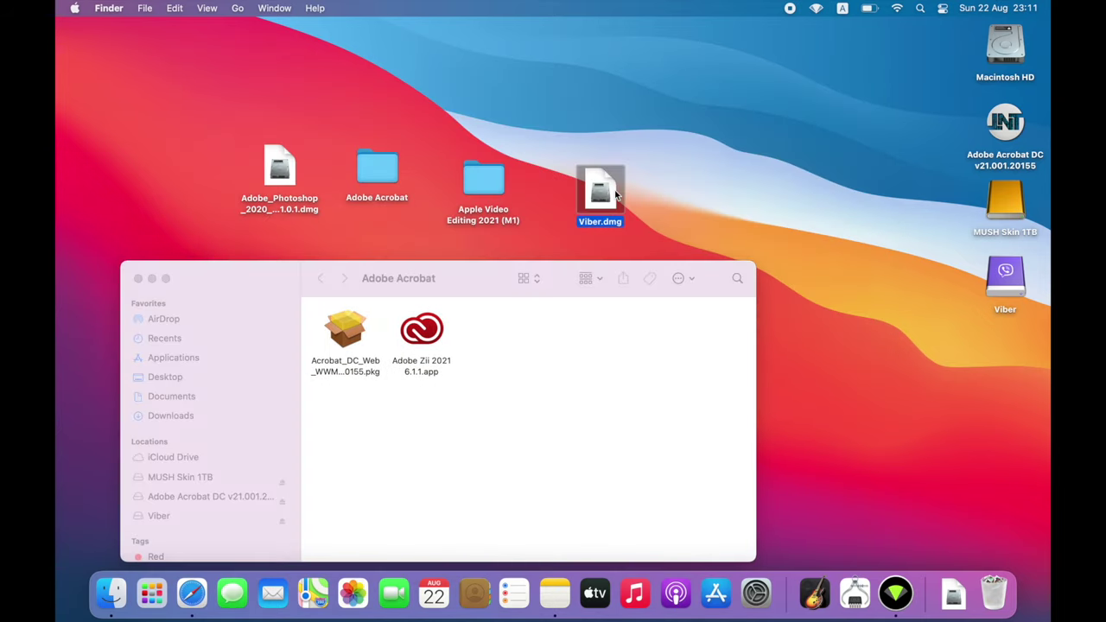
double_click(605, 194)
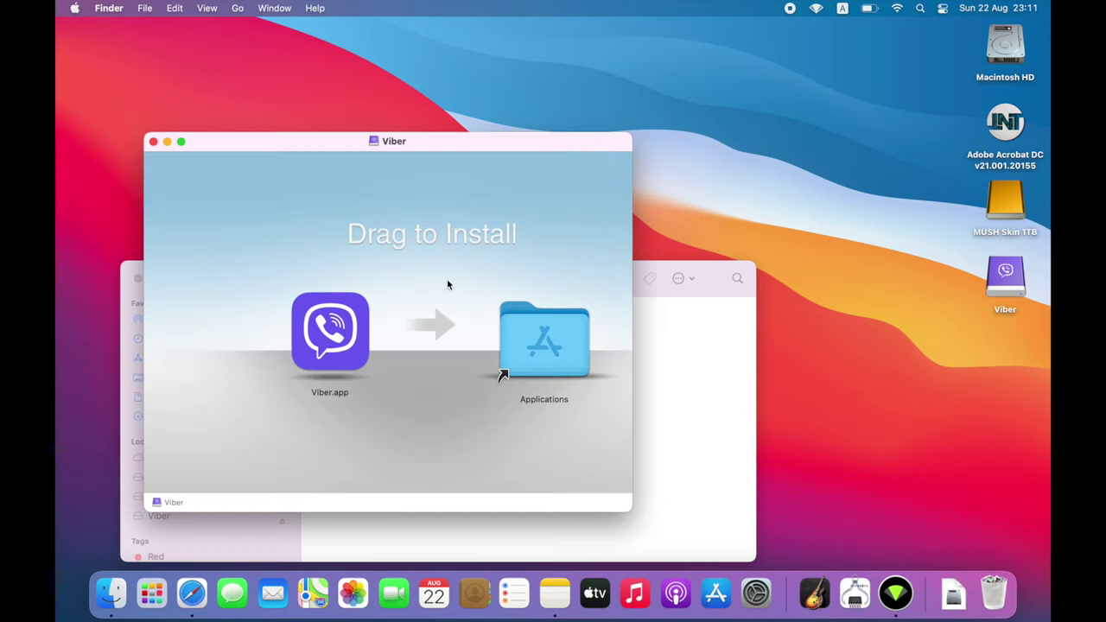
click(342, 337)
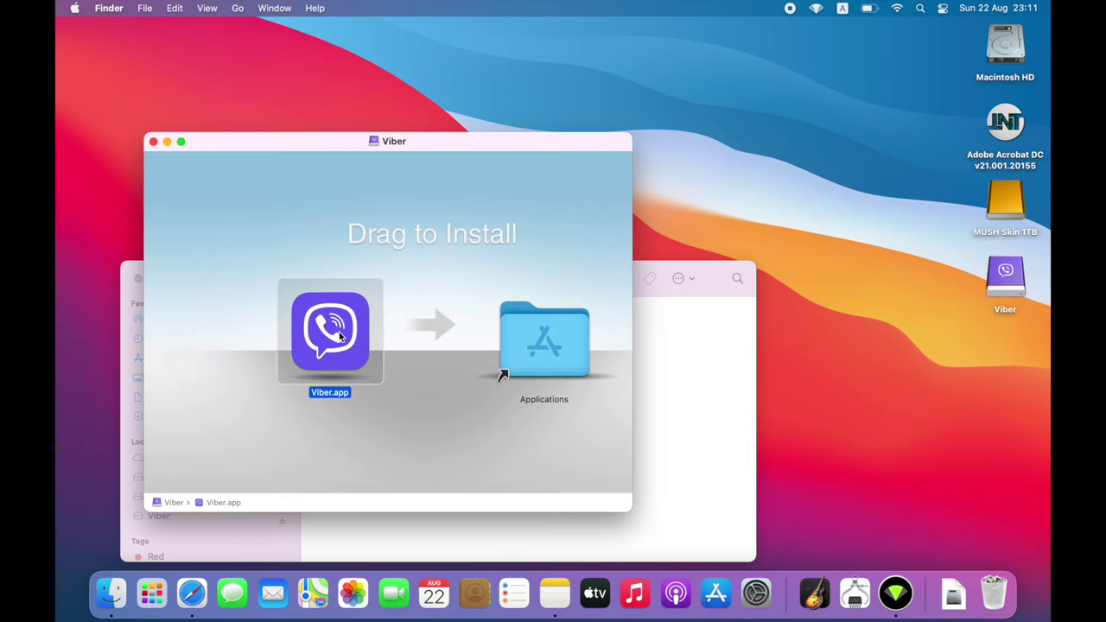
click(153, 141)
Step: Run the Acrobat DC .pkg installer from the Adobe Acrobat folder
click(347, 331)
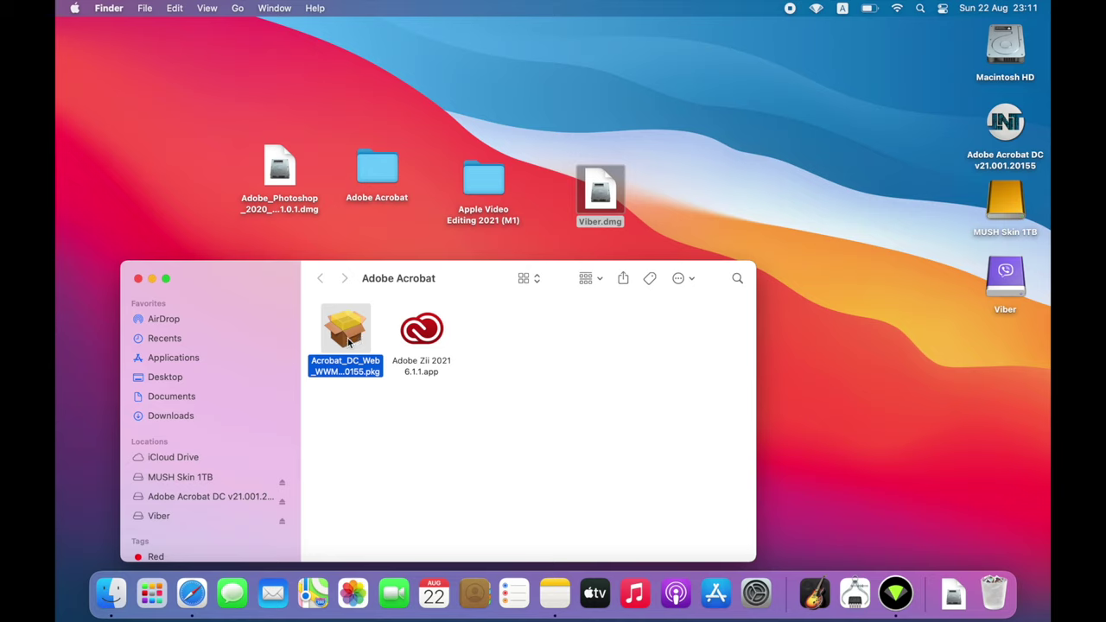
double_click(352, 335)
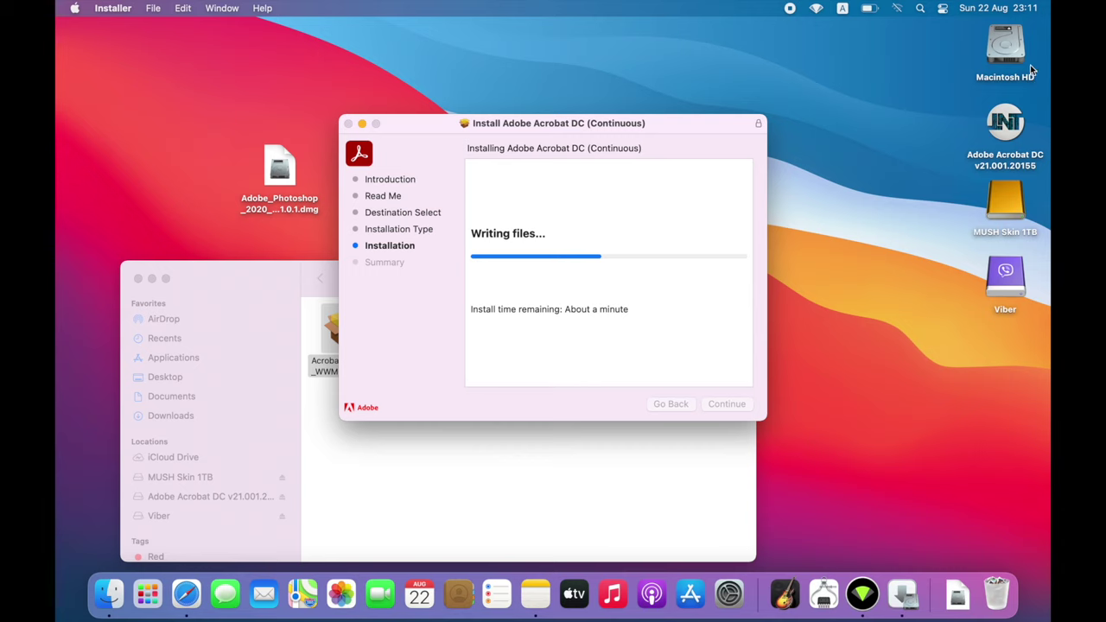
Step: Open the Applications folder from Macintosh HD and arrange it and the Acrobat installer window so both can be seen
double_click(1007, 52)
click(218, 124)
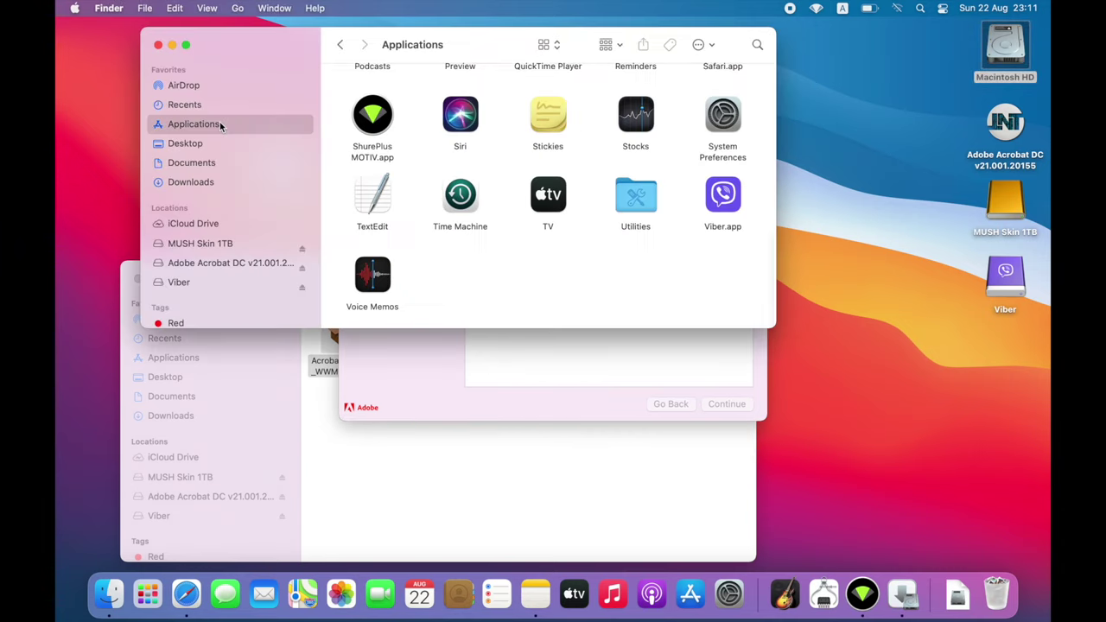
drag(459, 44, 327, 169)
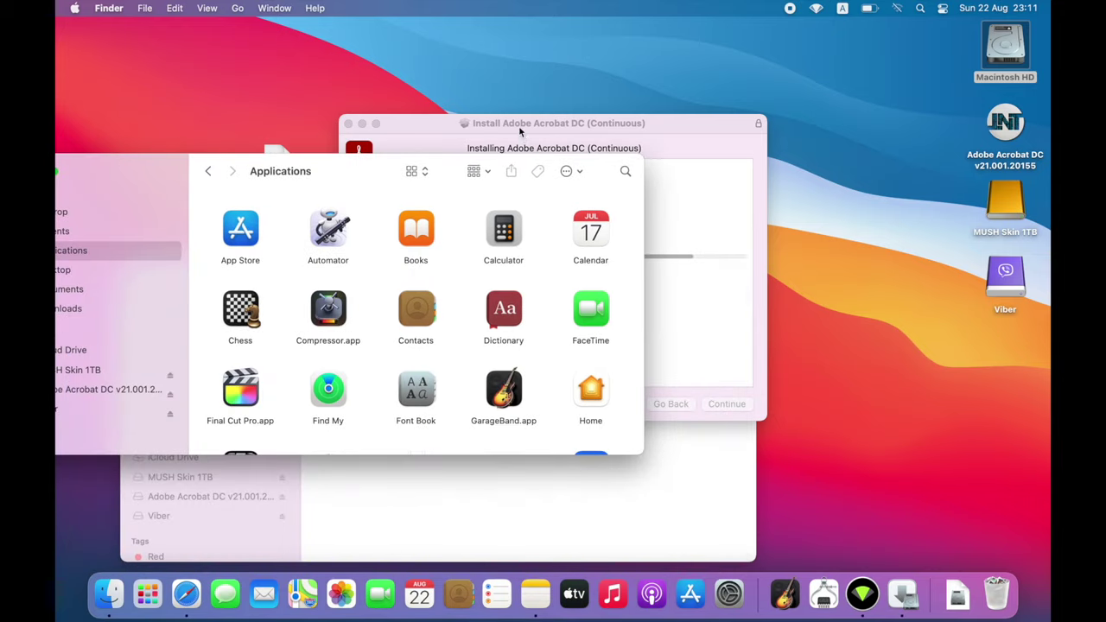
drag(519, 127, 662, 96)
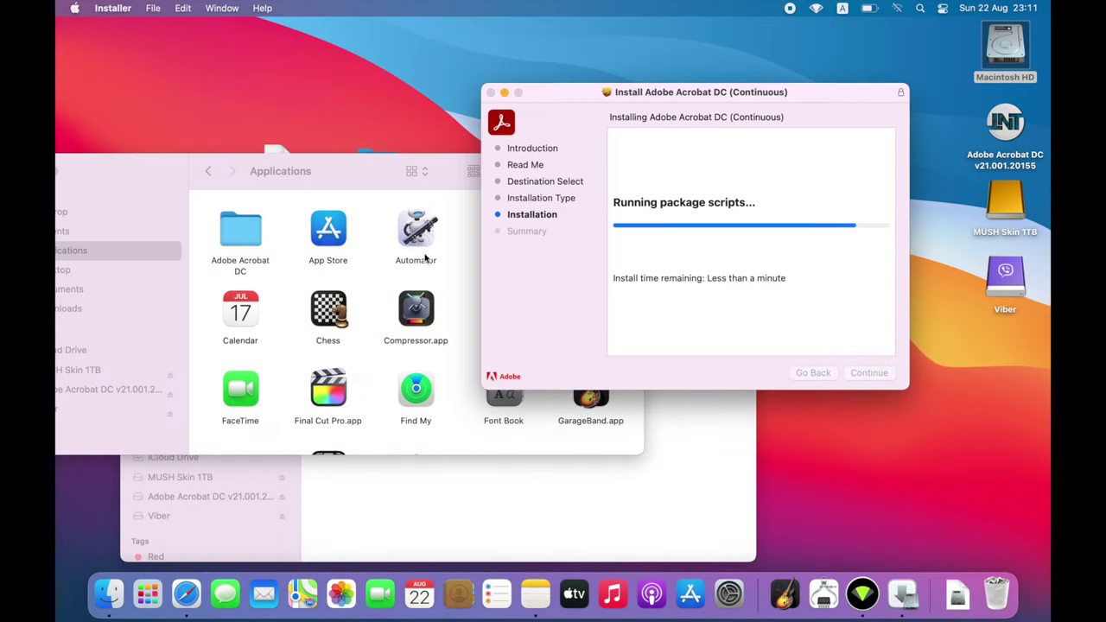
Step: View the contents of the Adobe Acrobat DC folder in Applications, and return to the installer window
click(390, 266)
click(246, 235)
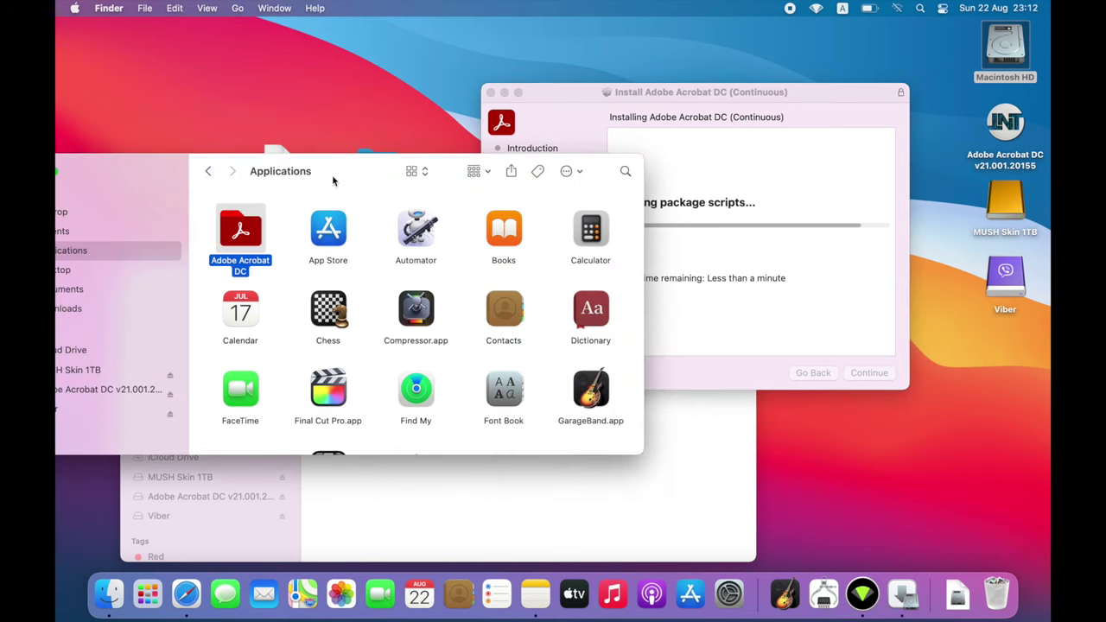
drag(332, 174, 422, 184)
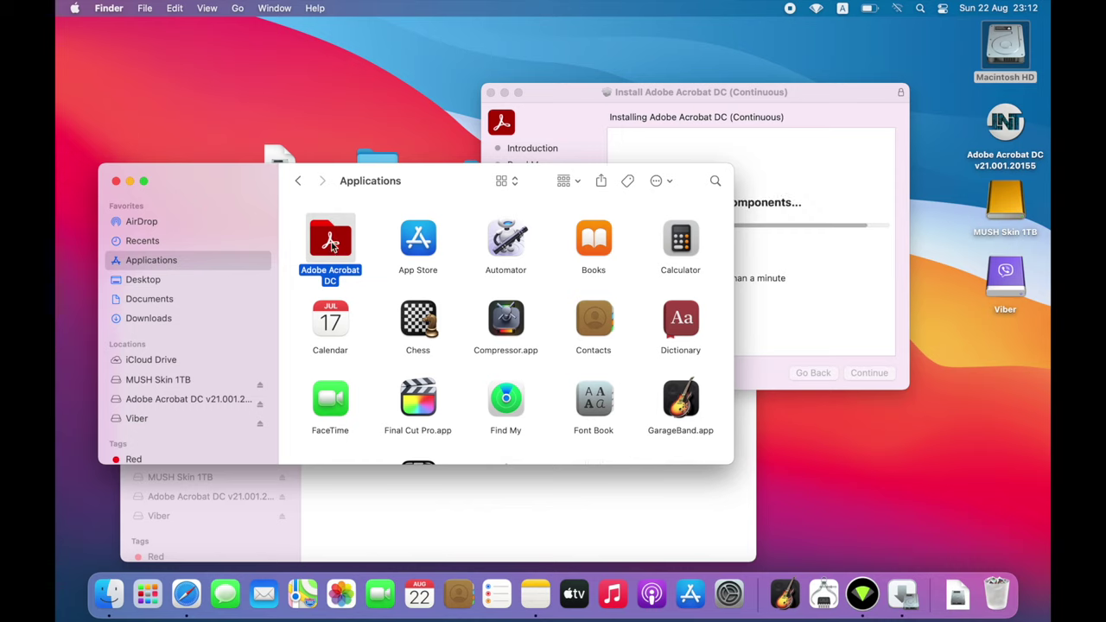
double_click(332, 245)
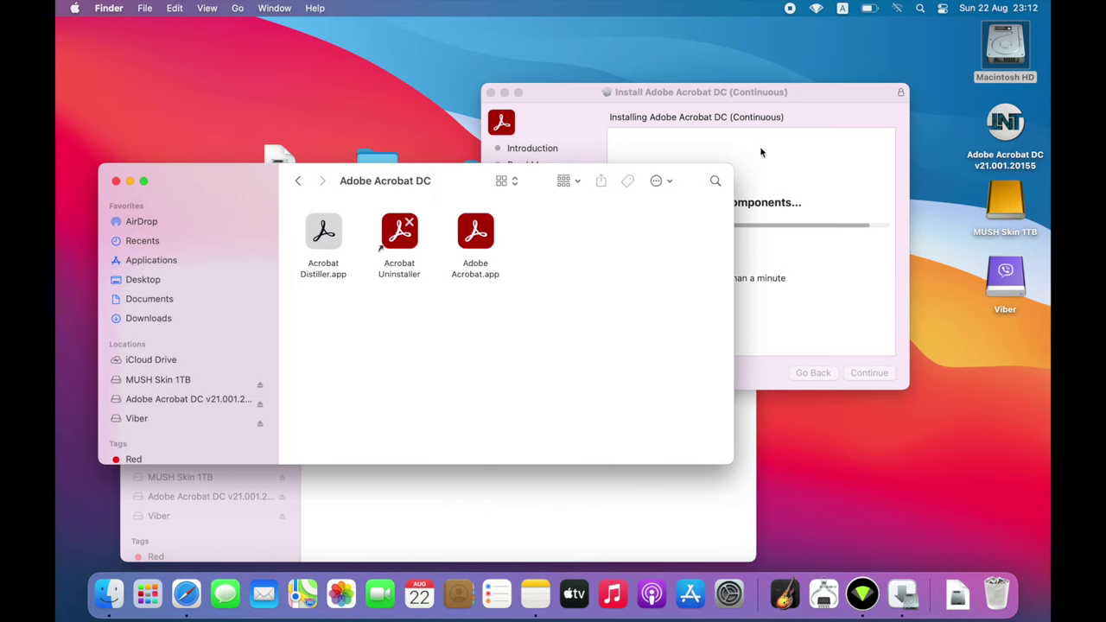
click(781, 128)
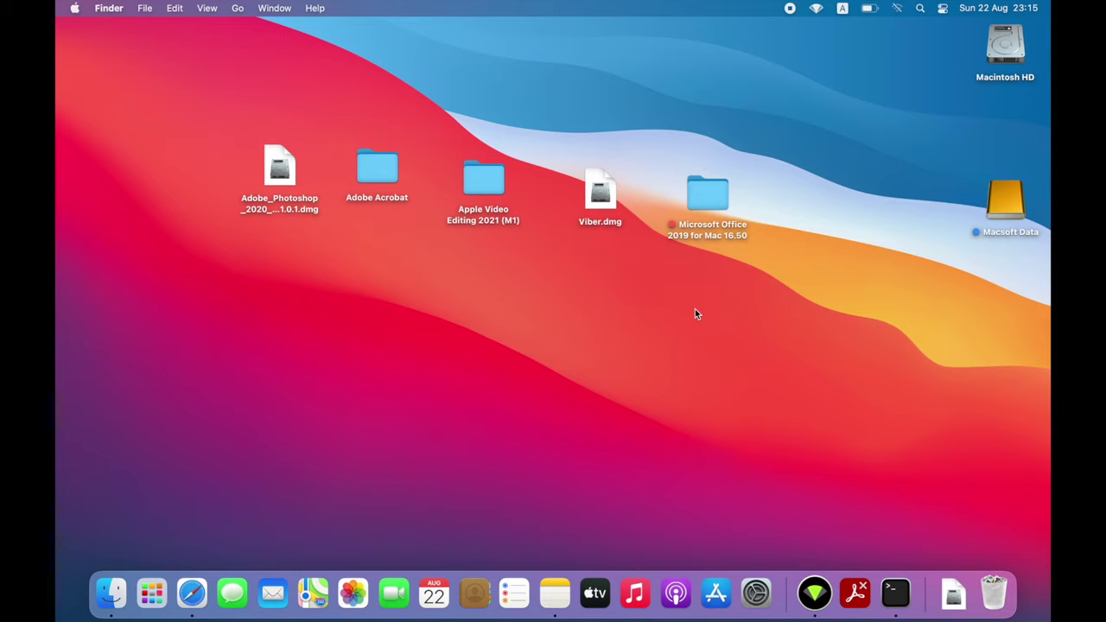
Step: Open Pages from the first Launchpad page
key(F4)
scroll(400, 375, left, 5)
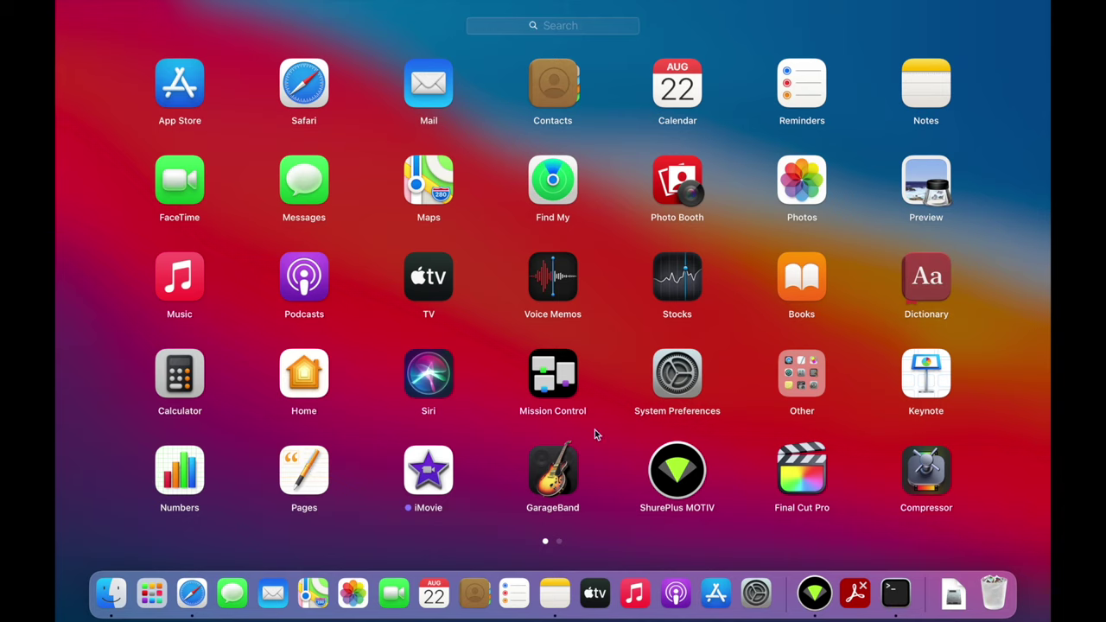
click(327, 495)
click(665, 453)
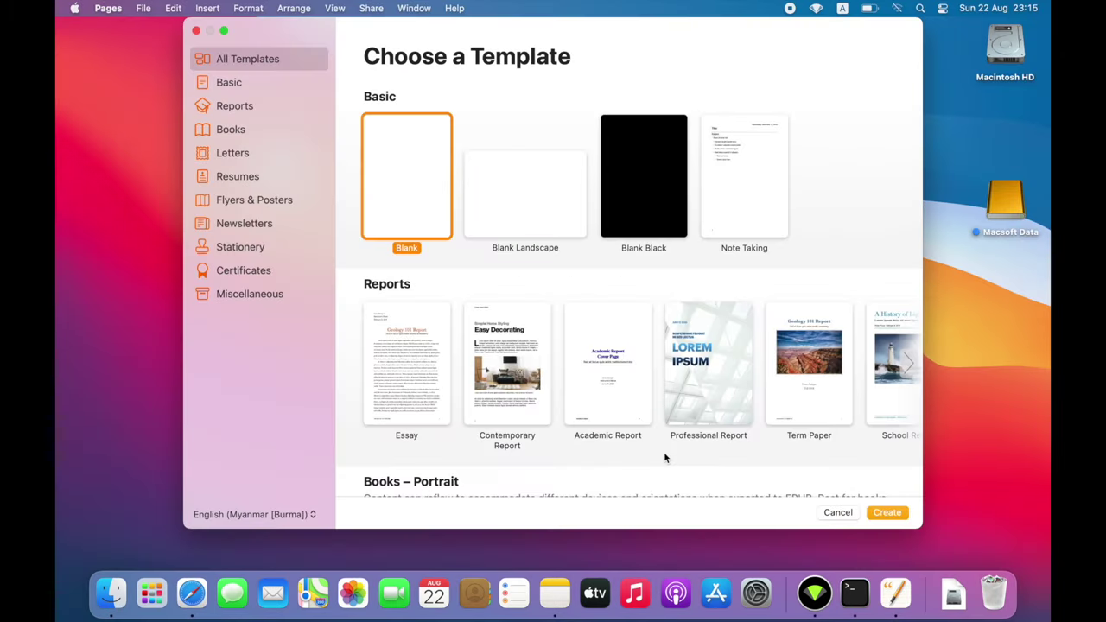
Step: Create a document from the Term Paper template and place the insertion point before the report title
click(805, 380)
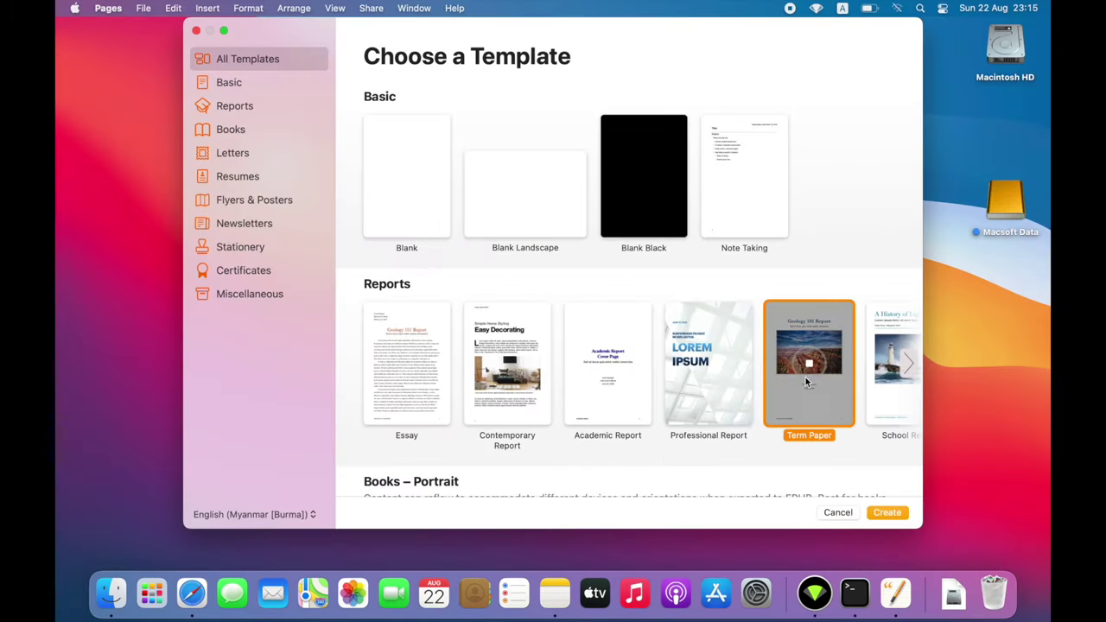
double_click(806, 377)
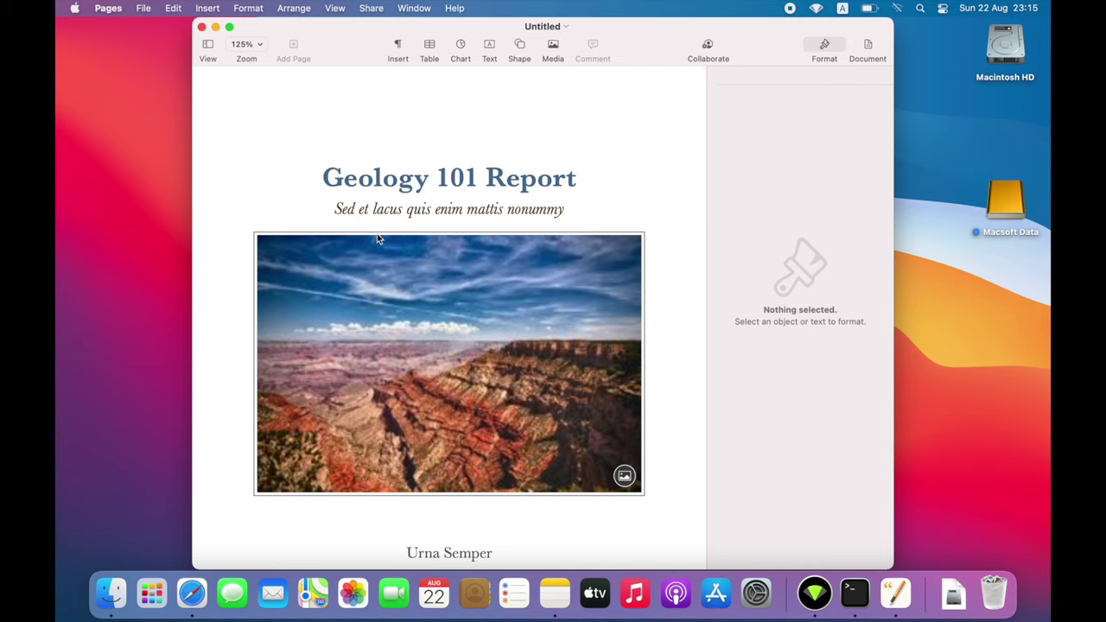
click(258, 99)
click(249, 171)
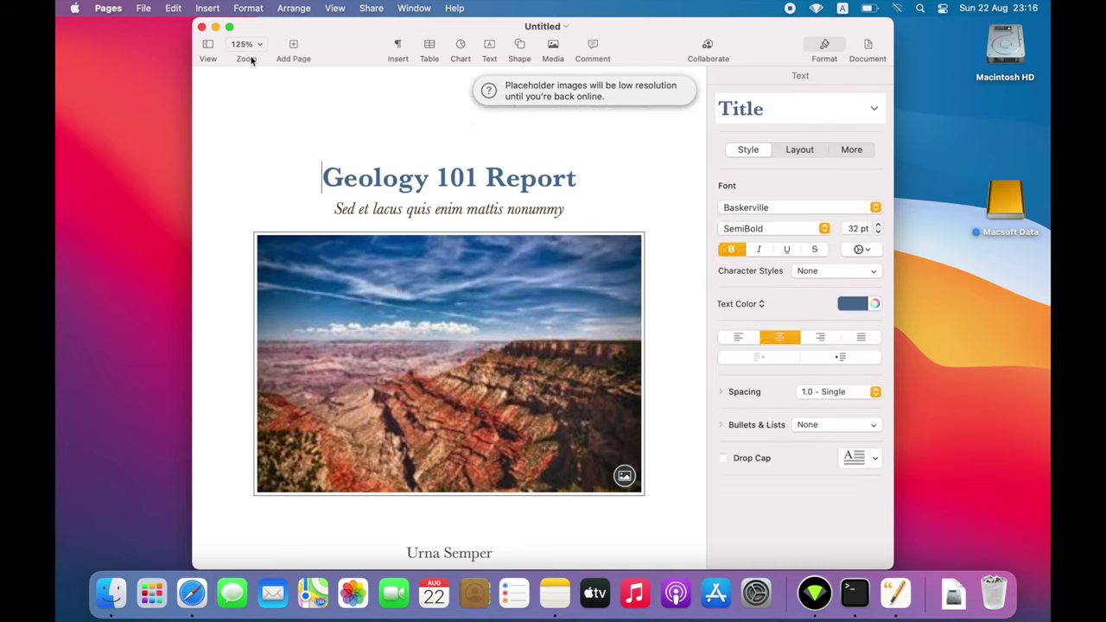
Step: Review the file formats available for exporting the Pages document
click(143, 8)
mouse_move(248, 178)
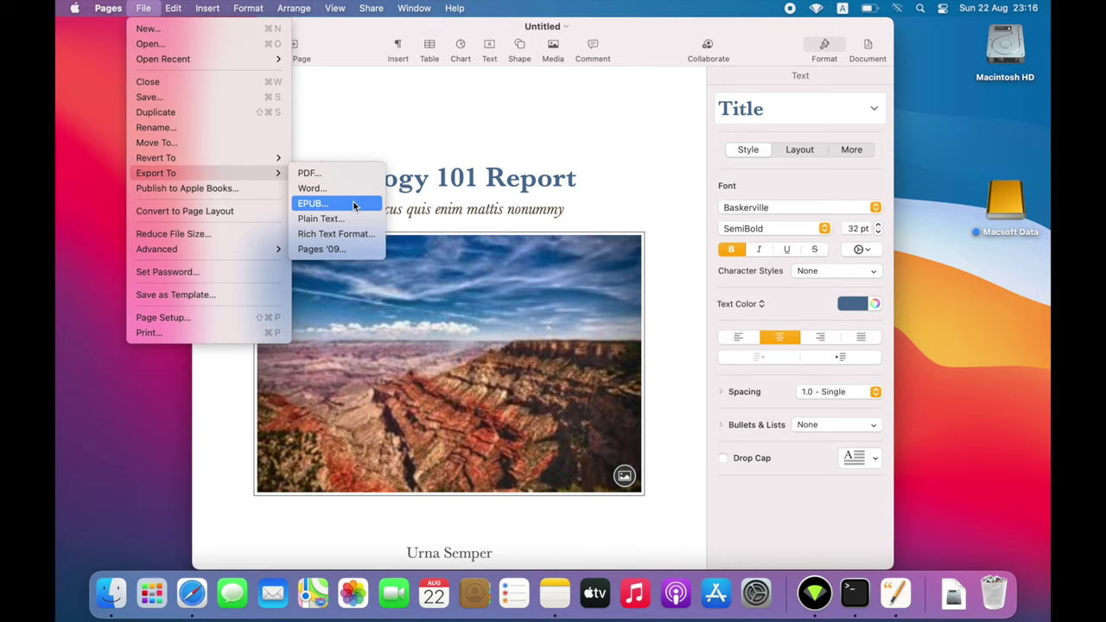
click(413, 80)
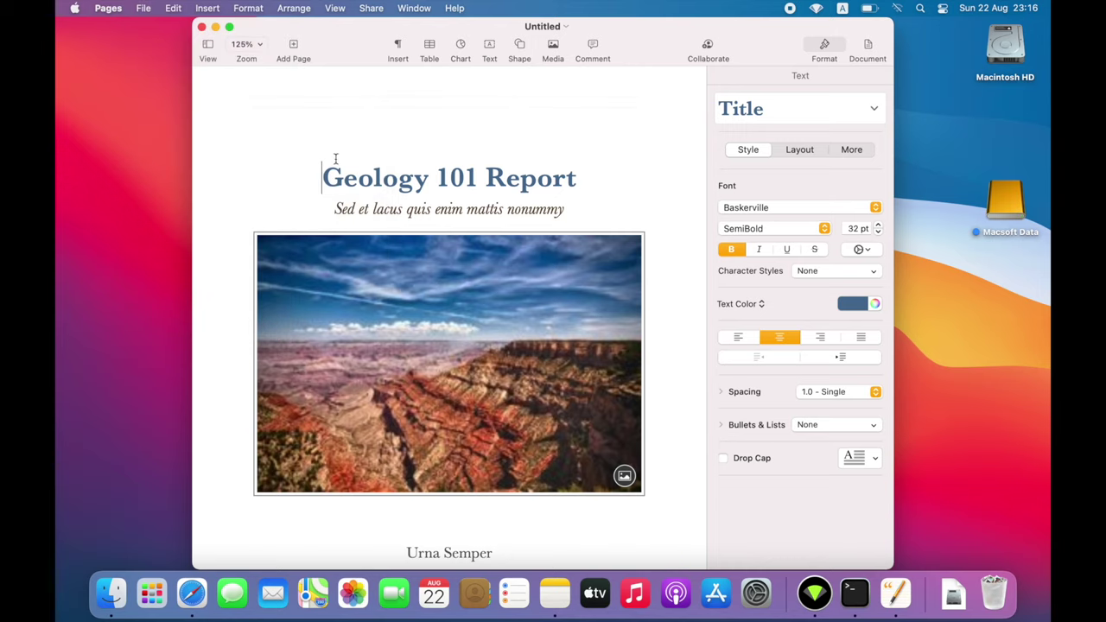
Step: Insert "xs" before the report title and save the document to the Desktop as Untitled.pages
text(xs)
click(143, 7)
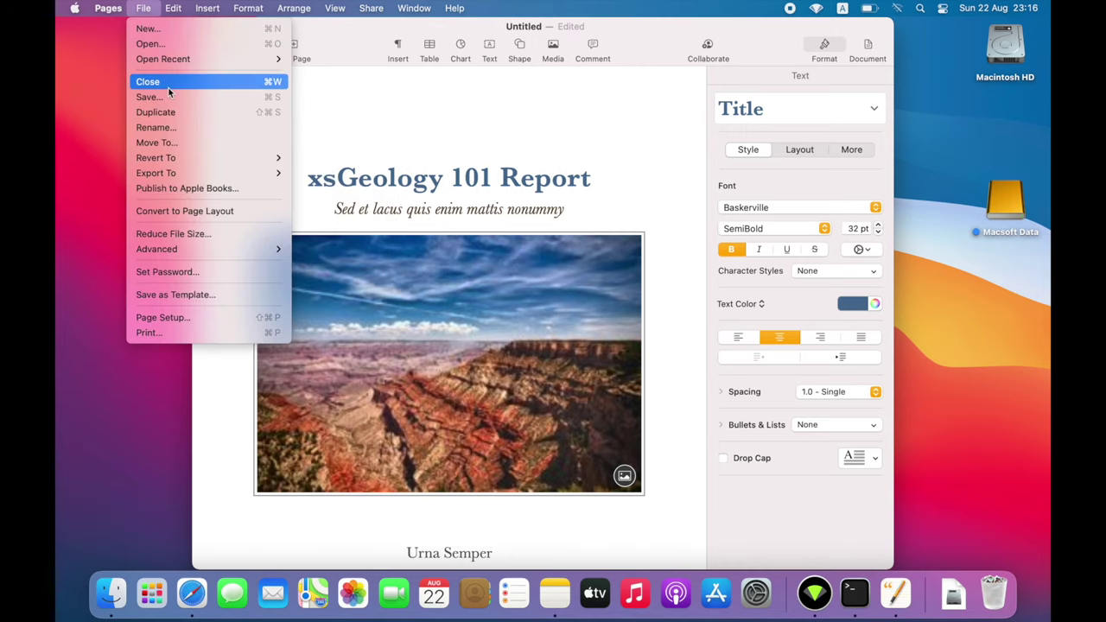
click(169, 97)
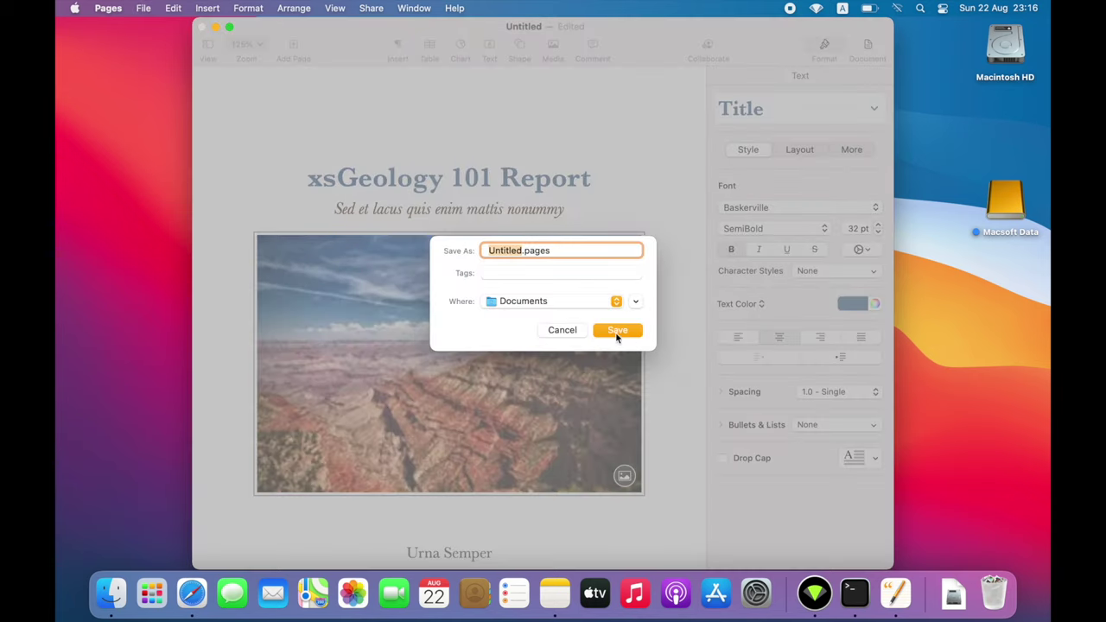
click(635, 295)
click(310, 212)
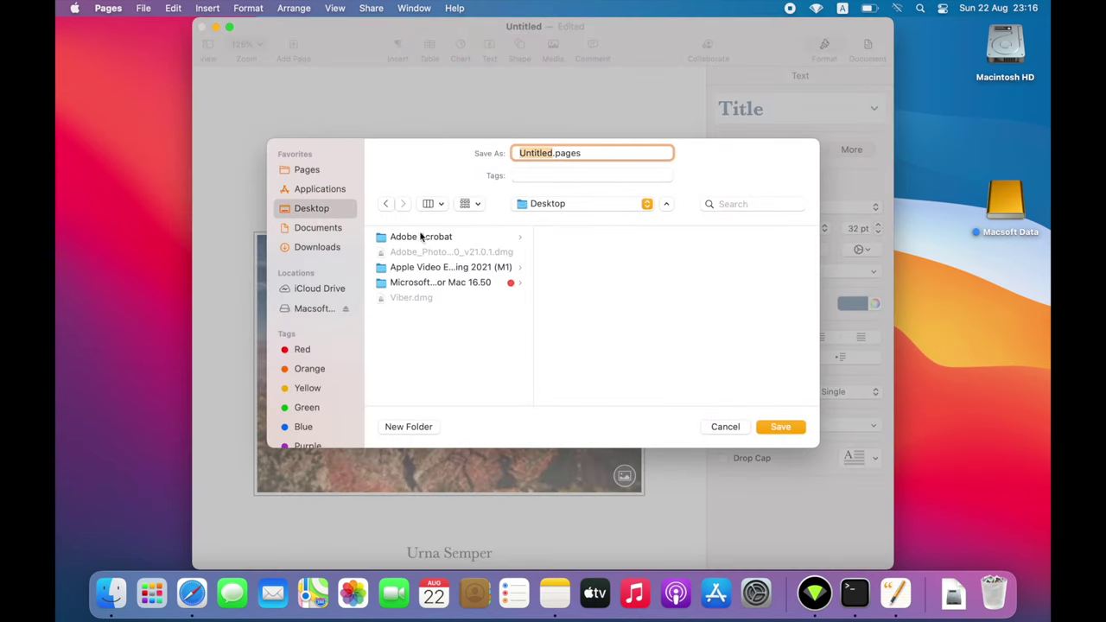
click(782, 427)
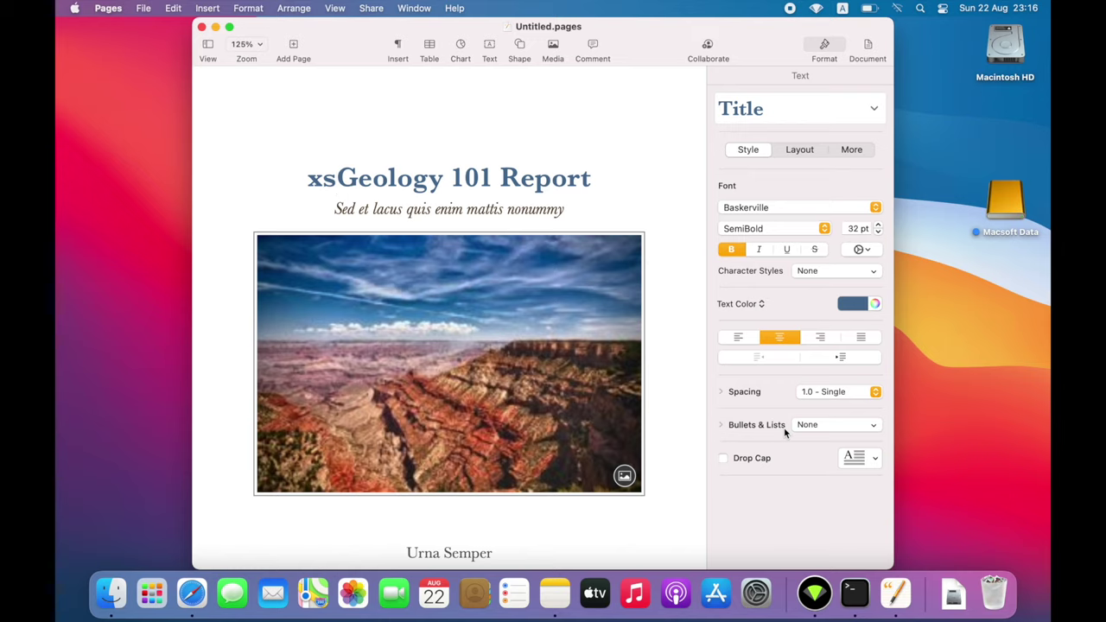
Step: Close the document and reopen Untitled.pages from the desktop
click(202, 27)
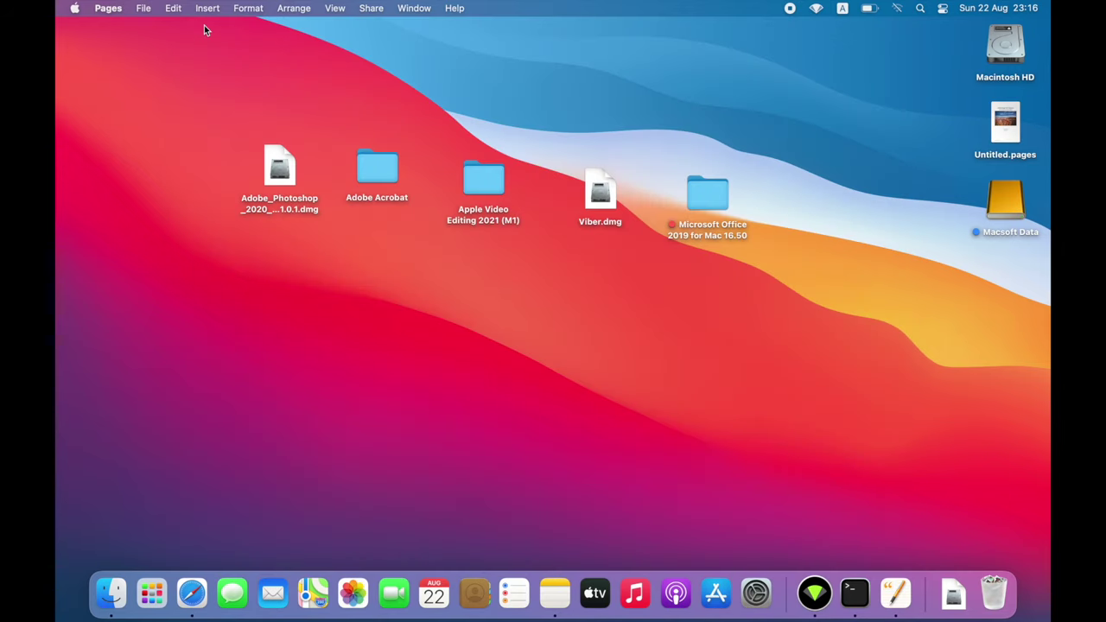
mouse_move(992, 144)
double_click(999, 124)
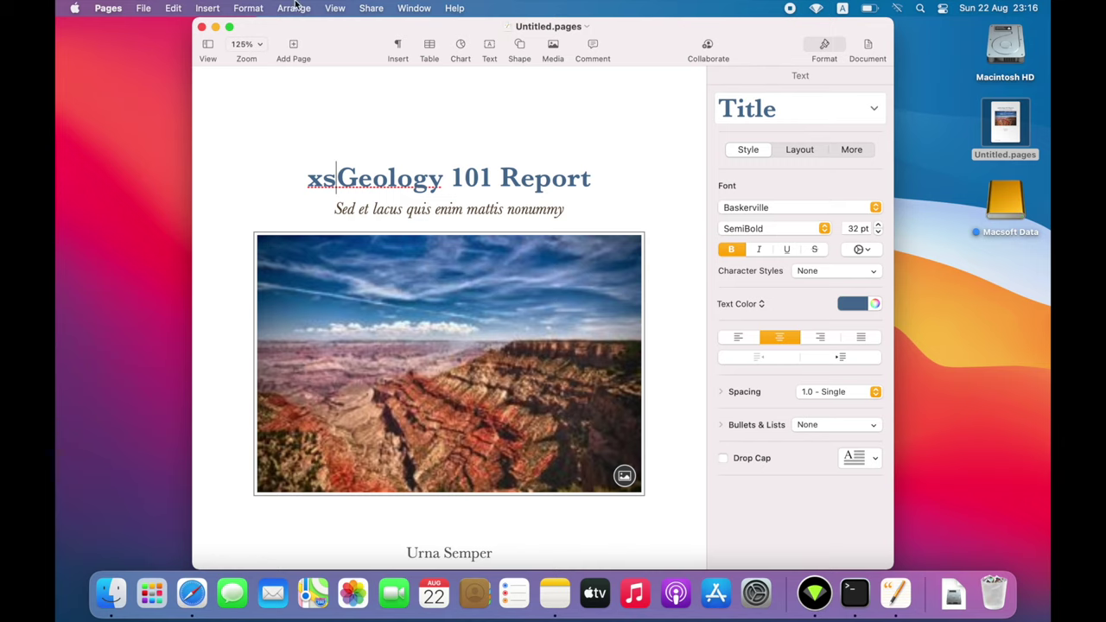
Step: Examine the Word export options, including the .docx and .doc (Word 1997-2004 compatible) formats, without exporting, and close the document
click(143, 8)
mouse_move(229, 164)
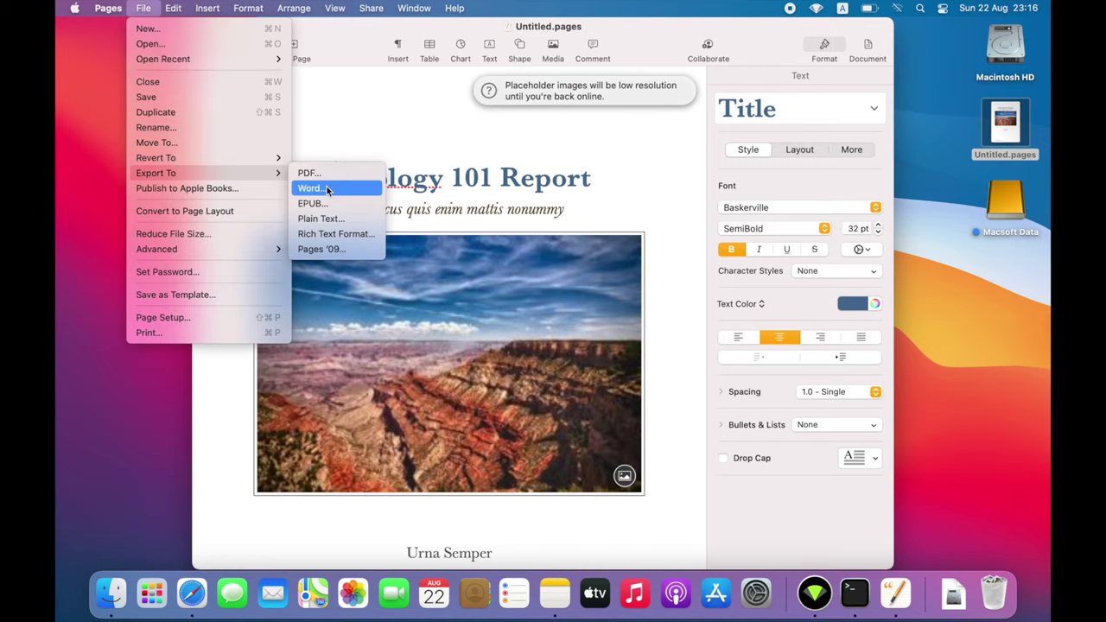
click(324, 188)
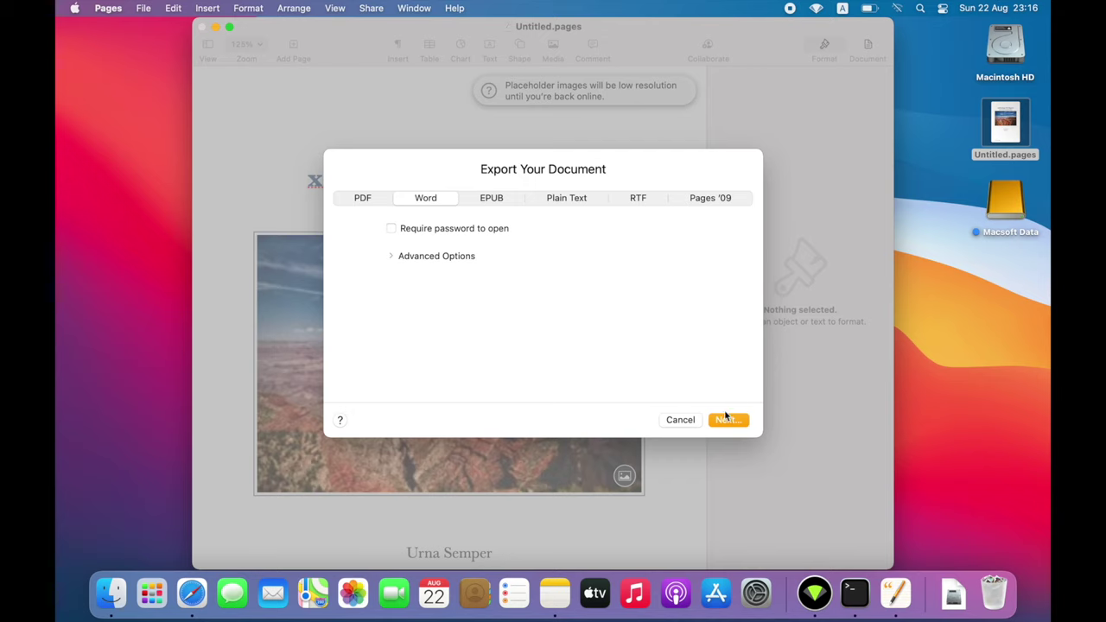
click(393, 256)
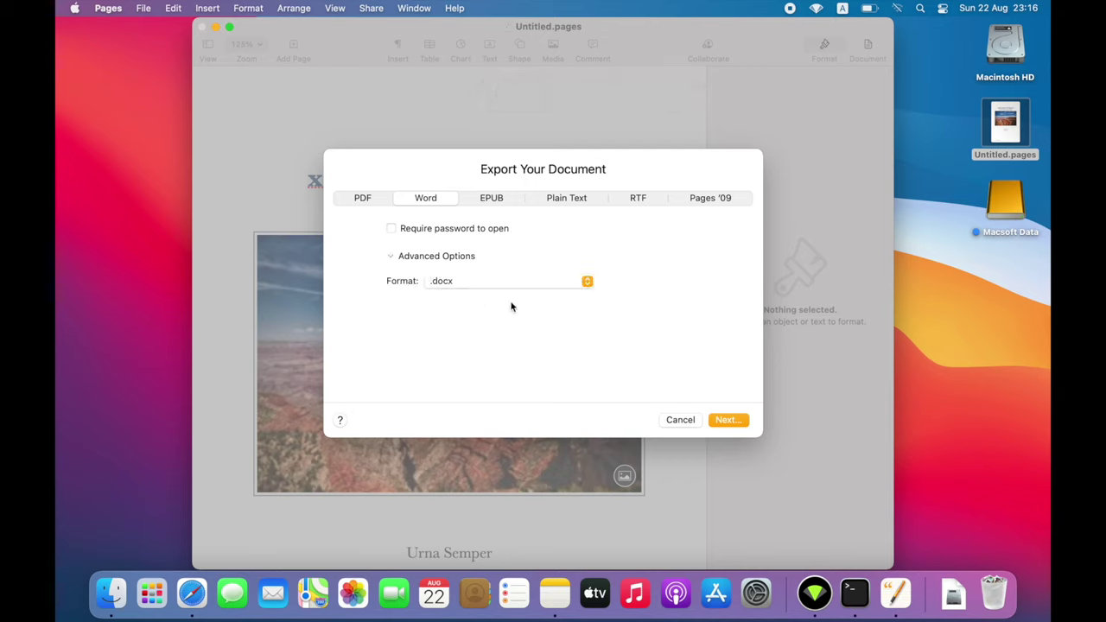
click(485, 283)
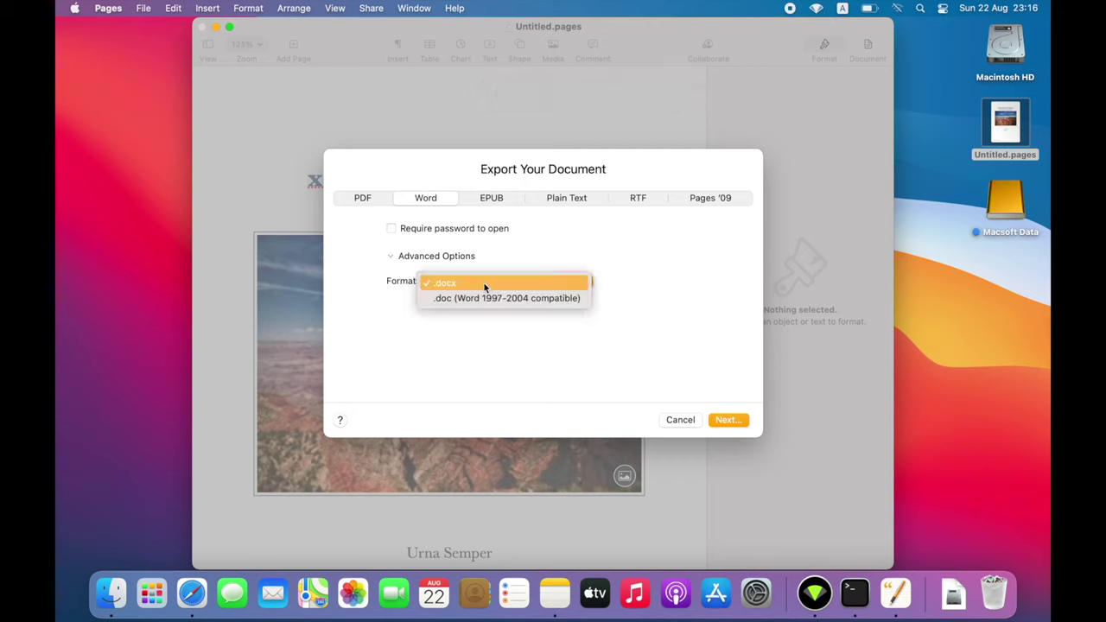
click(537, 299)
click(681, 420)
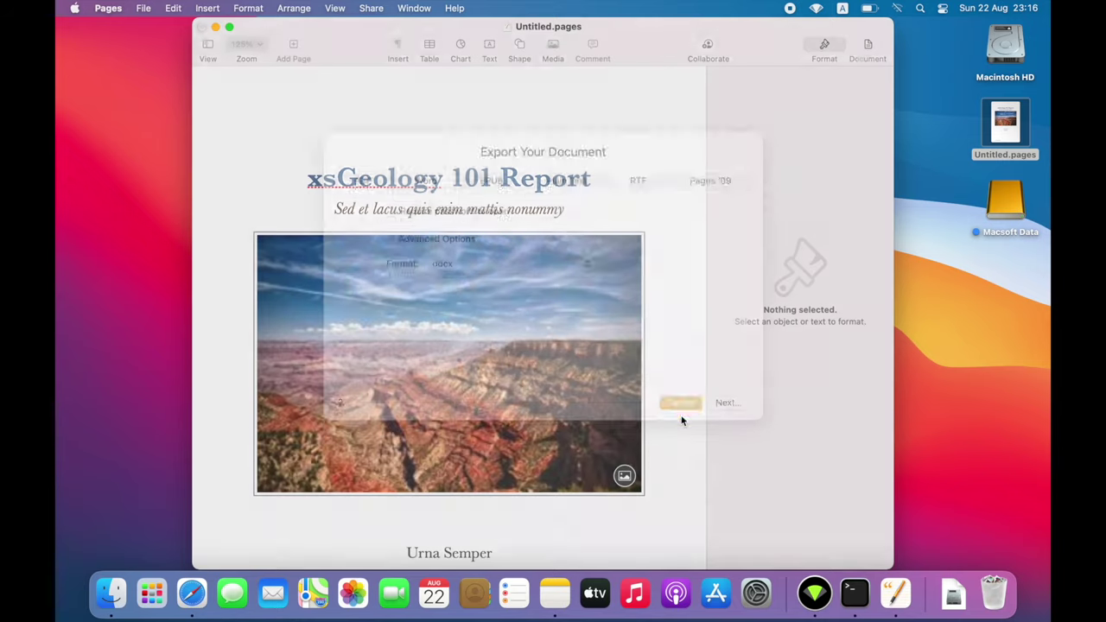
click(214, 27)
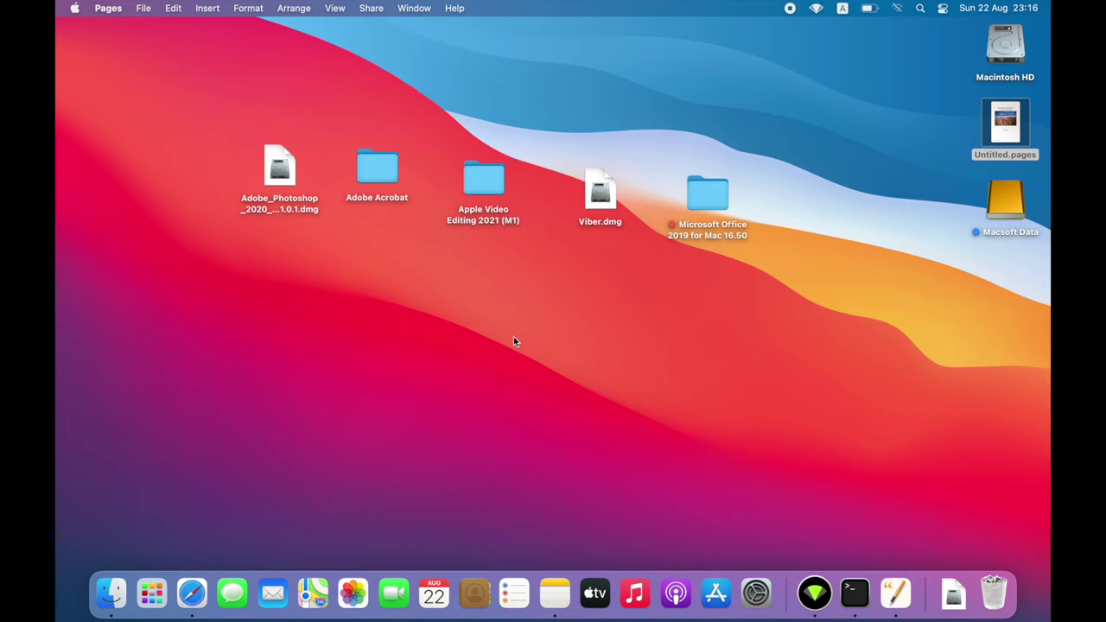
Step: Switch to Numbers, accept its welcome screens and create a spreadsheet from the Blank template
key(F4)
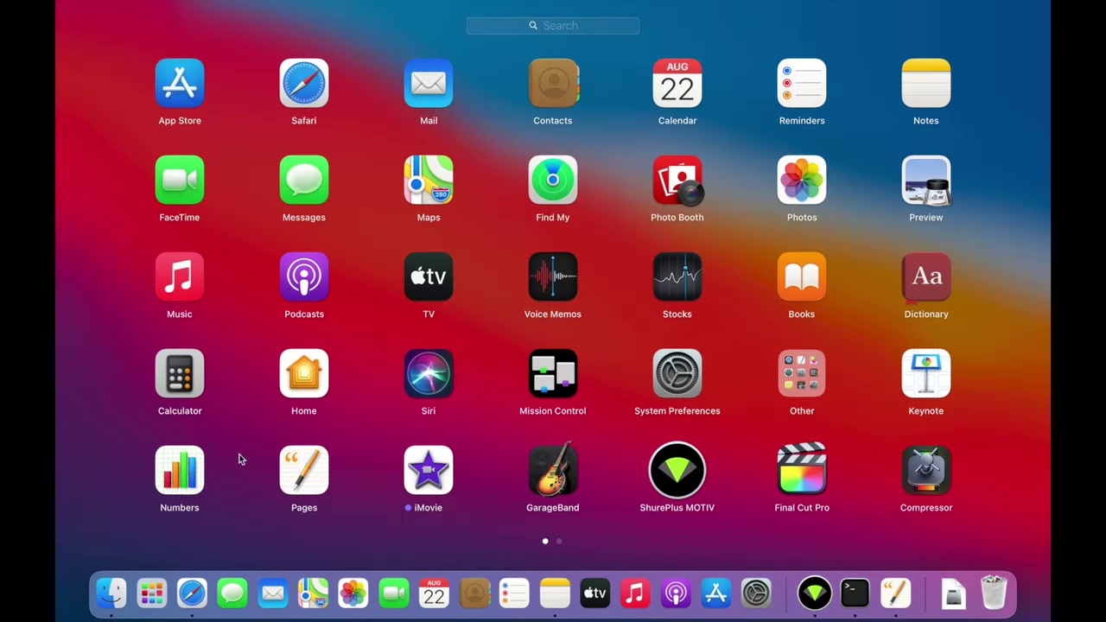
click(177, 476)
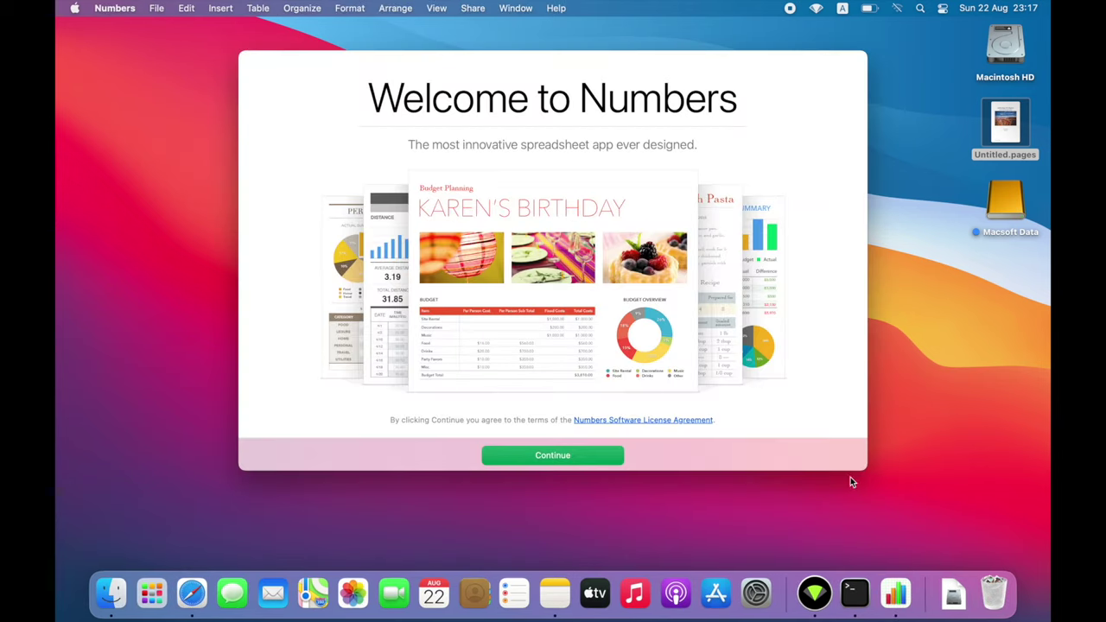
click(561, 460)
click(636, 458)
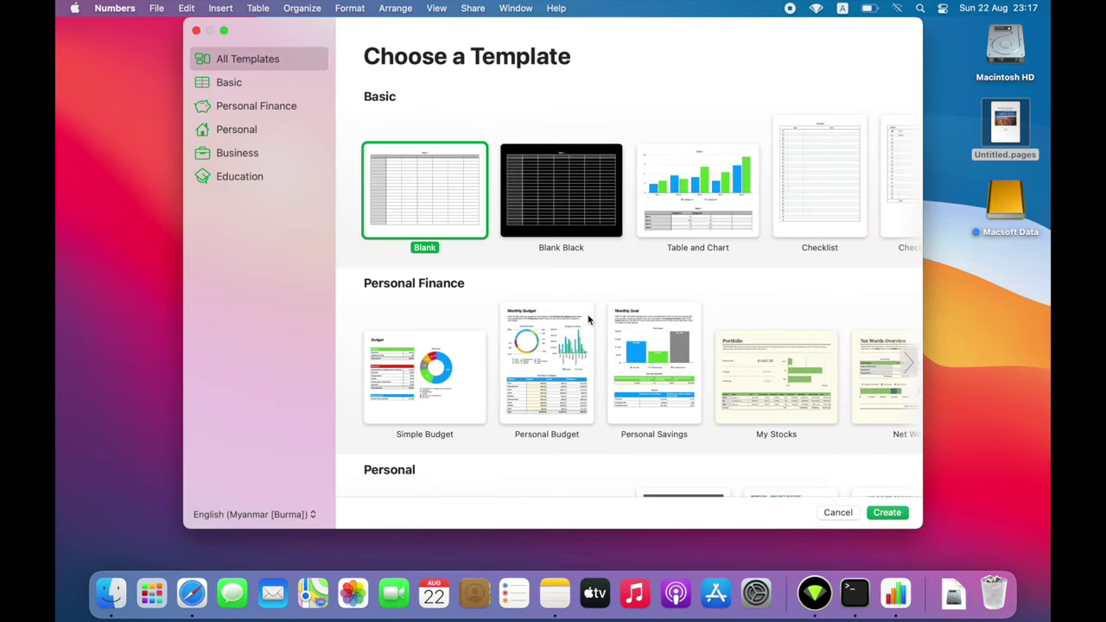
double_click(385, 185)
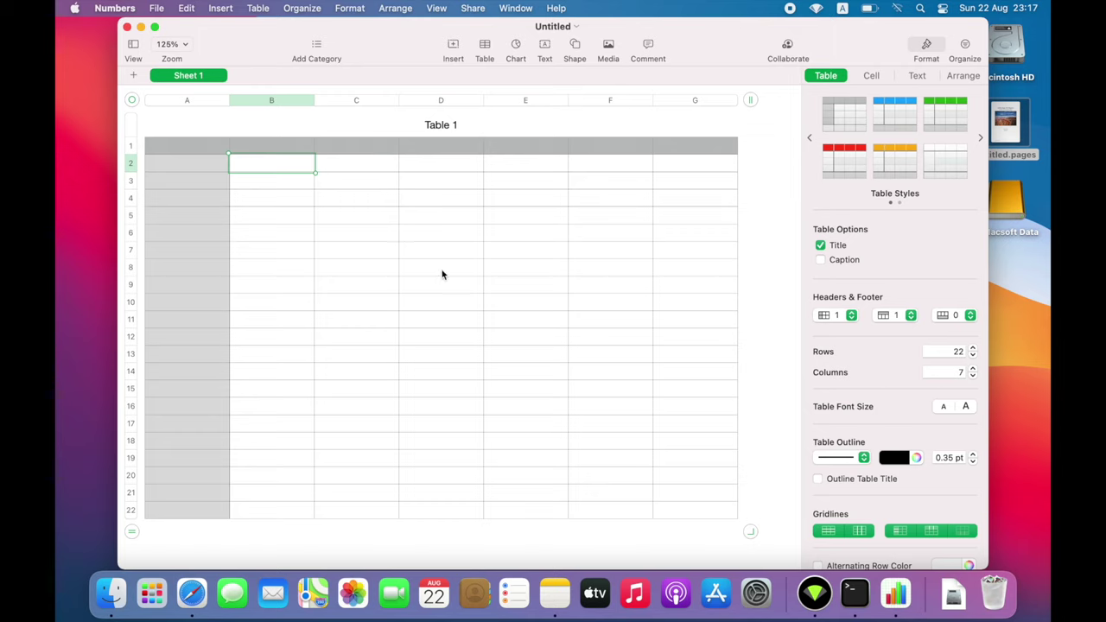
Step: Examine the file formats available for exporting the blank spreadsheet, including Excel
click(450, 344)
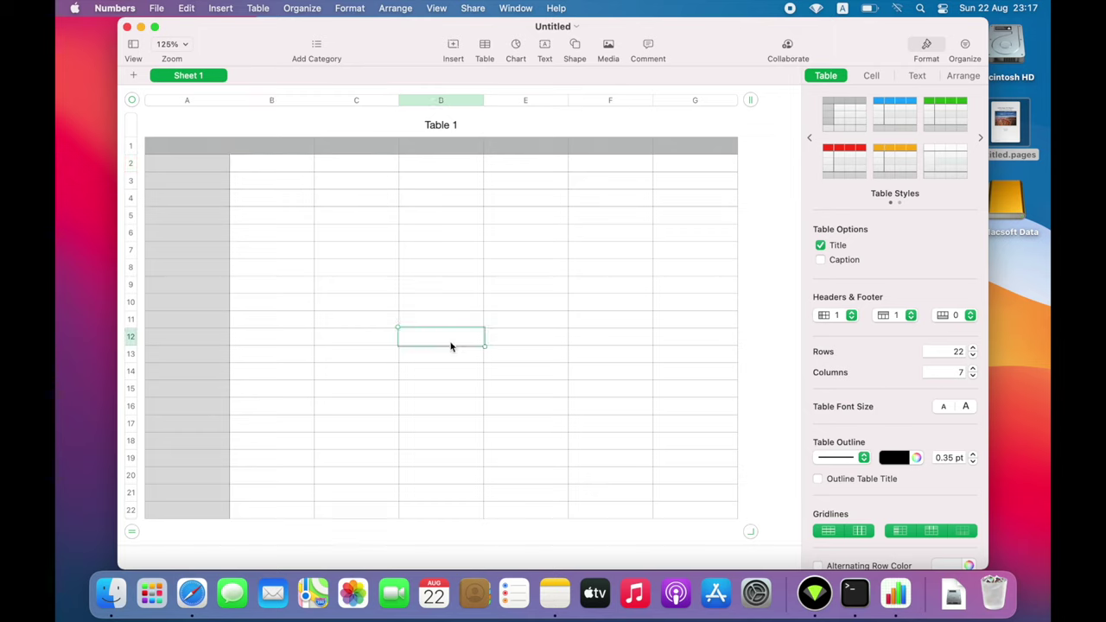
click(306, 250)
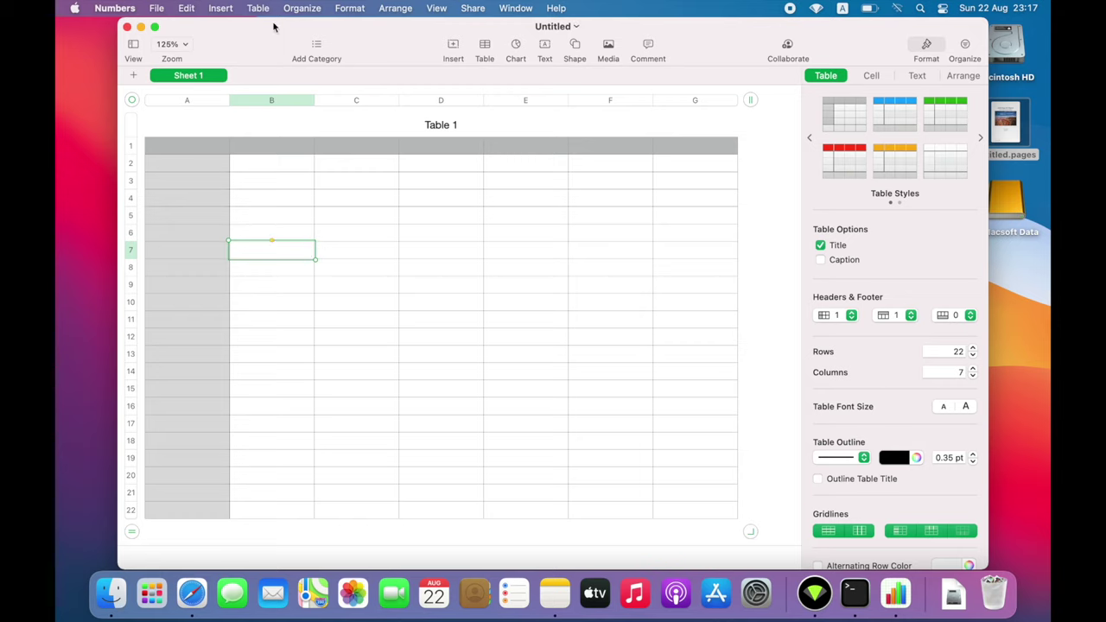
click(158, 9)
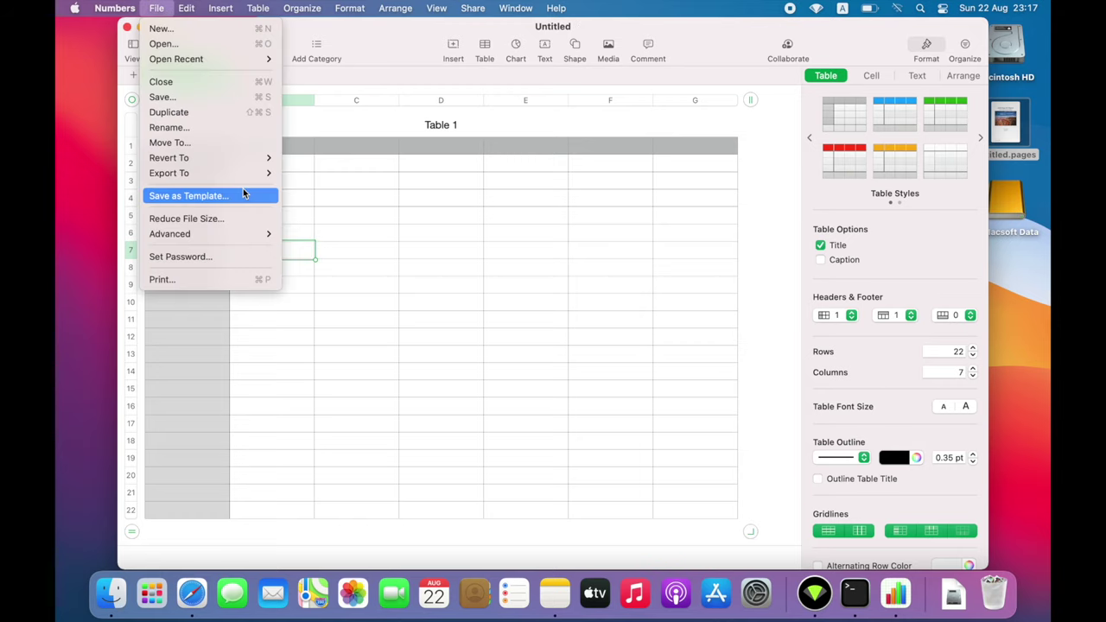
mouse_move(221, 174)
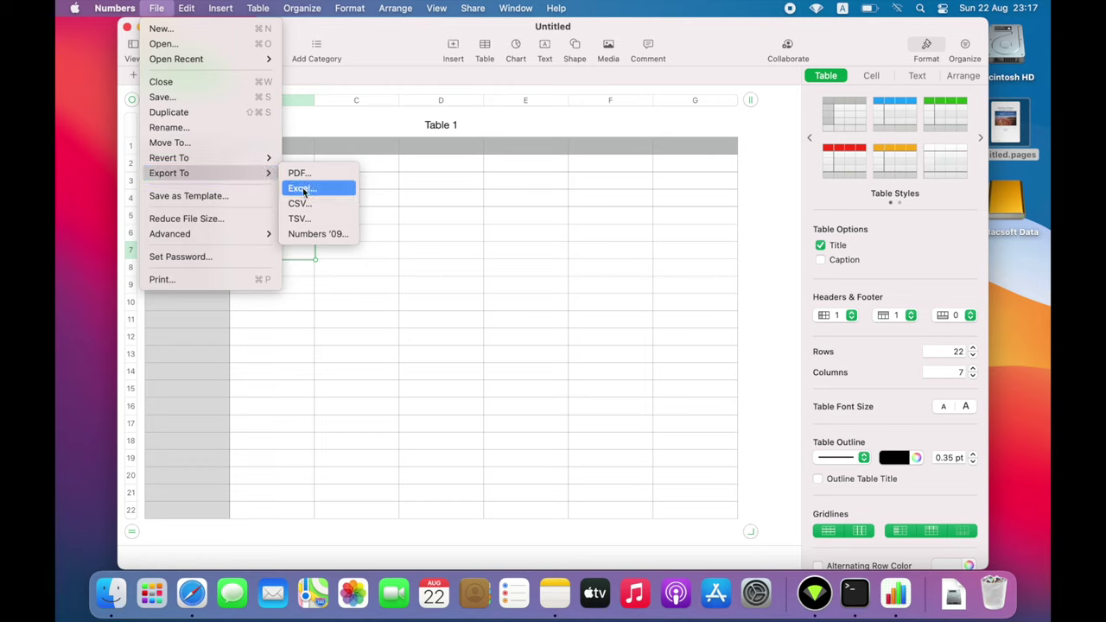
Step: Switch to Keynote, get past its welcome screens and create a presentation with the Showcase theme
key(F4)
text(k)
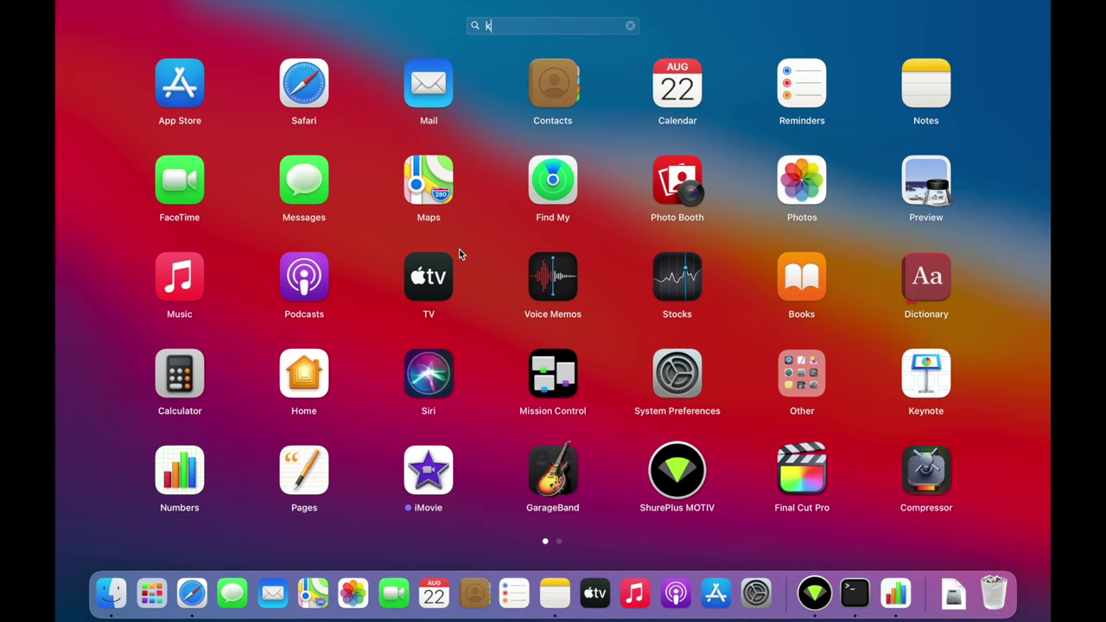
click(632, 142)
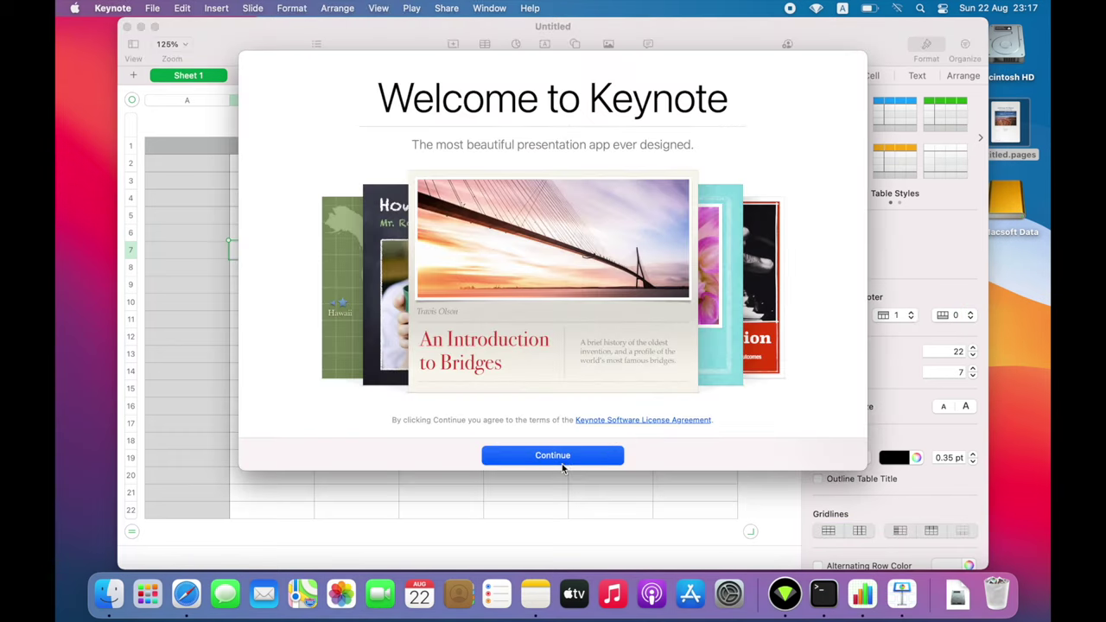
click(563, 462)
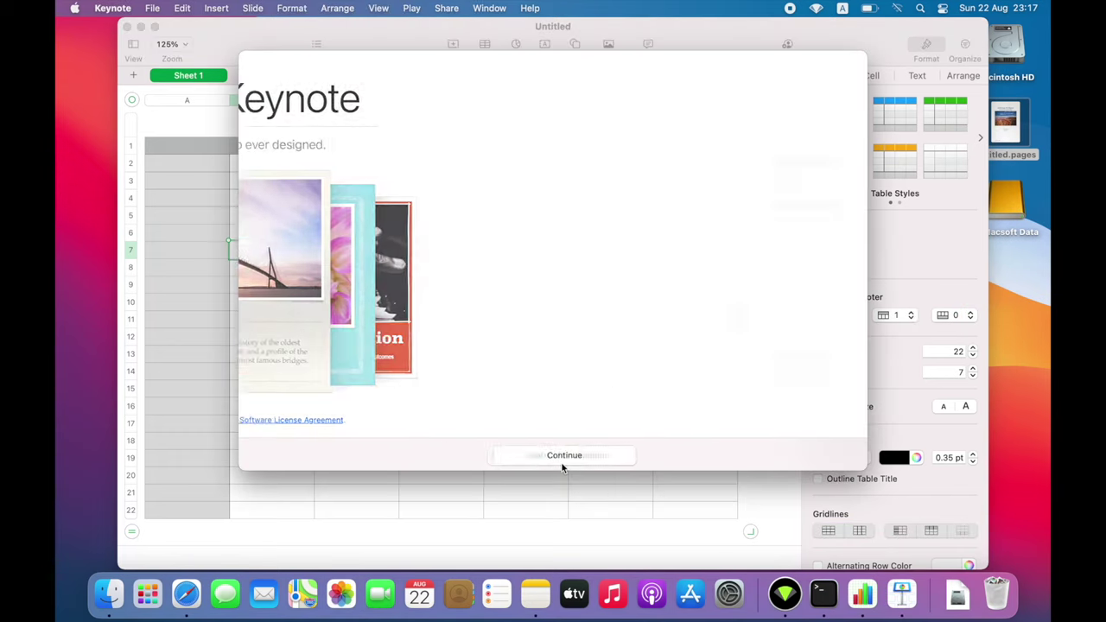
click(626, 461)
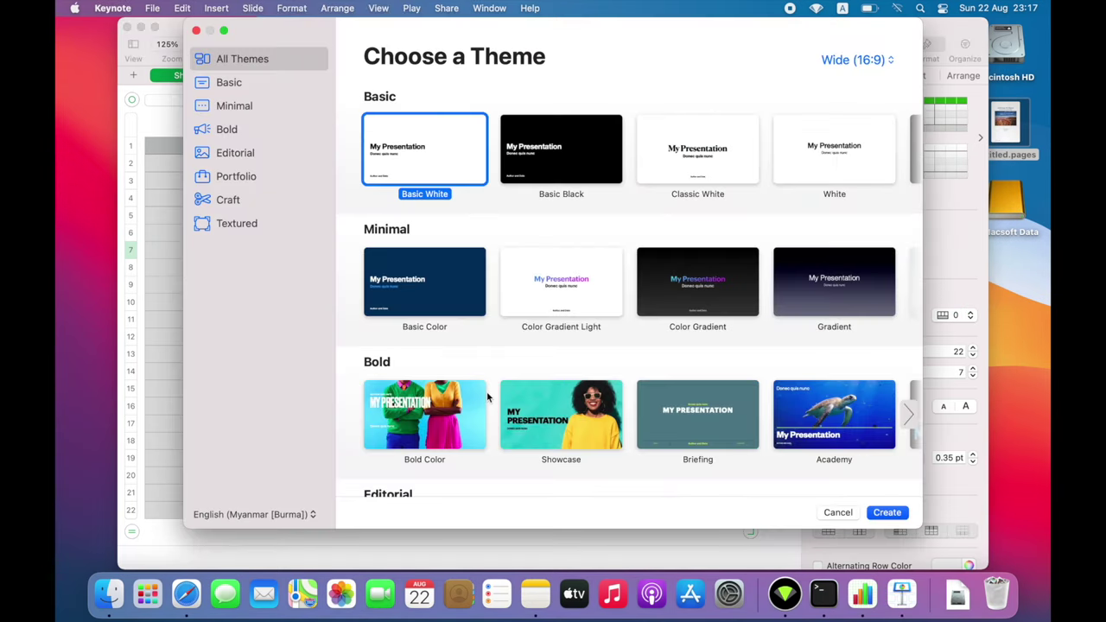
click(586, 408)
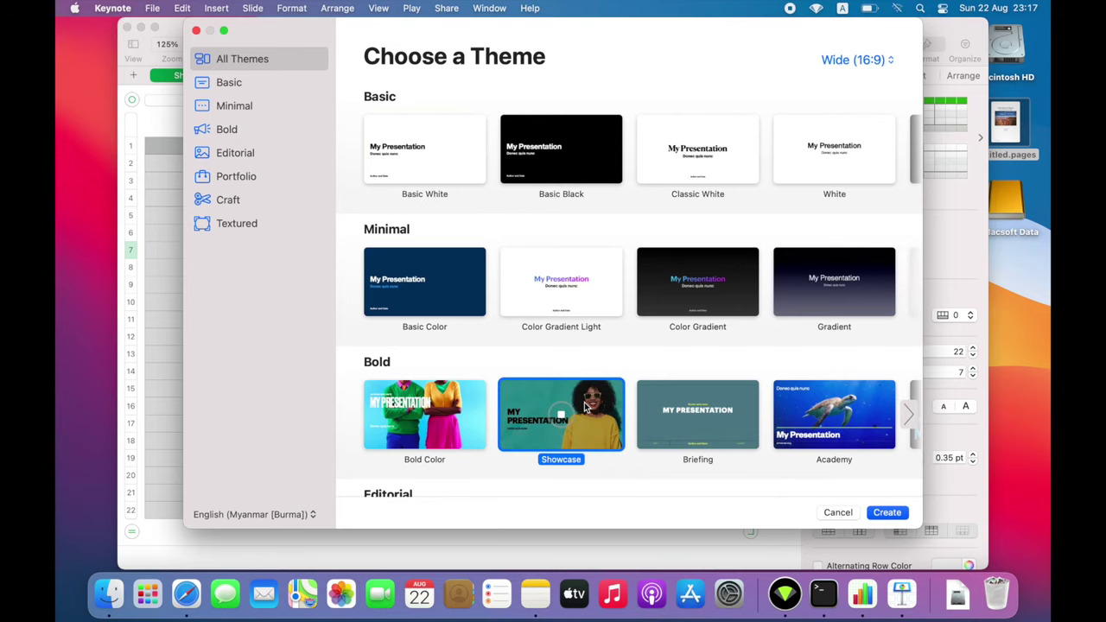
double_click(585, 406)
Step: Review the PowerPoint export options without exporting, and close both the presentation and the Numbers spreadsheet
click(154, 9)
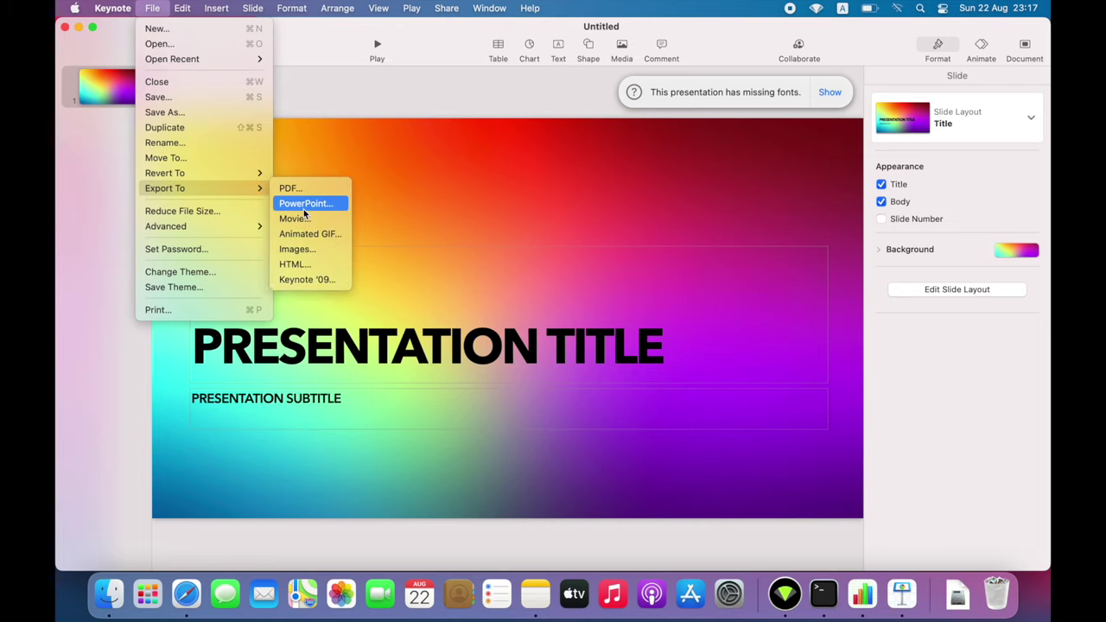
click(303, 205)
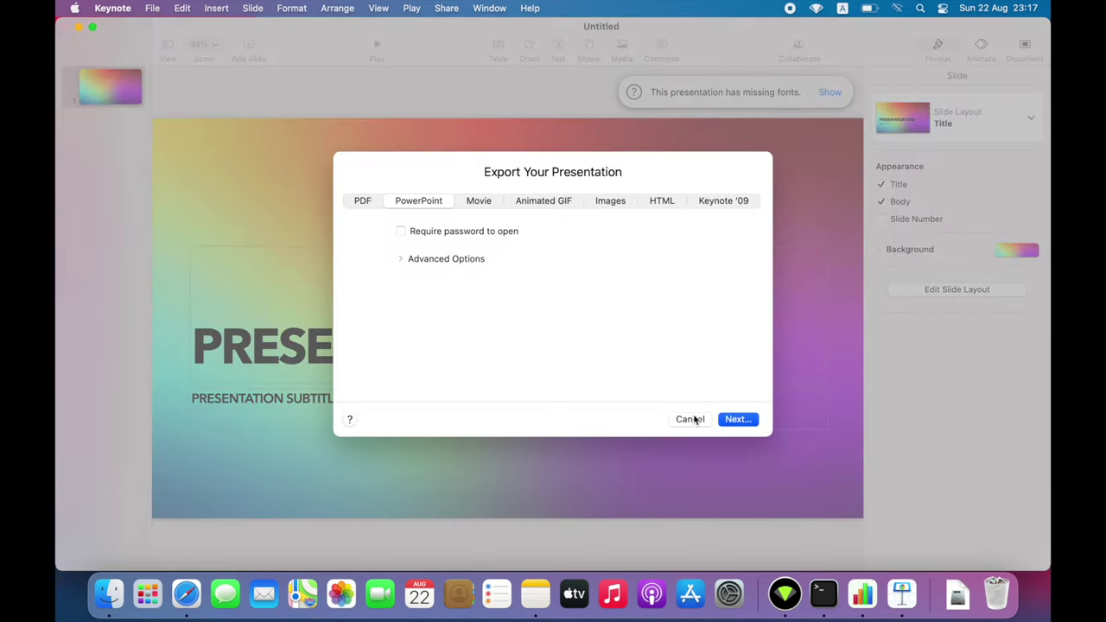
click(691, 419)
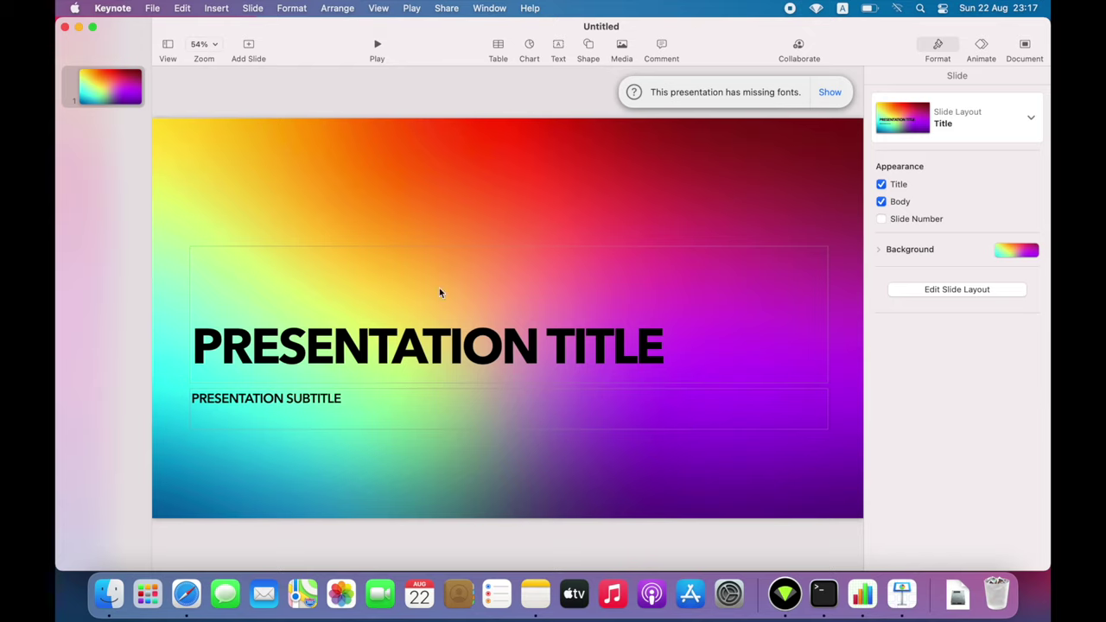
click(65, 29)
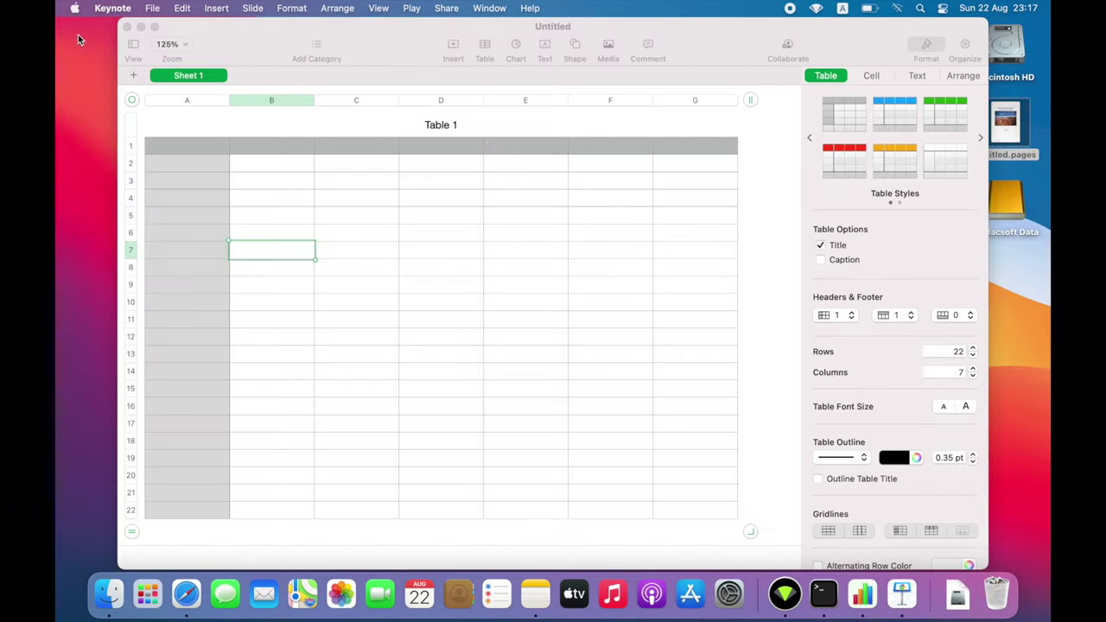
click(129, 28)
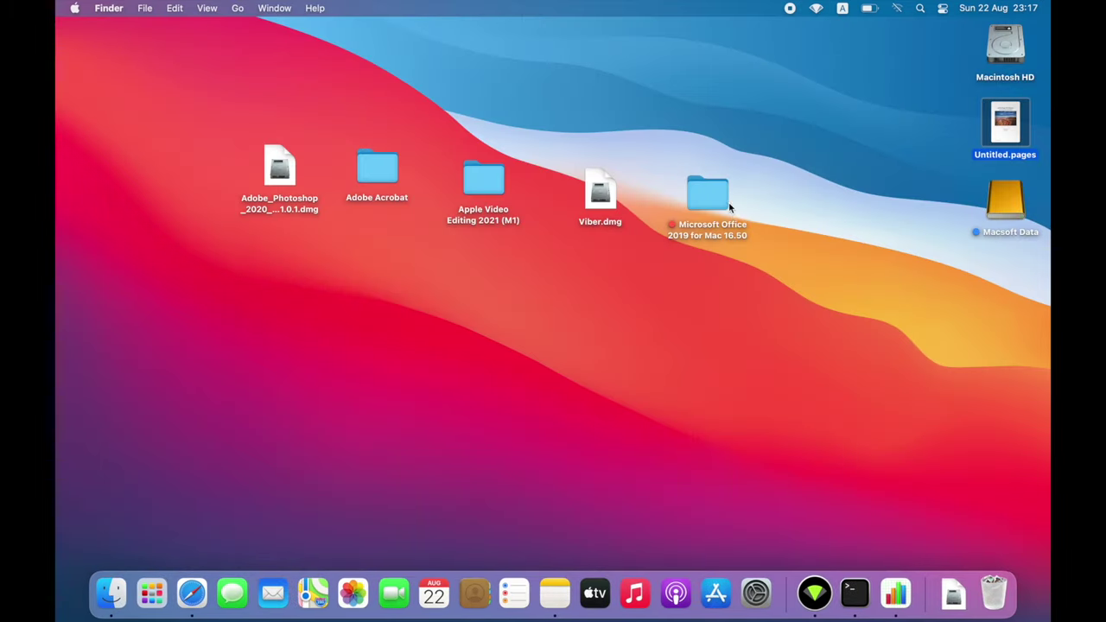
Step: Open the Microsoft Office 2019 for Mac 16.50 folder and launch its Office installer package, moving the installer window clear of the package files
double_click(707, 194)
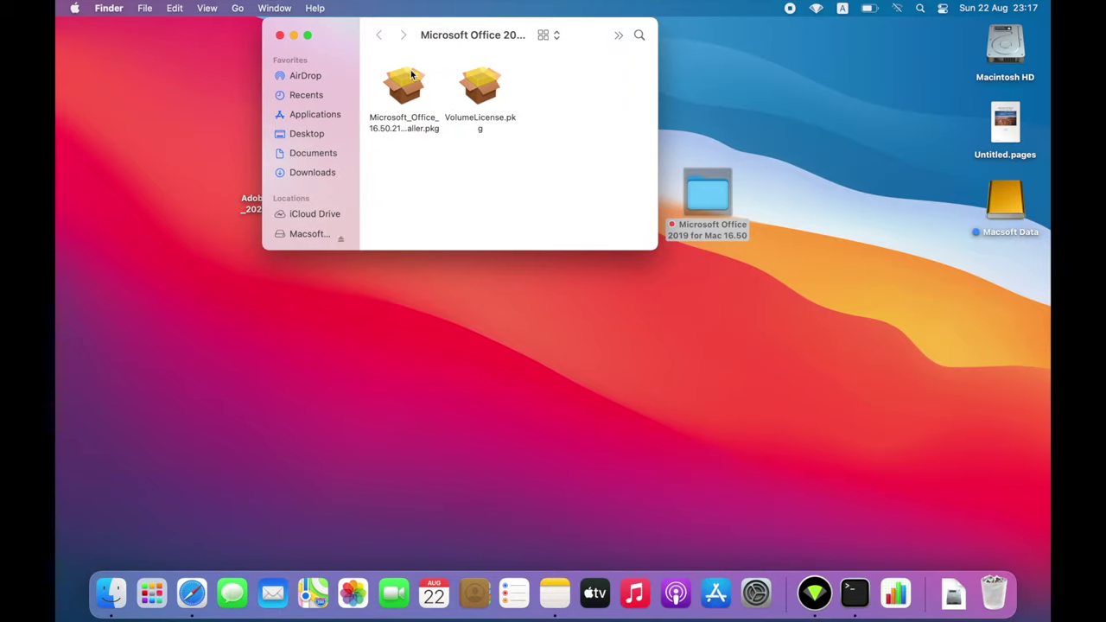
click(414, 136)
click(469, 124)
click(401, 87)
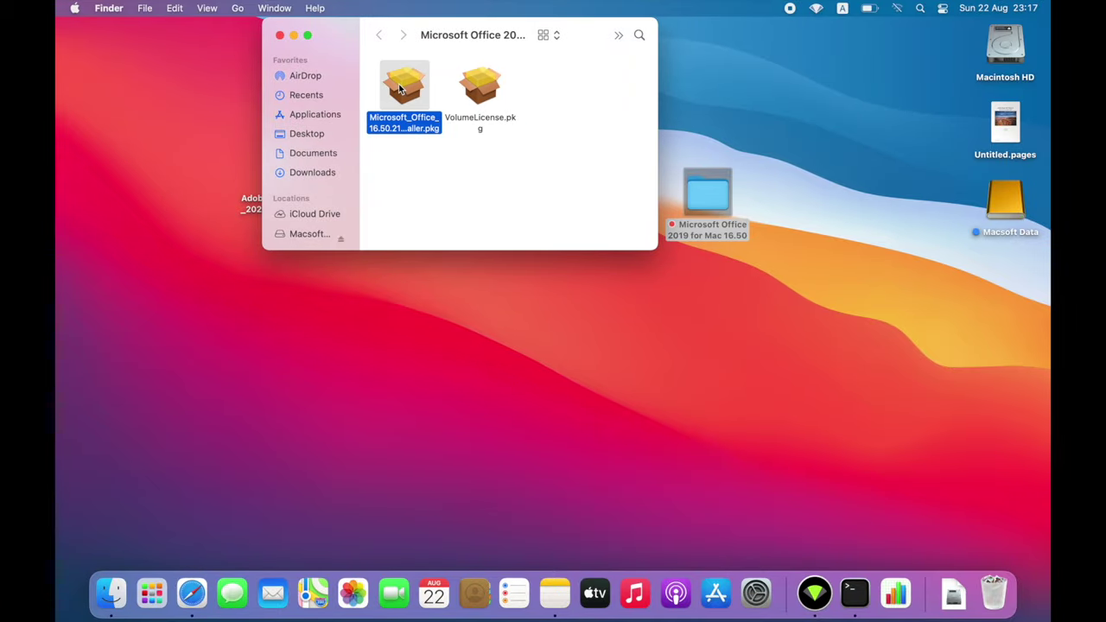
double_click(401, 93)
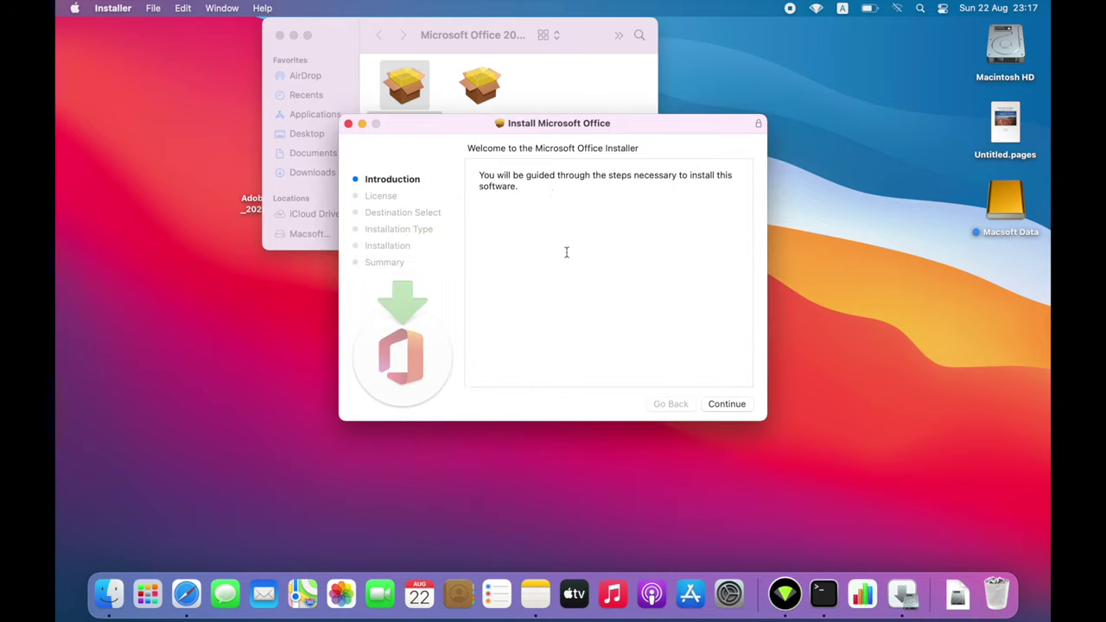
drag(459, 118, 403, 177)
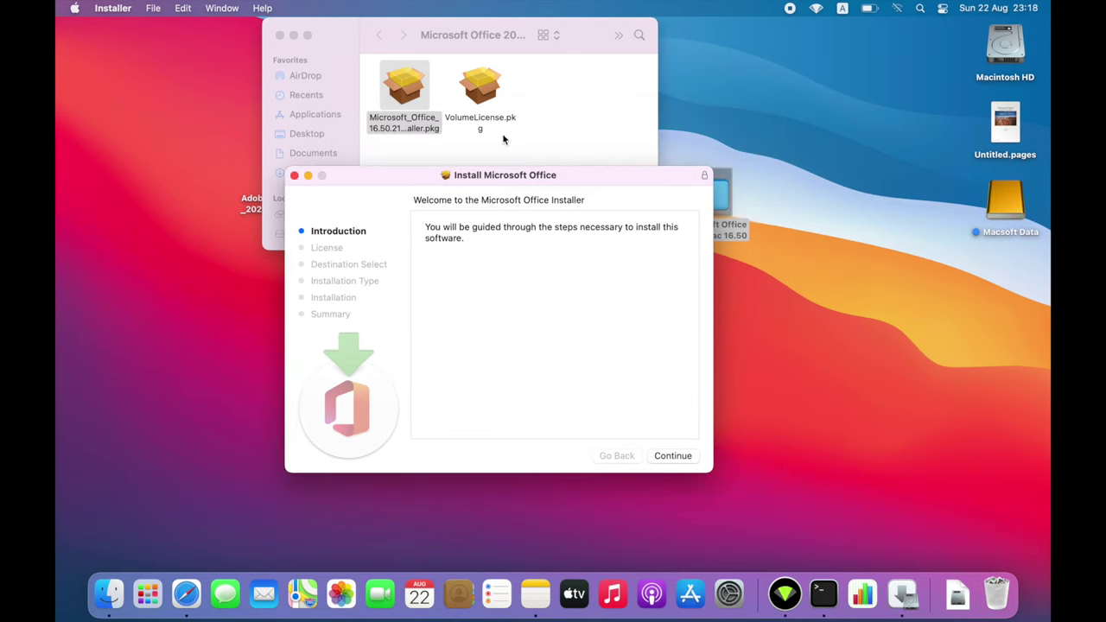
Step: Point out VolumeLicense.pkg in the Office folder, and close the Office installer and the folder without installing
click(475, 93)
click(475, 93)
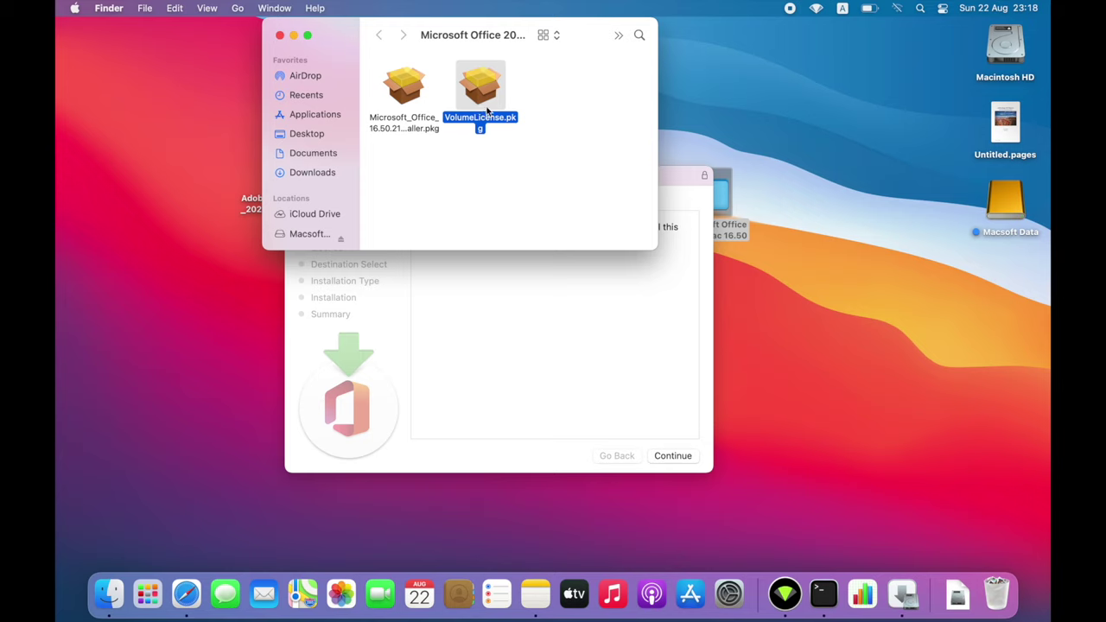
click(552, 423)
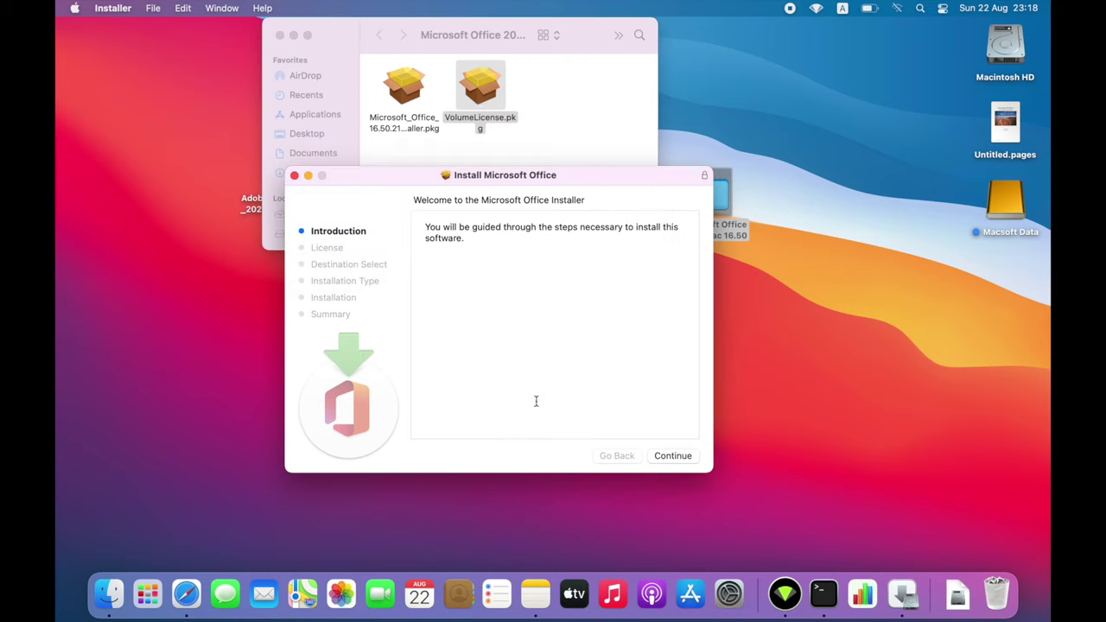
click(294, 176)
click(280, 34)
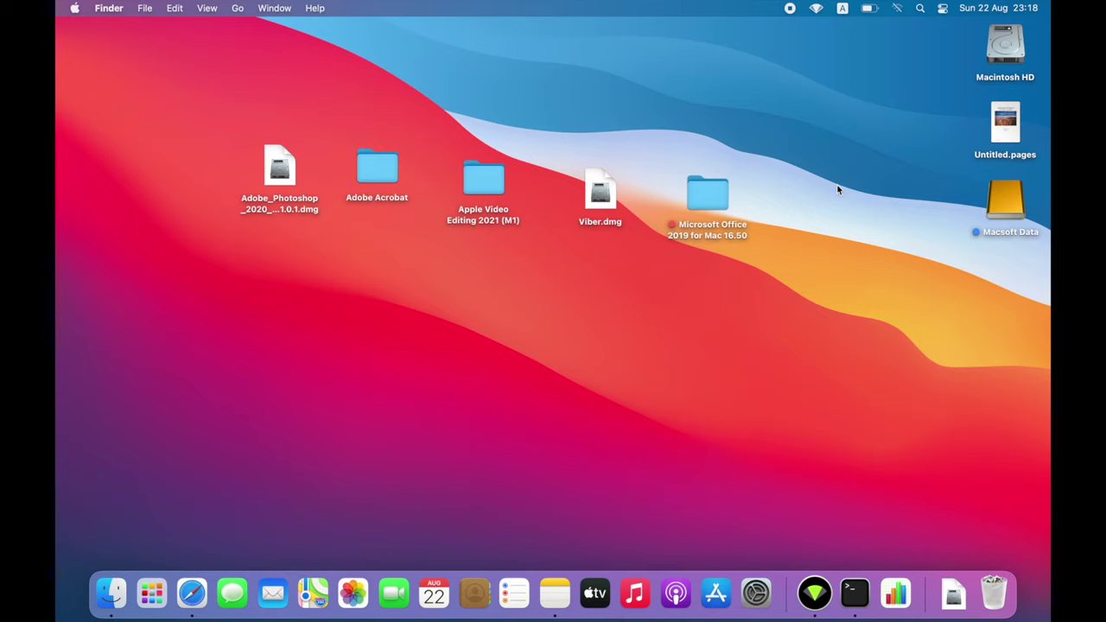
Step: Open the Applications folder on Macintosh HD and show how to move Compressor.app to the Trash without removing it
double_click(1007, 43)
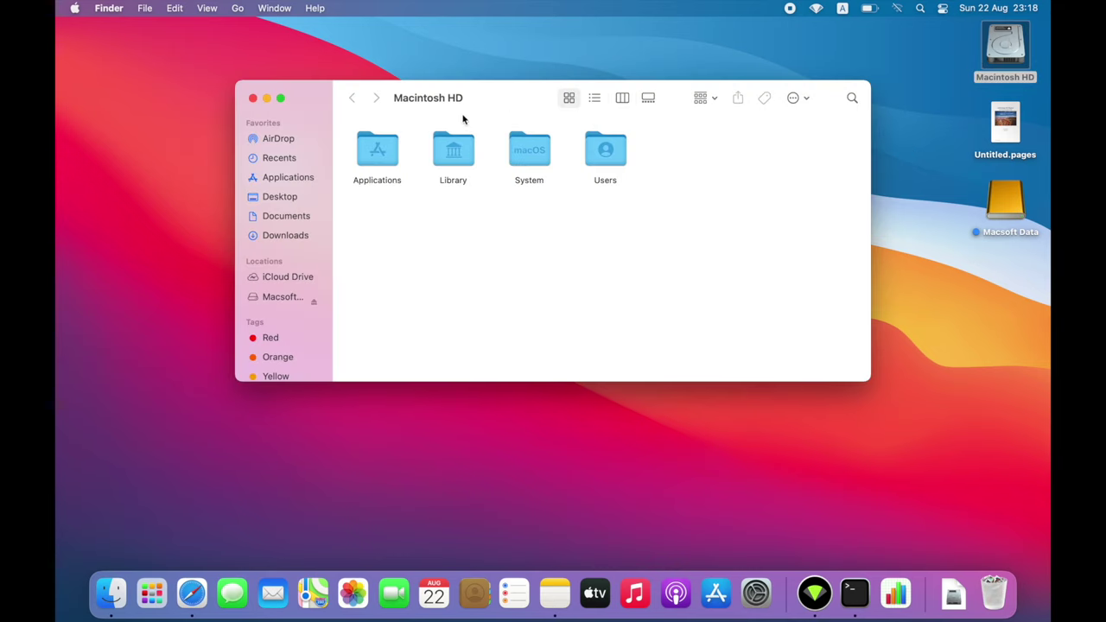
click(292, 179)
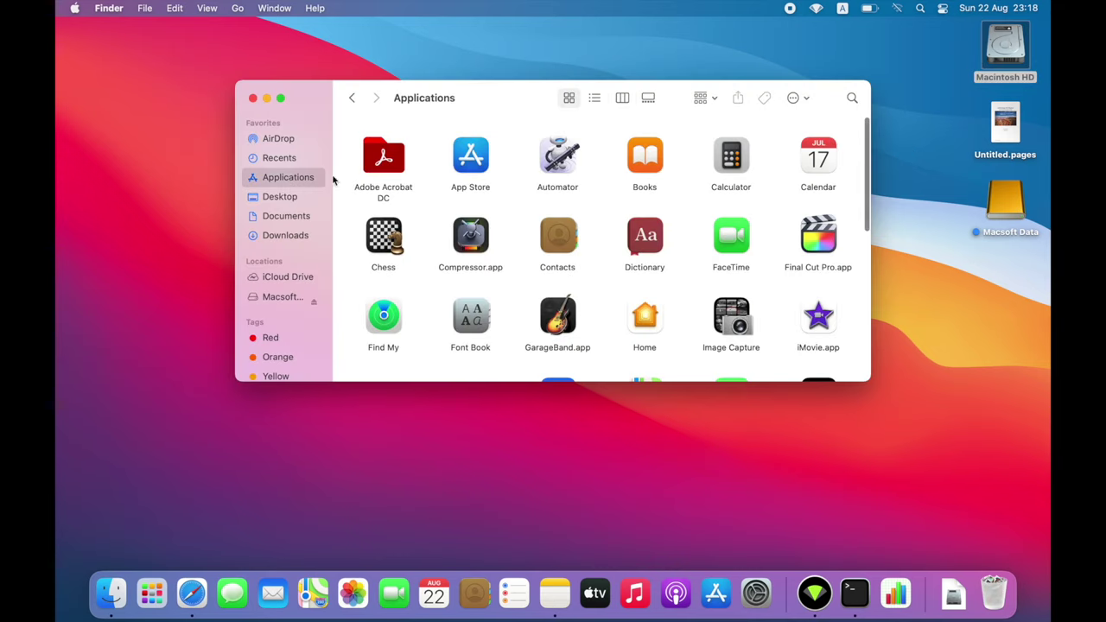
drag(464, 240, 1002, 587)
right_click(471, 239)
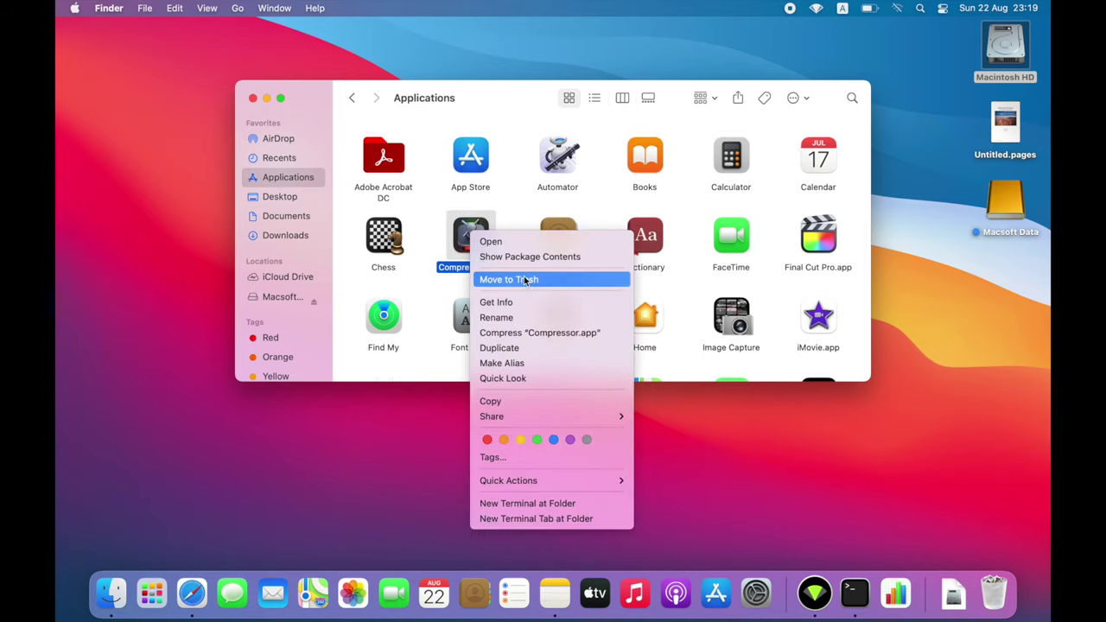
click(467, 190)
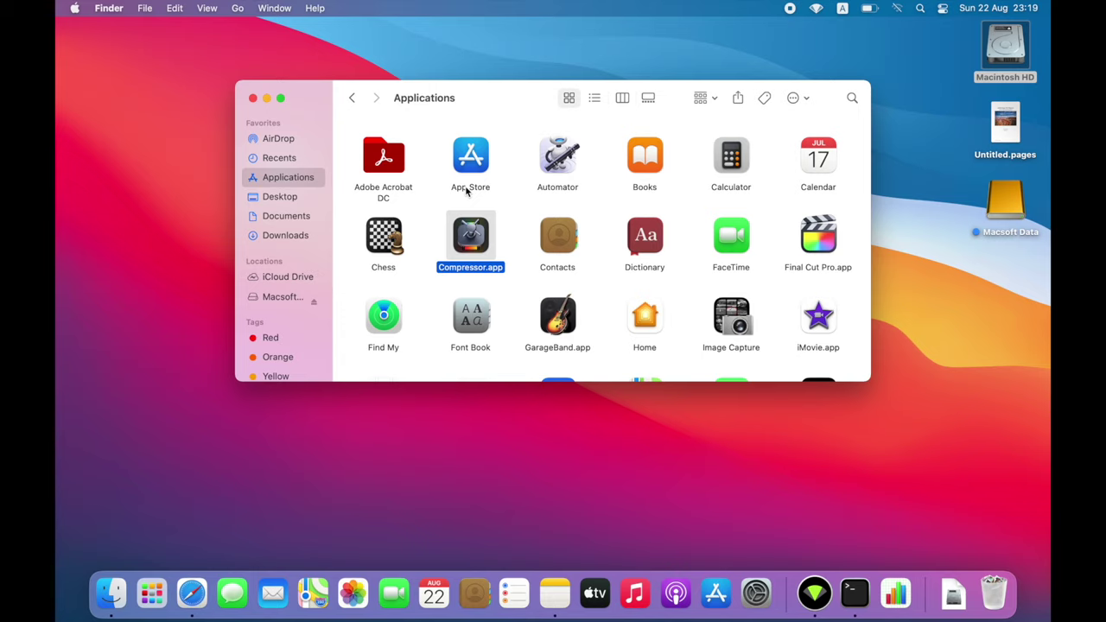
Step: Look inside the Adobe Acrobat DC folder for its uninstaller, and return to the Applications folder
click(398, 162)
double_click(395, 159)
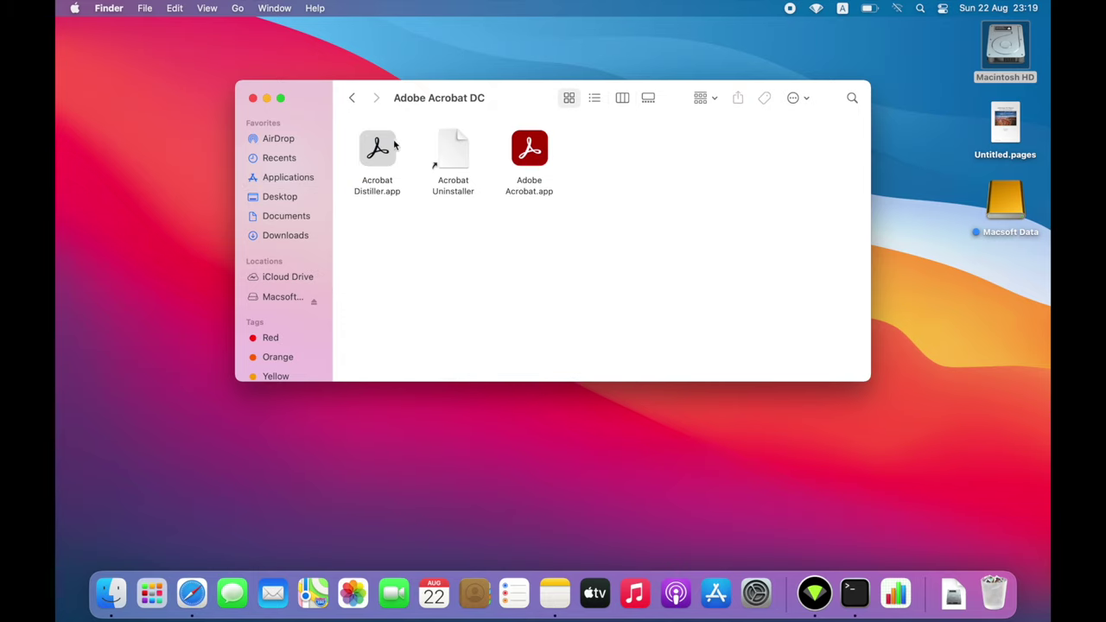
click(352, 97)
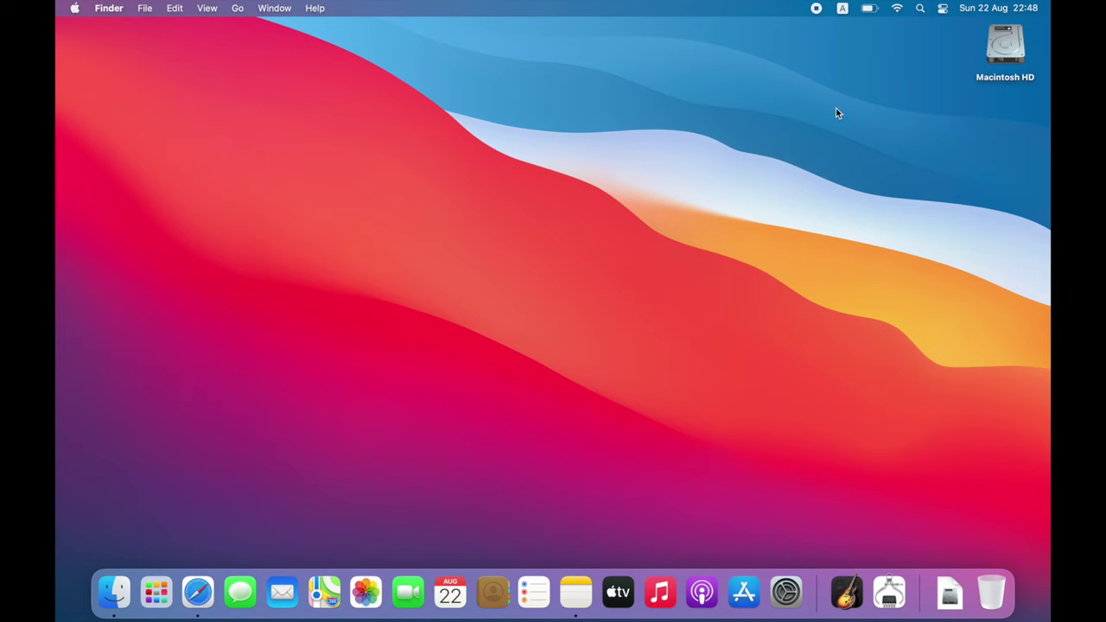
Step: Launch an Intel-based app from Launchpad and install Rosetta for it, authorising with the account password
key(F4)
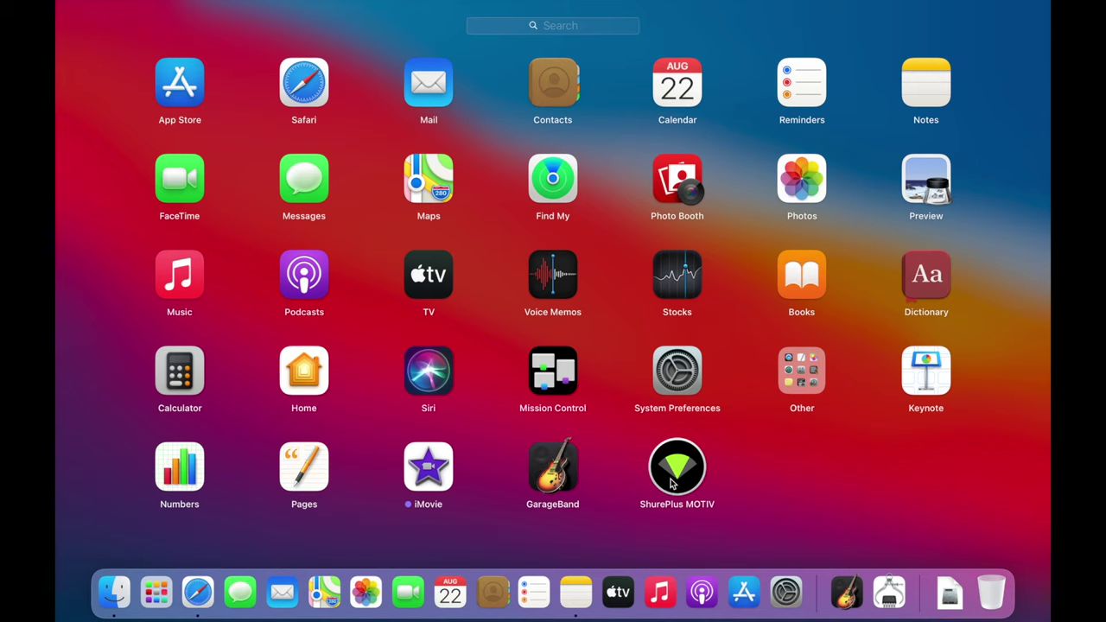
click(674, 482)
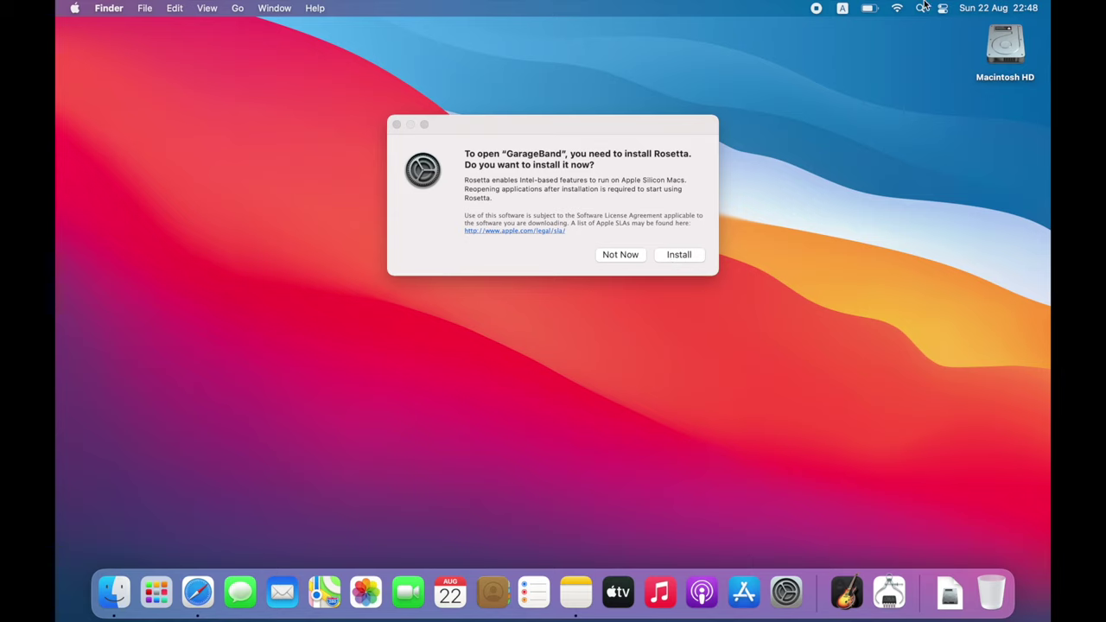
click(681, 253)
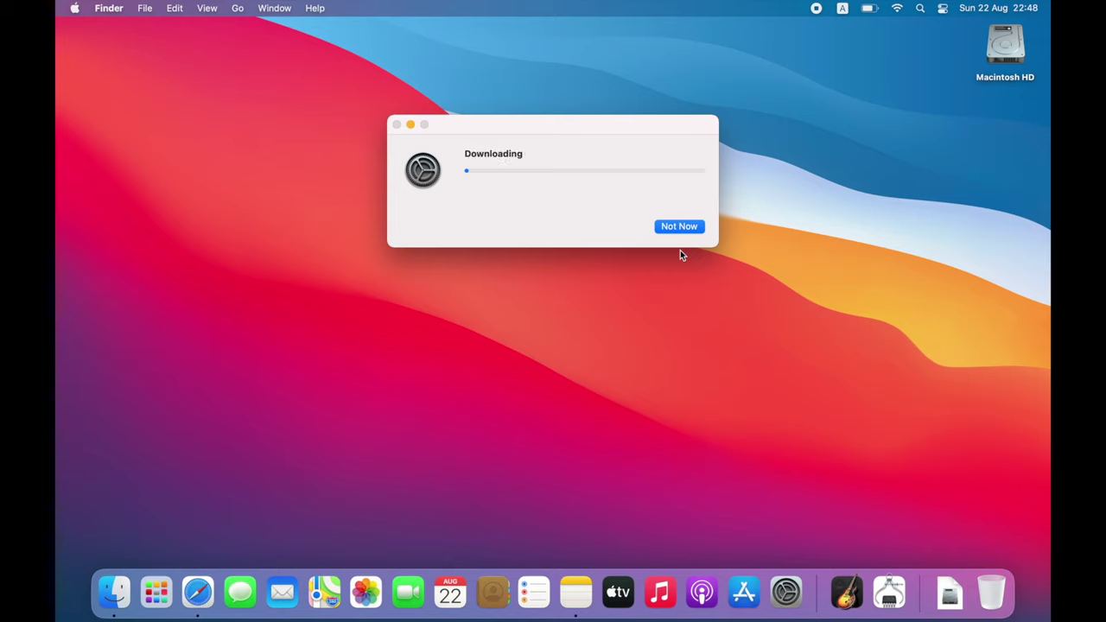
text(••••)
key(Return)
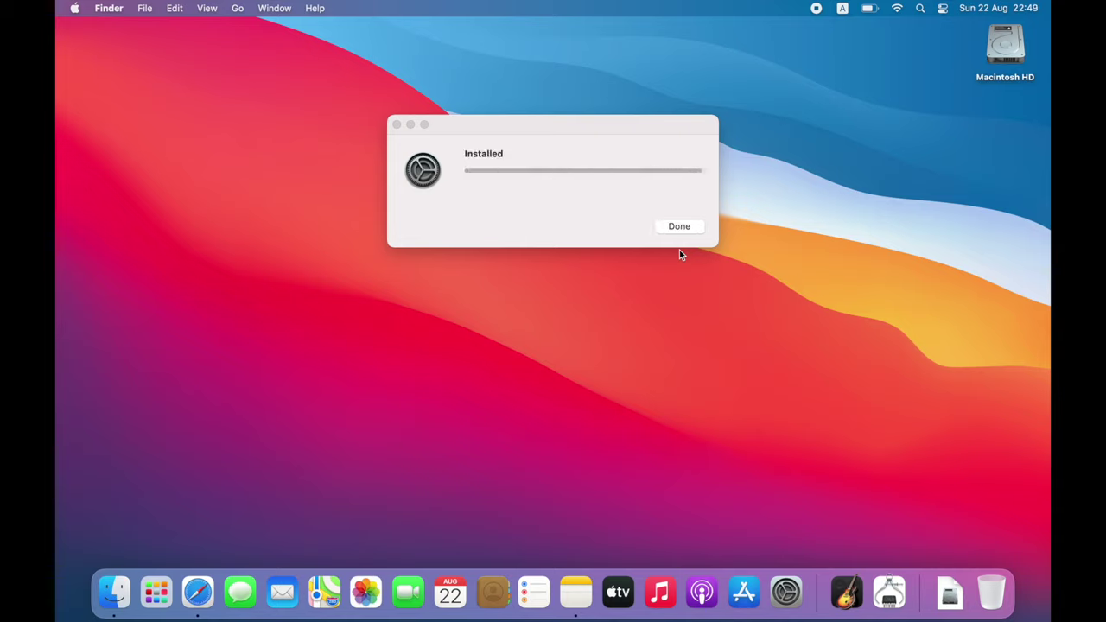
click(679, 230)
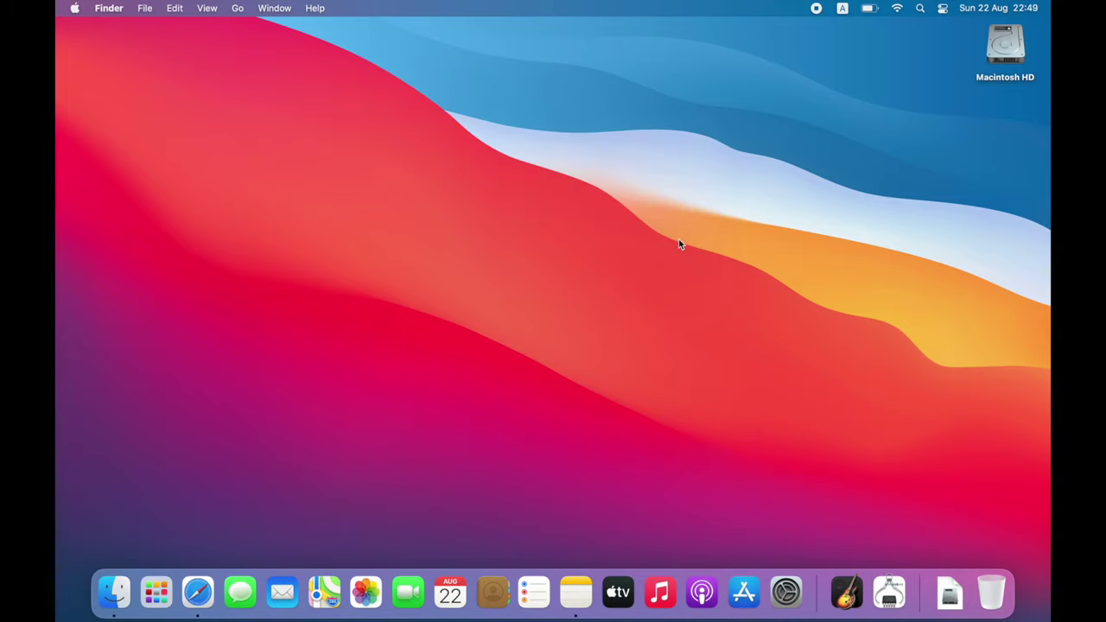
Step: Launch ShurePlus MOTIV from Launchpad and confirm opening the app downloaded from the Internet
key(F4)
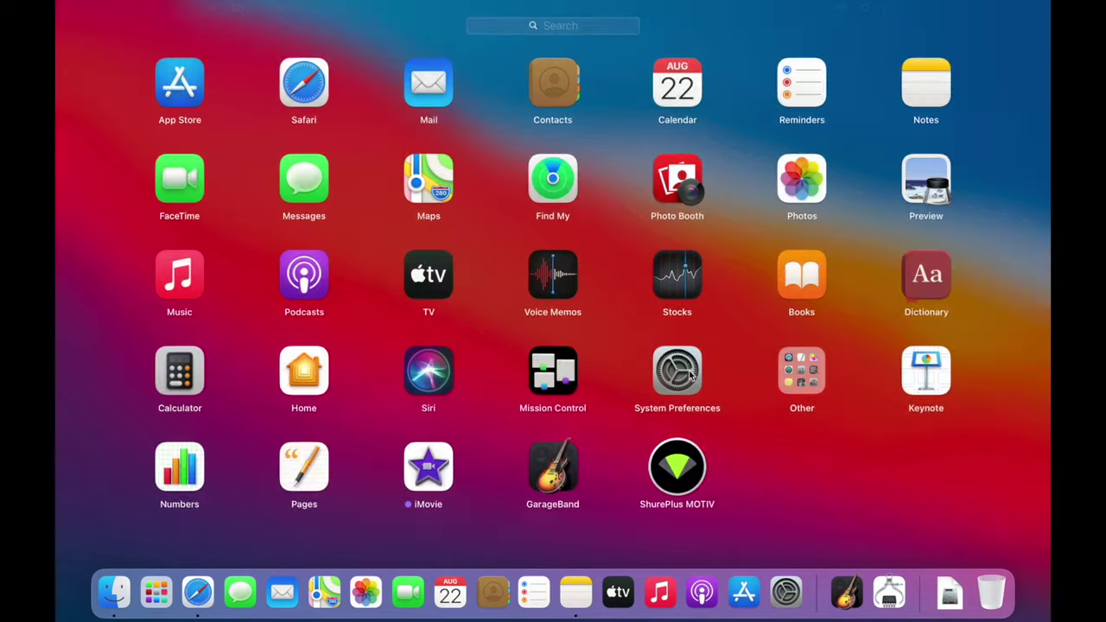
click(678, 471)
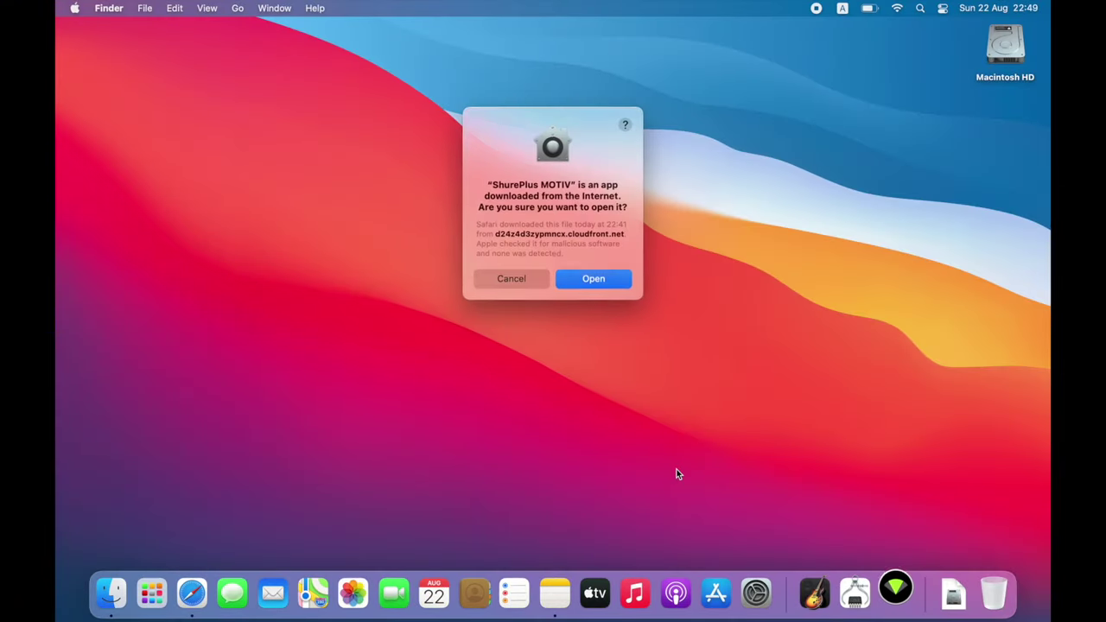
click(594, 278)
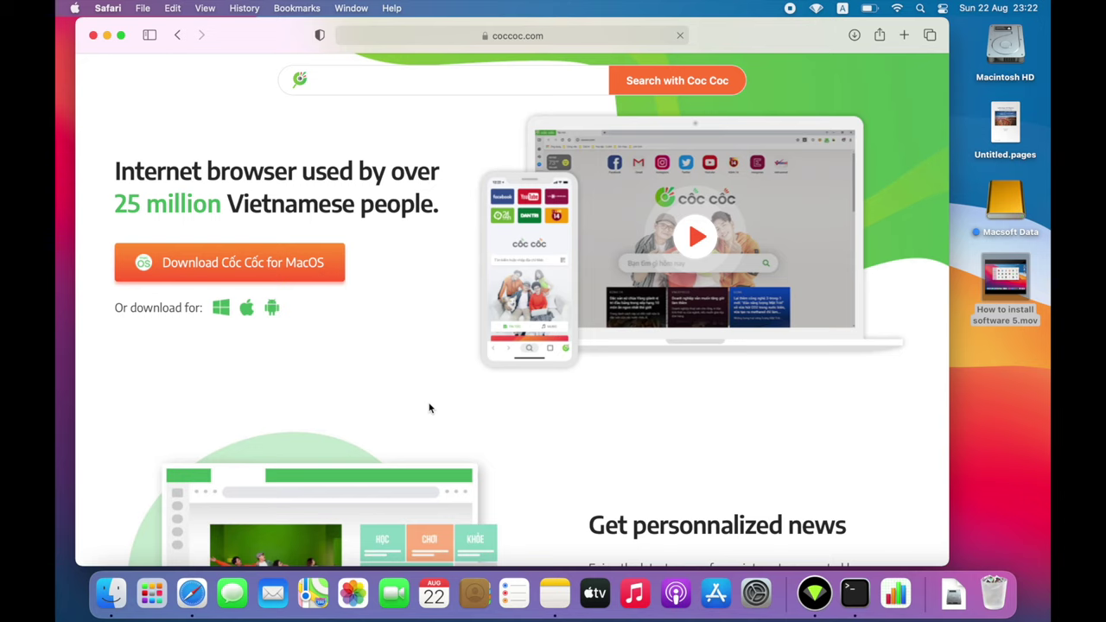
Step: Download the Cốc Cốc browser for a Mac with Apple chip, agreeing to its terms of service
click(300, 274)
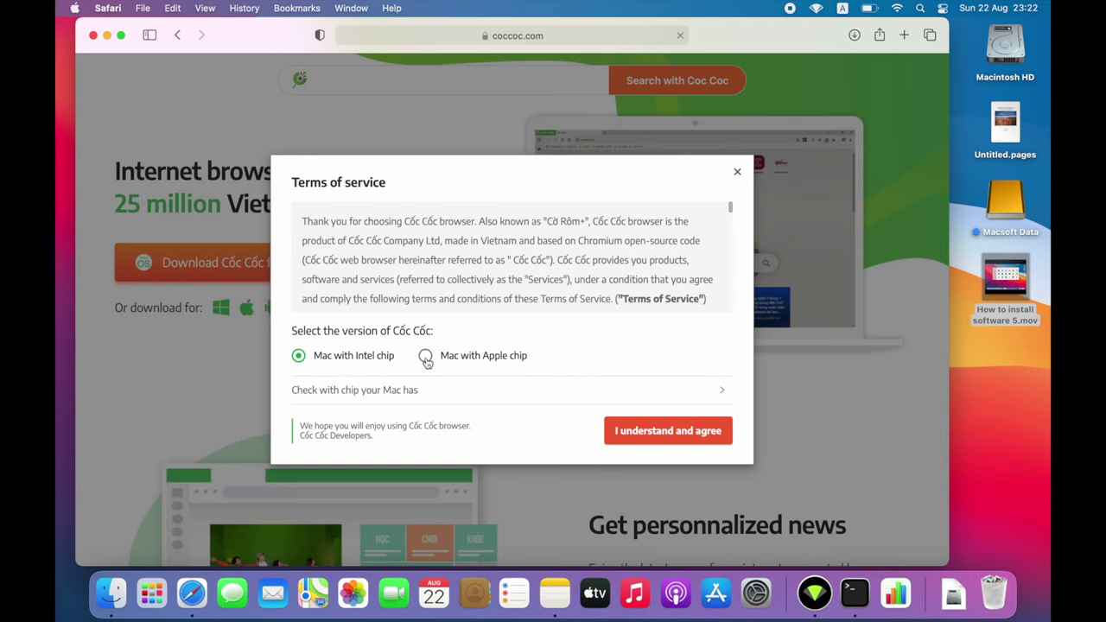
click(294, 356)
click(425, 358)
click(646, 432)
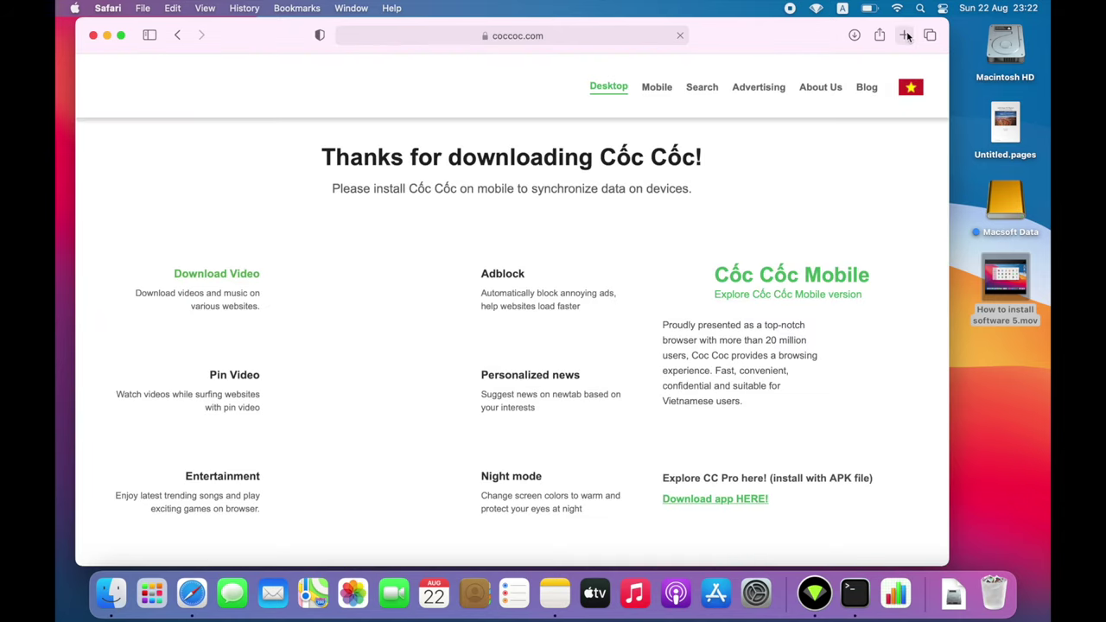
click(904, 35)
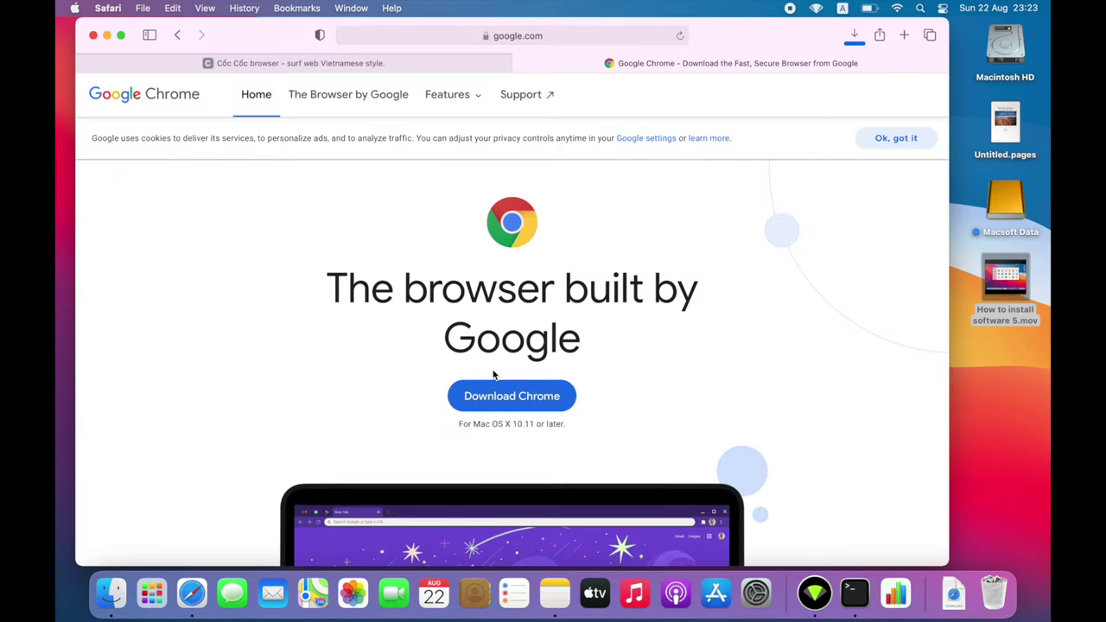
click(518, 397)
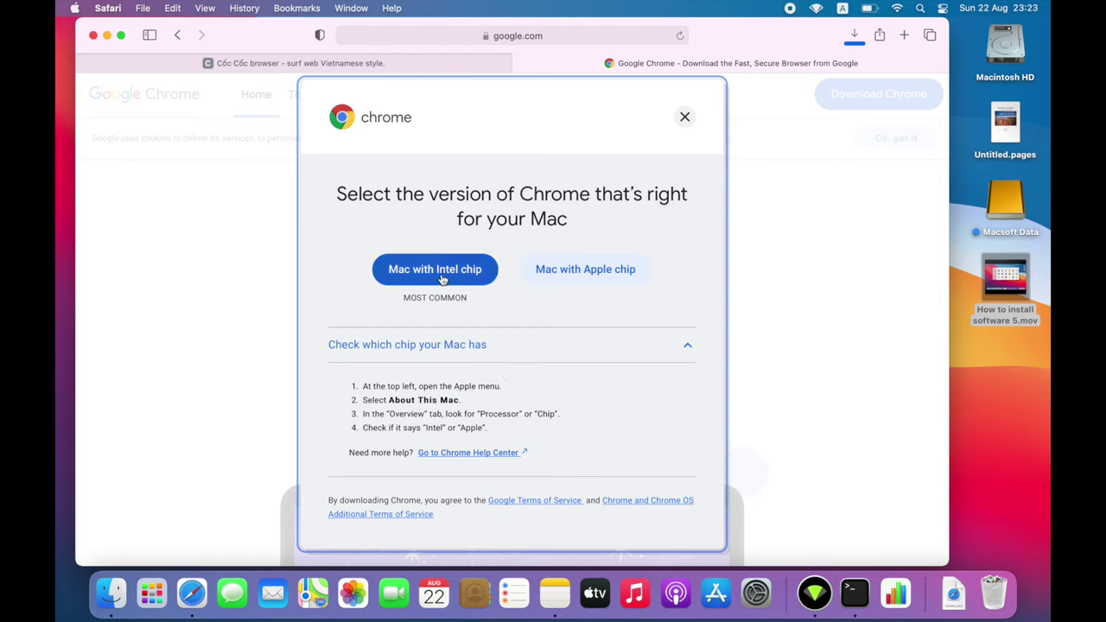
click(584, 280)
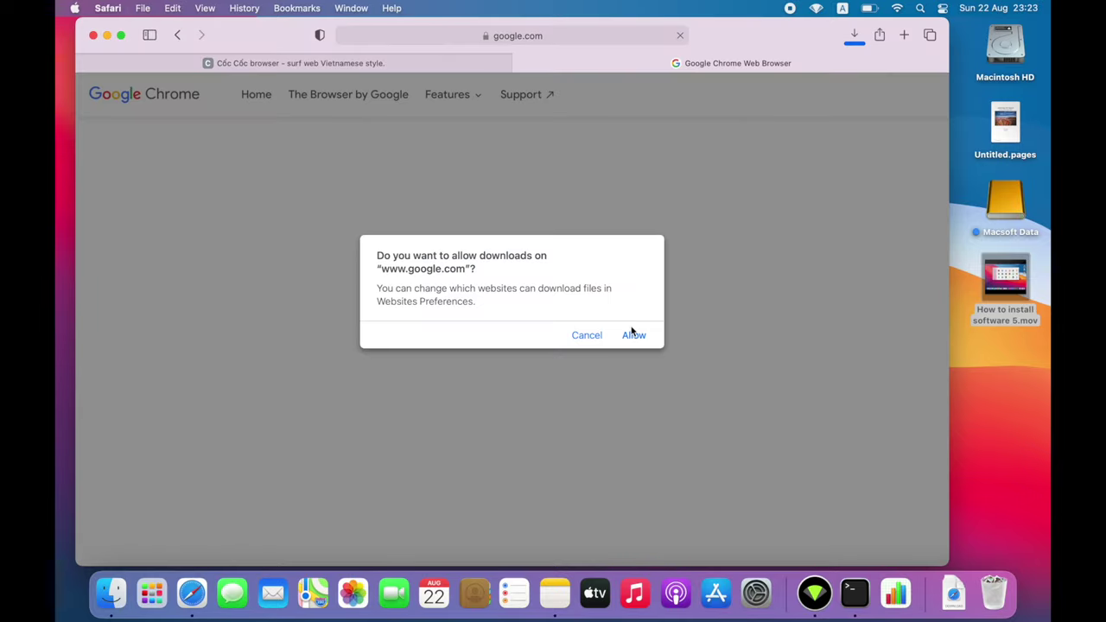
click(632, 335)
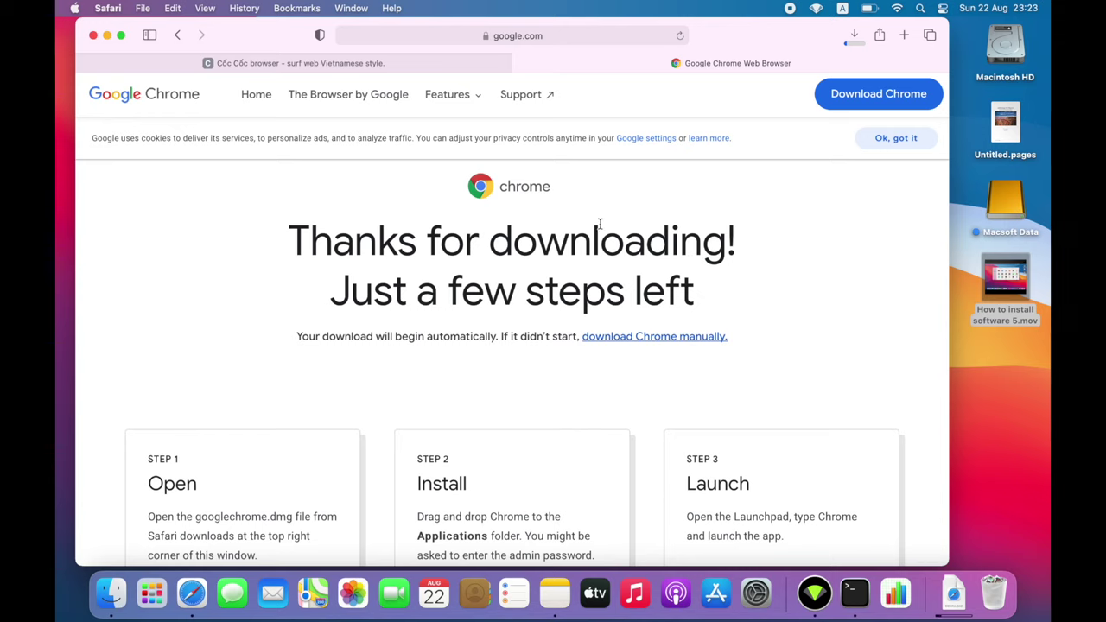
Step: Open the App Store and search for facebook
click(717, 591)
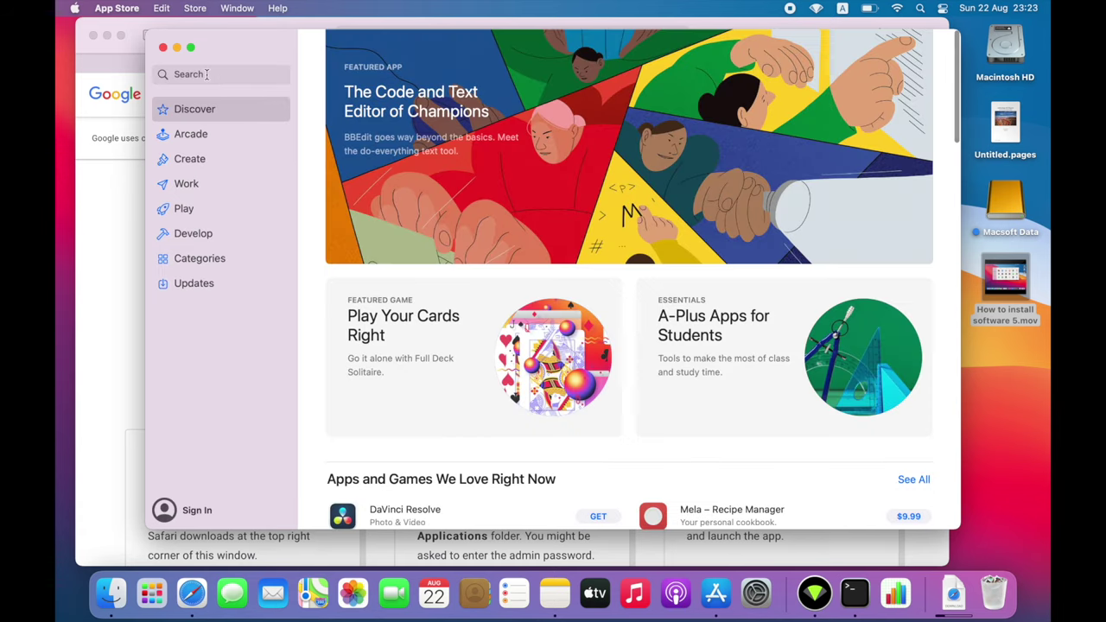
click(204, 74)
text(face)
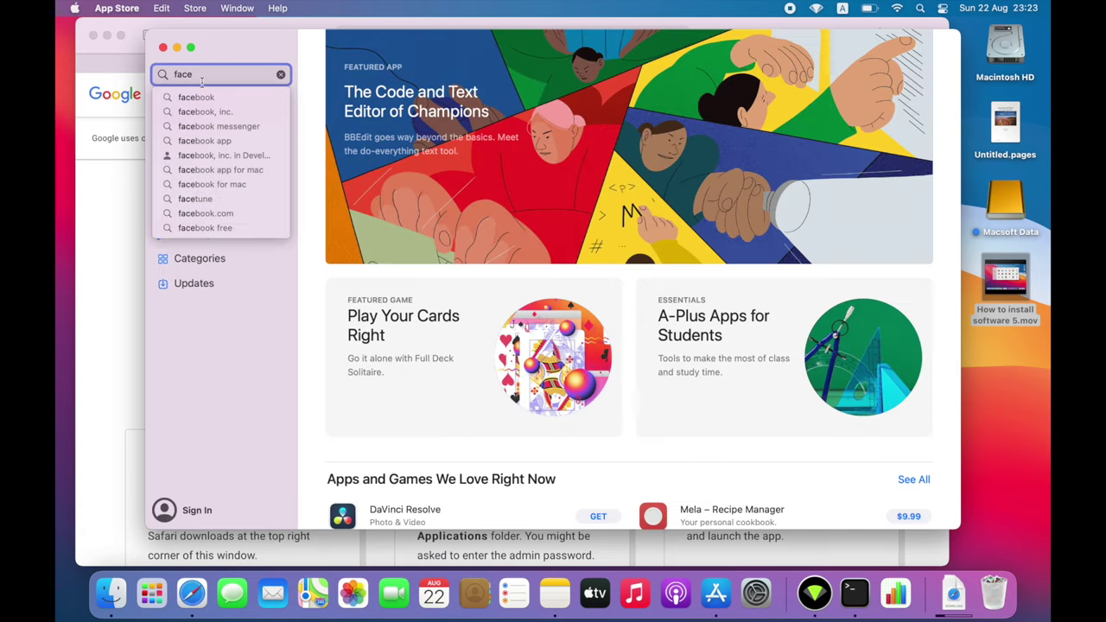
click(195, 97)
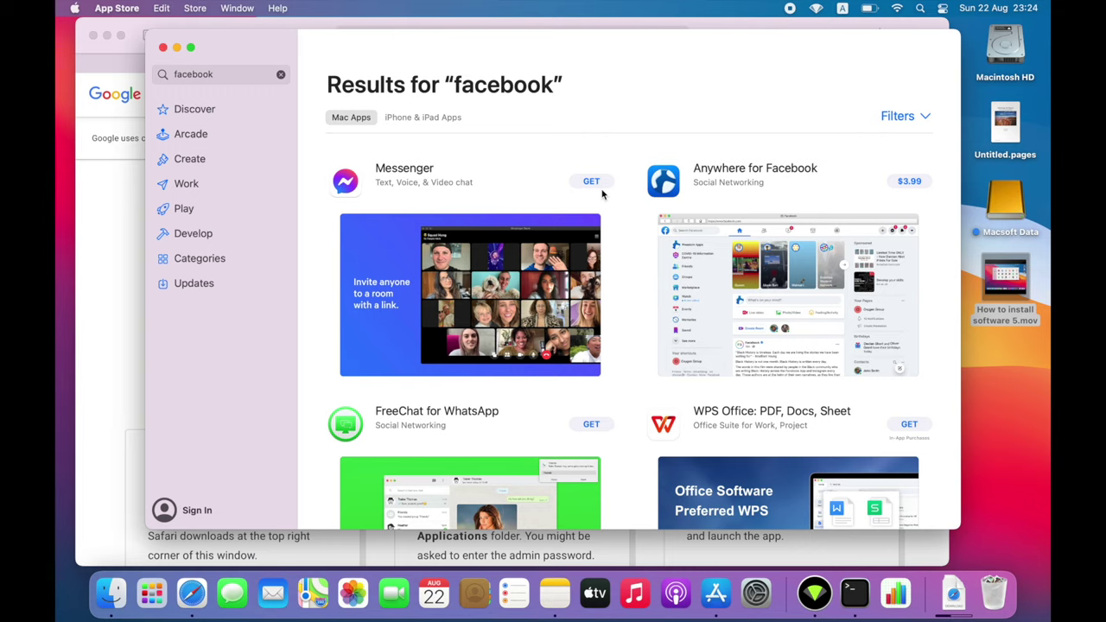
Step: Switch to Safari and go to youtube.com in a new tab
click(192, 592)
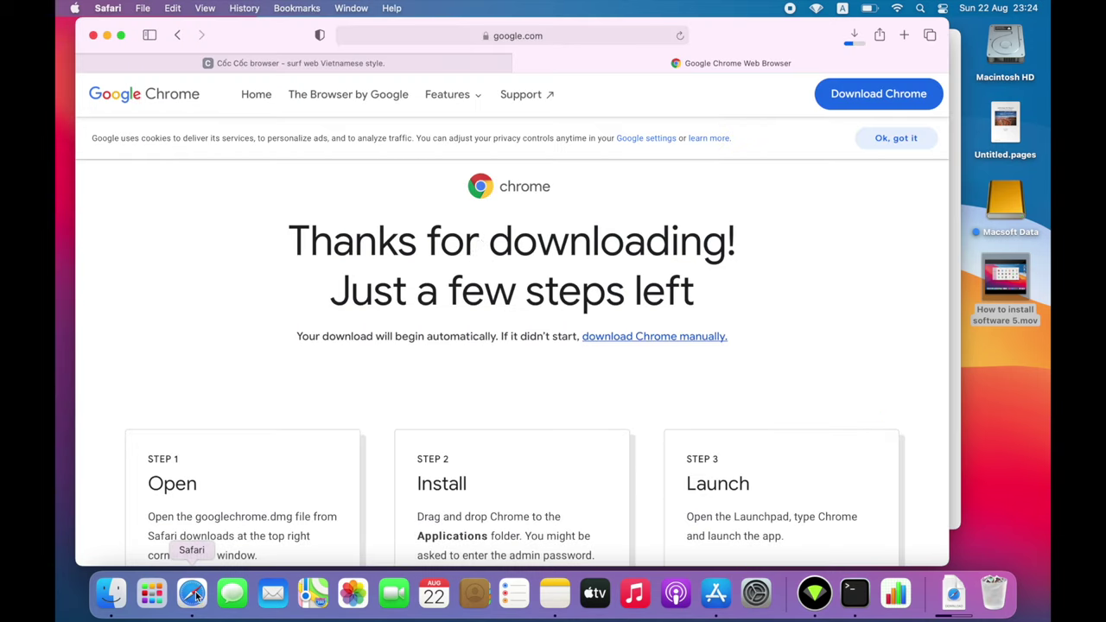
click(904, 35)
text(fa)
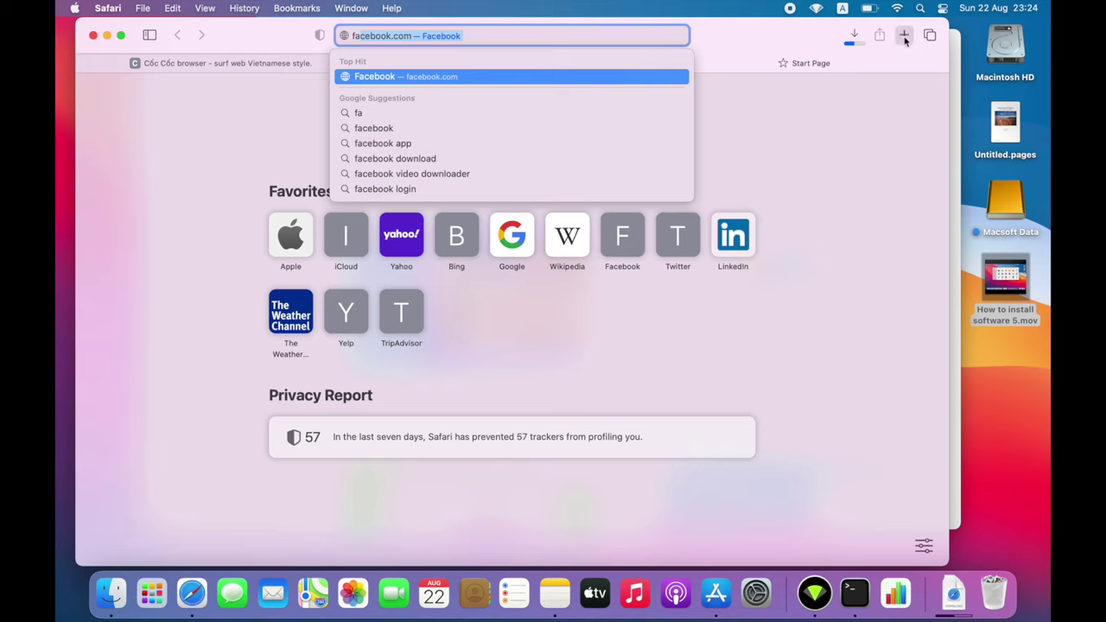
key(BackSpace)
key(BackSpace)
key(BackSpace)
text(youtube)
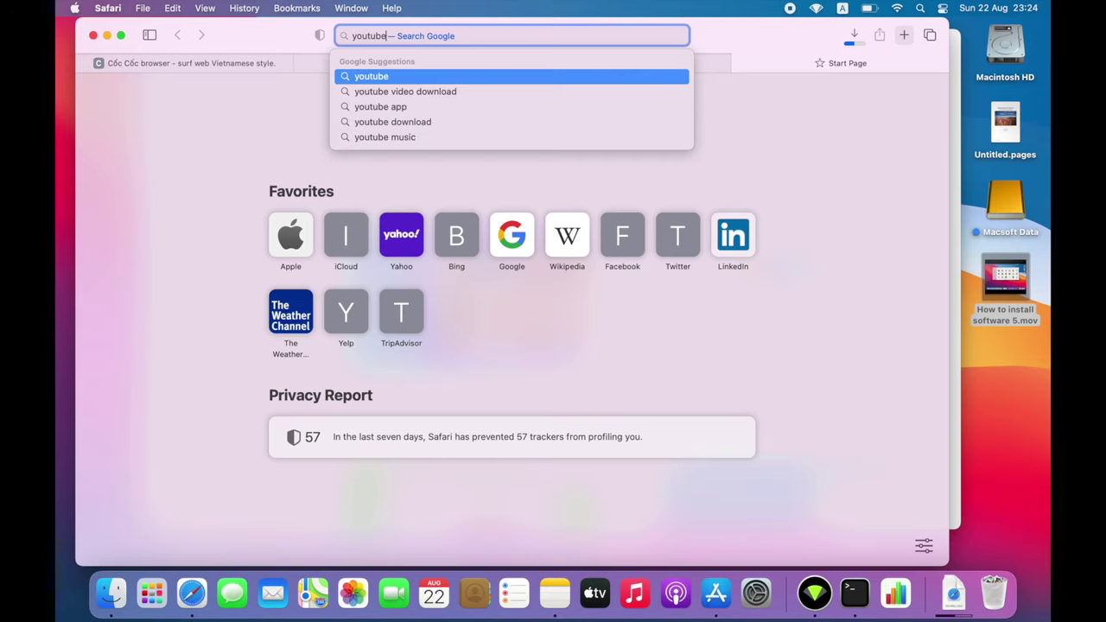
text(.com)
key(Return)
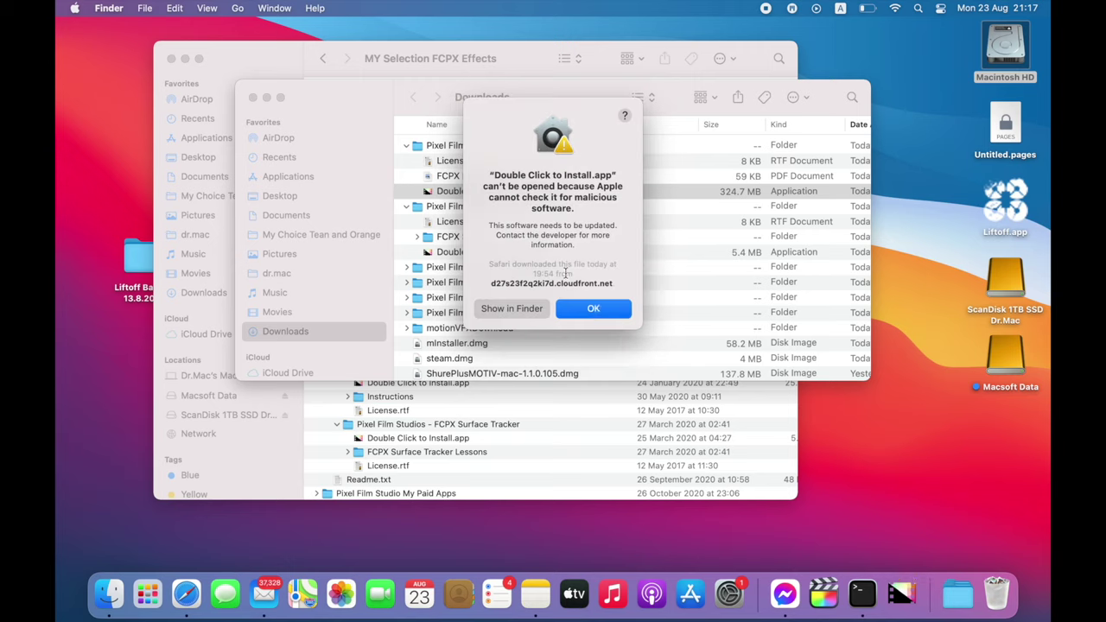
Step: Try to open Double Click to Install.app in the FCPX Disintegrate folder, dismissing the security alerts
click(594, 310)
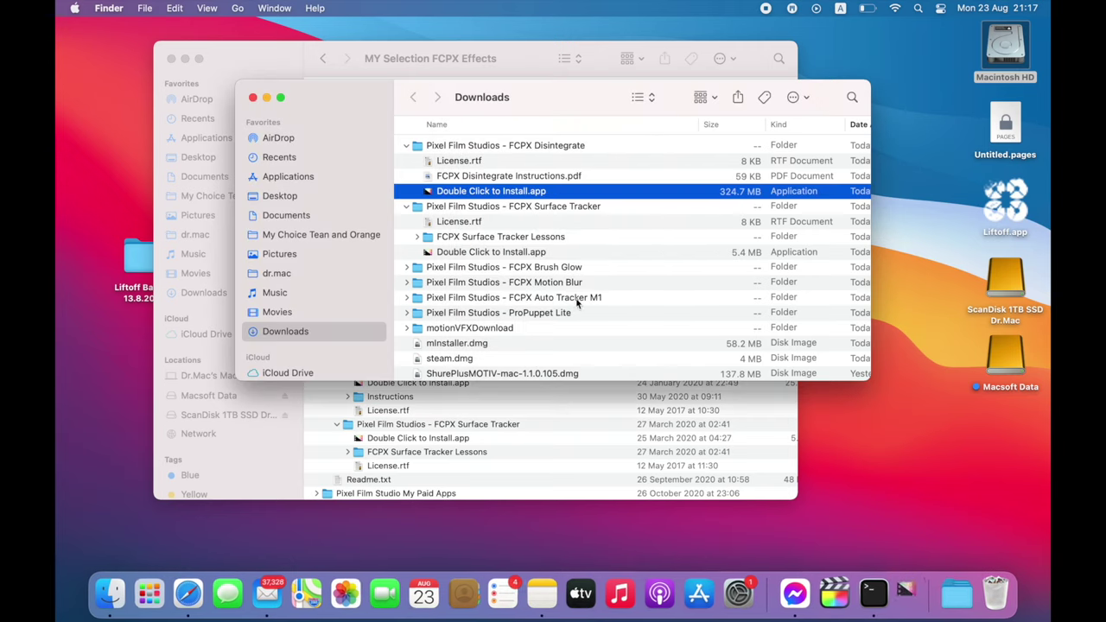
double_click(489, 198)
click(595, 310)
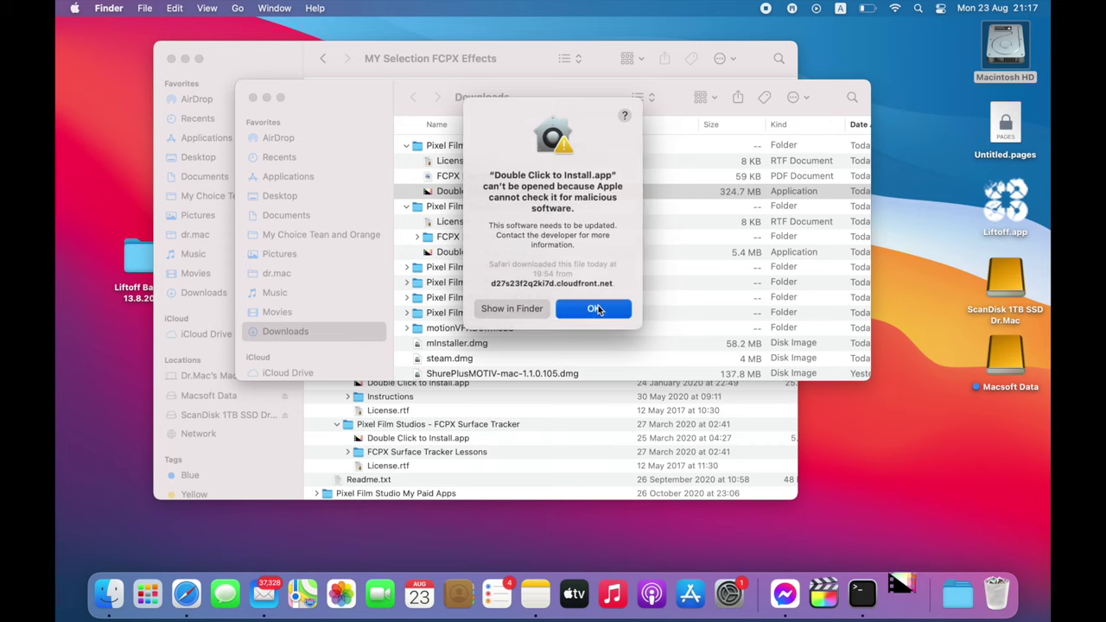
Step: Switch to Terminal and run xattr -cr on the FCPX Disintegrate folder's Double Click to Install.app
click(897, 595)
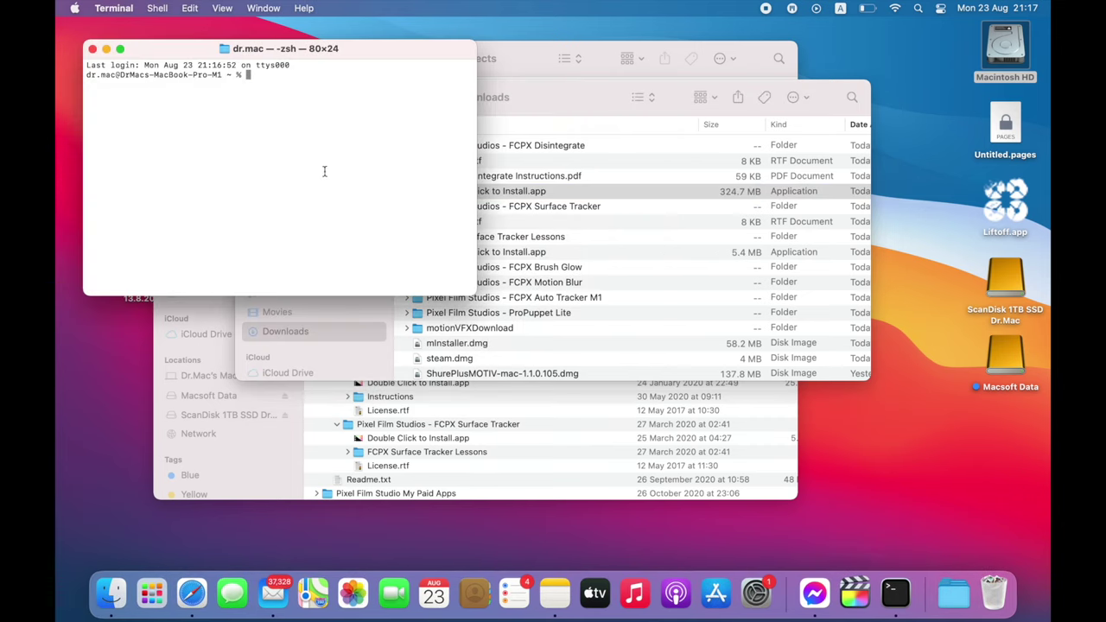
text(xattr -cr)
drag(515, 191, 357, 176)
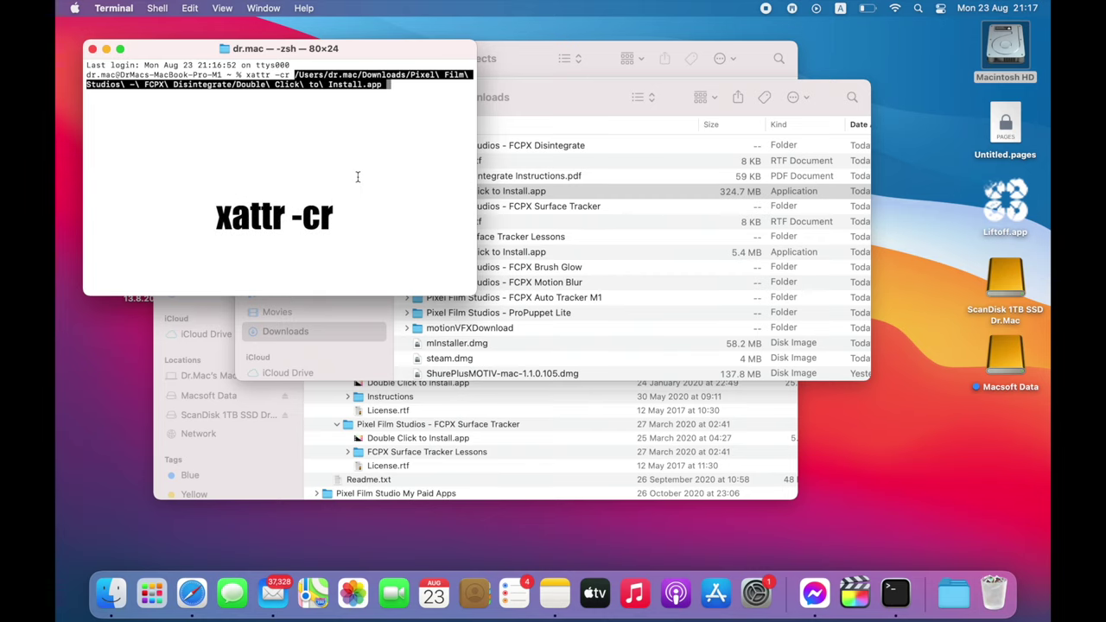
key(Return)
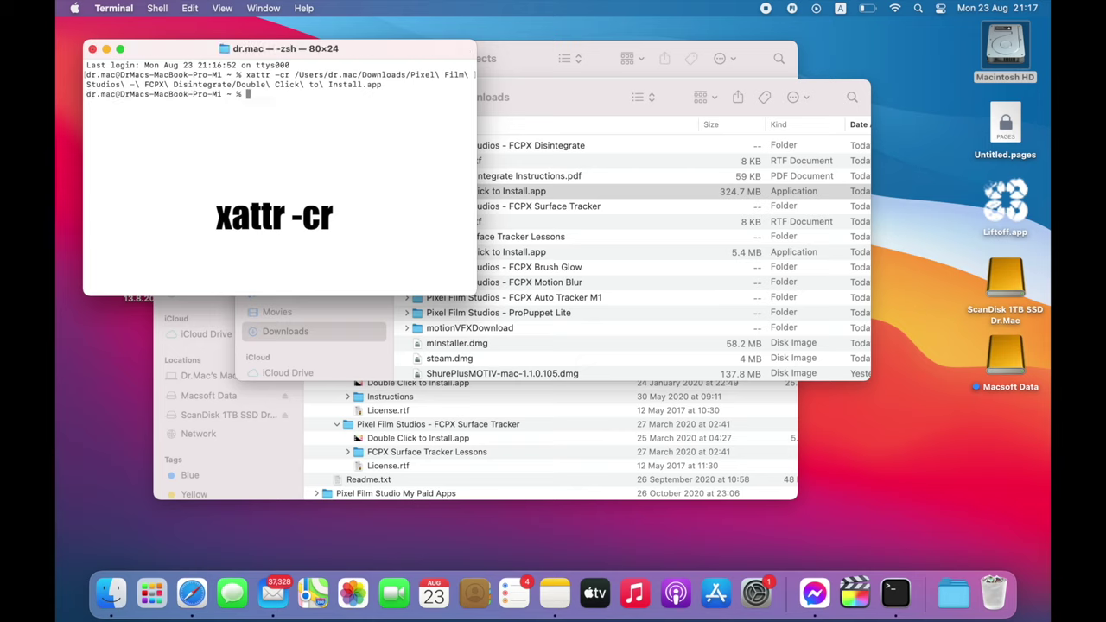
Step: Launch FCPX Disintegrate's Double Click to Install.app and start the installation, allowing control of Finder and continuing without a restart
double_click(546, 187)
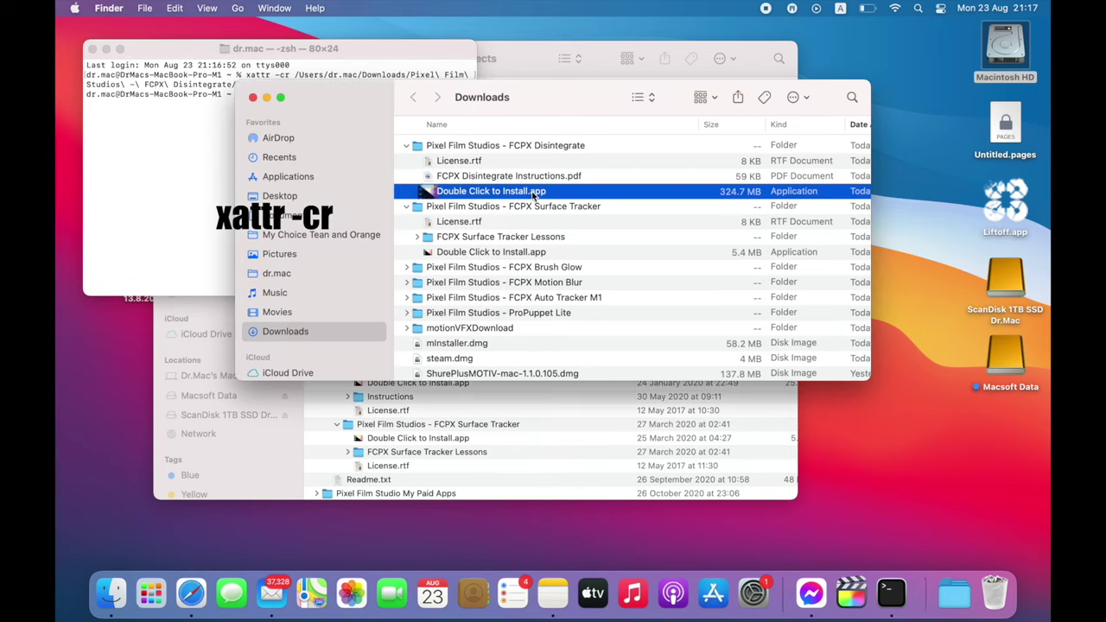
click(366, 474)
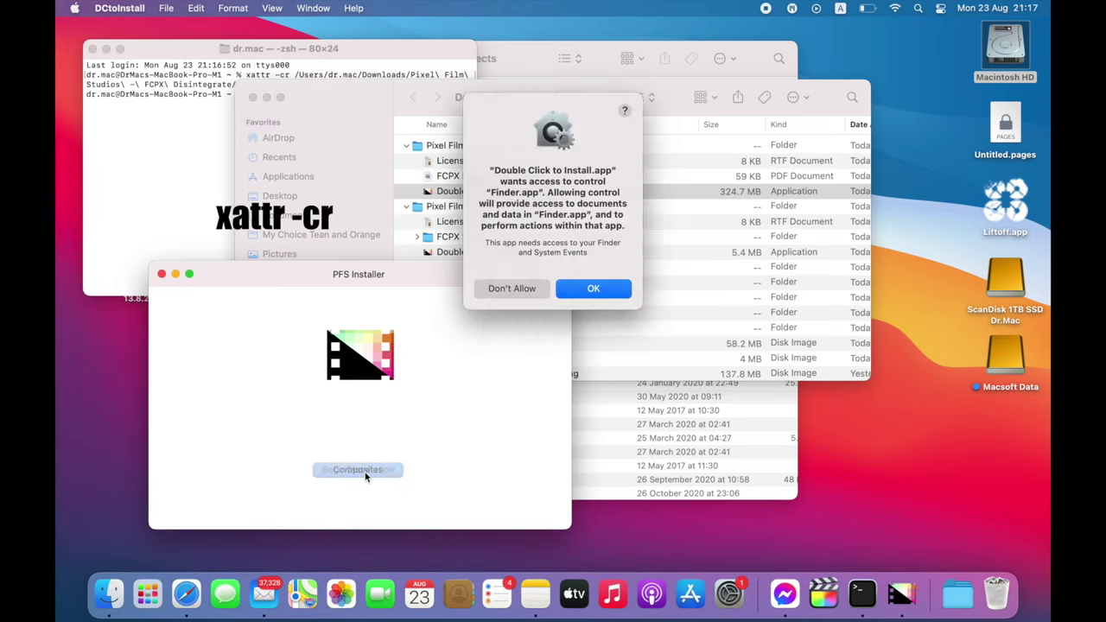
click(592, 290)
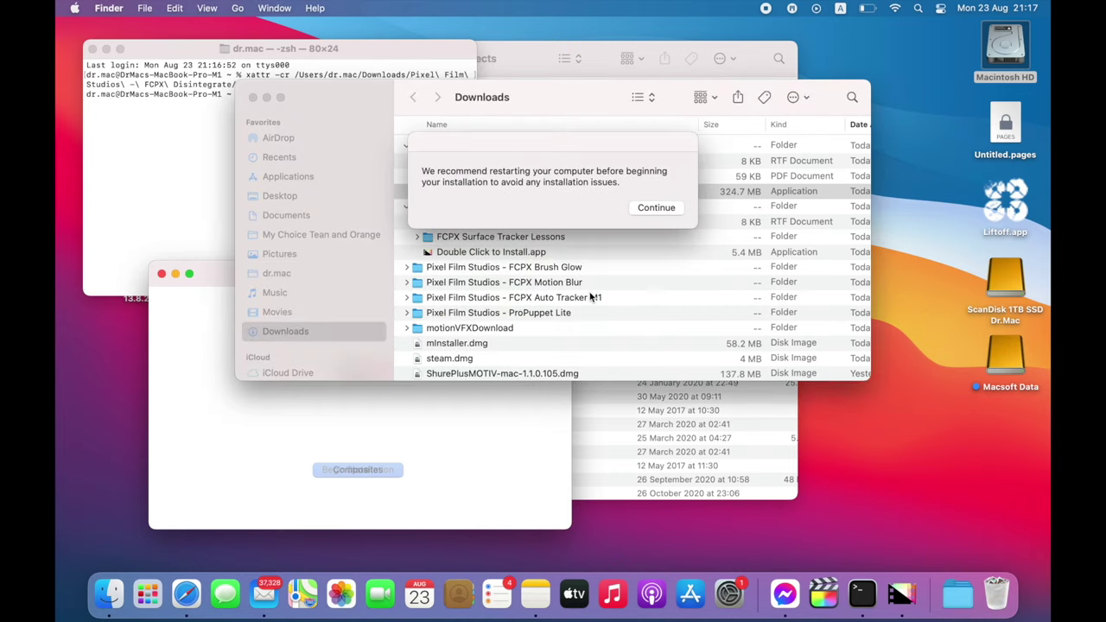
click(652, 211)
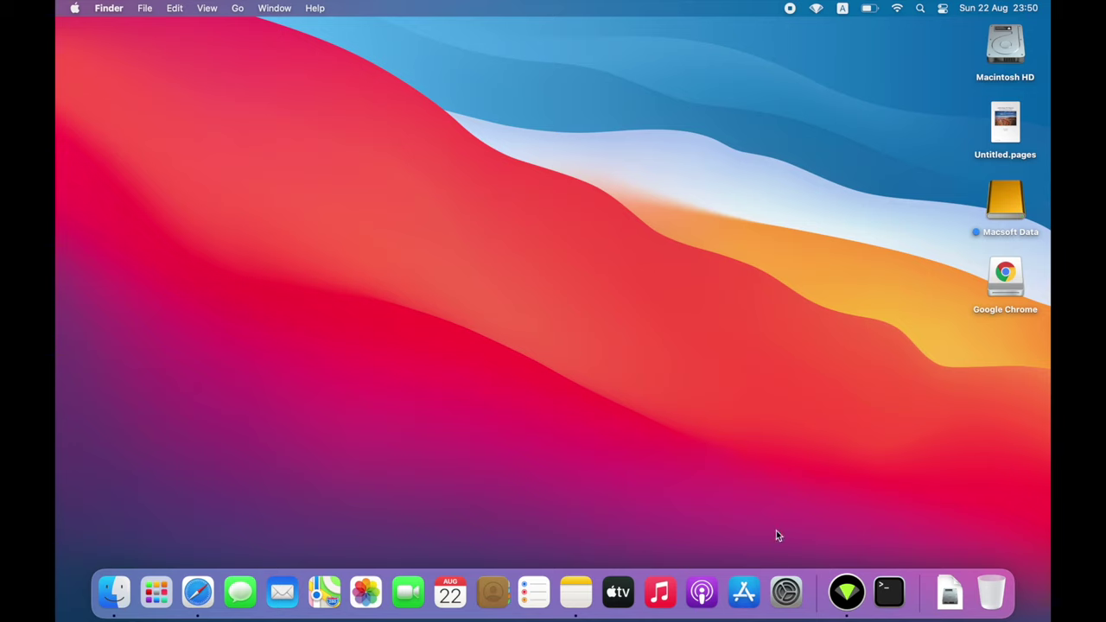
Step: Open the Language & Region settings in System Preferences and move the window higher on the desktop
click(784, 591)
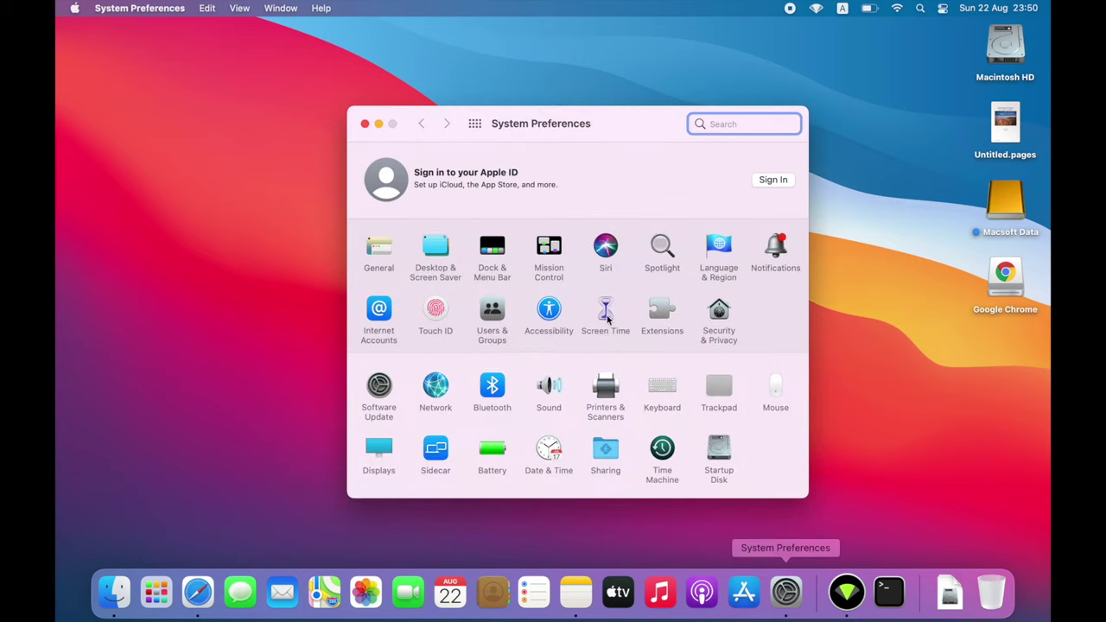
click(719, 248)
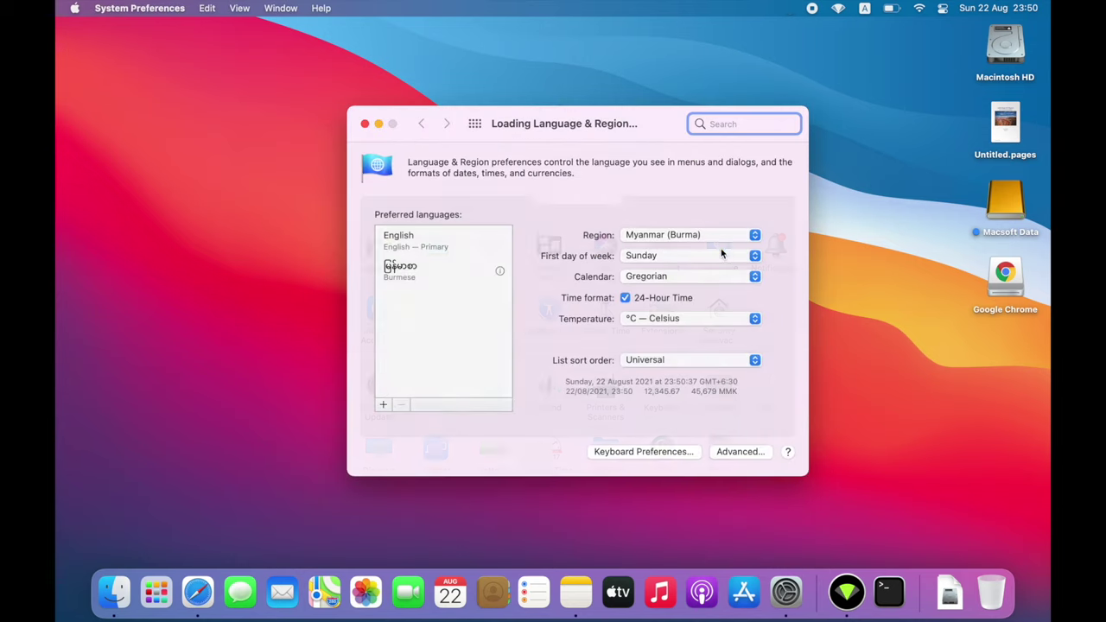
drag(526, 123, 467, 41)
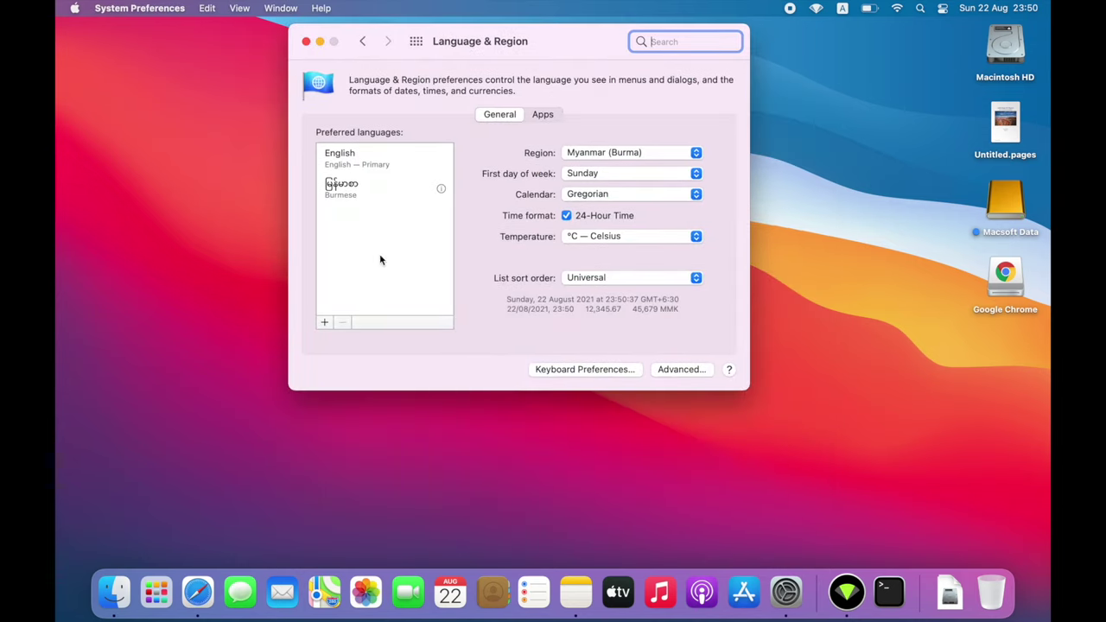
Step: Browse the languages available to add, highlight Chinese, Simplified, cancel without adding it, and select Burmese in the preferred languages
click(324, 322)
scroll(450, 253, down, 10)
scroll(450, 253, down, 20)
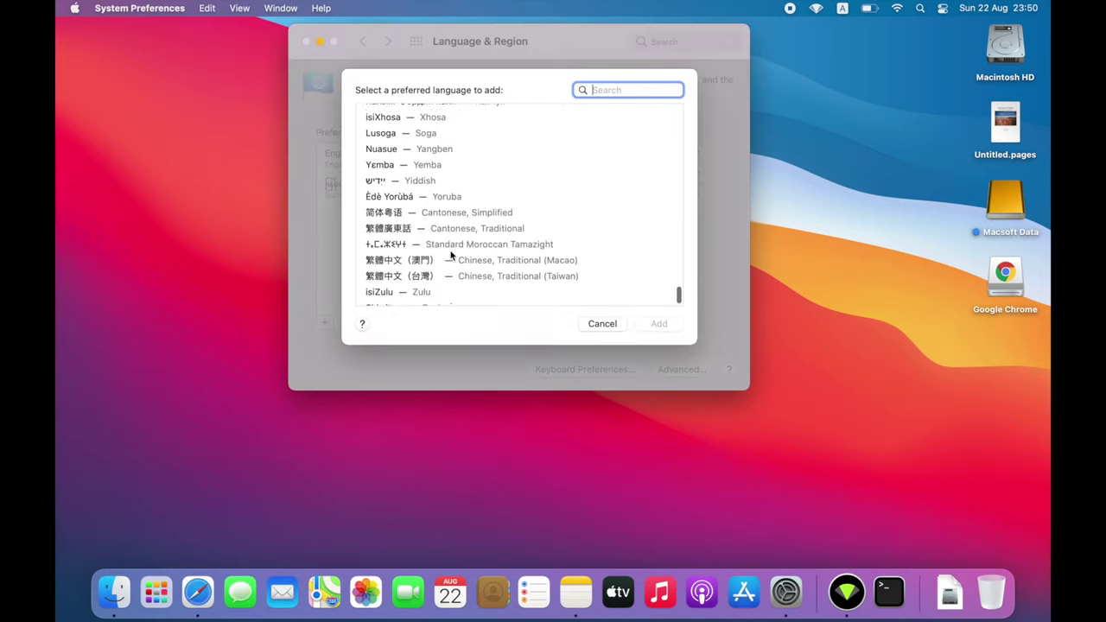
scroll(451, 253, up, 20)
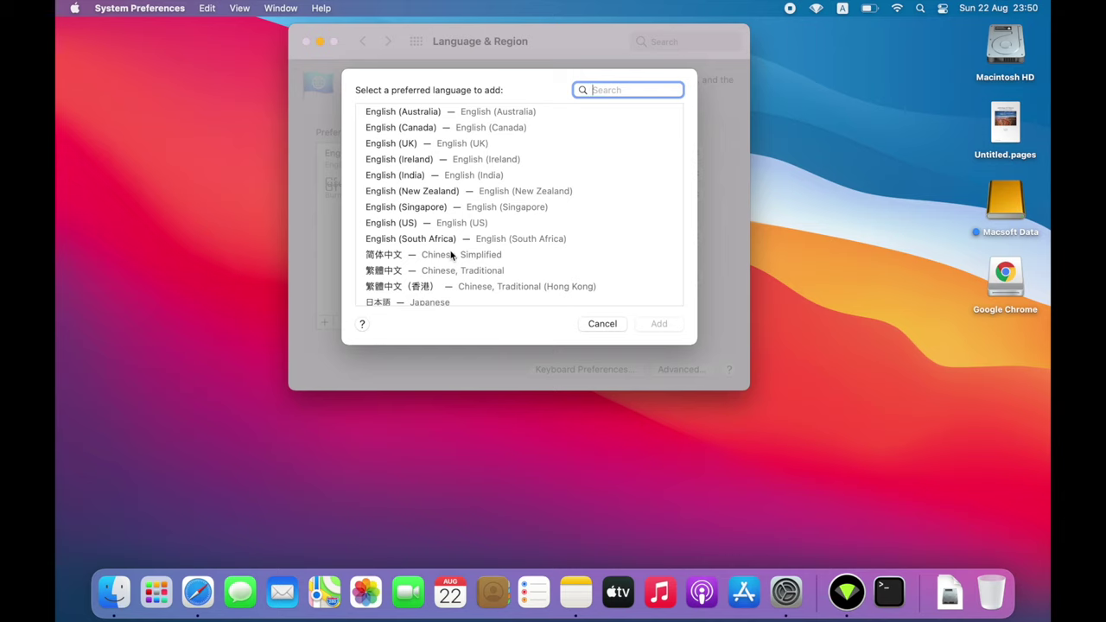
click(447, 257)
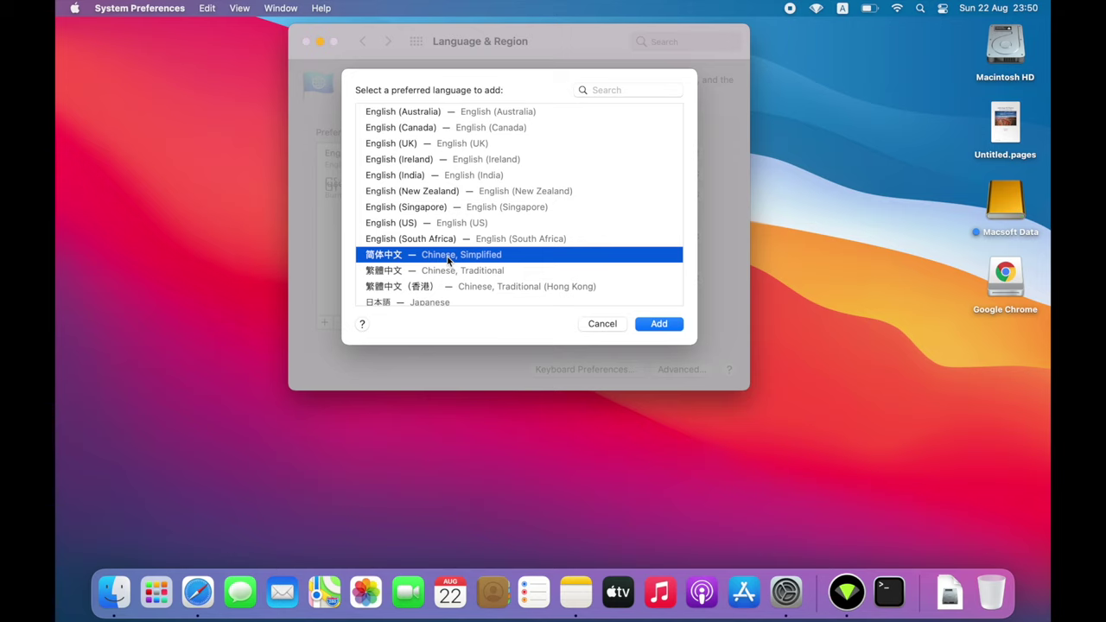
click(602, 324)
click(345, 193)
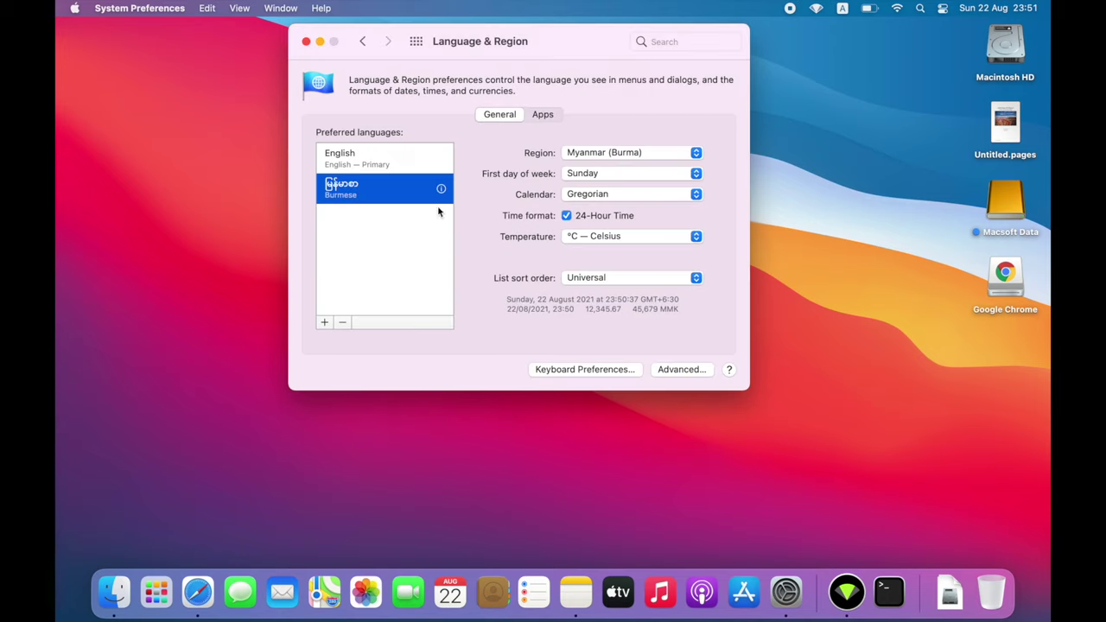
Step: Switch to Safari, allow push notifications from Dr Mac, and open the AirPods Max Firmware (3E756) article to view its Burmese text
click(198, 592)
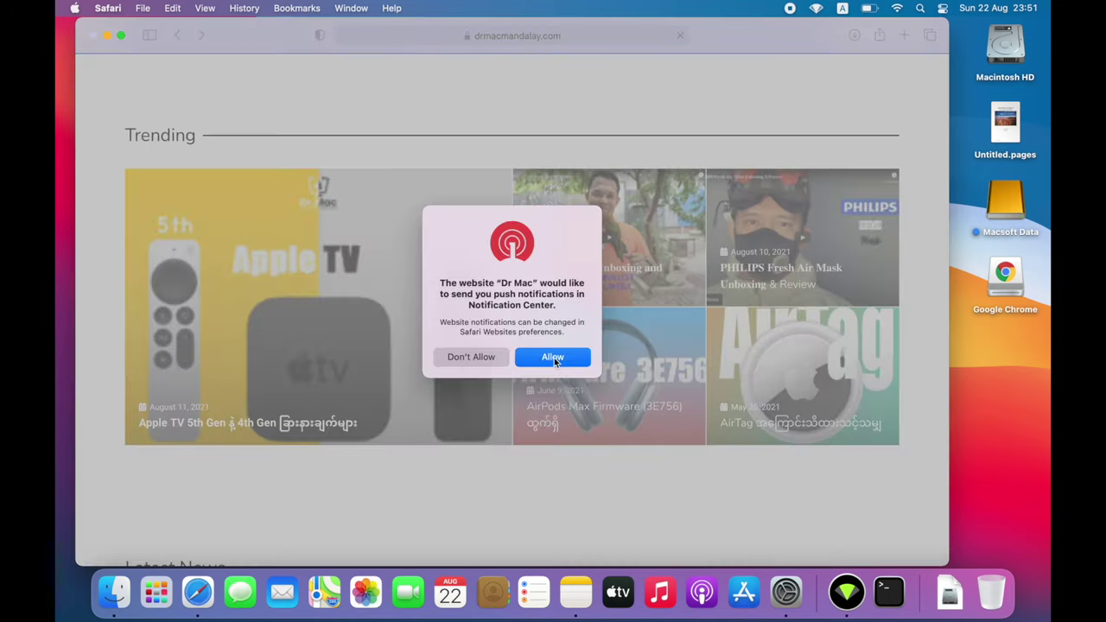
click(553, 358)
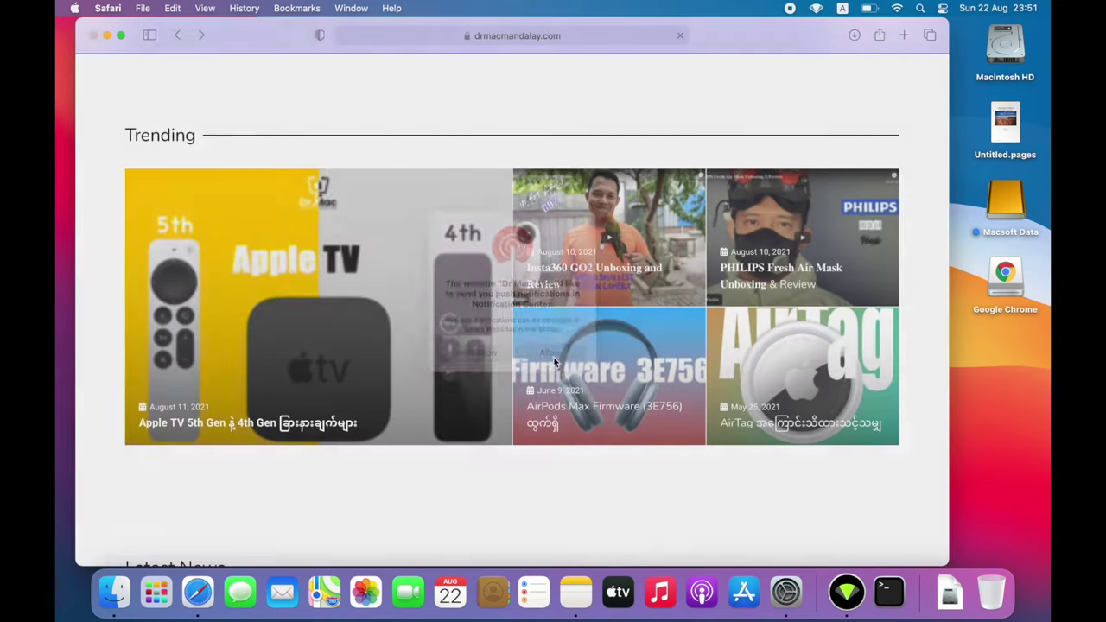
click(579, 415)
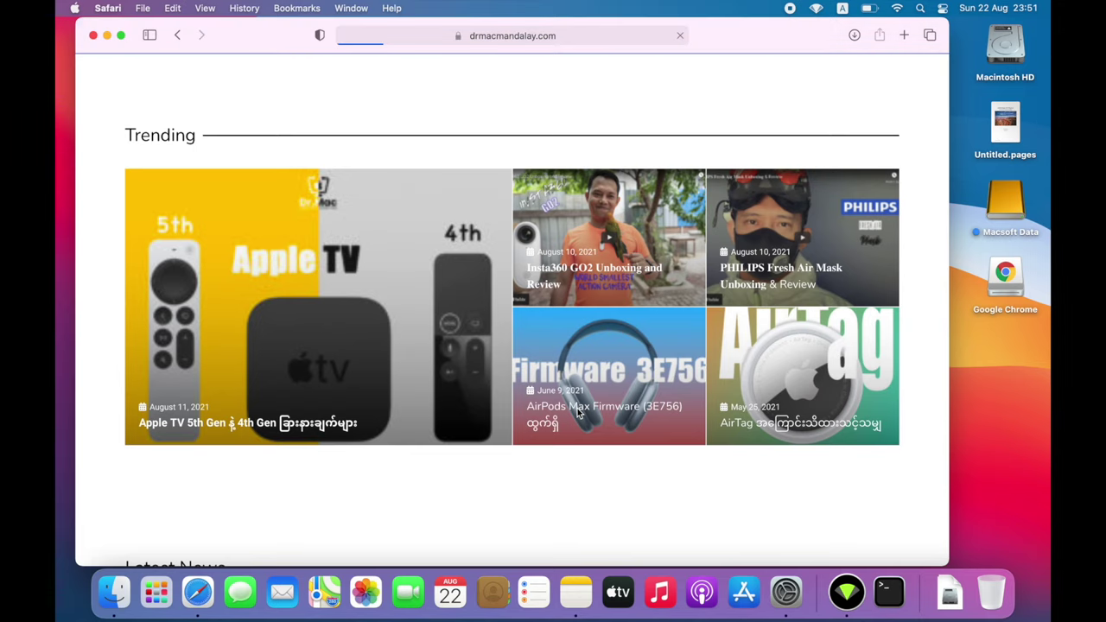
scroll(577, 414, down, 5)
scroll(578, 413, down, 10)
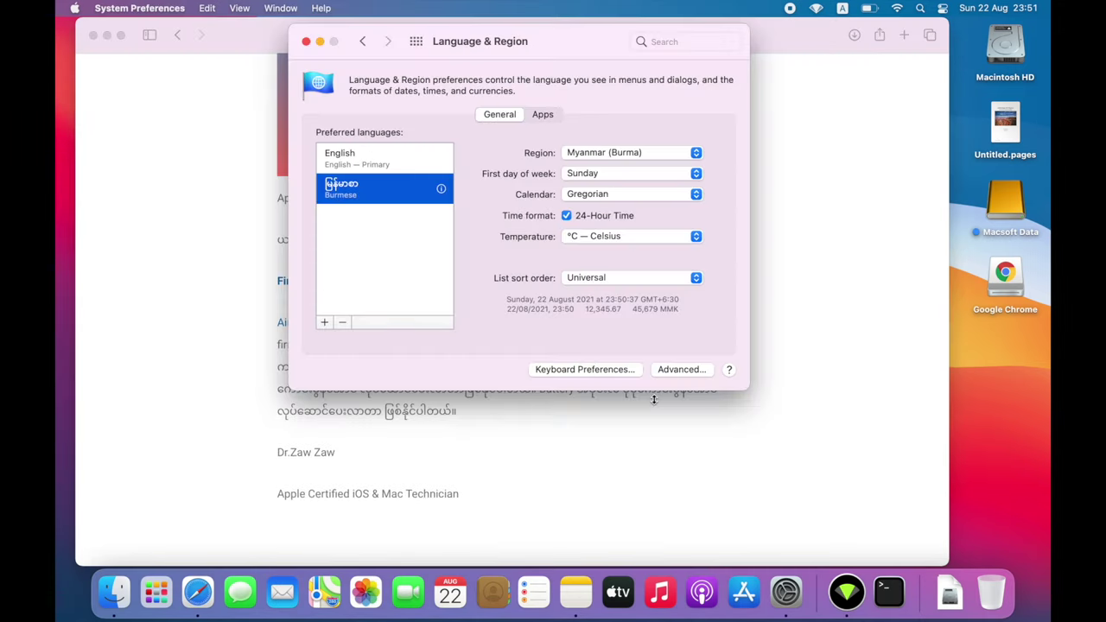
Step: Switch to System Preferences, view the encoding options for Burmese without changing them, and close Language & Region
click(441, 188)
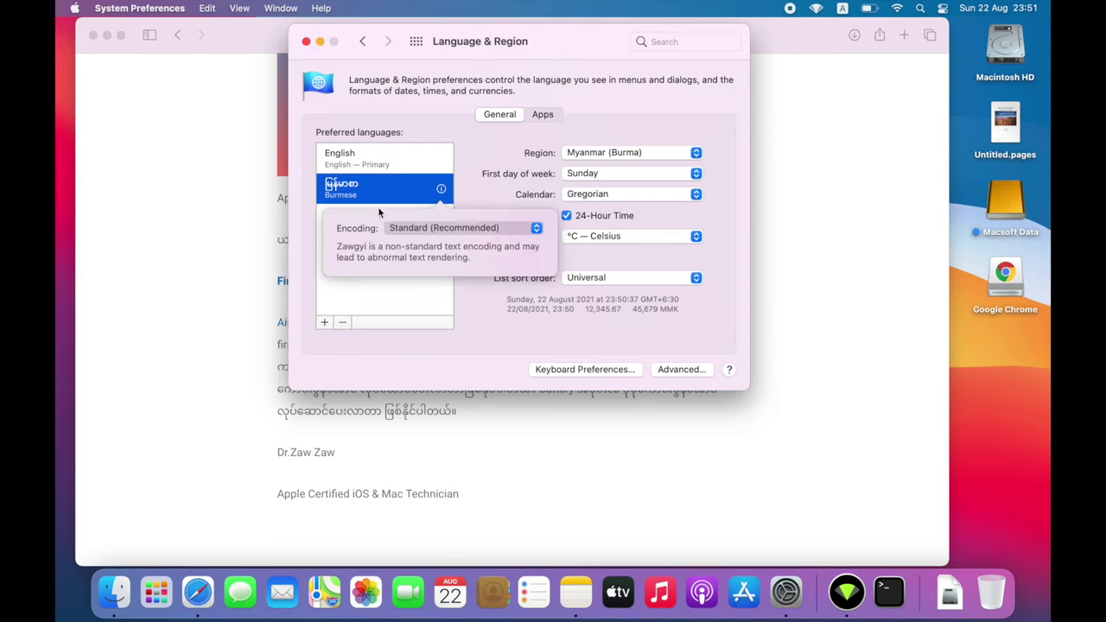
click(430, 227)
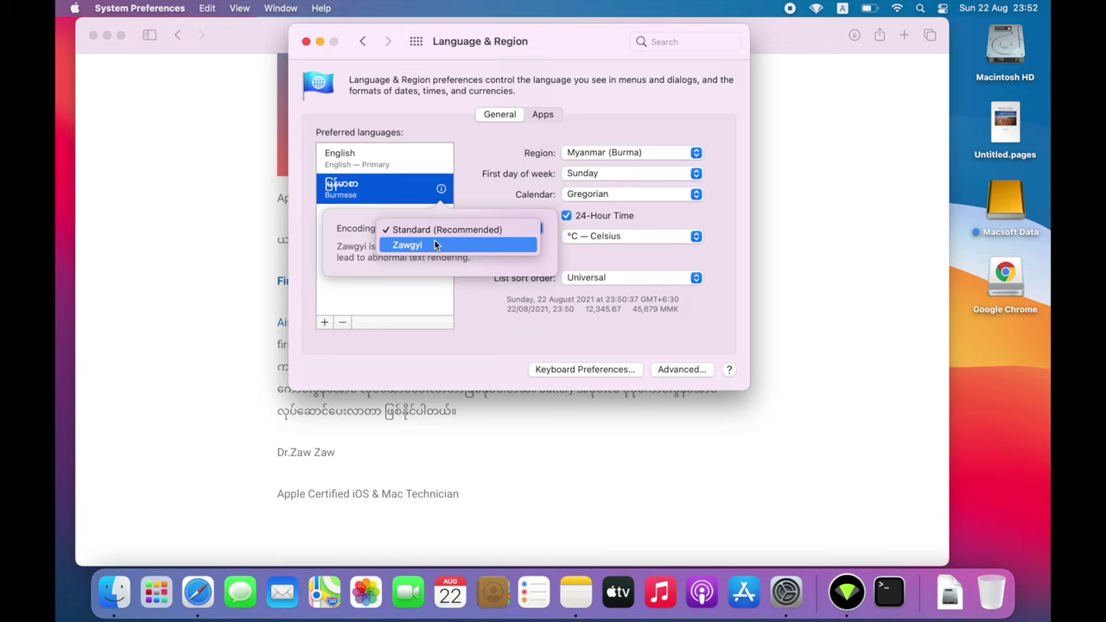
click(449, 209)
click(390, 173)
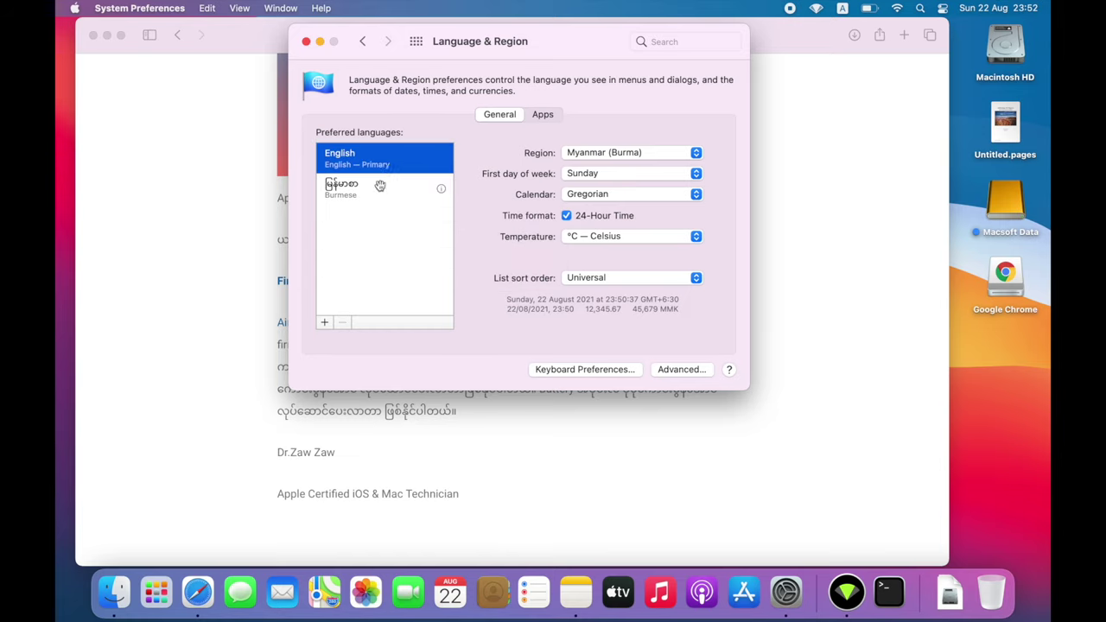
click(381, 186)
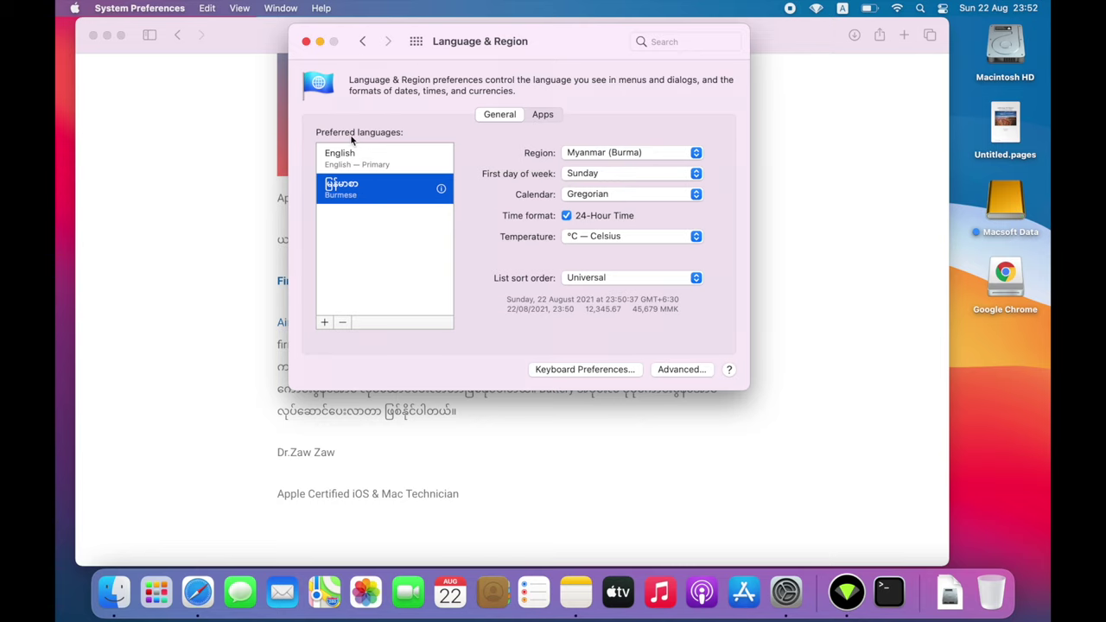
click(306, 41)
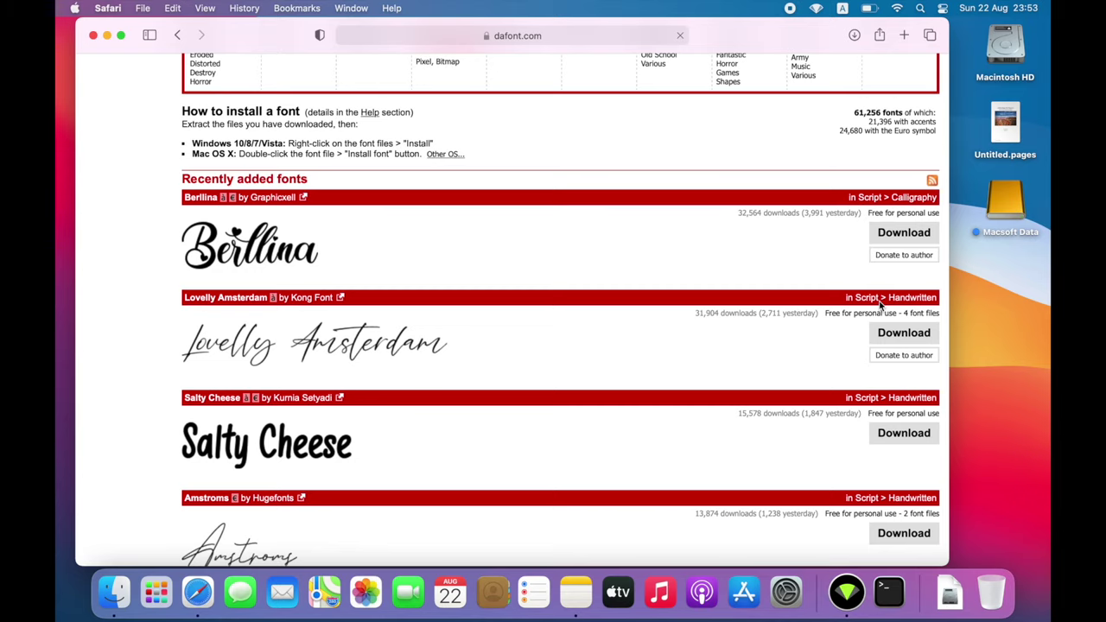
Step: Open Launchpad and locate Font Book inside the Other folder
key(F4)
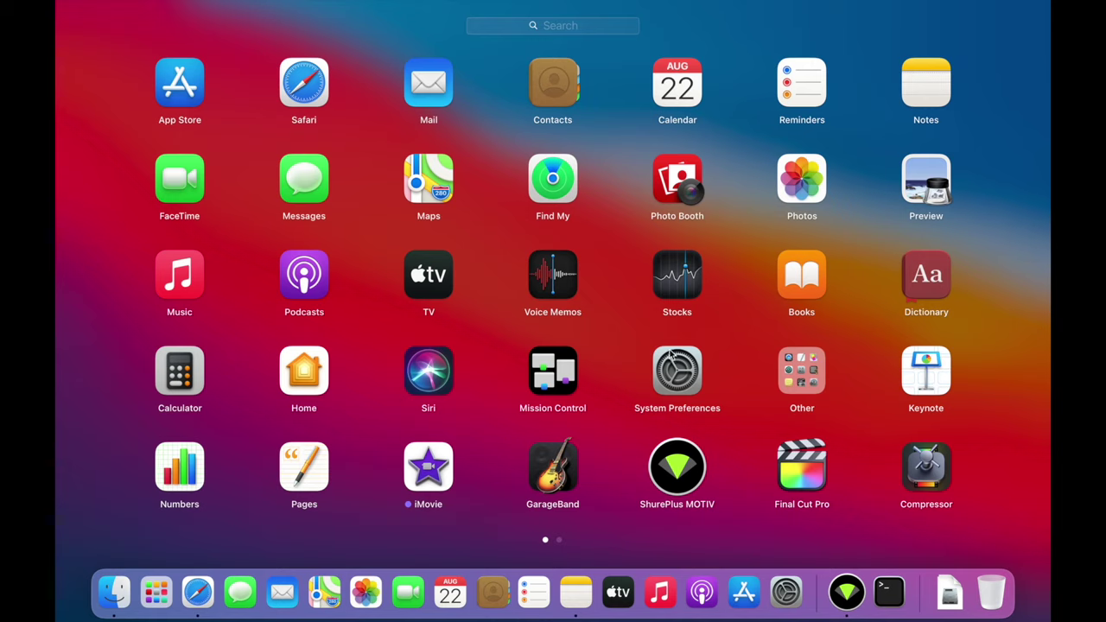
click(804, 380)
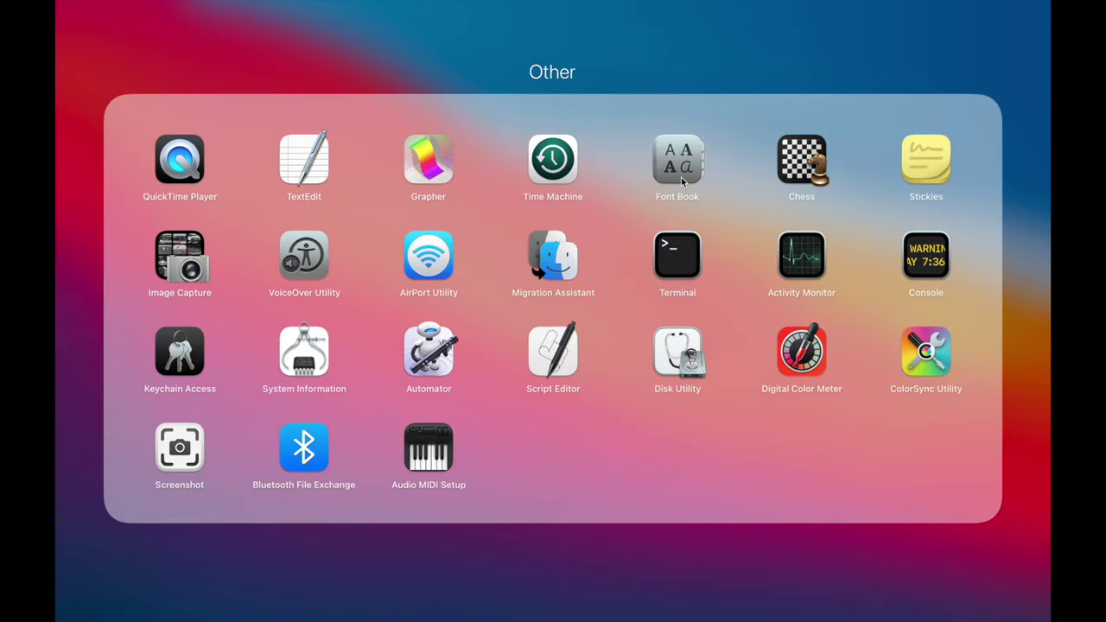
click(702, 61)
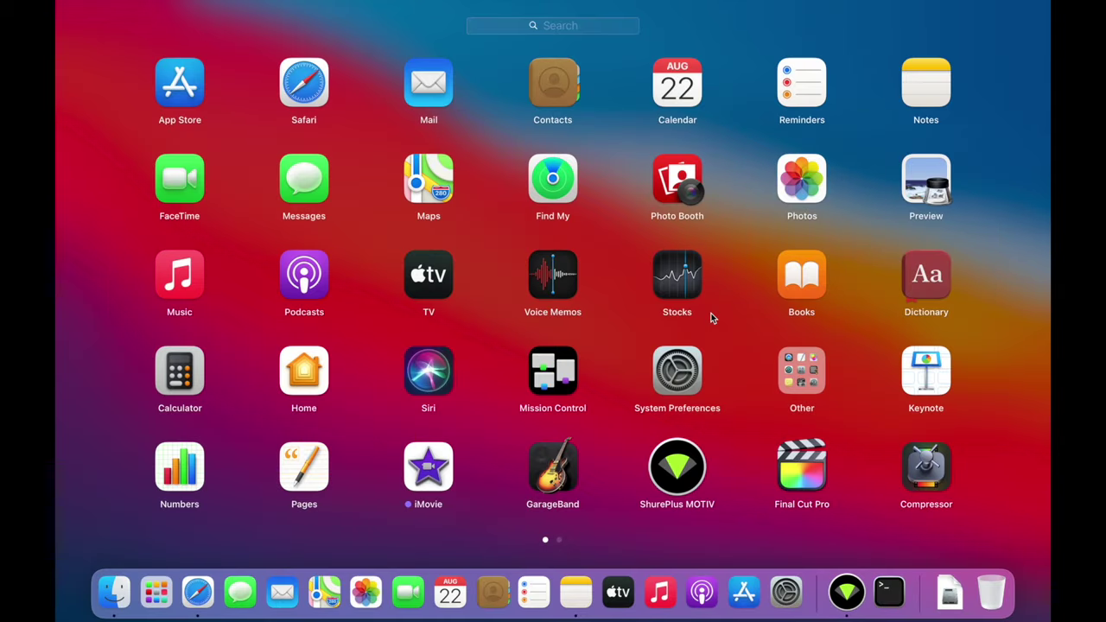
scroll(710, 318, right, 3)
scroll(711, 318, left, 3)
Step: Search Launchpad for "fo" and open Font Book
click(564, 27)
text(fa)
key(BackSpace)
text(o)
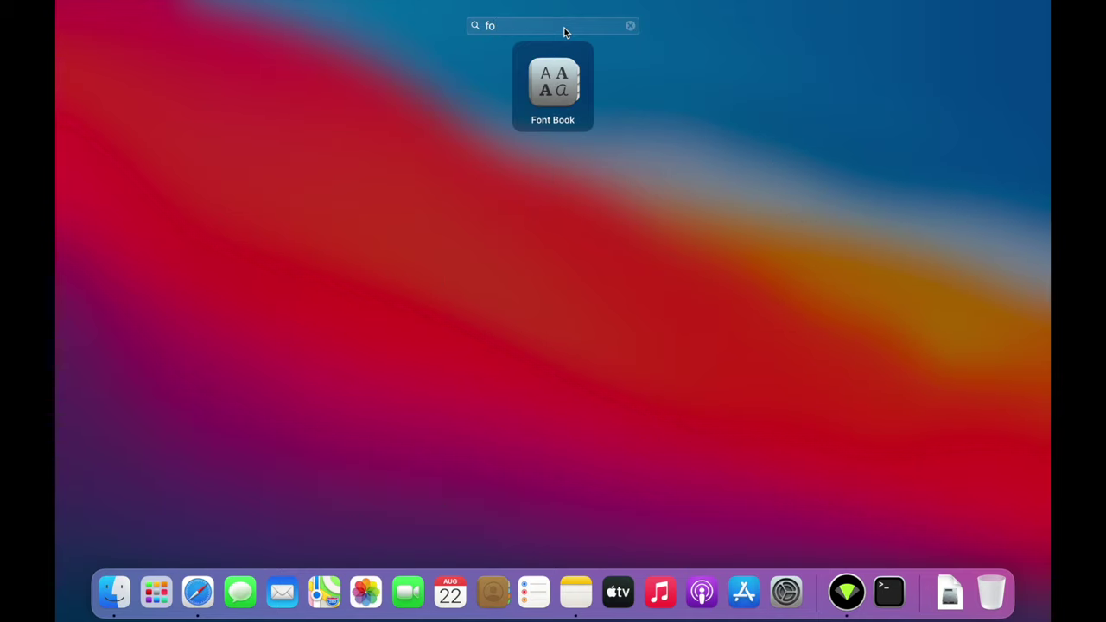
click(553, 78)
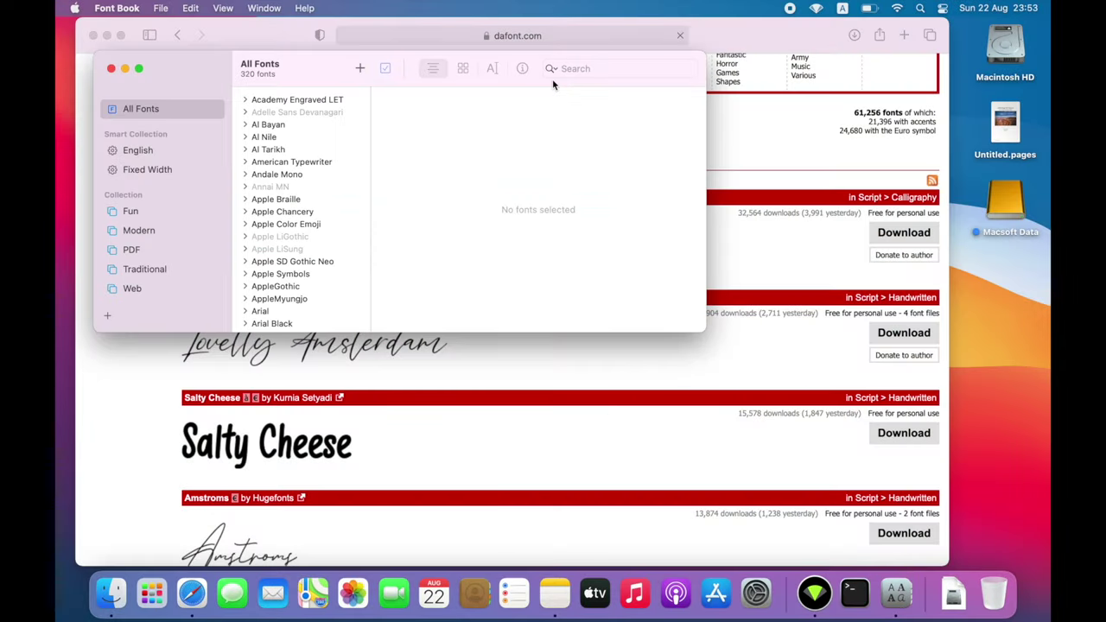
Step: Reposition the Font Book window over the web page and look through the All Fonts list
drag(325, 75, 293, 207)
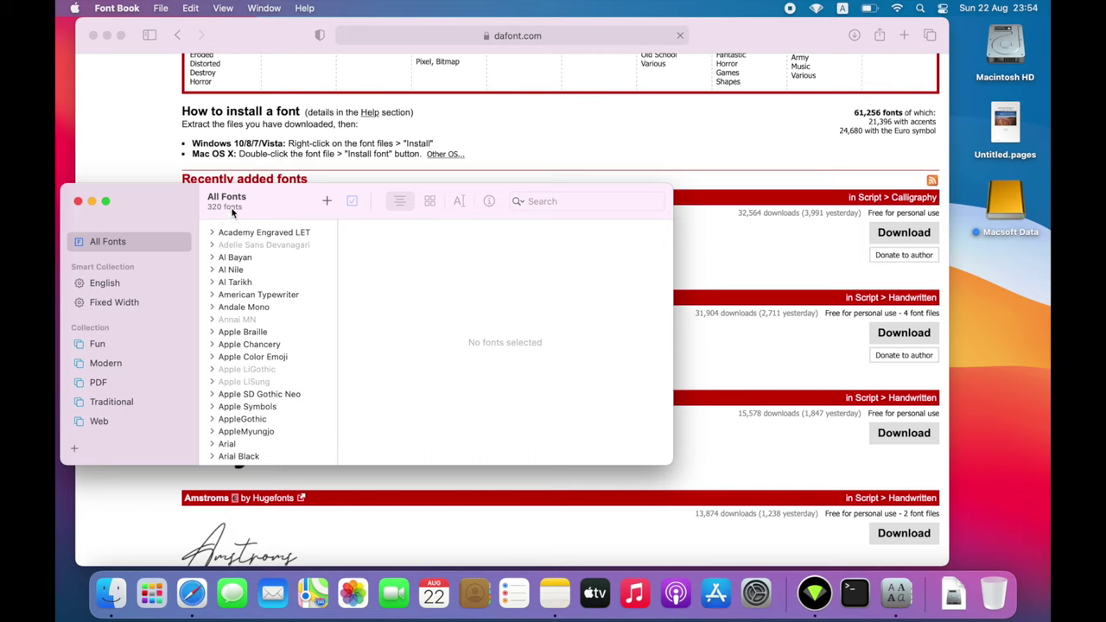
scroll(256, 355, down, 10)
scroll(259, 355, up, 10)
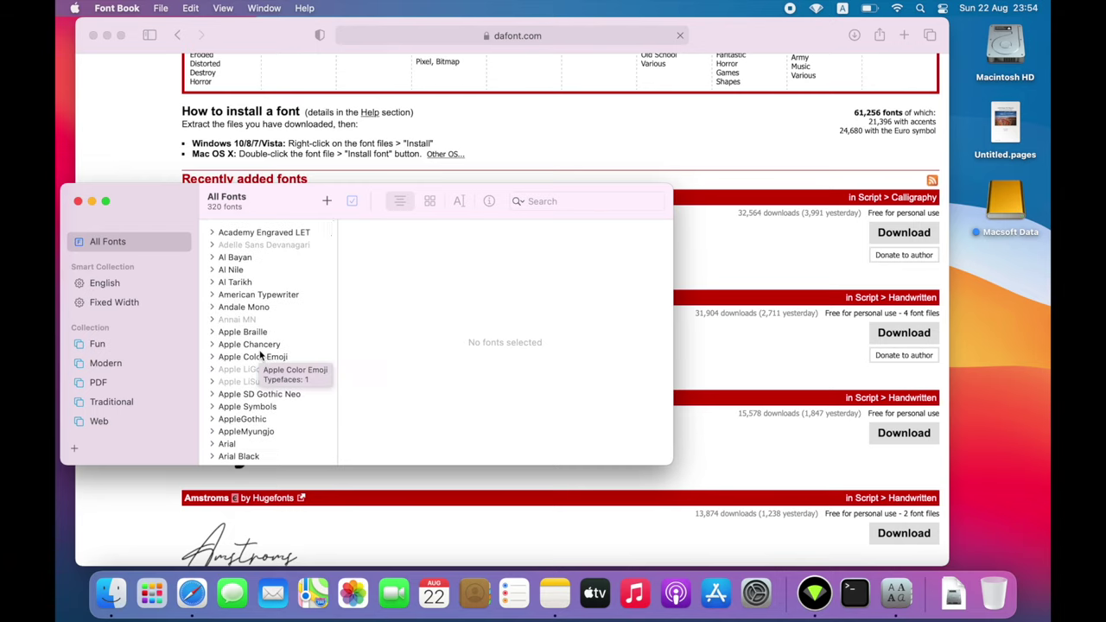
mouse_move(281, 206)
mouse_down()
mouse_move(259, 199)
mouse_move(281, 189)
mouse_up()
Step: Switch to Safari and download the Lovelly Amsterdam font from dafont.com, allowing downloads from the site
drag(291, 40, 327, 26)
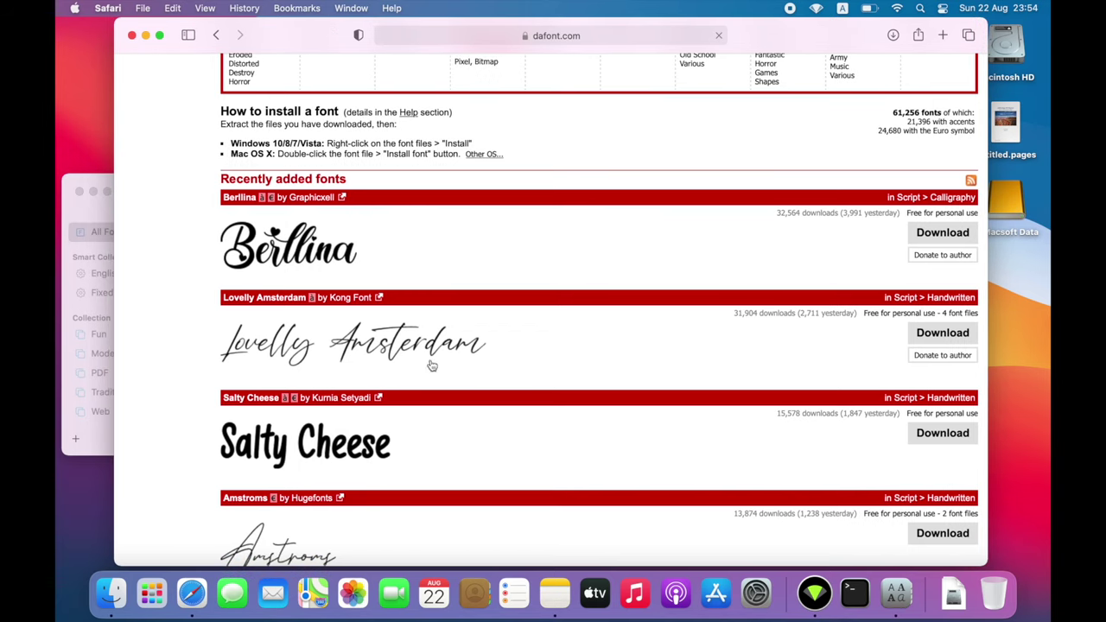
scroll(610, 216, up, 5)
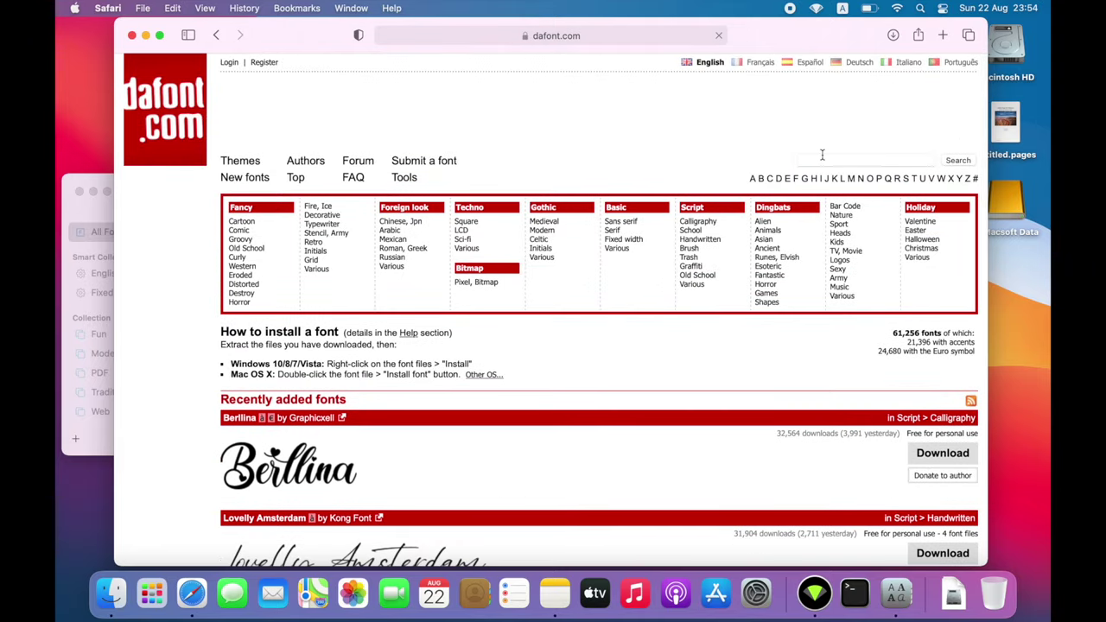
scroll(609, 369, down, 8)
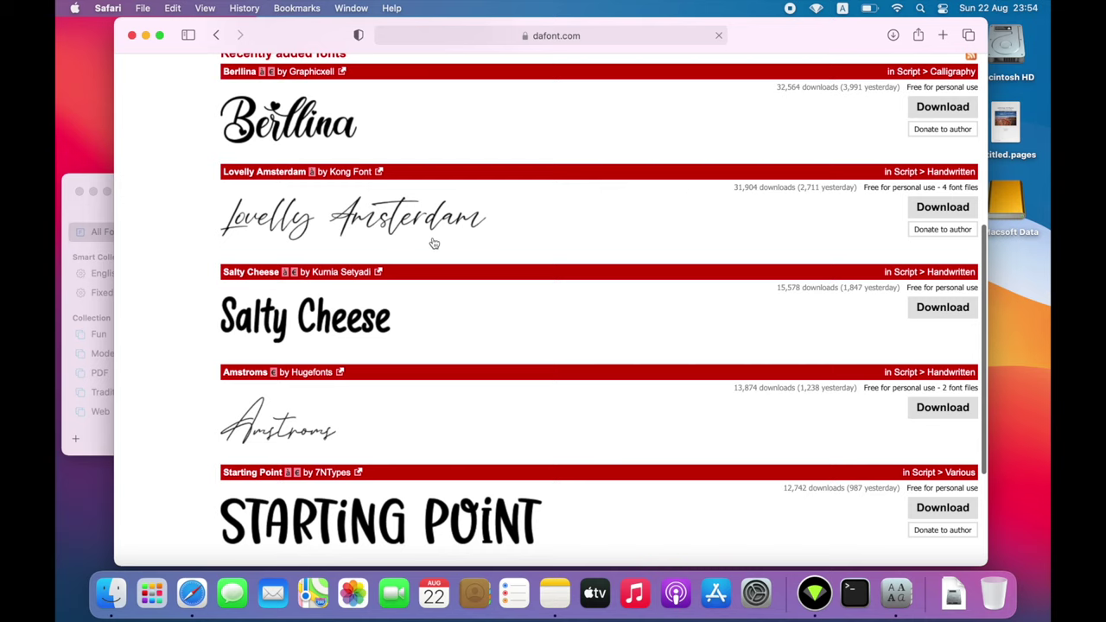
click(939, 216)
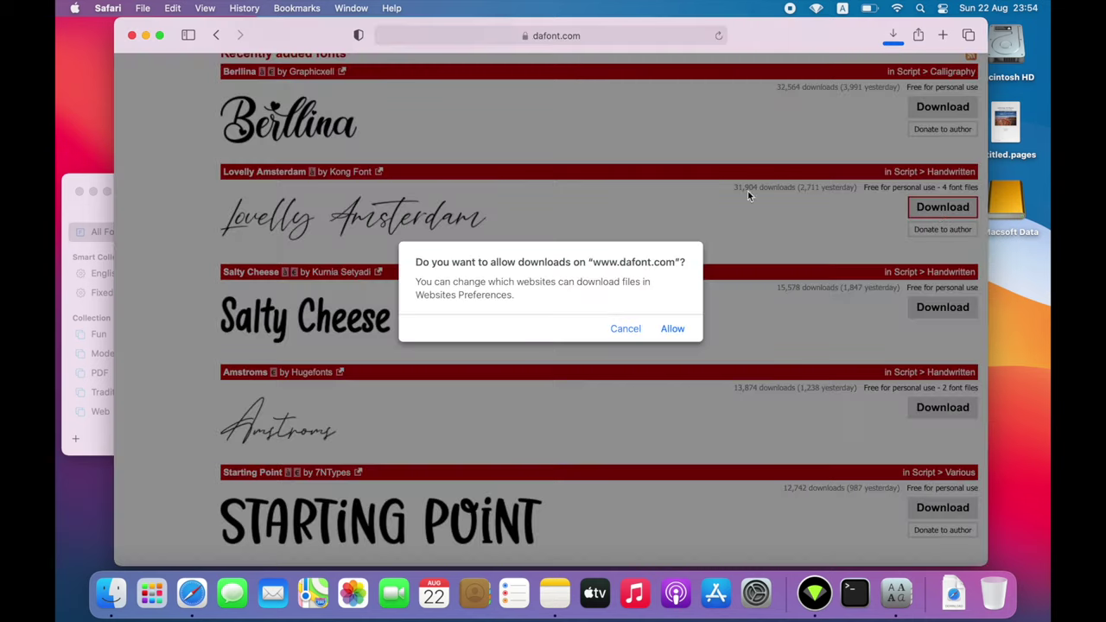
click(674, 329)
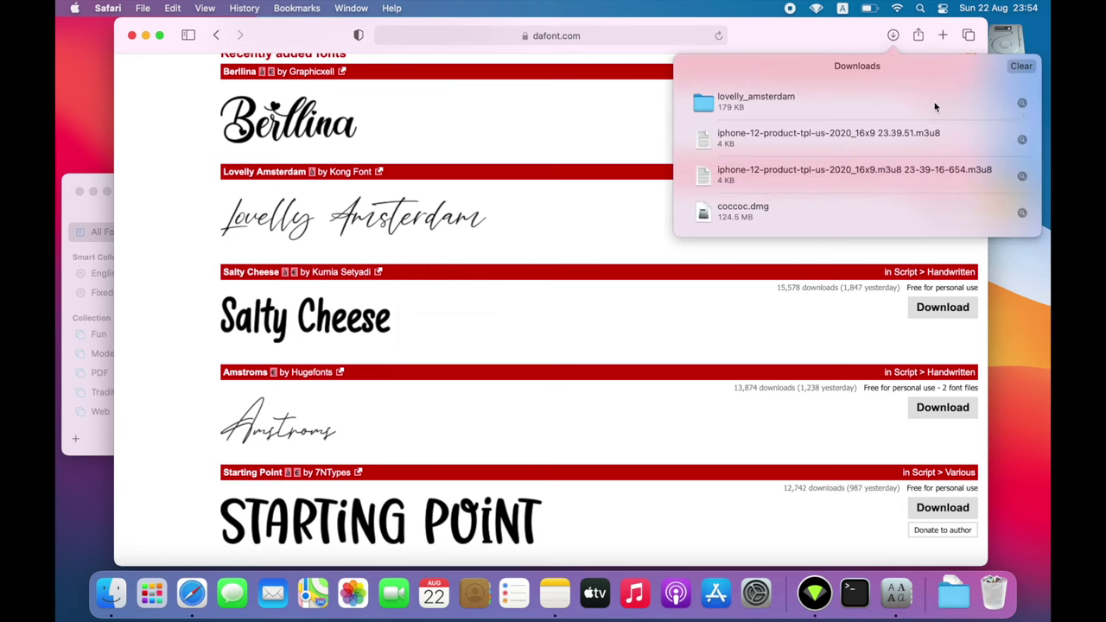
Step: Open the downloaded lovelly_amsterdam folder in Finder and arrange its window so Font Book is visible alongside
click(1023, 104)
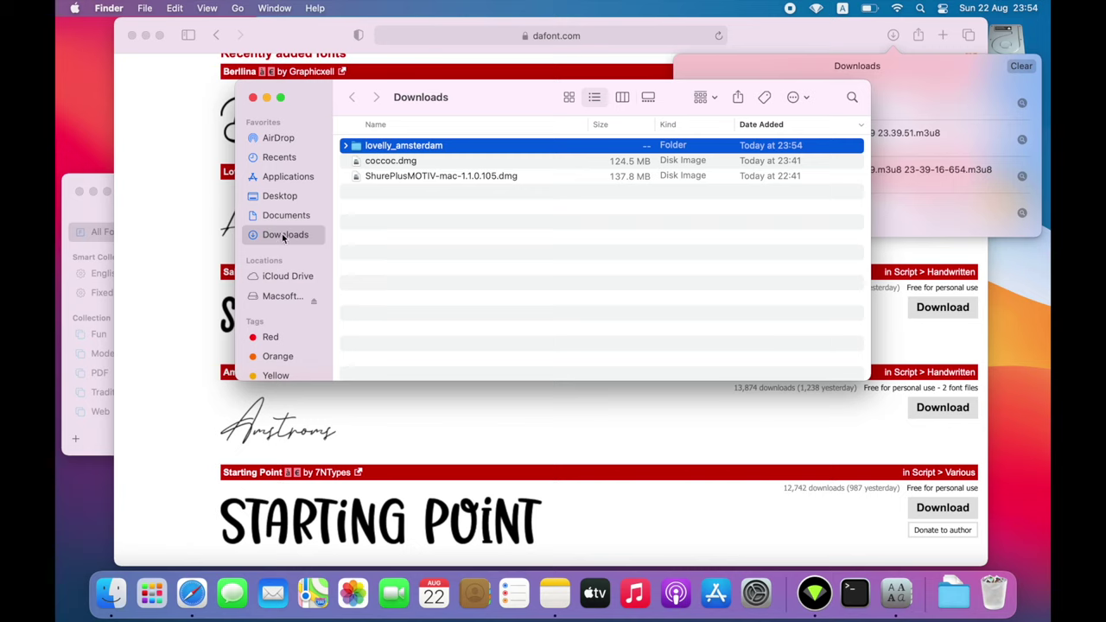
double_click(366, 147)
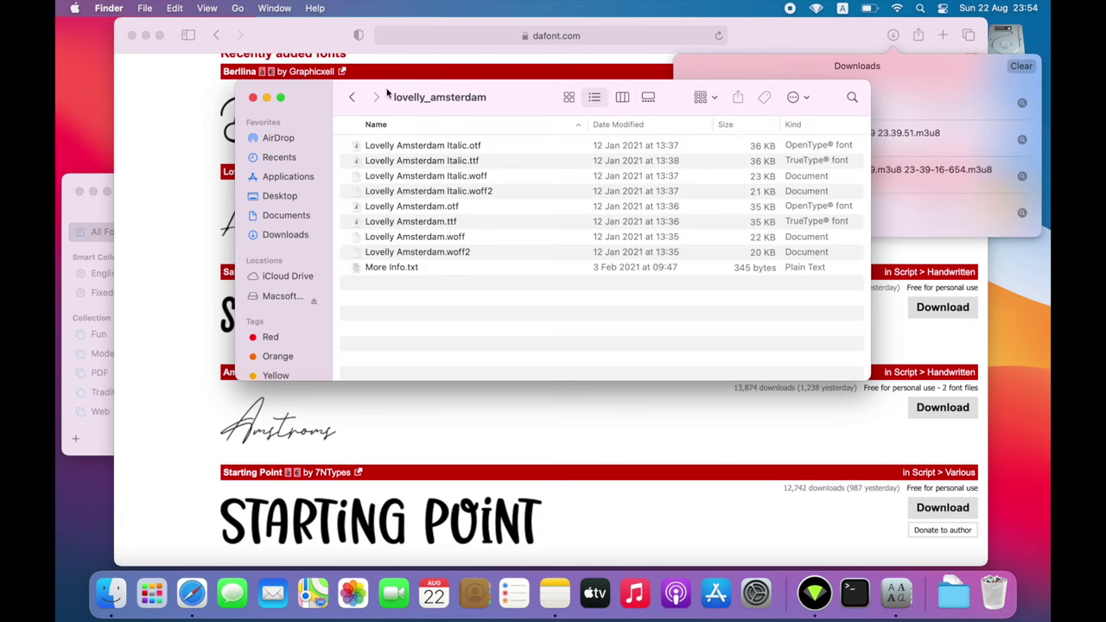
drag(426, 97, 619, 93)
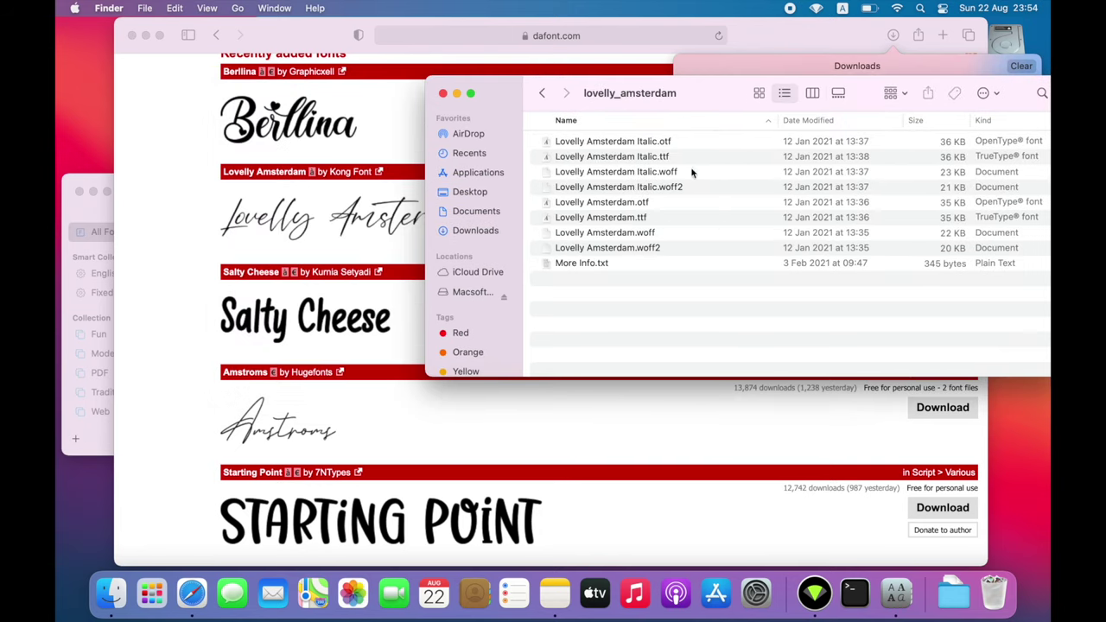
click(74, 217)
click(700, 215)
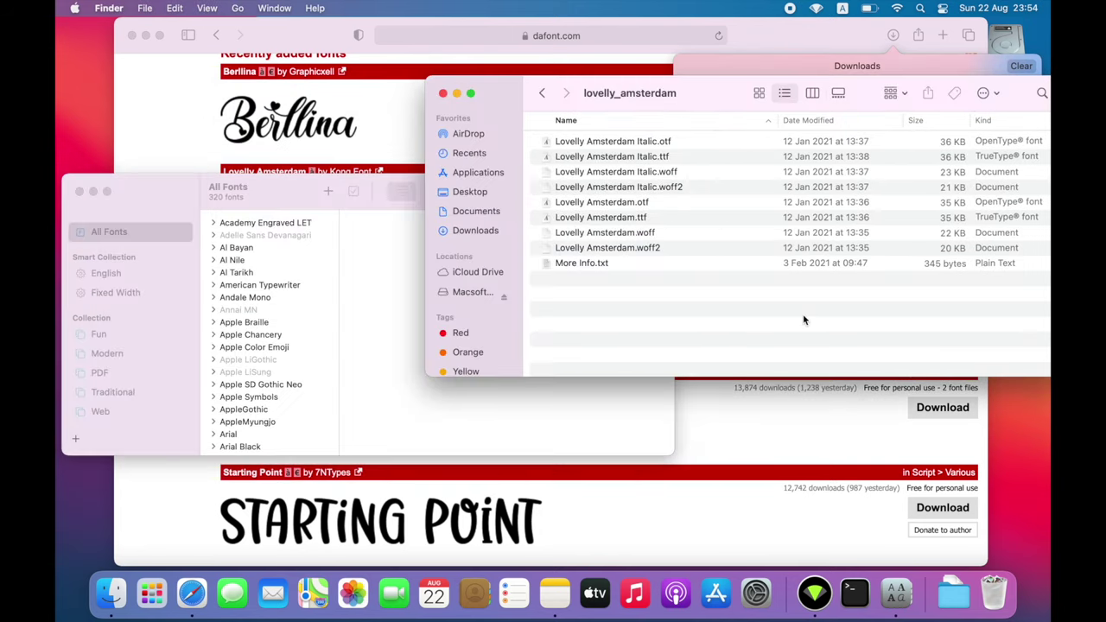
Step: Install Lovelly Amsterdam.ttf by adding it from the Finder folder to Font Book's font list
click(652, 158)
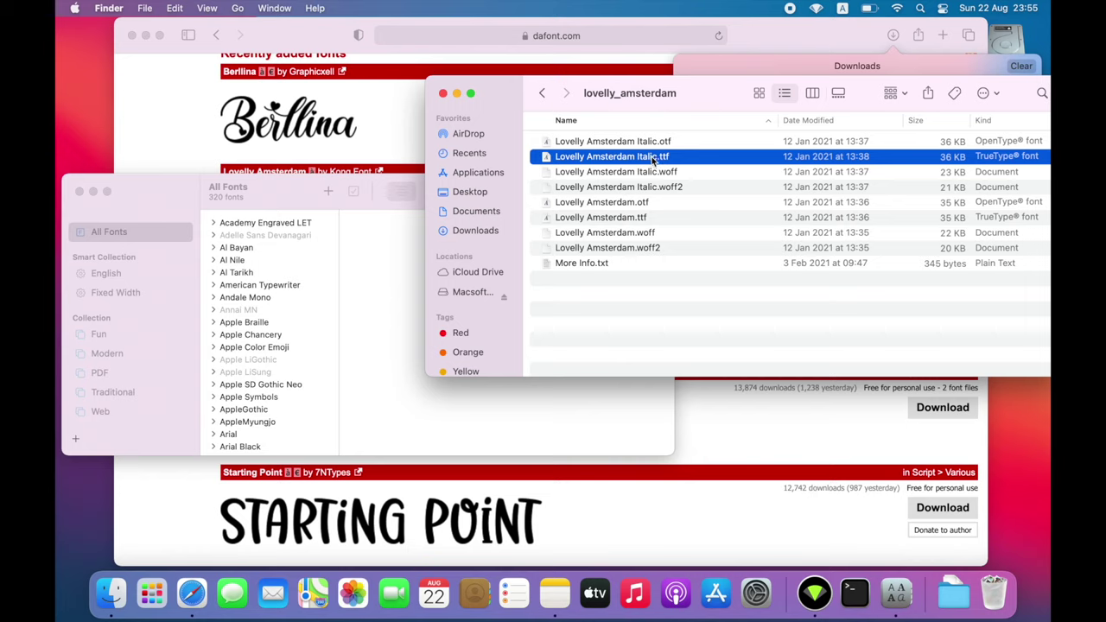
click(606, 219)
drag(606, 219, 399, 240)
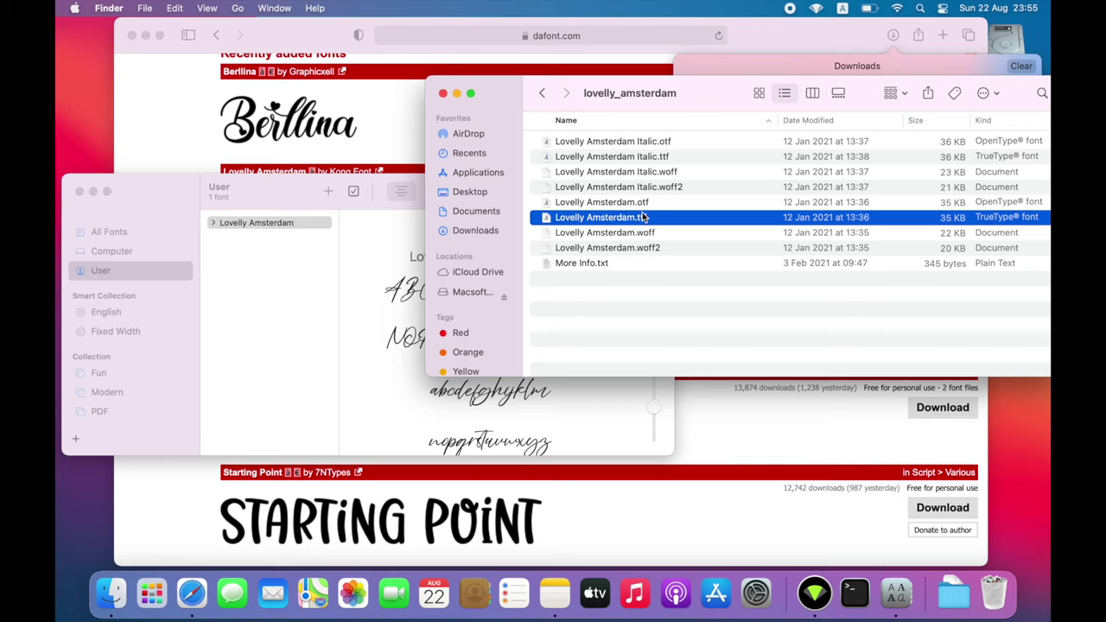
Step: Preview Lovelly Amsterdam Italic.ttf without installing it, and compare Font Book's All Fonts and User lists
click(660, 159)
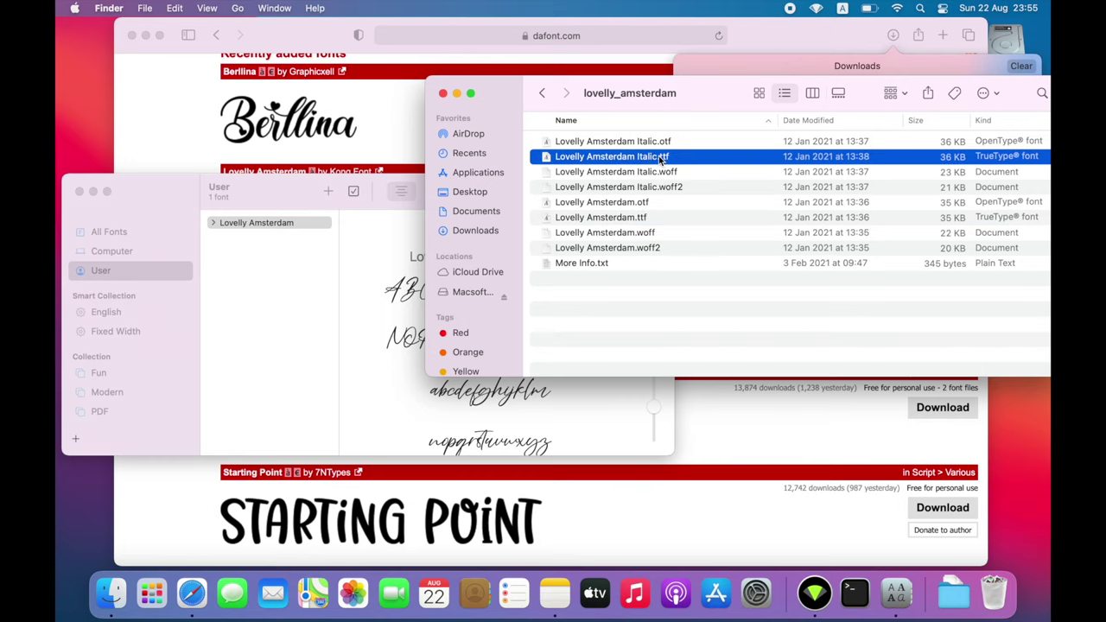
double_click(661, 159)
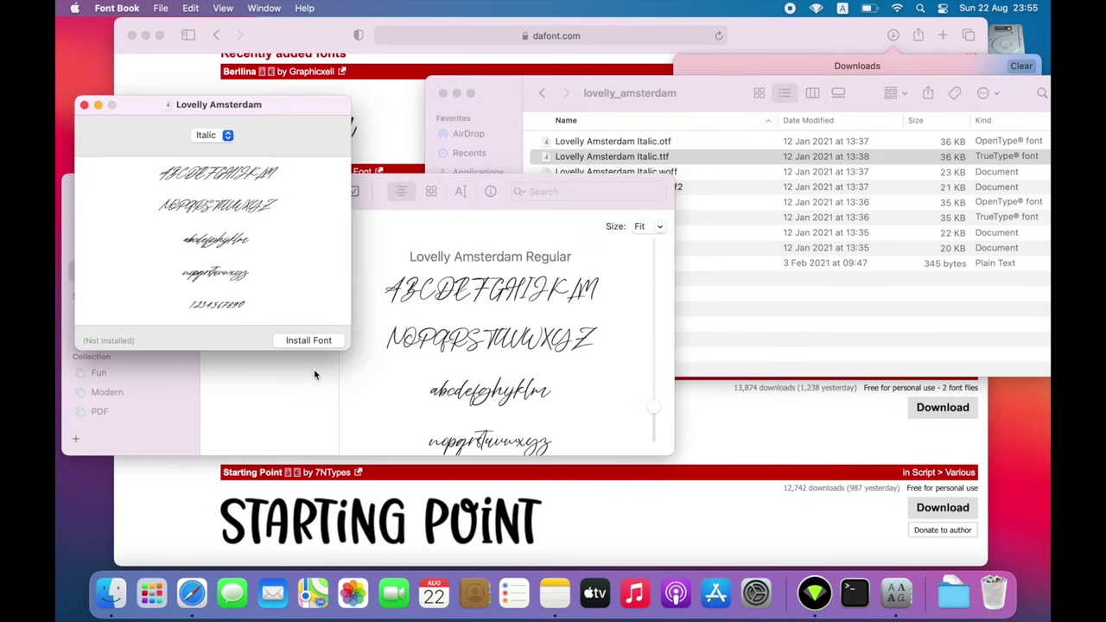
click(83, 104)
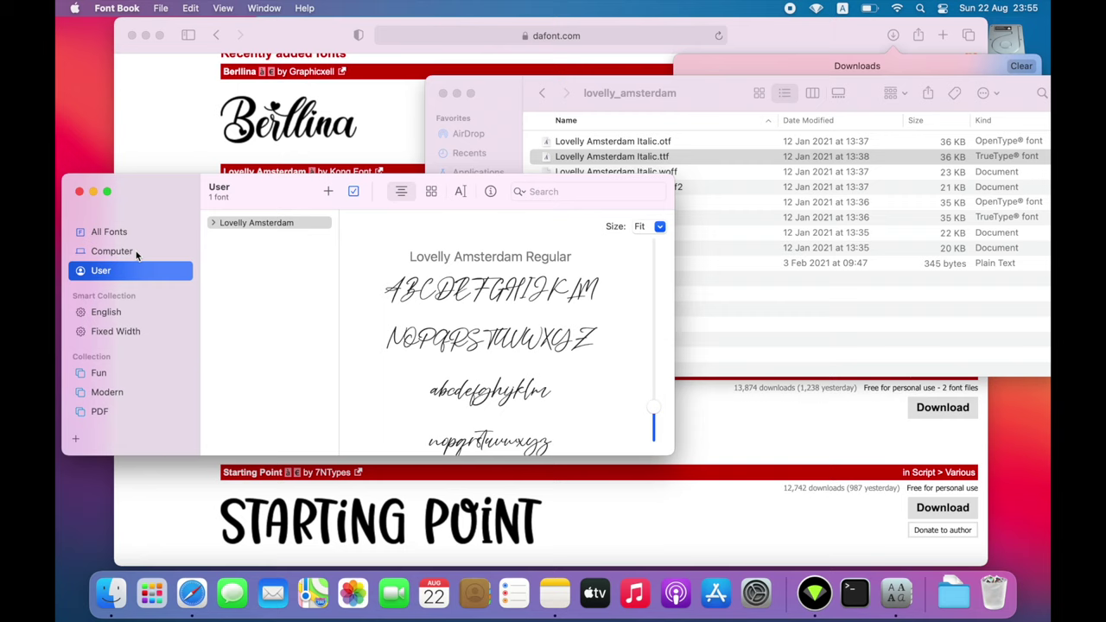
click(110, 233)
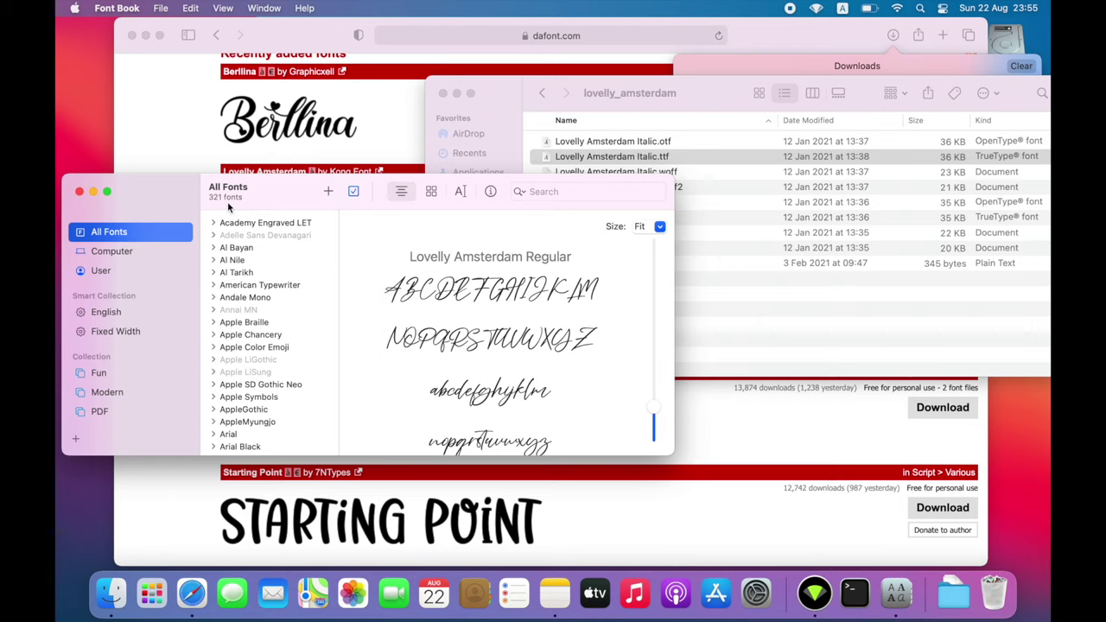
click(100, 273)
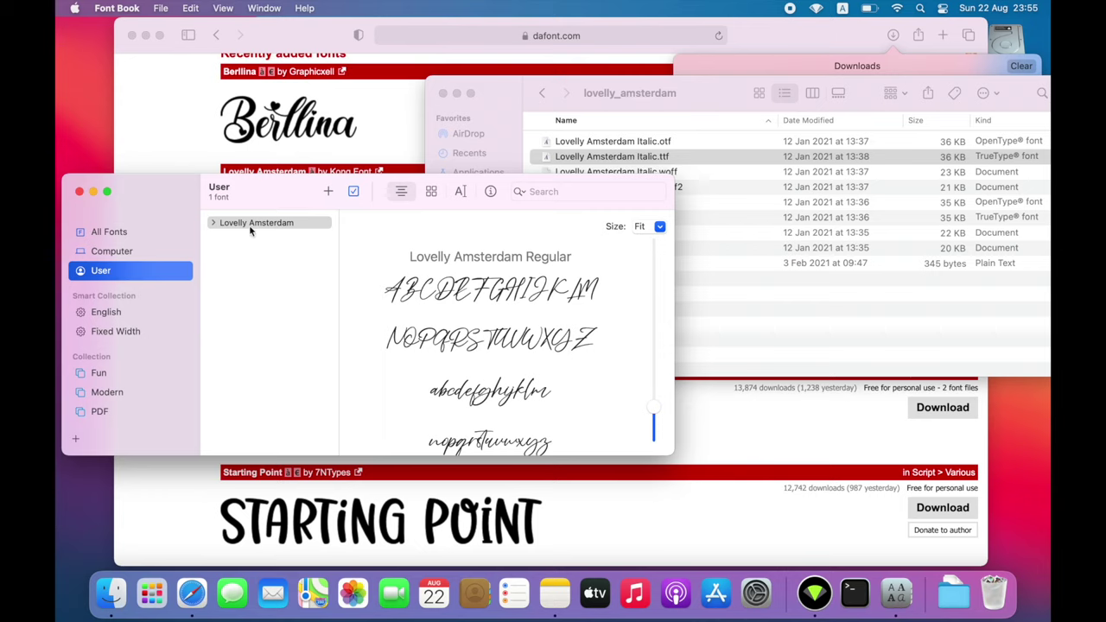
Step: Expand the Lovelly Amsterdam family in the User list and try disabling it, cancelling at the confirmation
click(214, 223)
click(251, 224)
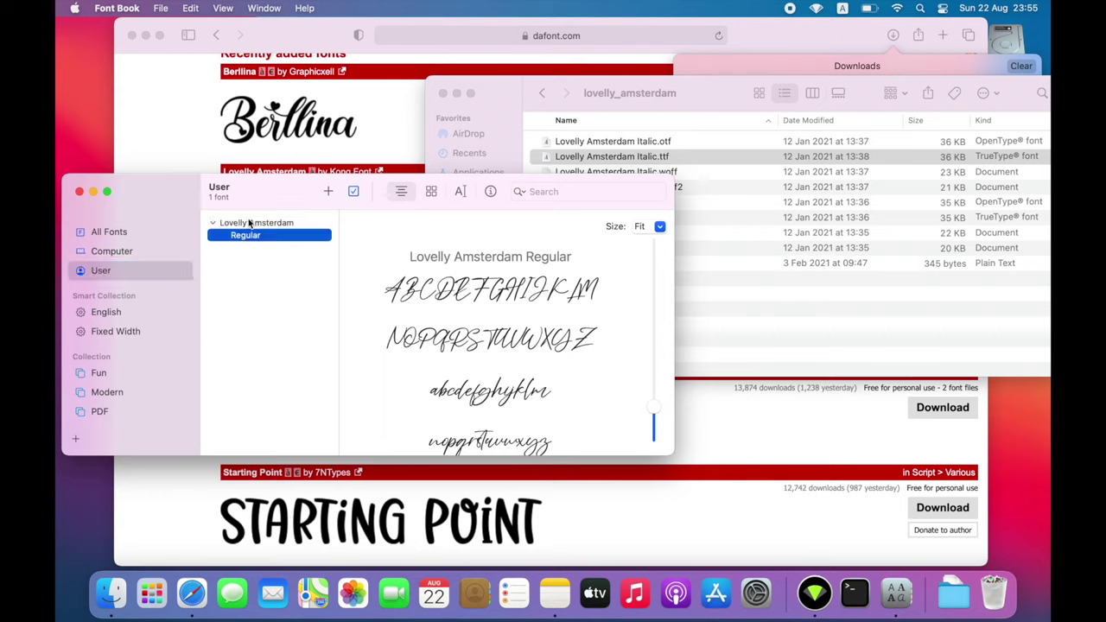
click(354, 192)
click(343, 372)
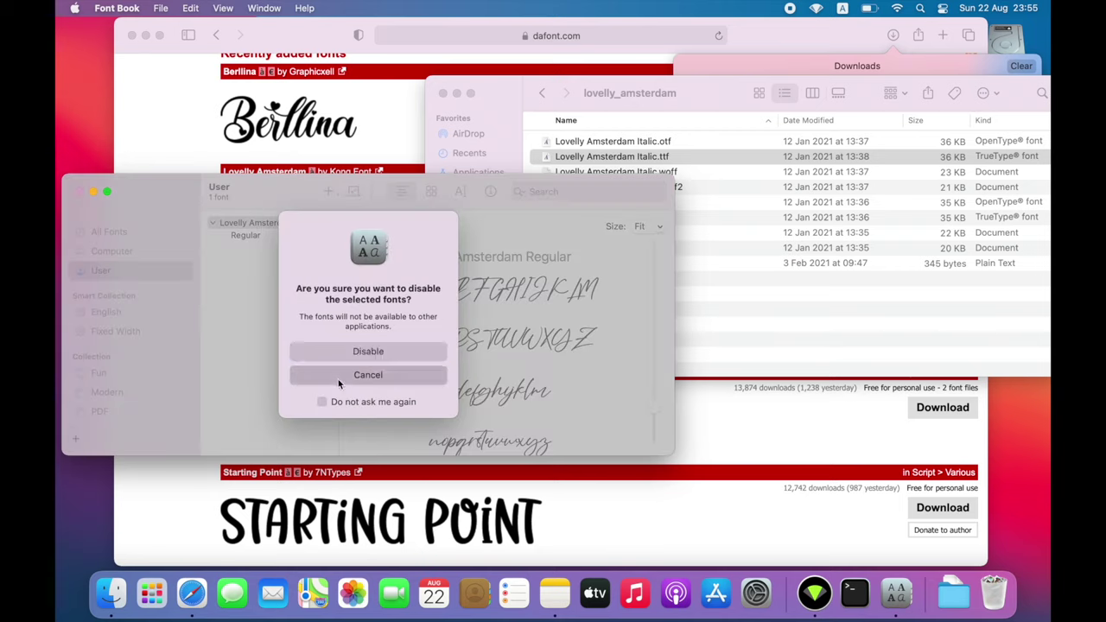
Step: Reveal the installed Lovelly Amsterdam font file in Finder, look at its available file actions, and close the Fonts folder
right_click(256, 222)
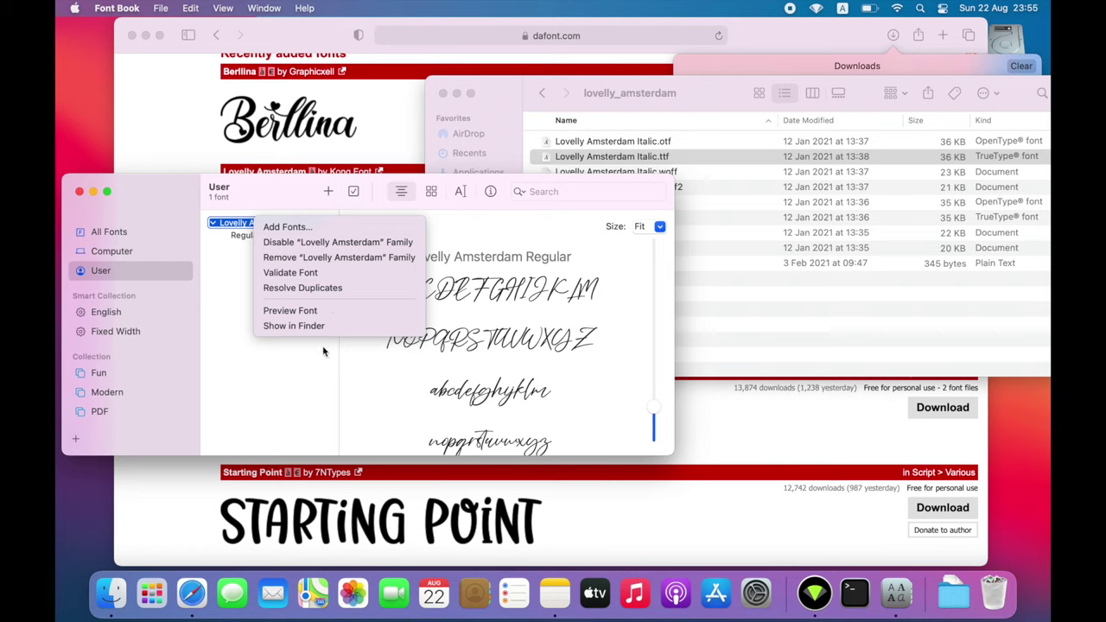
click(305, 325)
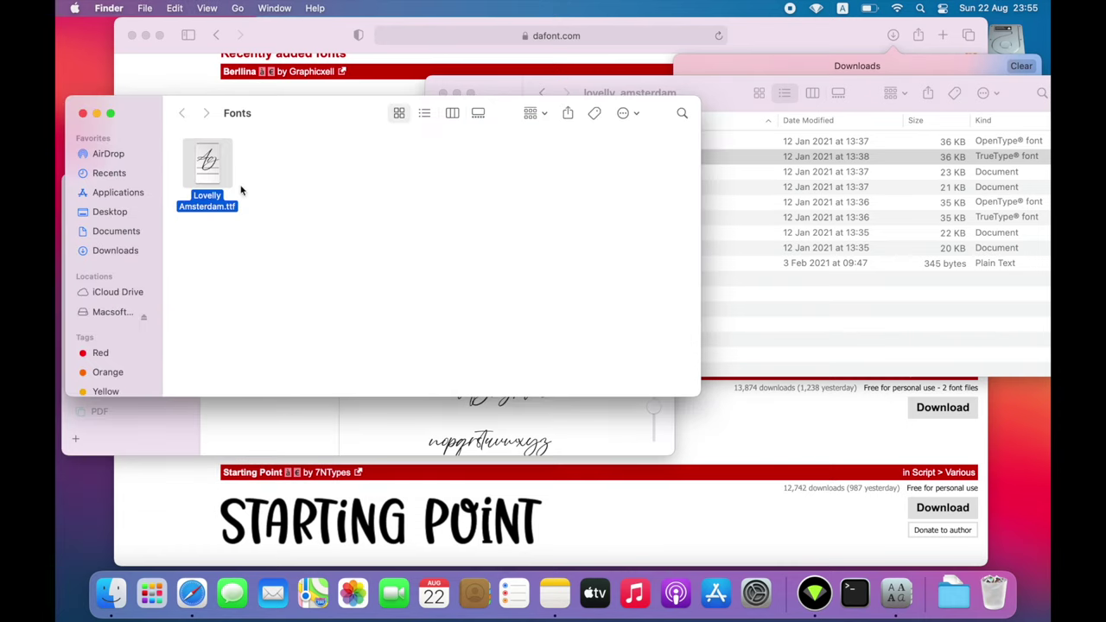
right_click(213, 169)
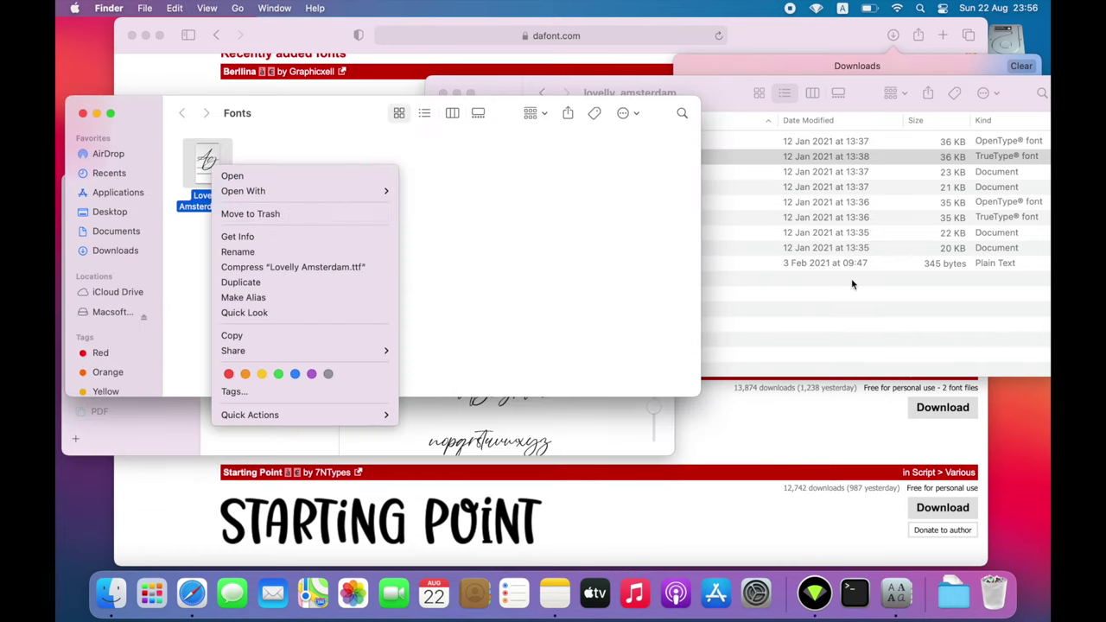
click(554, 267)
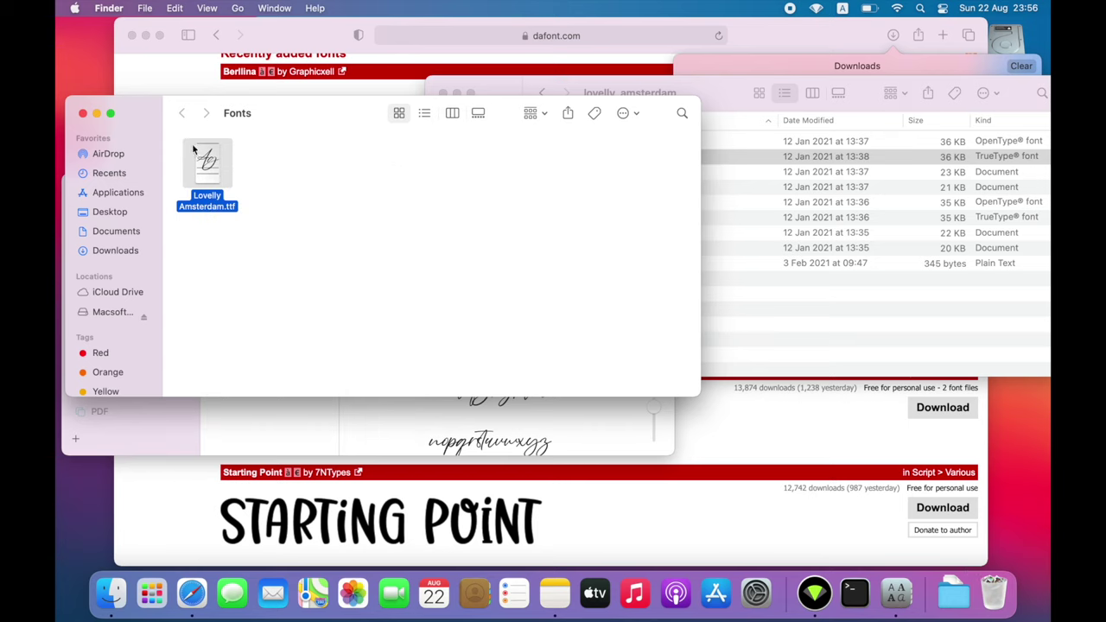
click(83, 113)
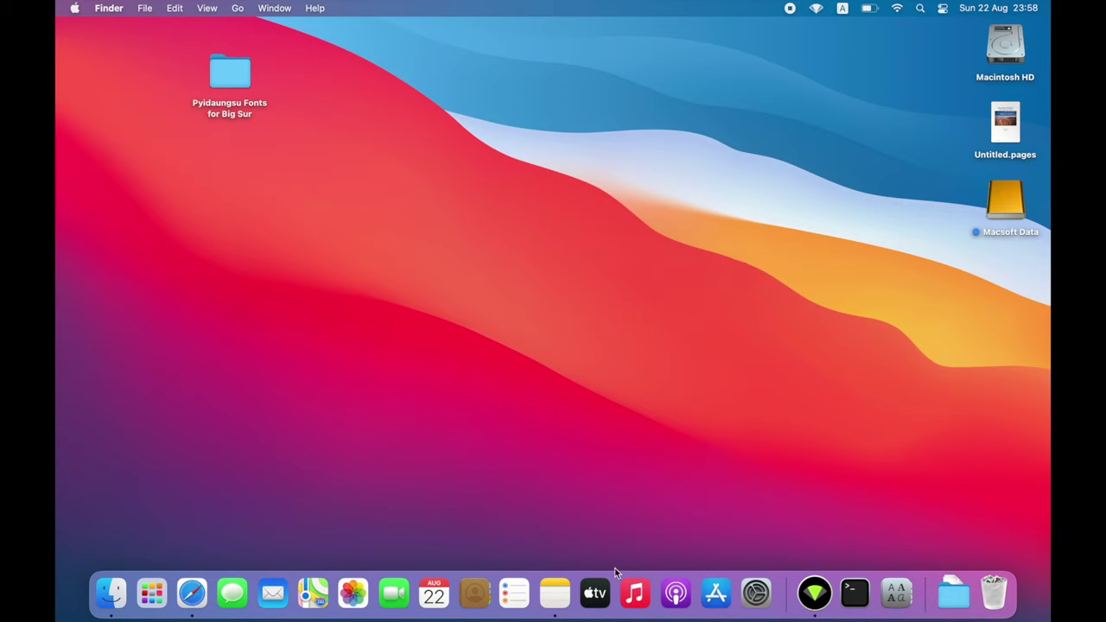
Step: Open the keyboard input sources in System Preferences and view the Myanmar layout
click(756, 593)
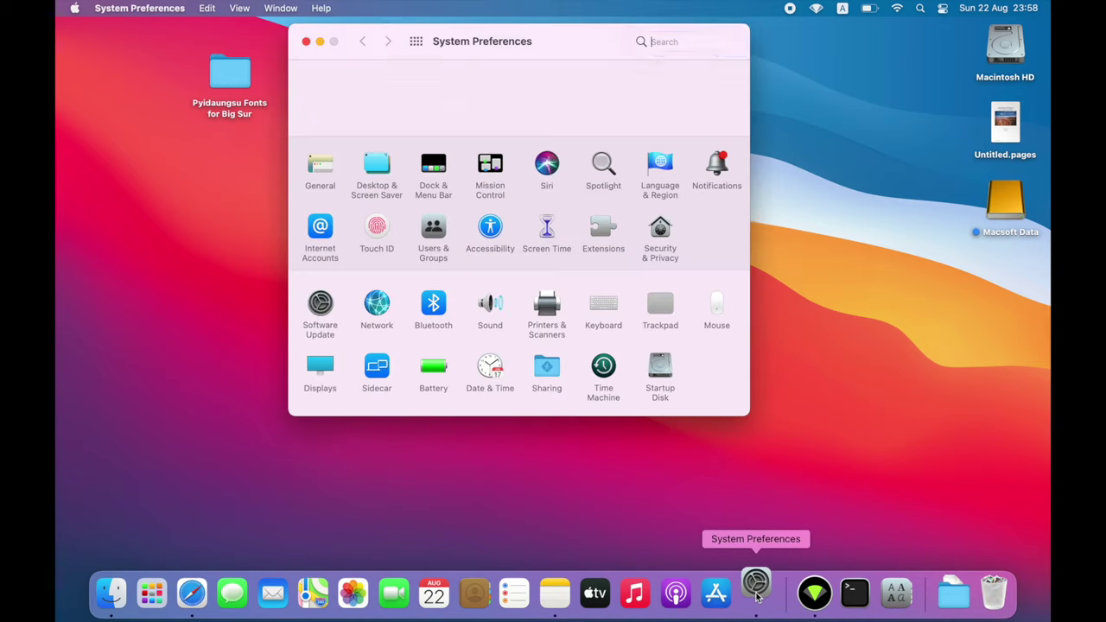
click(605, 304)
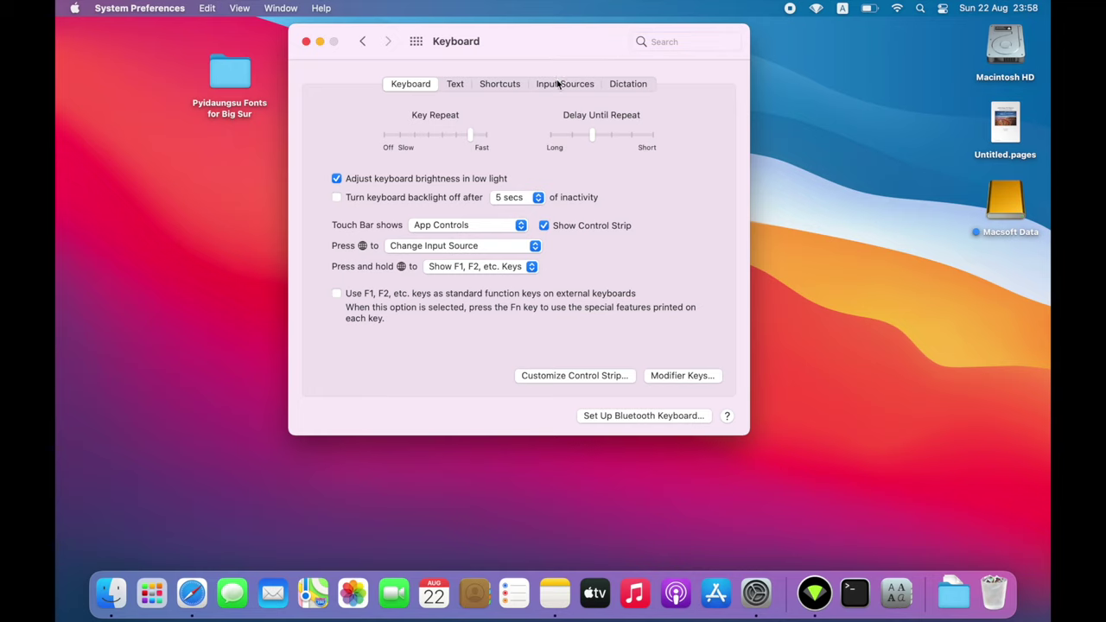
click(558, 84)
click(351, 137)
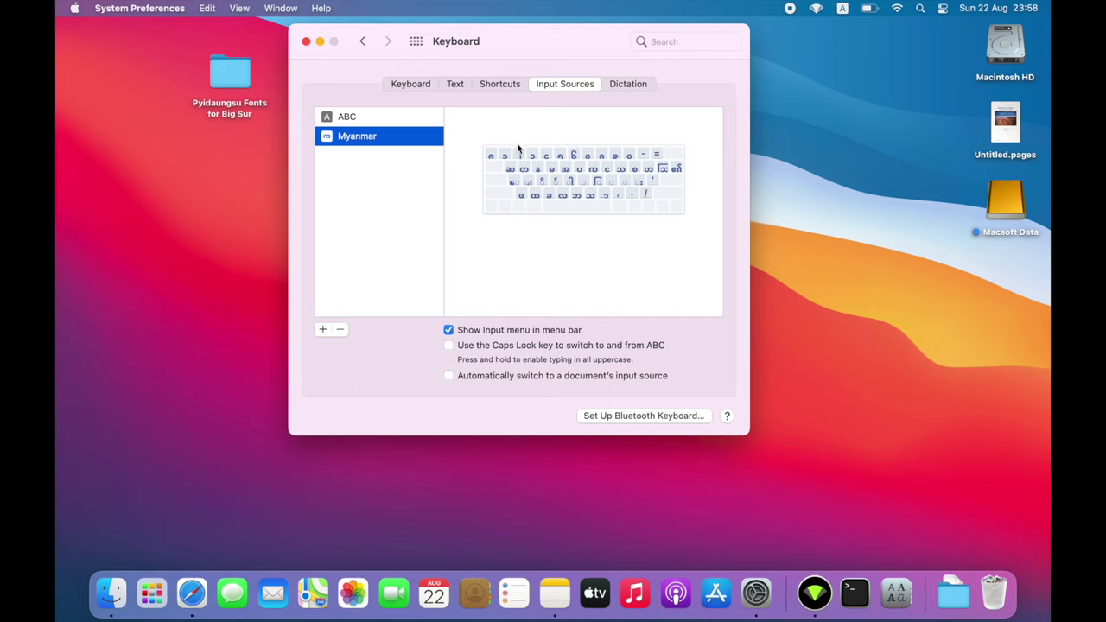
Step: Browse the Burmese input sources available for adding, view Myanmar - QWERTY, and leave without adding any
click(322, 330)
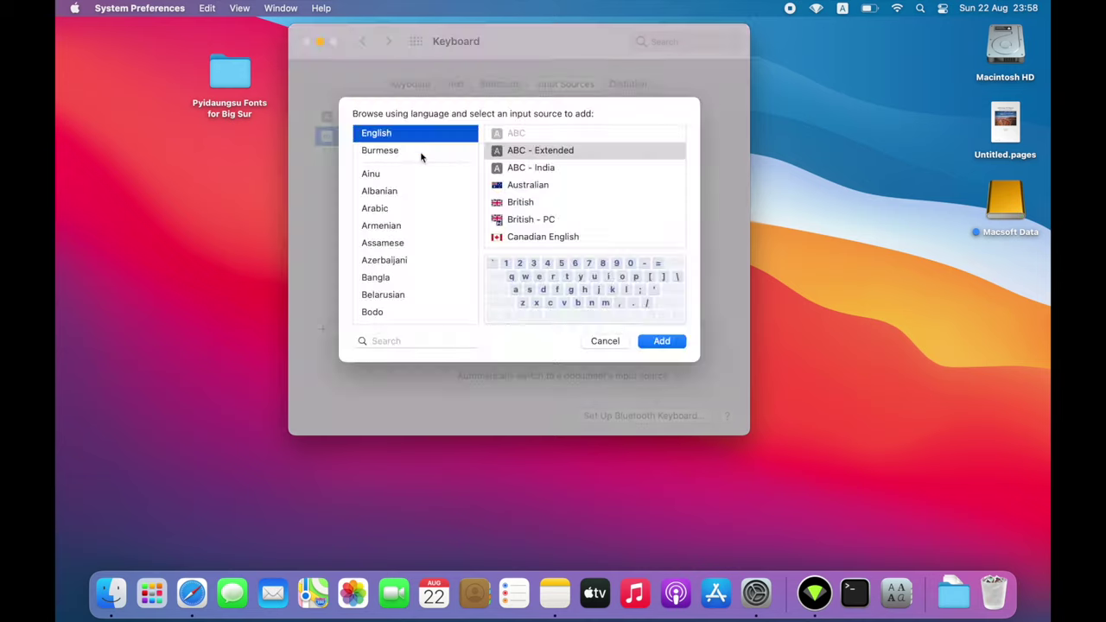
click(391, 151)
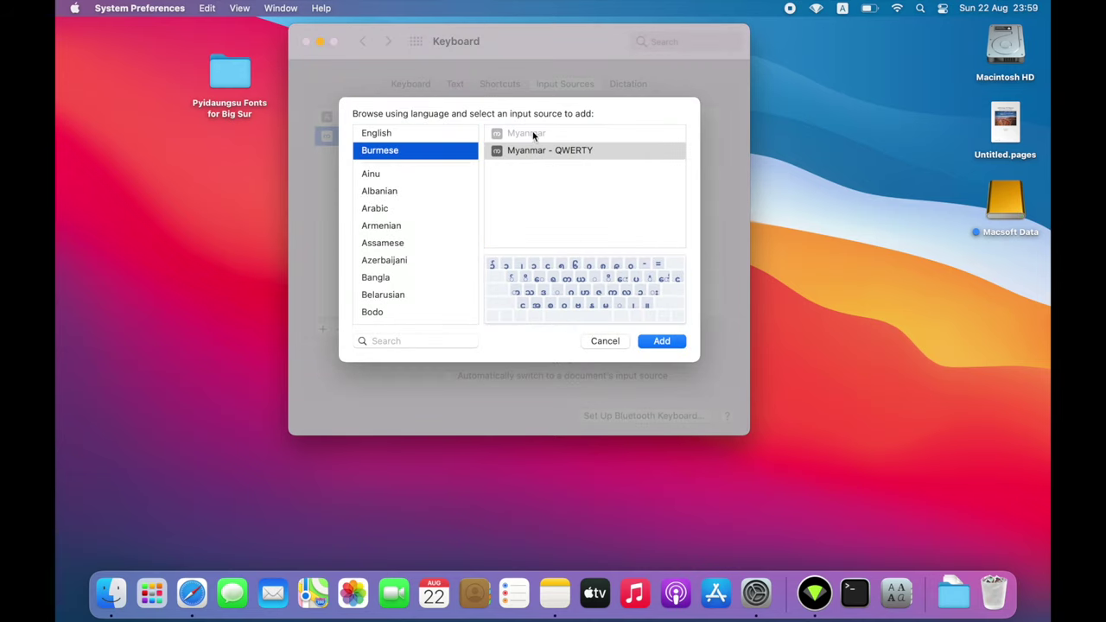
click(519, 138)
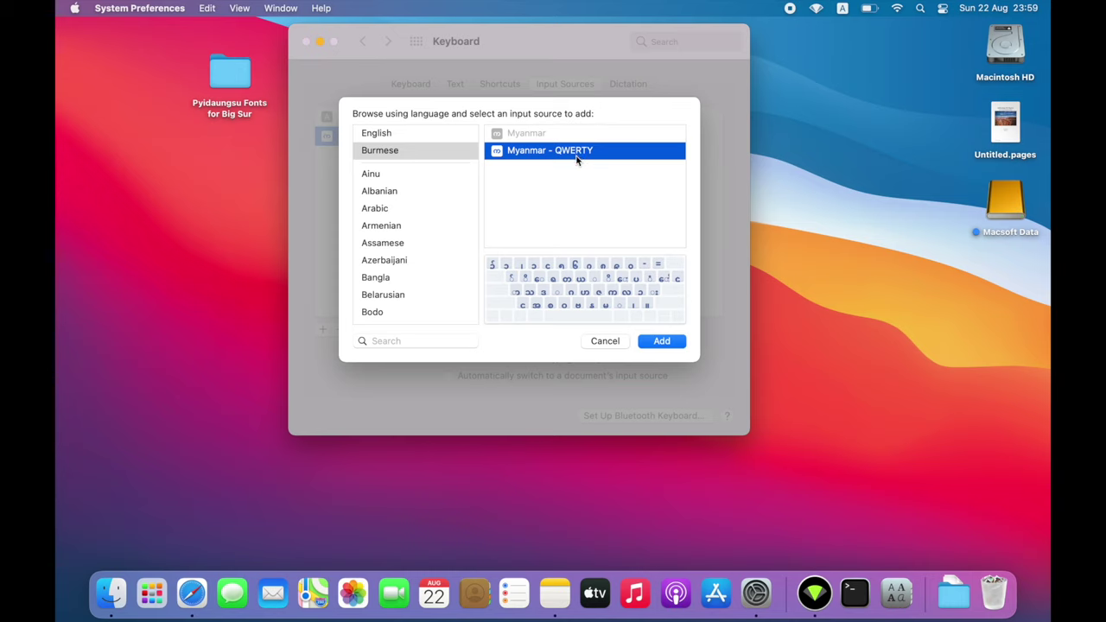
click(610, 342)
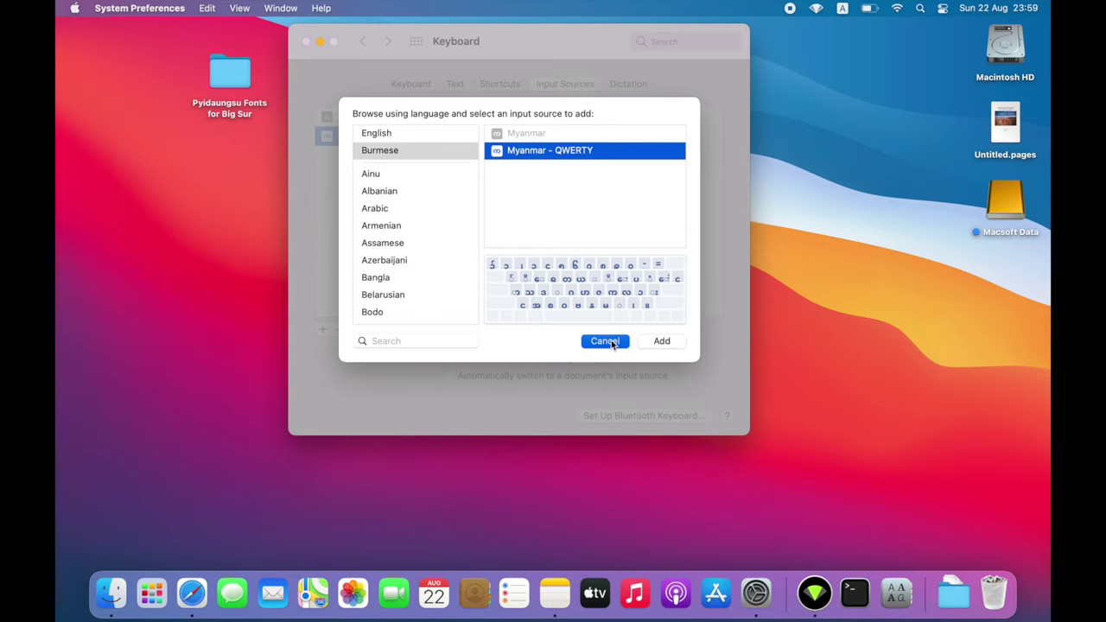
drag(611, 340, 617, 335)
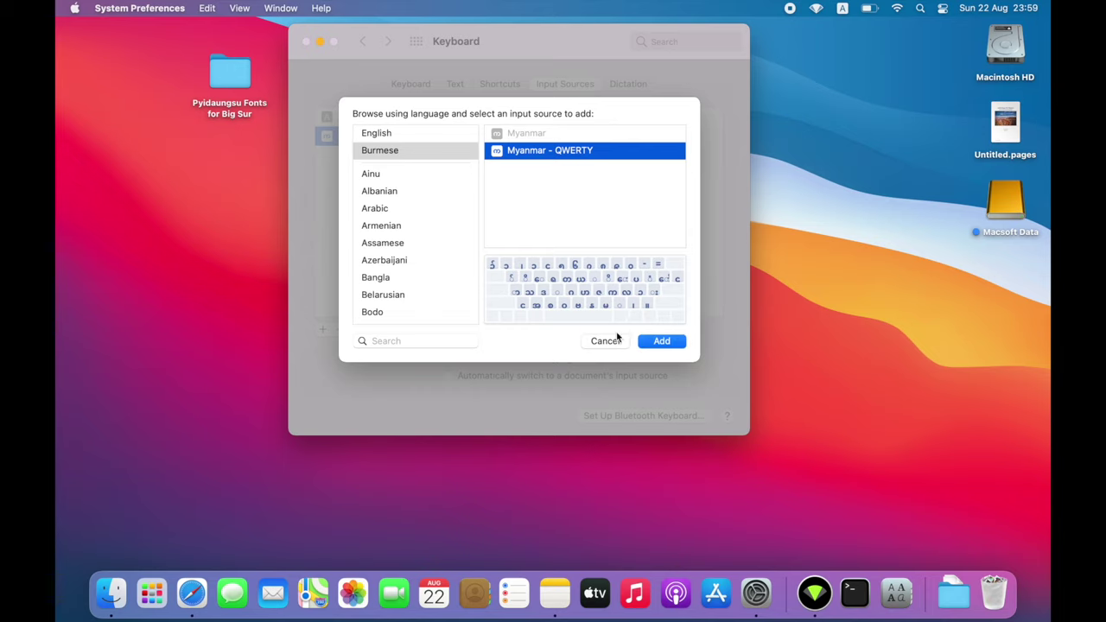
key(Return)
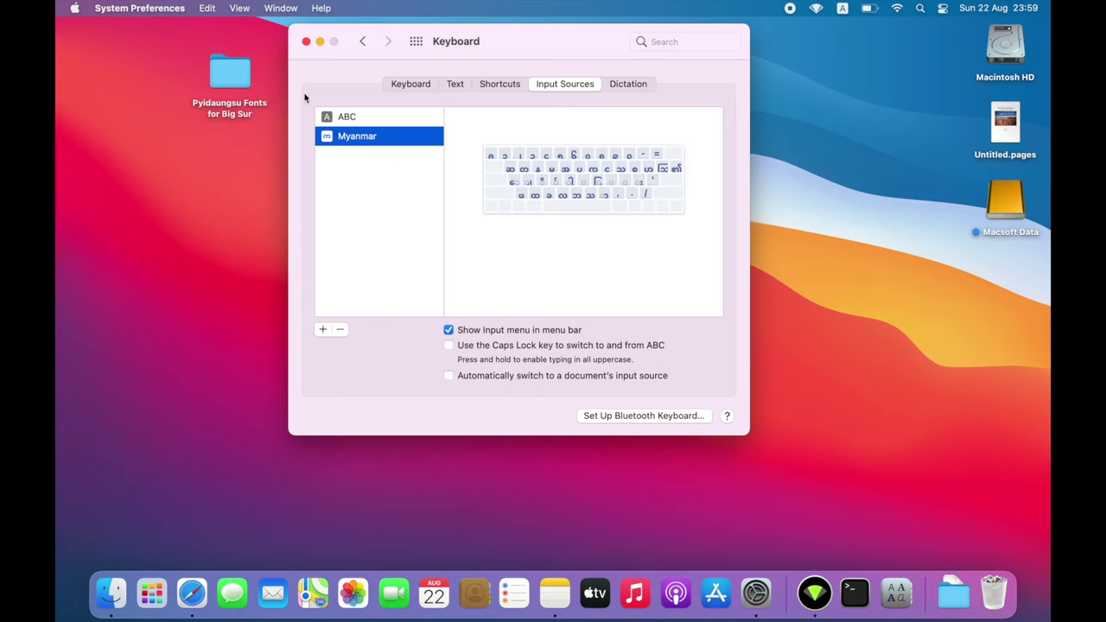
Step: Open the Pyidaungsu Fonts for Big Sur folder from the desktop, move its window aside, and launch keymagic-1.5.5.pkg
double_click(234, 77)
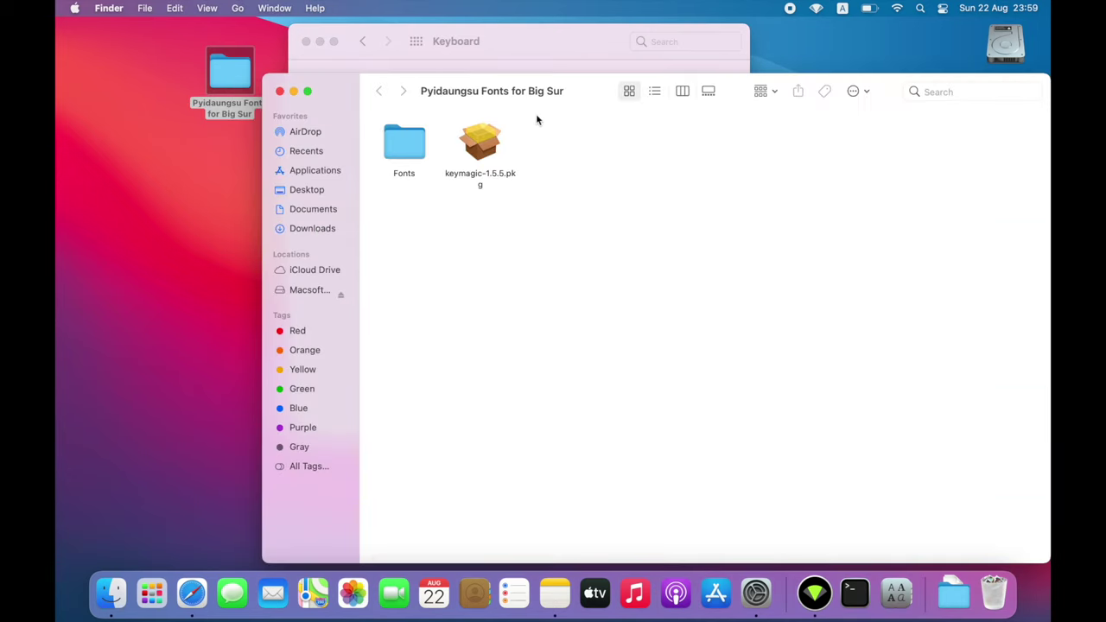
drag(550, 98, 820, 221)
double_click(743, 257)
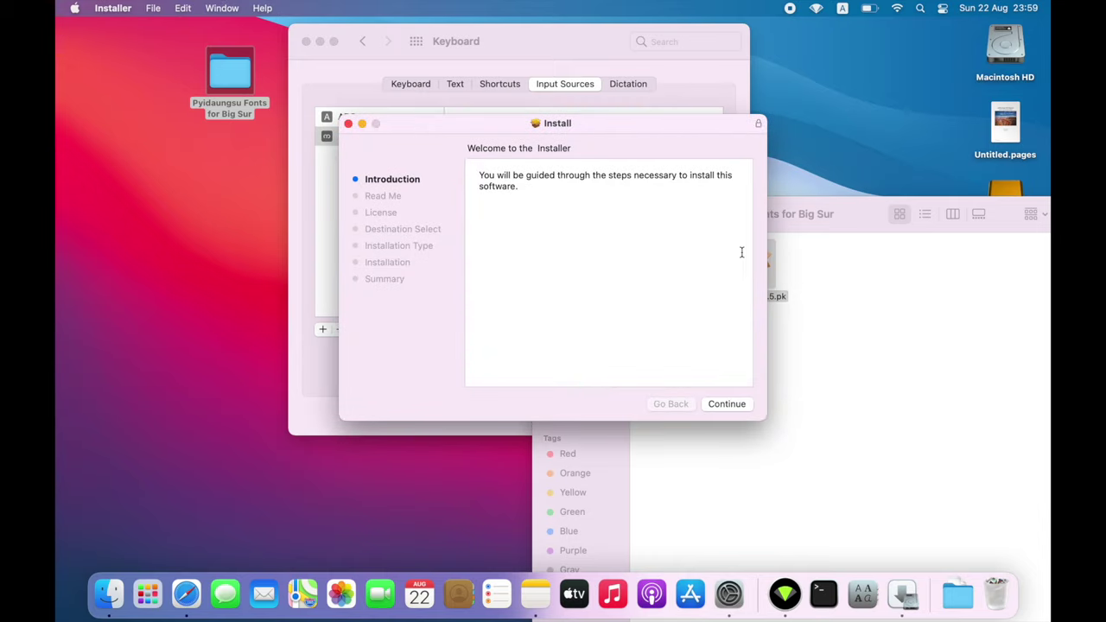
Step: Install KeyMagic, agreeing to the software license and authorising the installation with the account password
click(726, 404)
click(724, 405)
click(723, 404)
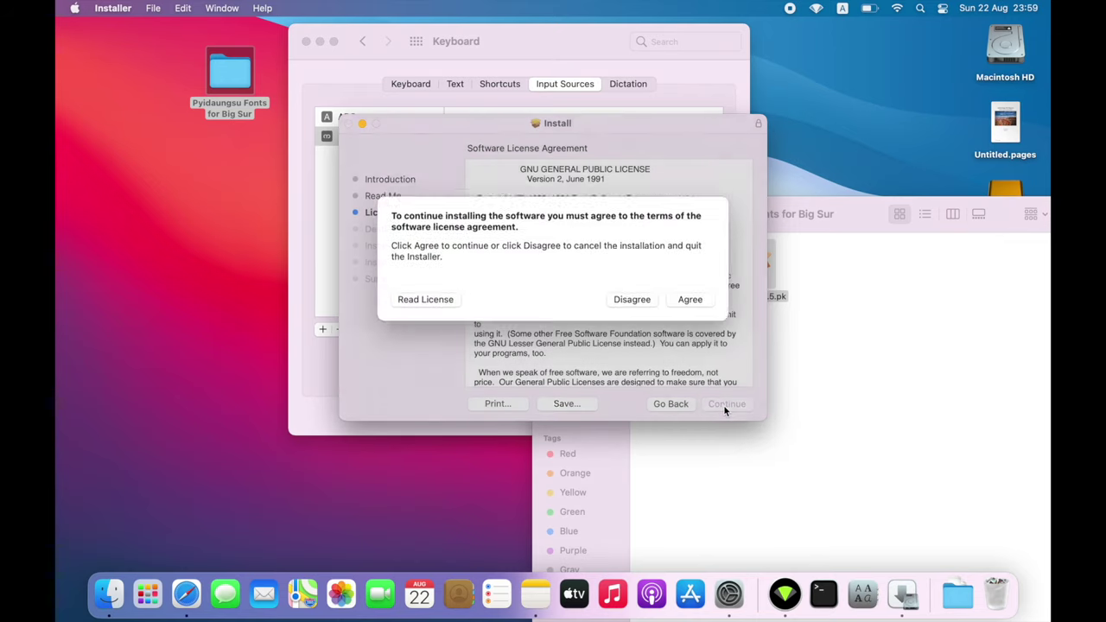
click(700, 311)
click(726, 403)
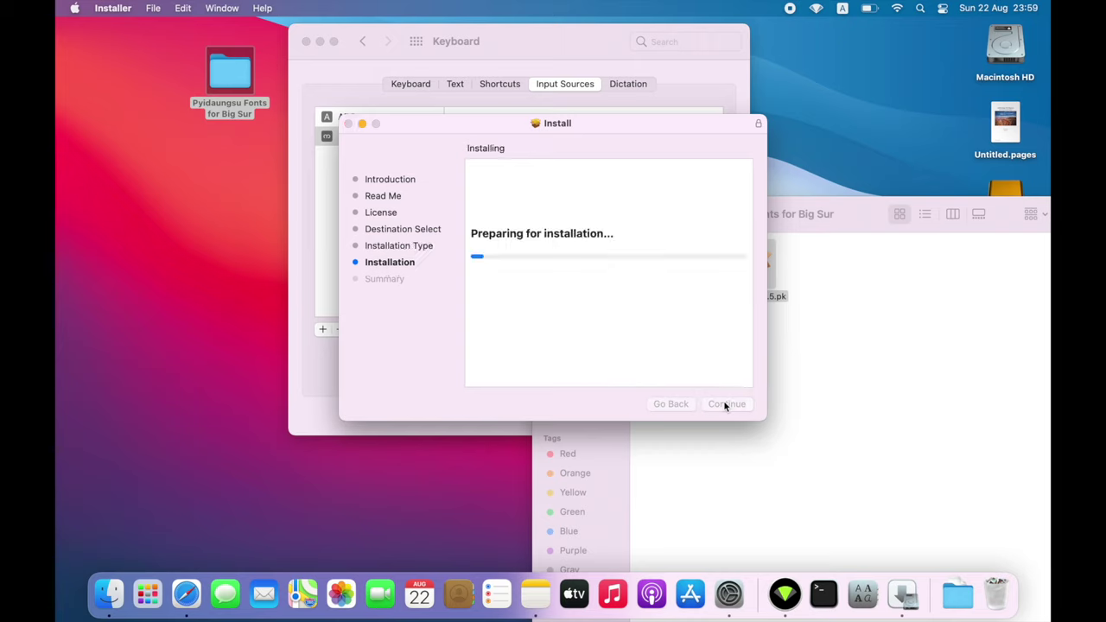
text(****)
key(Return)
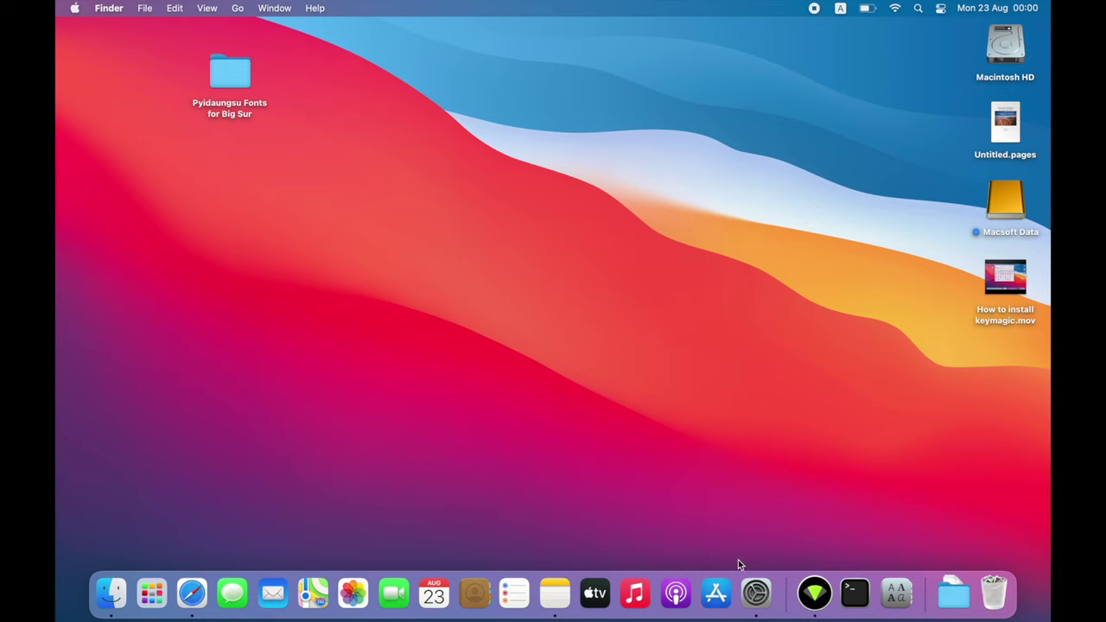
Step: Search the available keyboard input sources in System Preferences for "key" and add KeyMagic
click(756, 593)
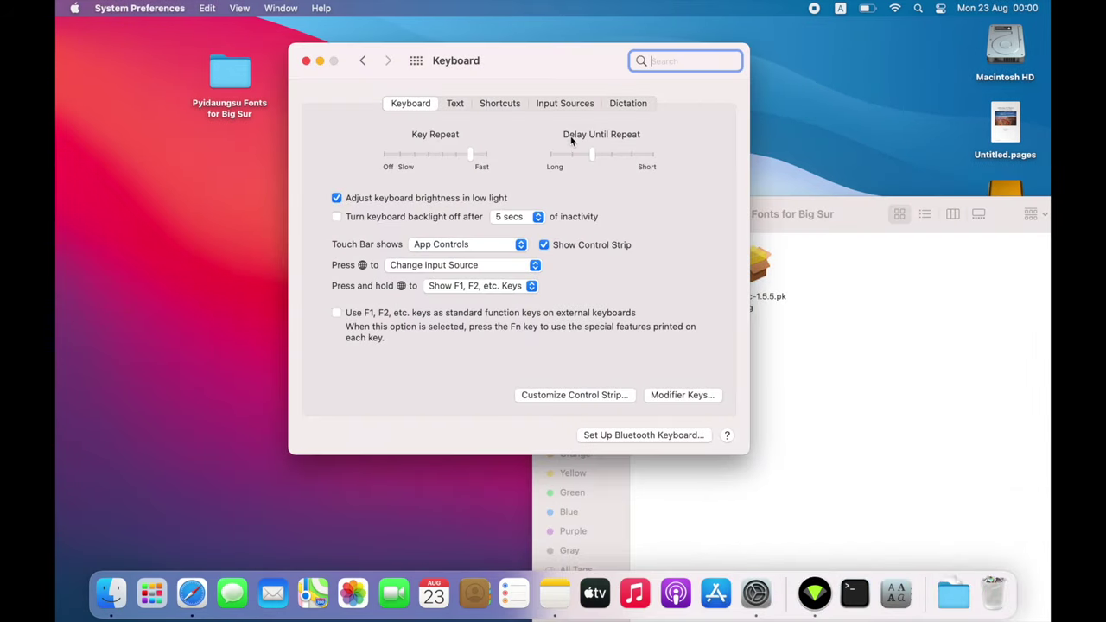
click(567, 104)
click(322, 349)
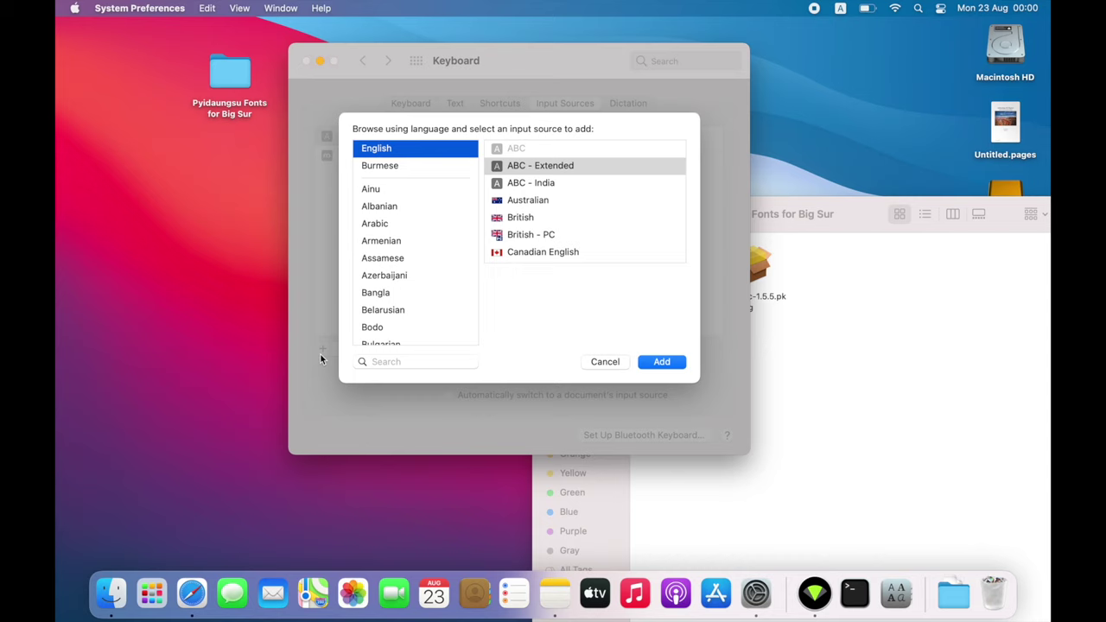
scroll(388, 259, down, 10)
click(406, 360)
text(key)
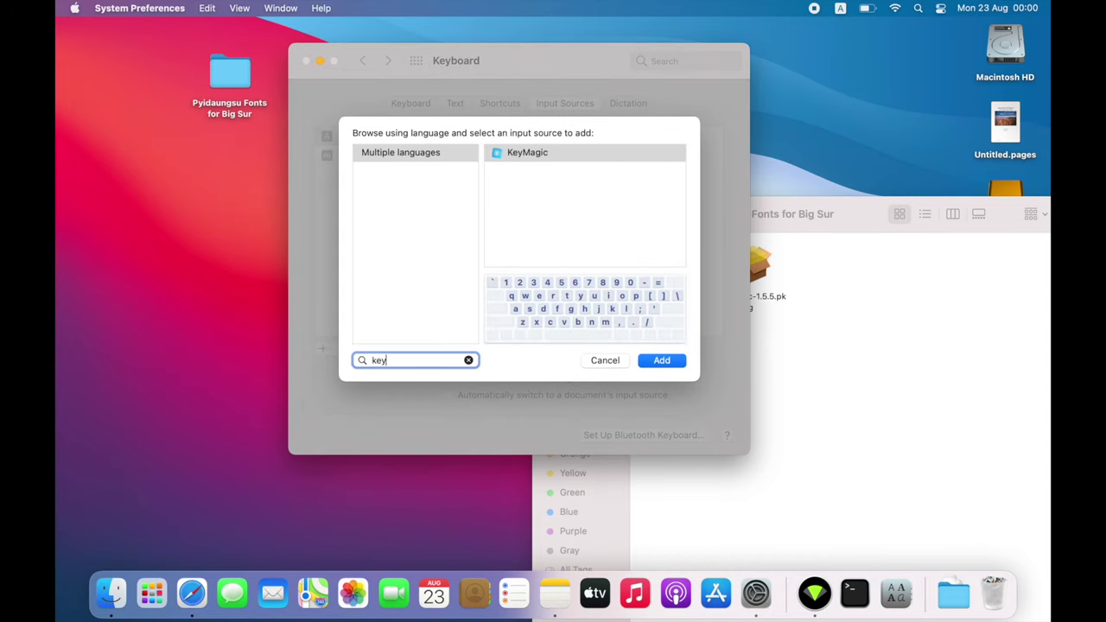
click(521, 156)
key(Return)
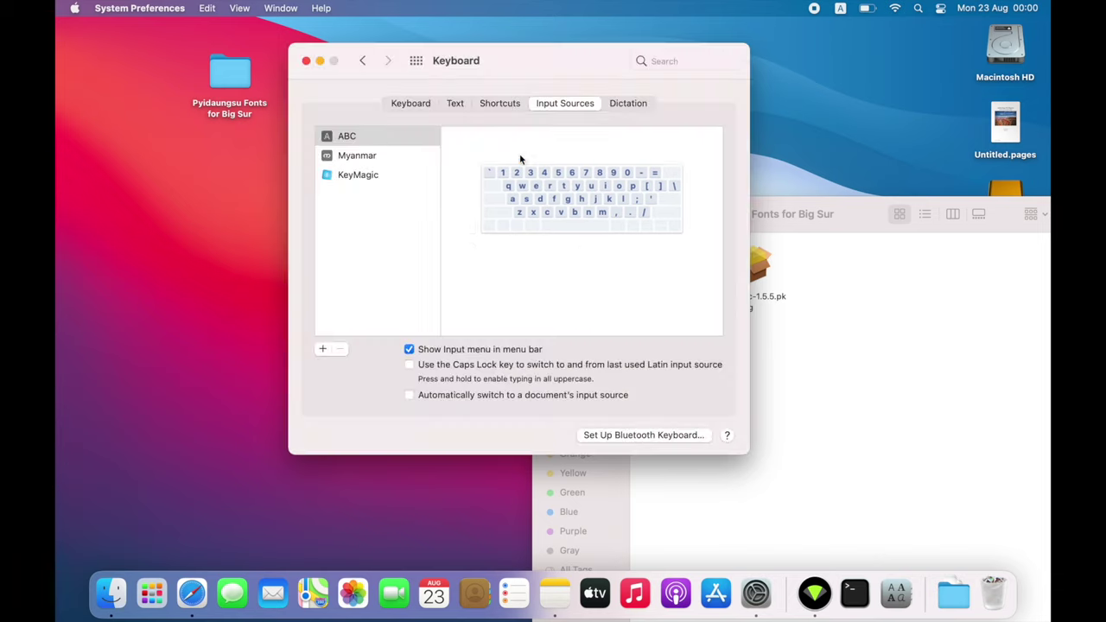
Step: Browse the Chinese, Simplified input sources without adding any, and return to the general keyboard settings
click(322, 348)
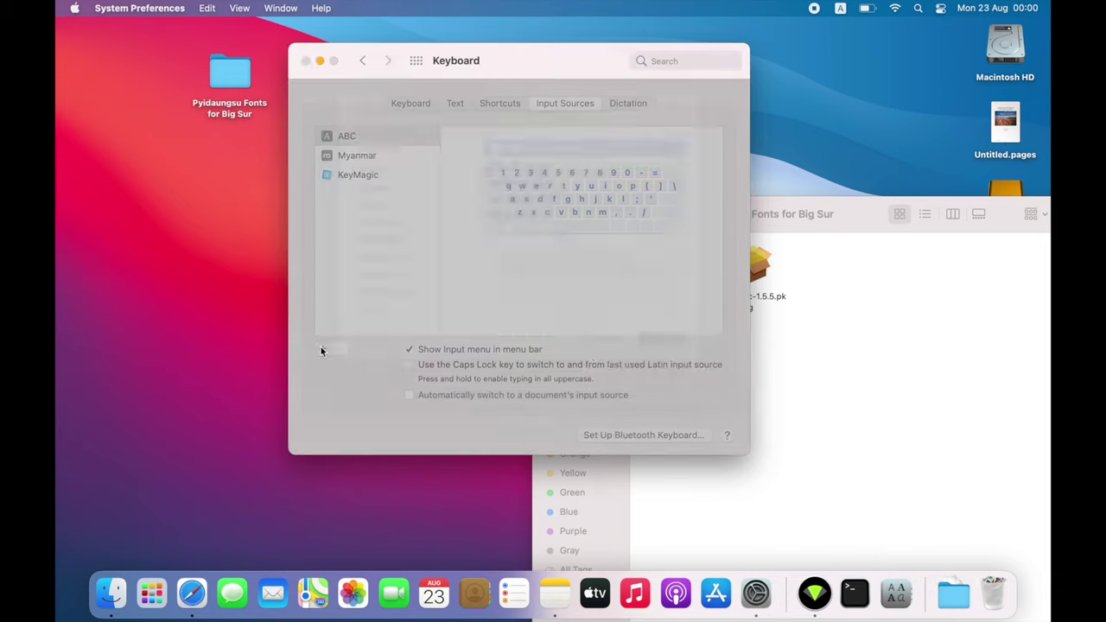
scroll(384, 307, down, 4)
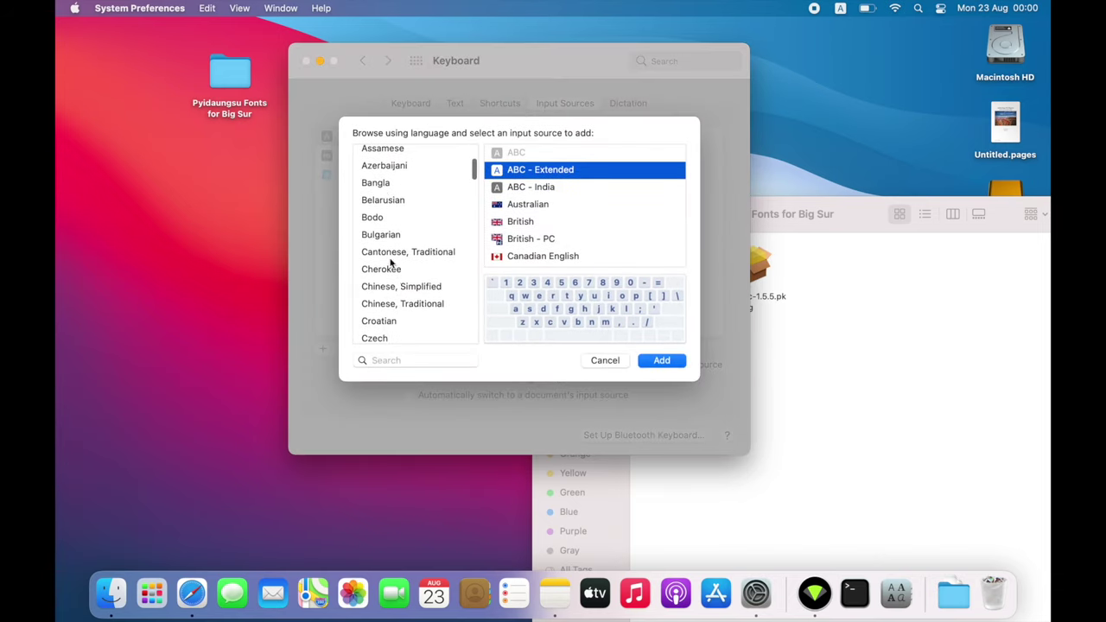
click(412, 292)
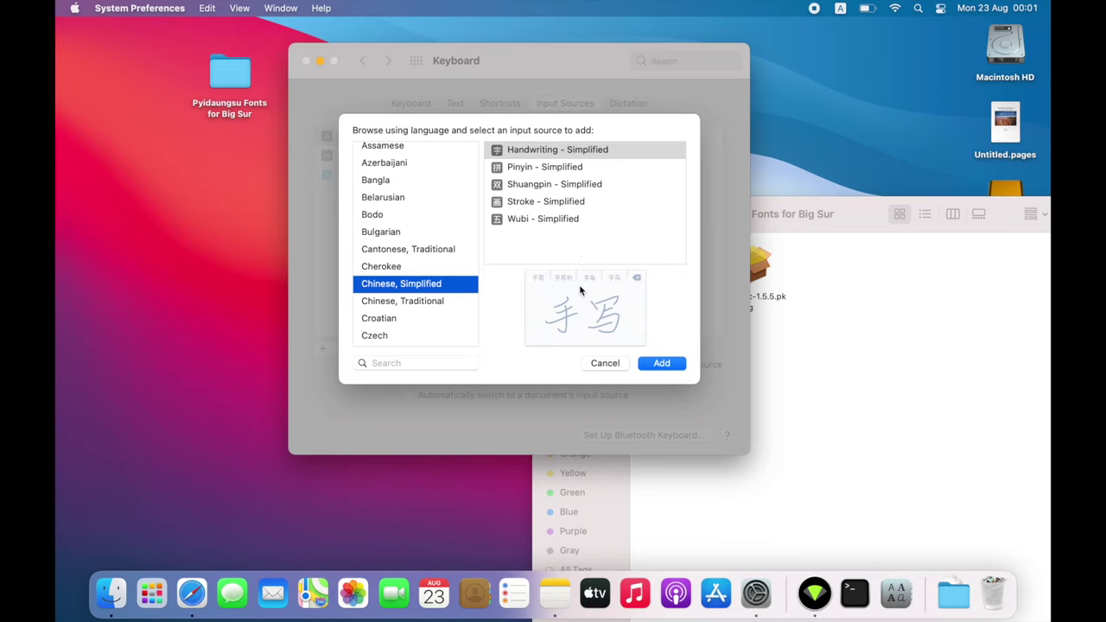
click(608, 364)
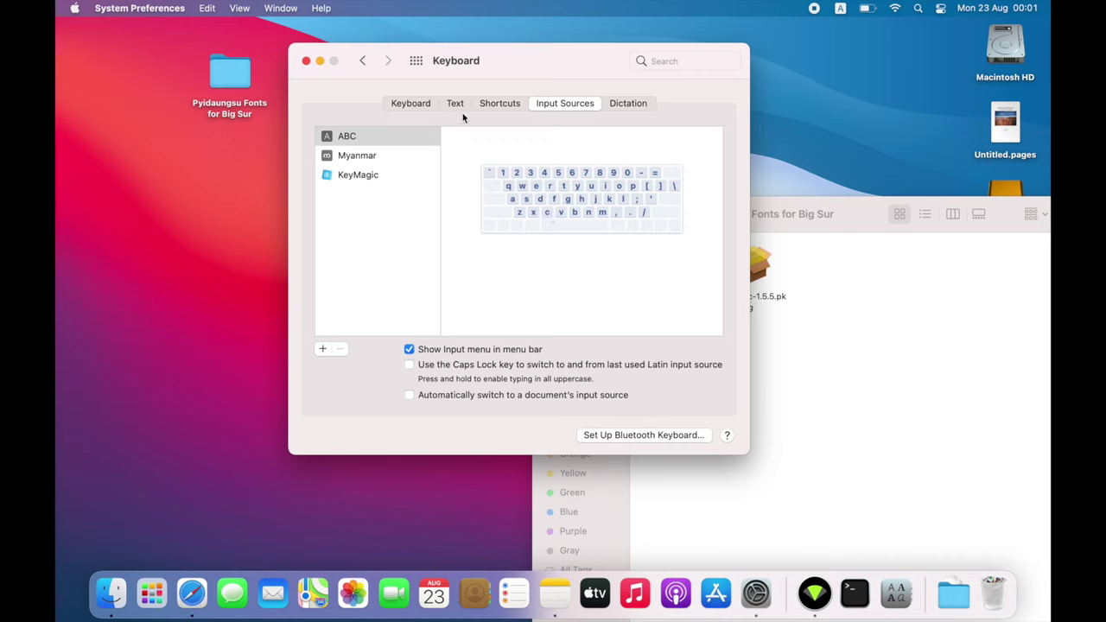
click(413, 103)
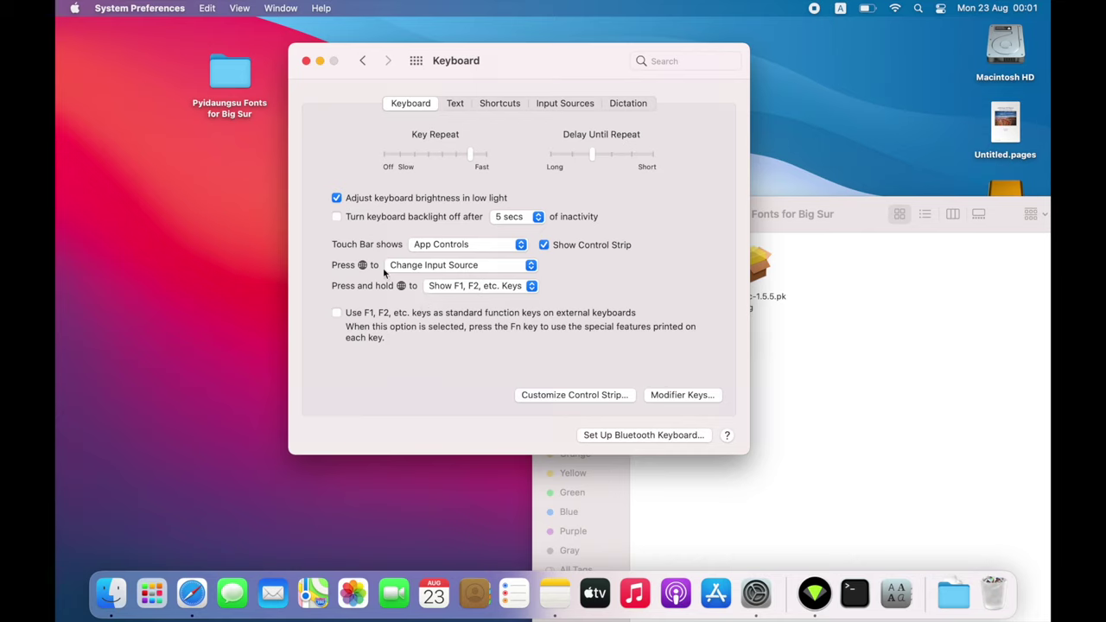
Step: Set the Globe key to Show Emoji & Symbols, and try it by bringing up the emoji picker in a new note
click(416, 267)
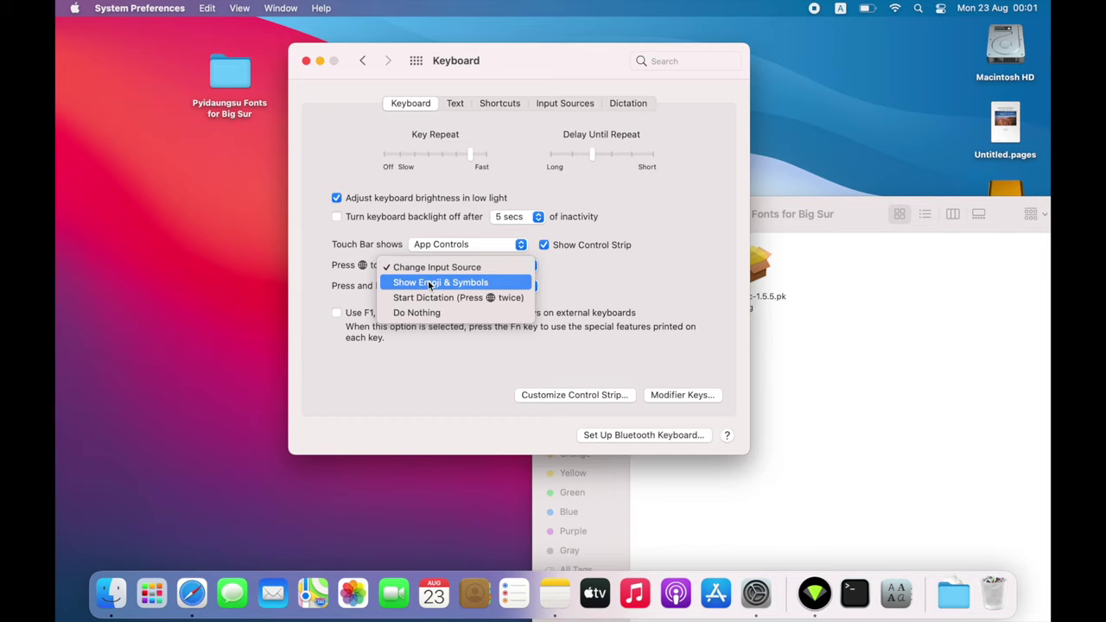
click(430, 284)
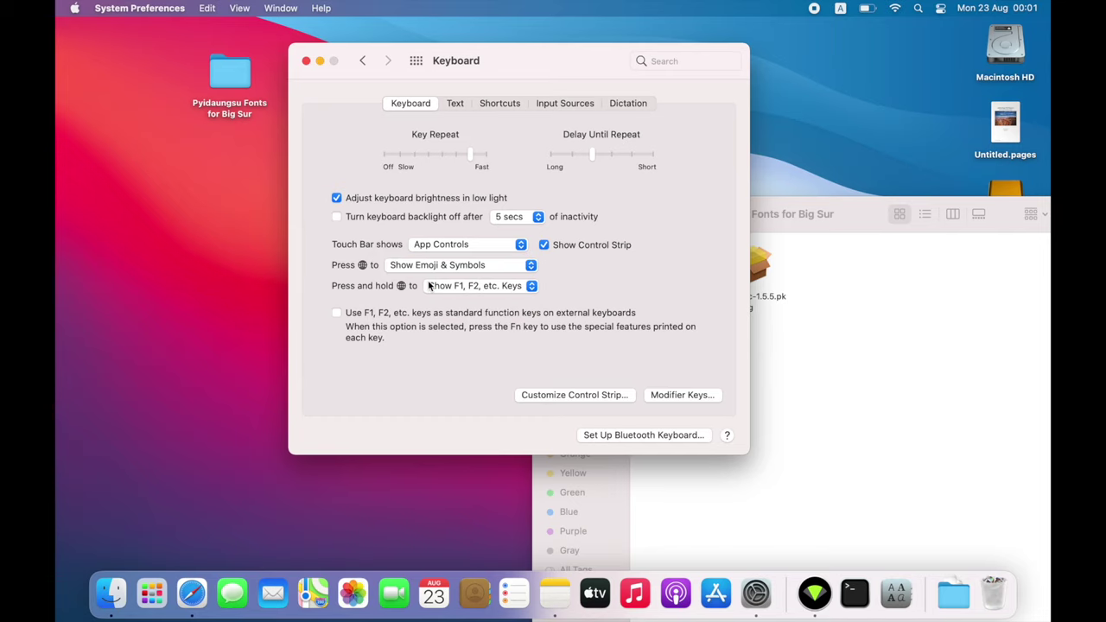
click(557, 596)
key(super+n)
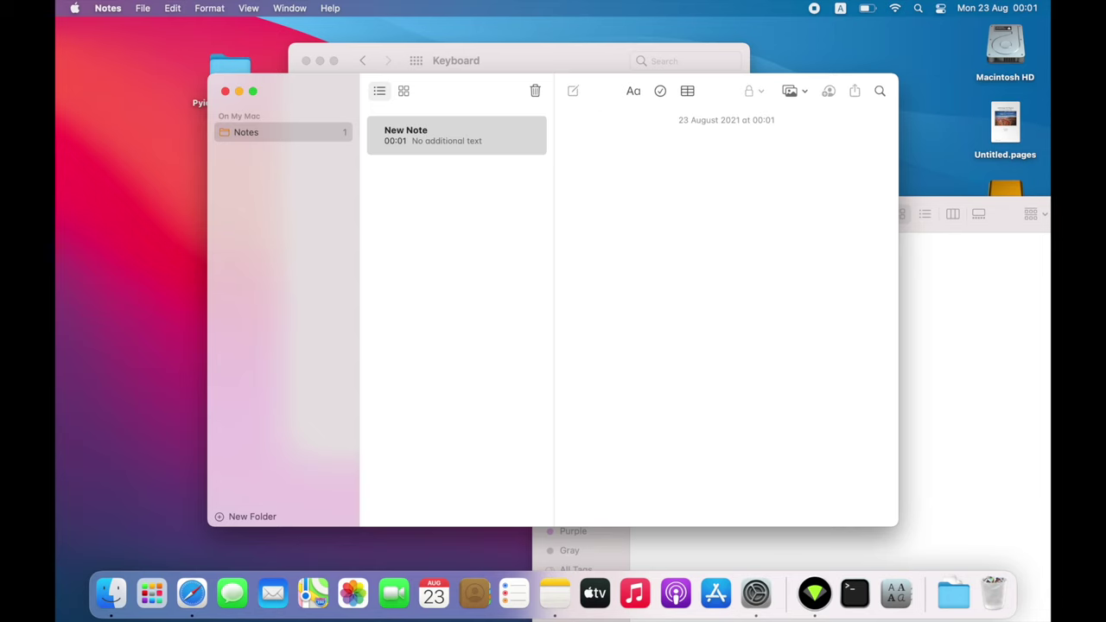
key(fn)
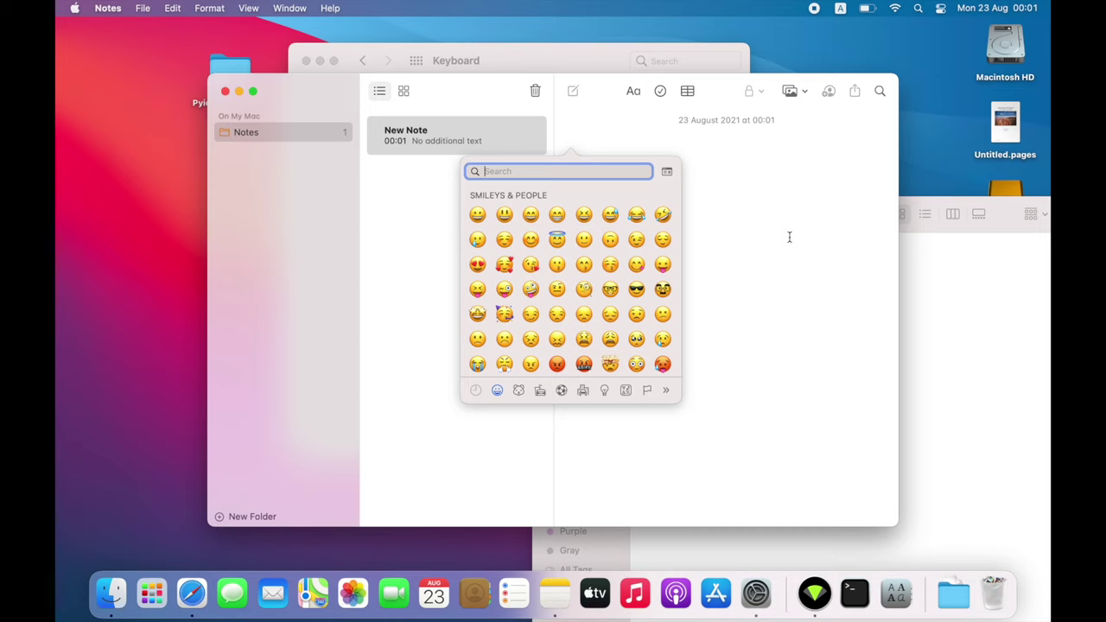
Step: Search the emoji picker for "happy", and replace that search with "angry"
text(happy)
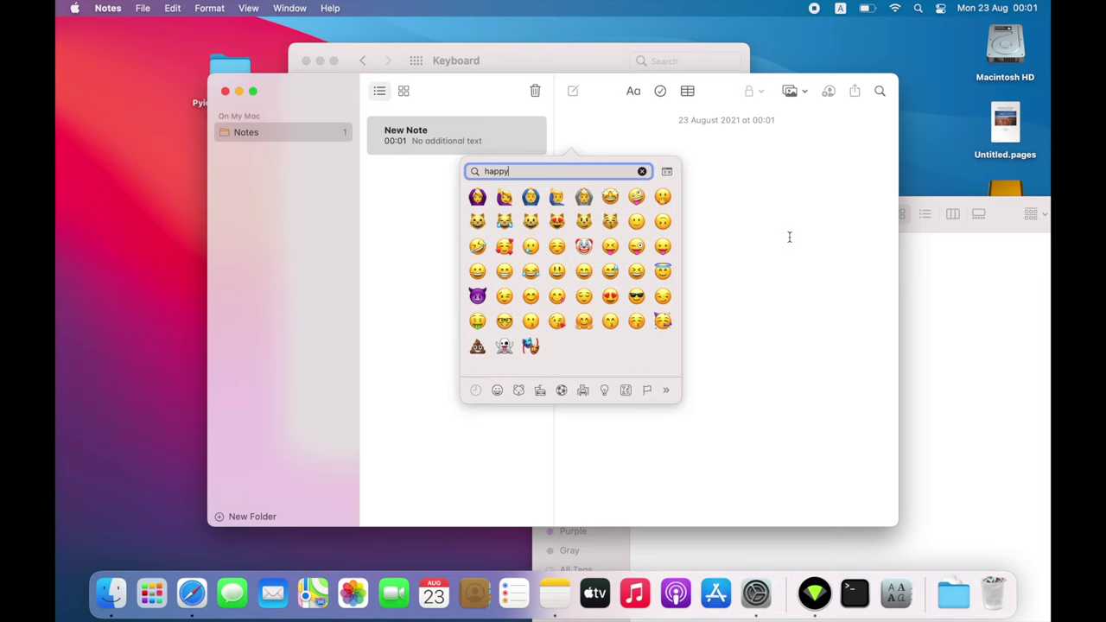
key(BackSpace)
key(BackSpace)
key(BackSpace)
key(BackSpace)
key(BackSpace)
text(an)
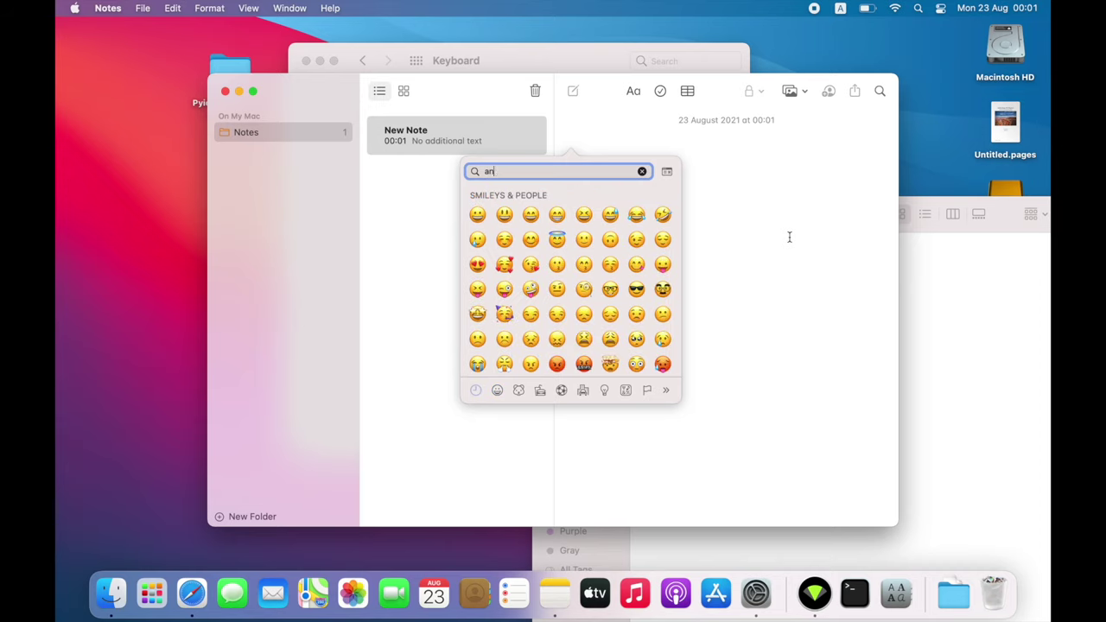
text(gry)
Step: Search the emoji picker for "burmese", and close the picker and the Notes window without inserting anything
key(BackSpace)
key(BackSpace)
key(BackSpace)
key(BackSpace)
key(BackSpace)
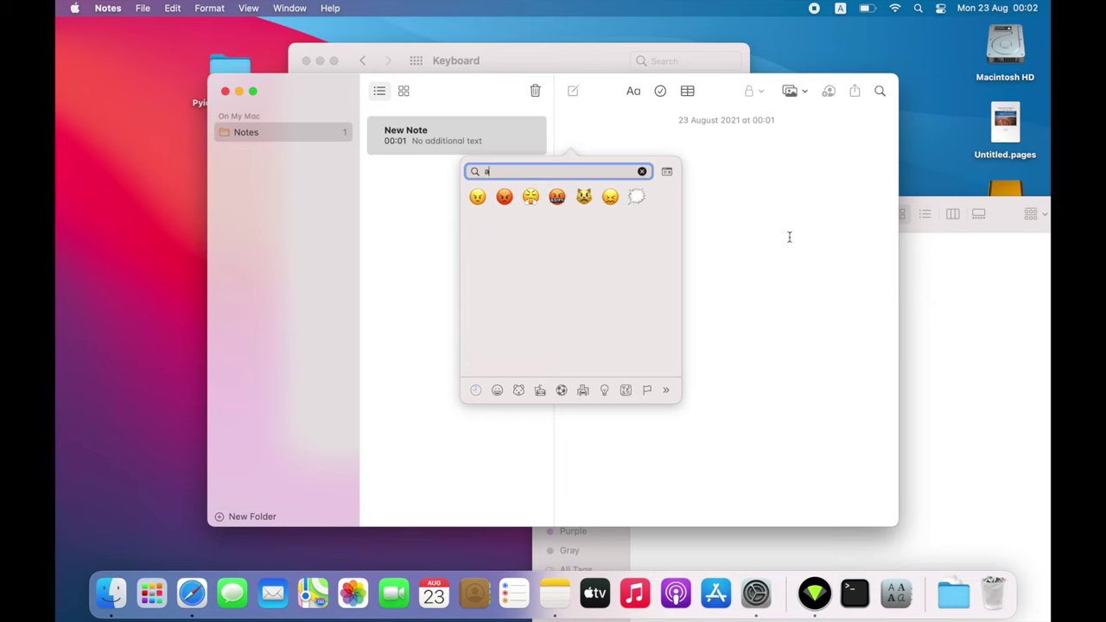
text(bur)
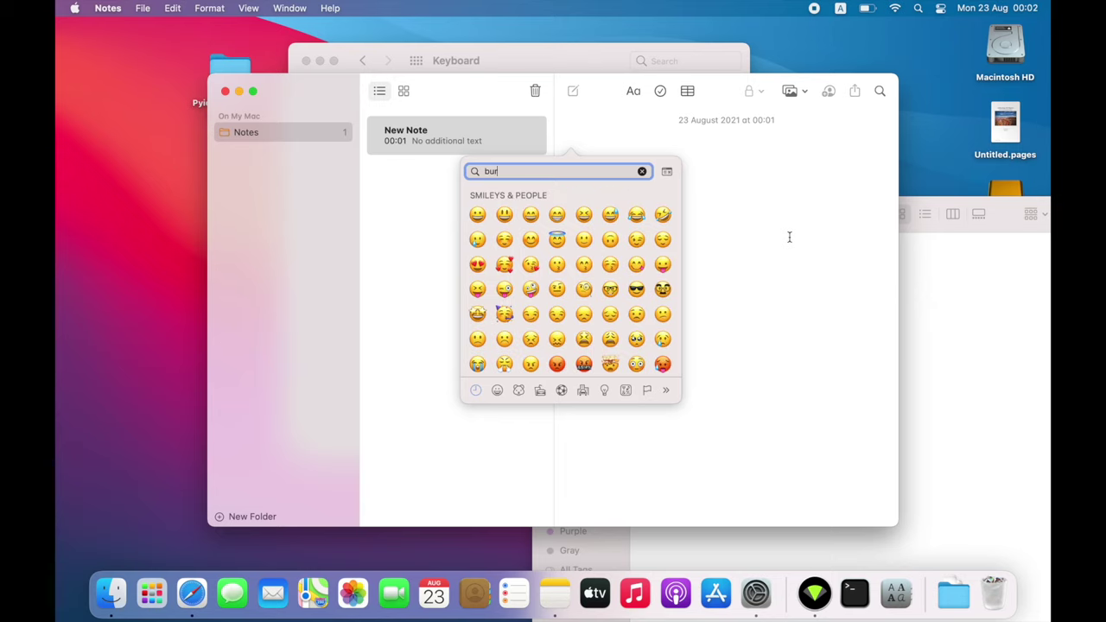
text(mese)
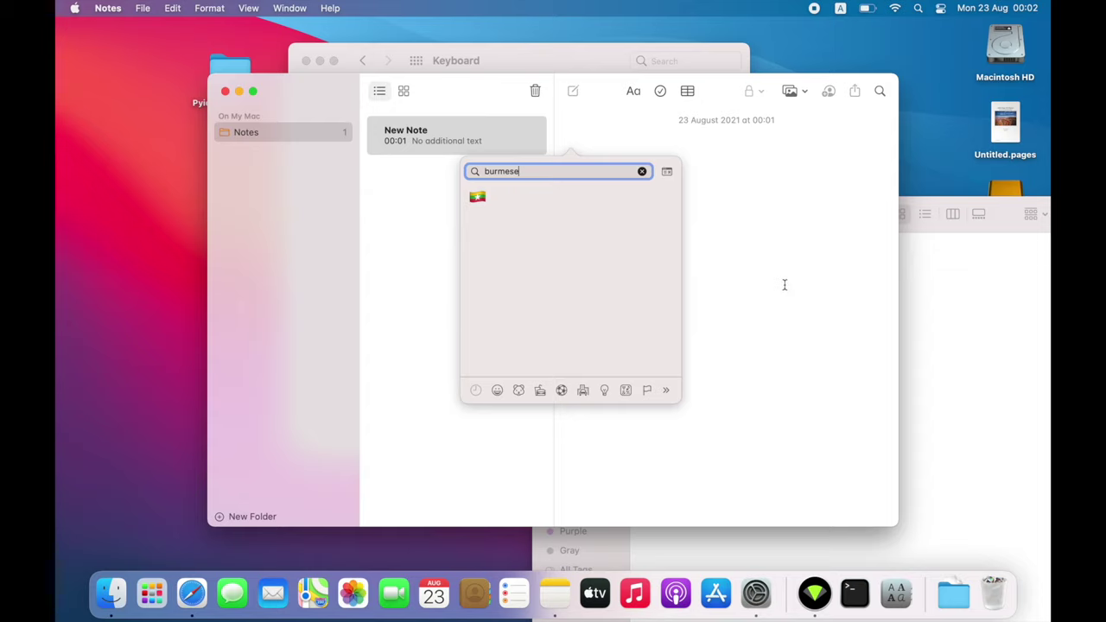
key(Escape)
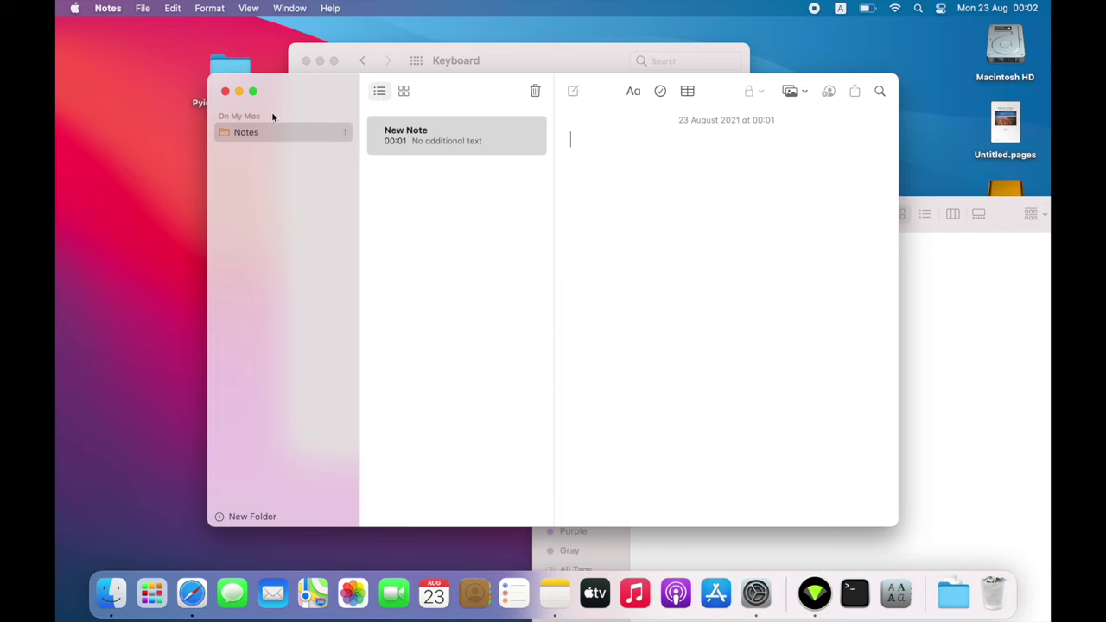
click(224, 91)
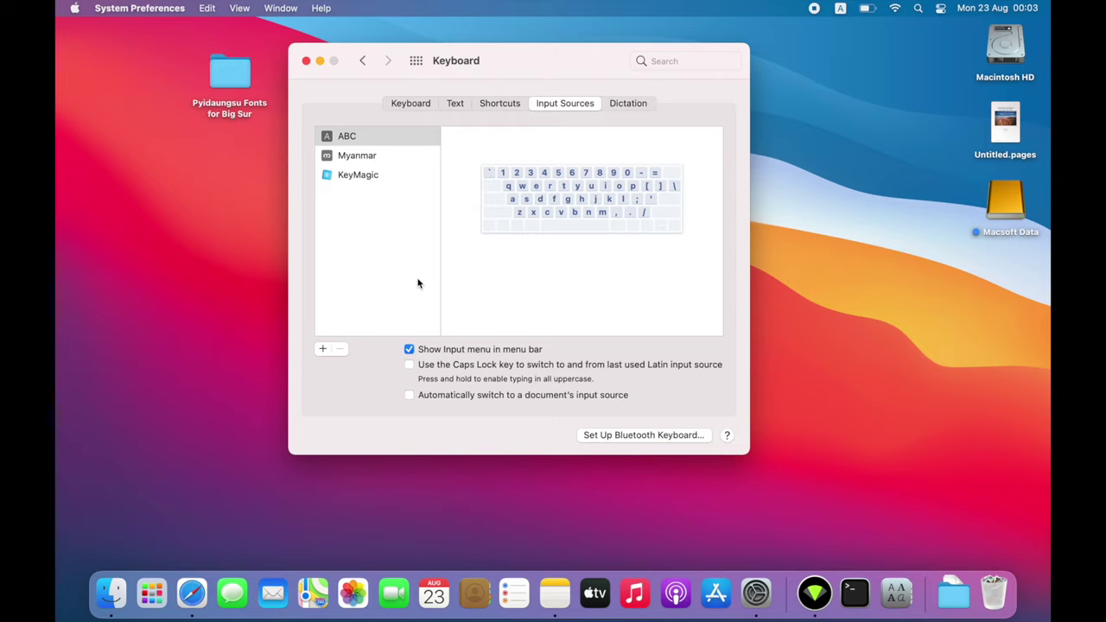
Step: Show the Keyboard Viewer, place it over the Notes window, and display the shifted characters of the ABC layout
click(842, 10)
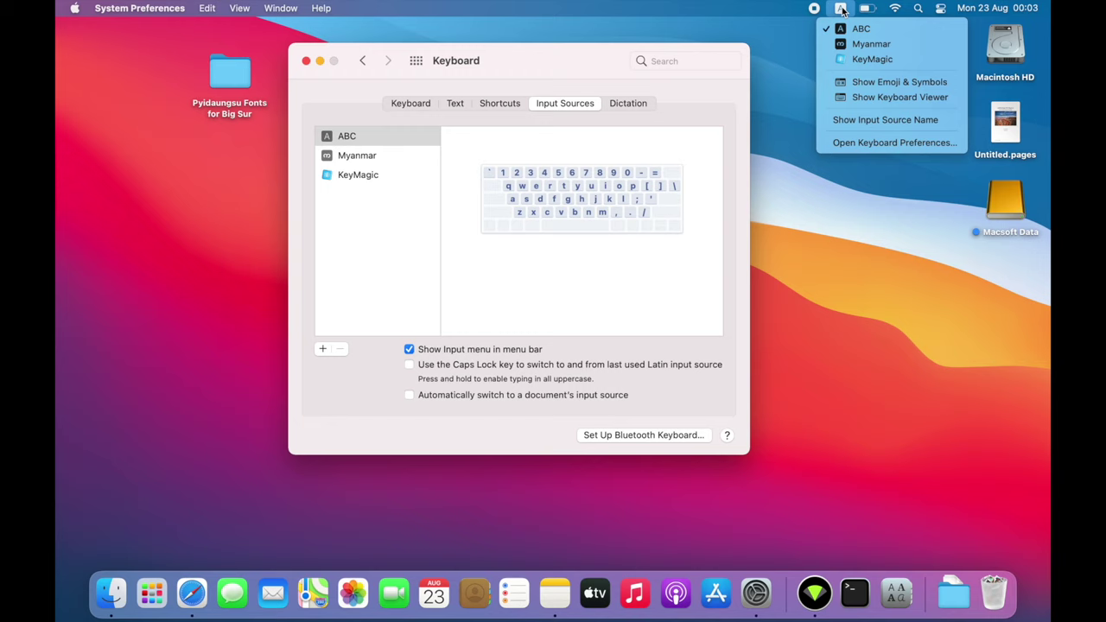
click(878, 97)
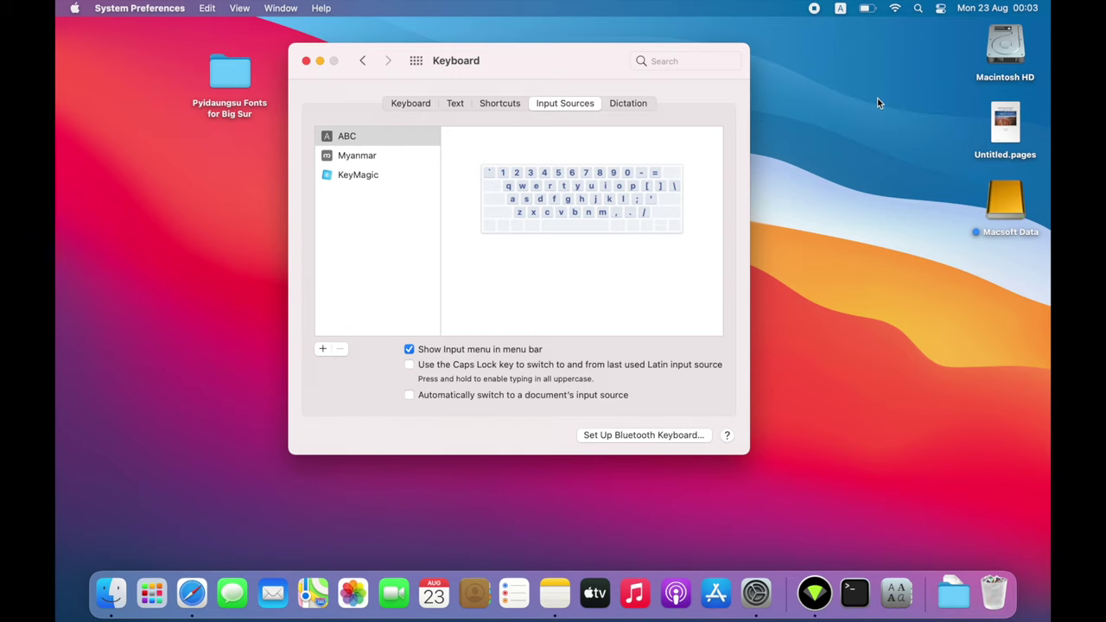
drag(733, 59, 414, 325)
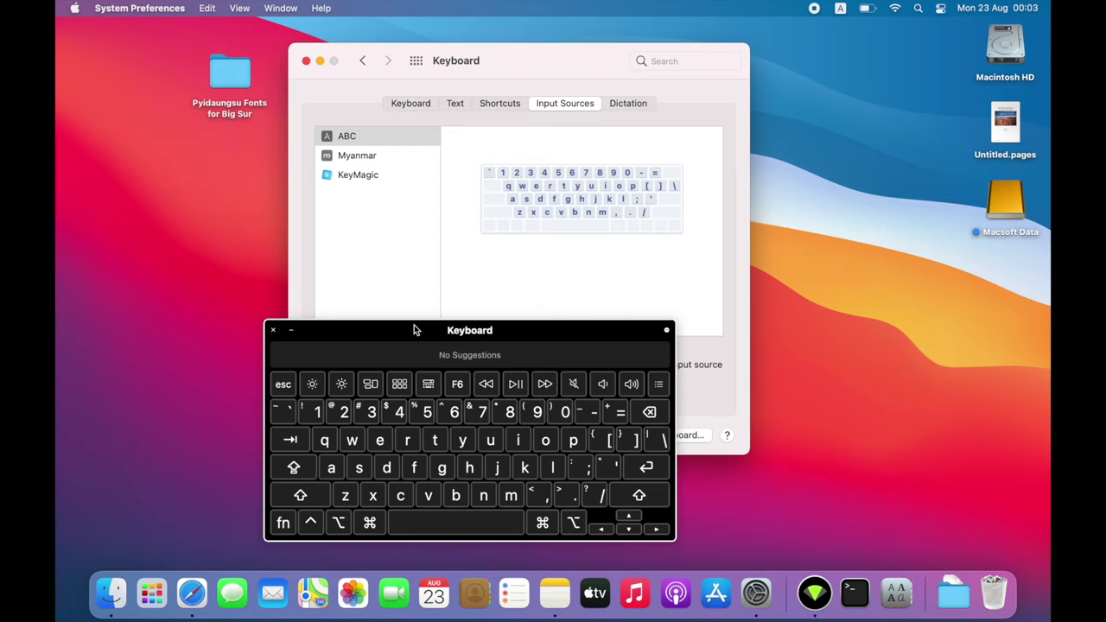
click(555, 593)
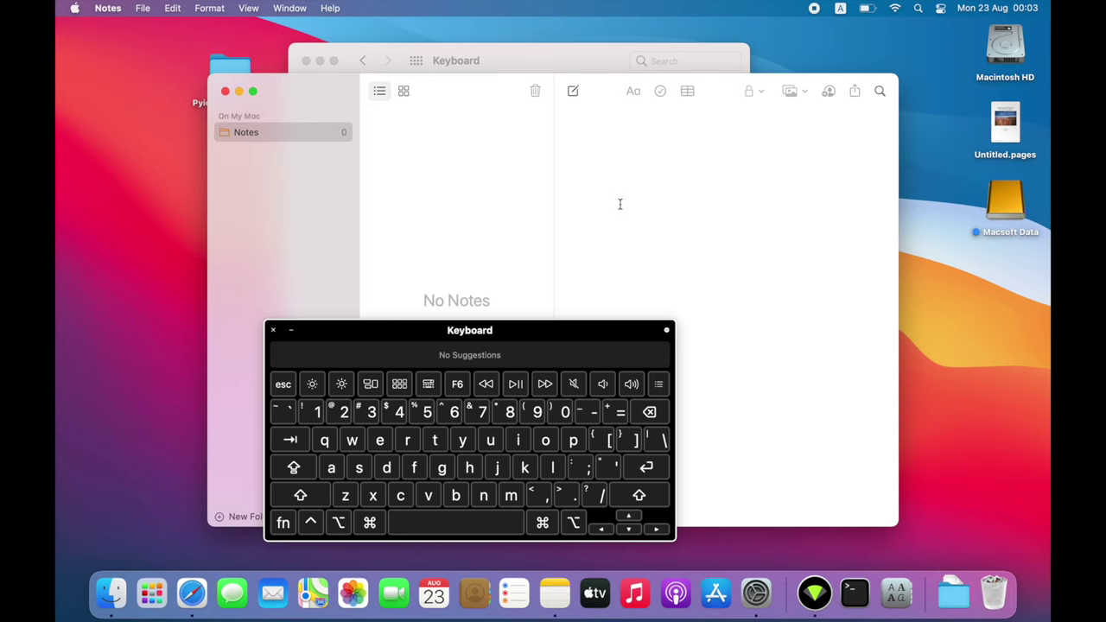
key(shift)
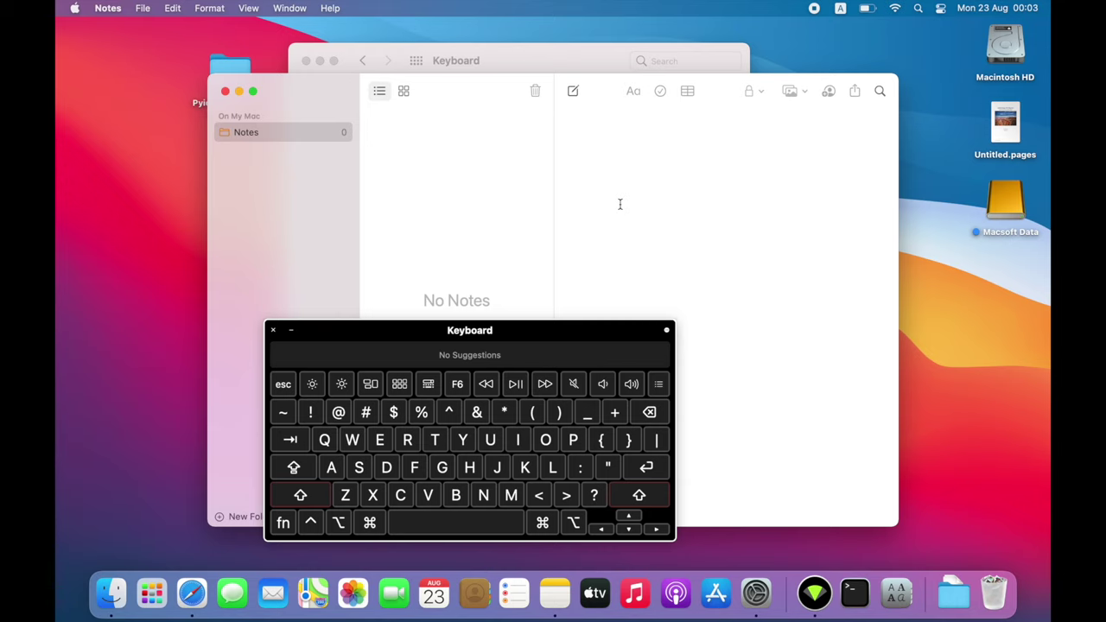
key(shift)
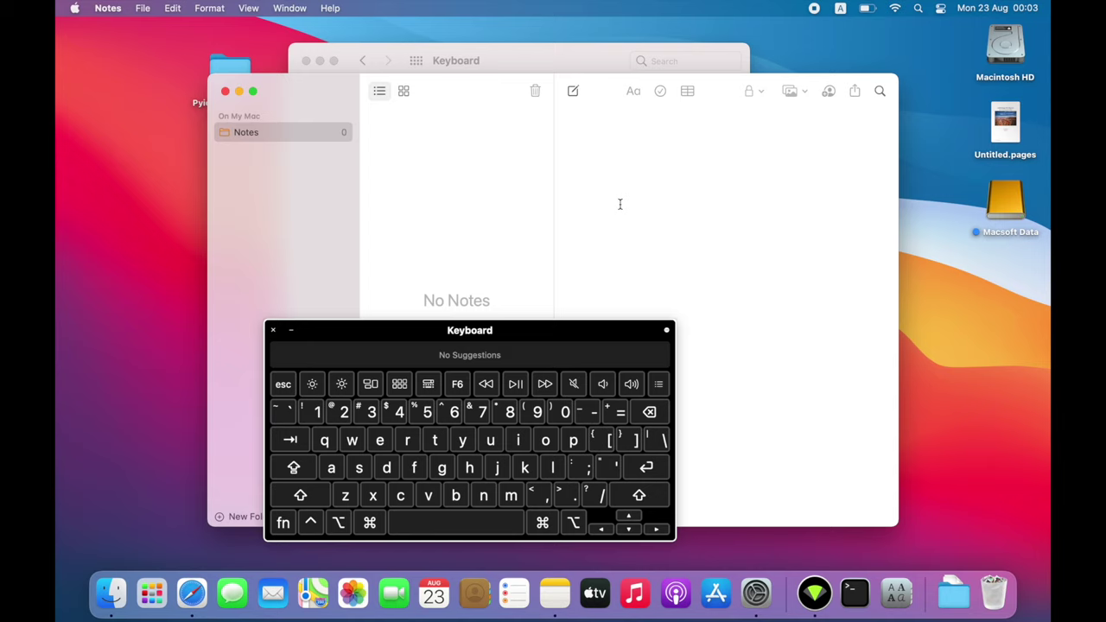
Step: Create a note and insert three Ω symbols from the Keyboard Viewer's Option characters
key(alt)
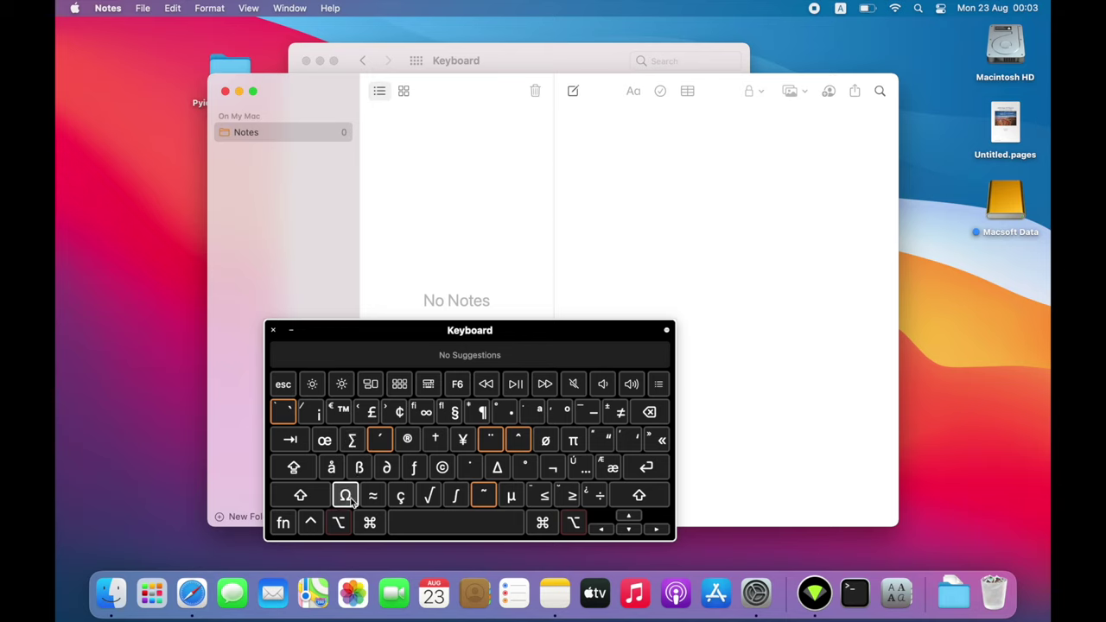
click(603, 156)
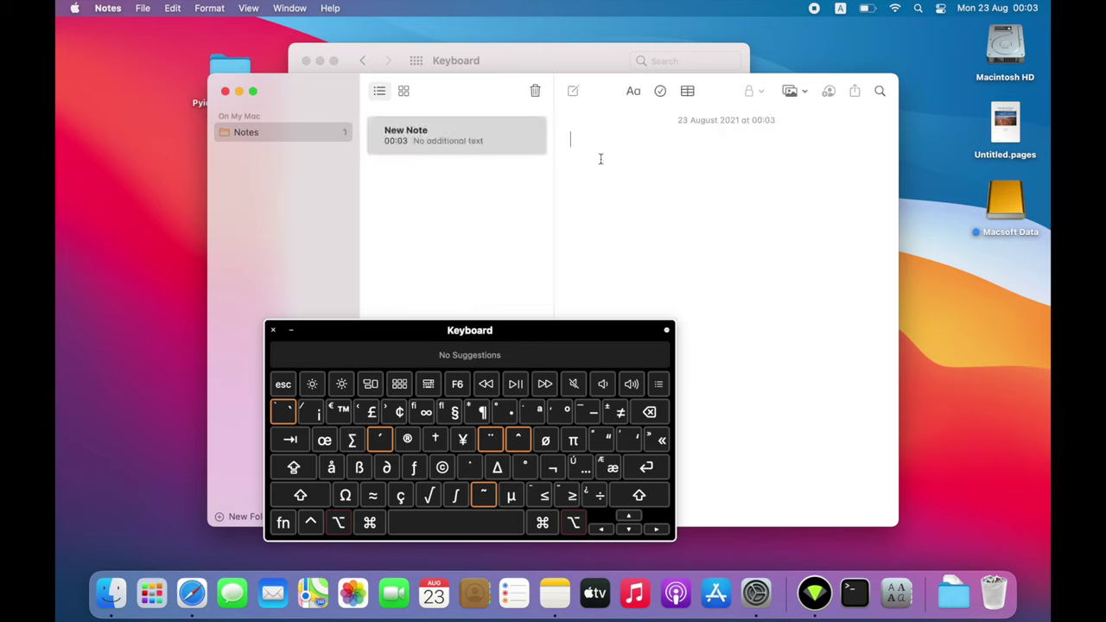
click(346, 495)
click(346, 495)
click(345, 495)
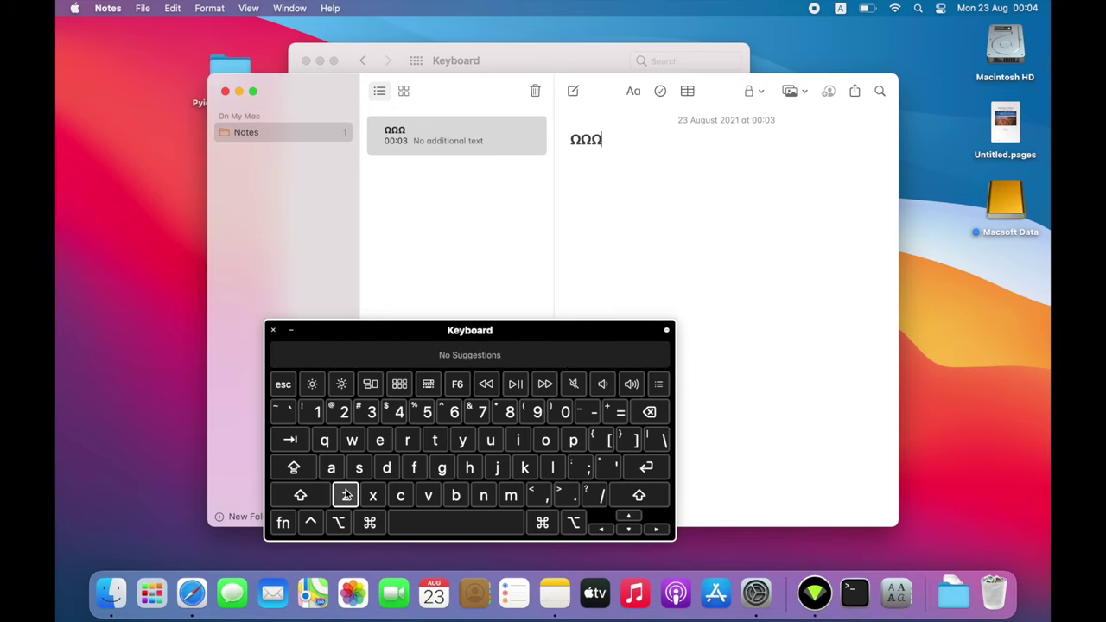
Step: Add five Apple logo symbols after the Ω symbols, using the Keyboard Viewer's combined Shift and Option characters
key(shift+alt)
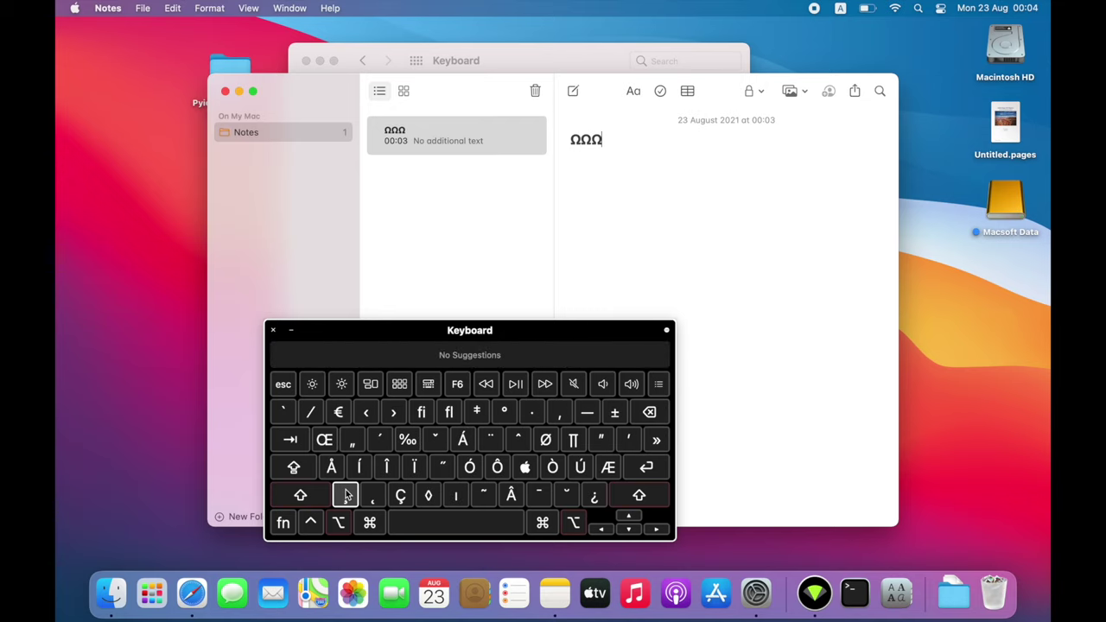
click(525, 467)
click(525, 468)
click(525, 467)
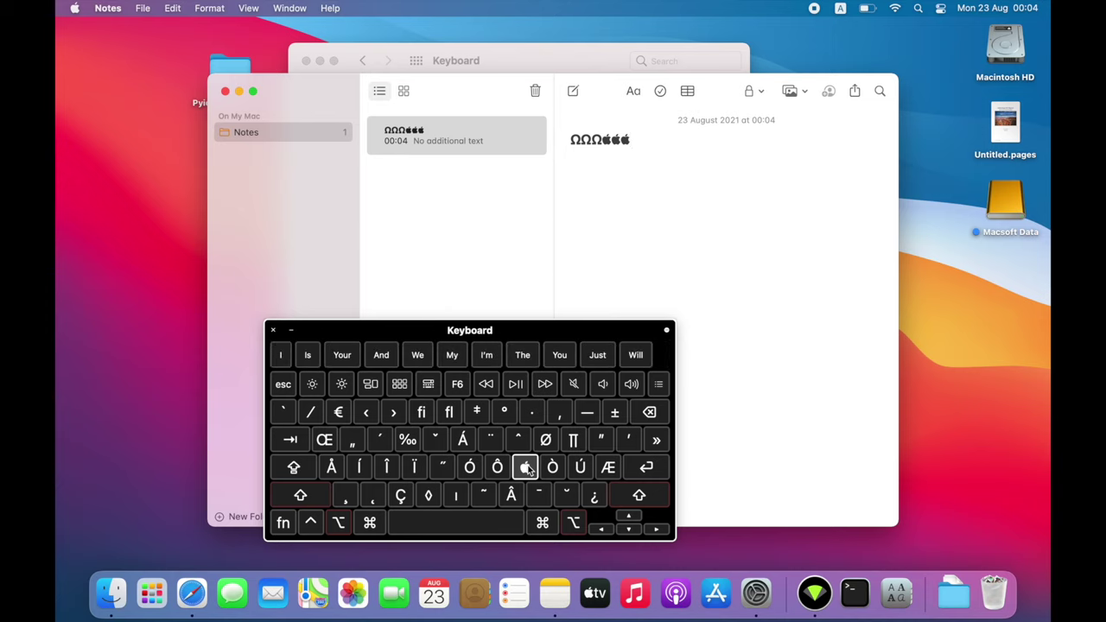
click(525, 468)
click(525, 468)
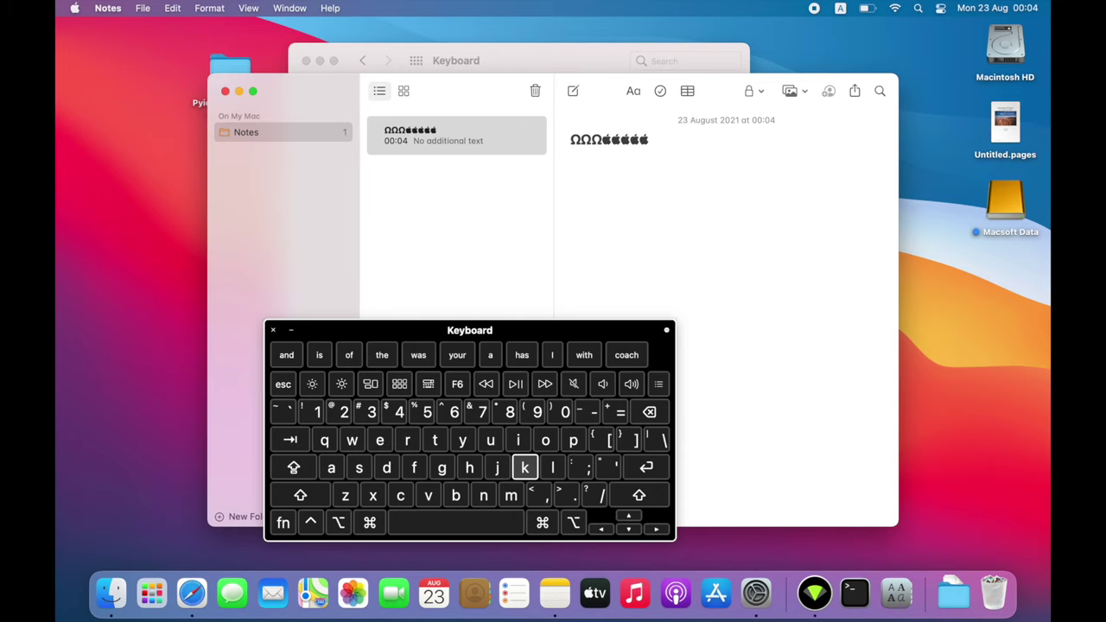
Step: Examine how the ABC layout's characters change with Shift, with Option, and with both modifiers together
key(shift)
key(alt)
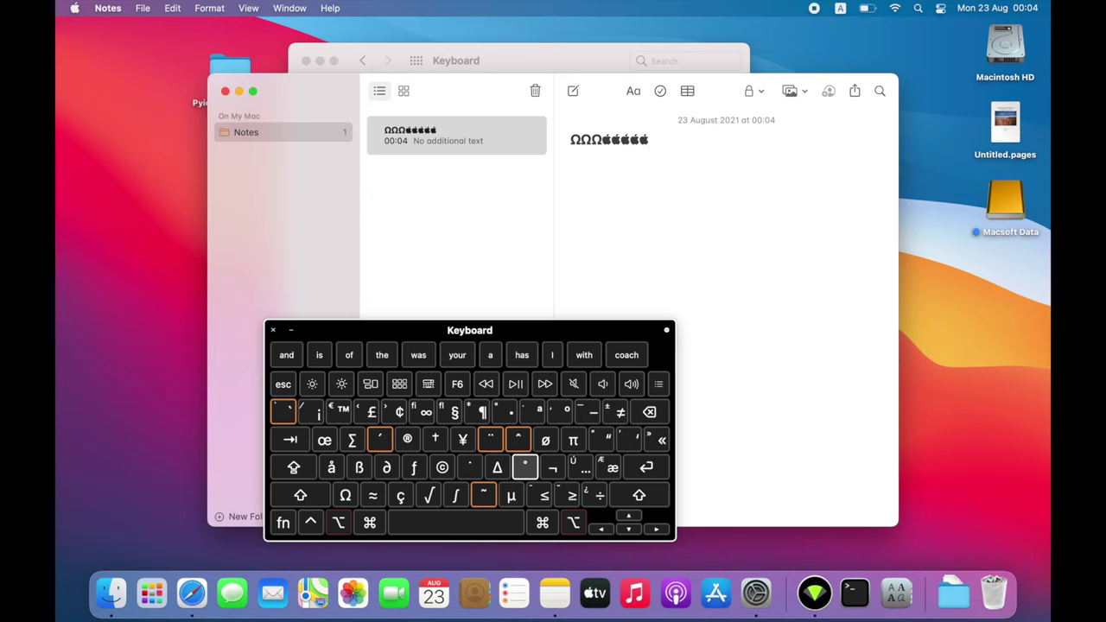
key(shift+alt)
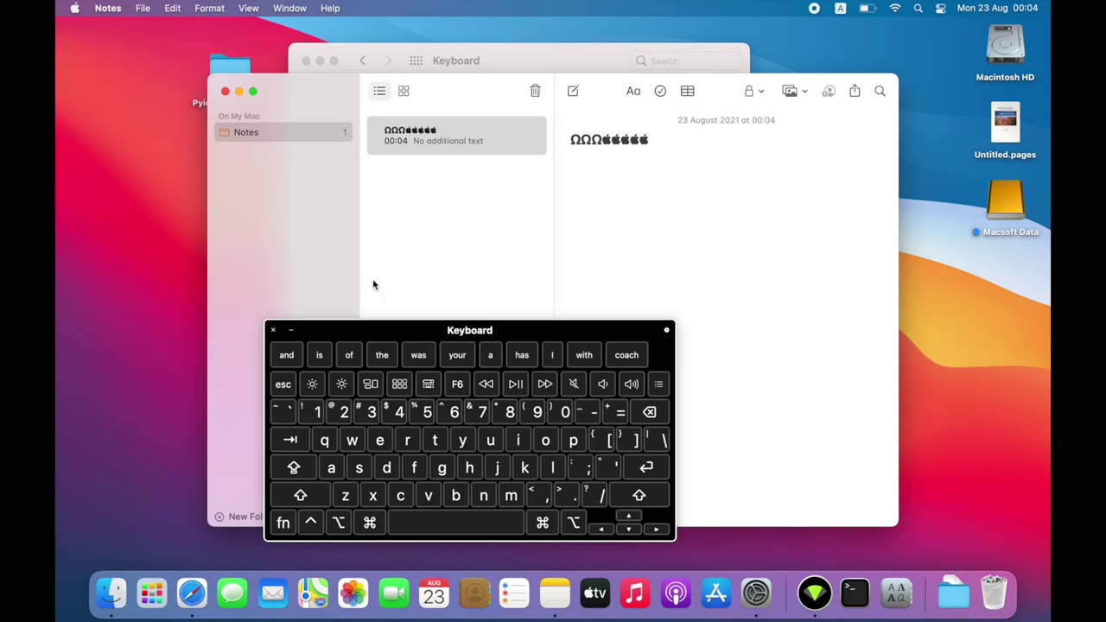
Step: Switch the input source to Myanmar, examine its modifier characters in the Keyboard Viewer, and hide the viewer
click(841, 9)
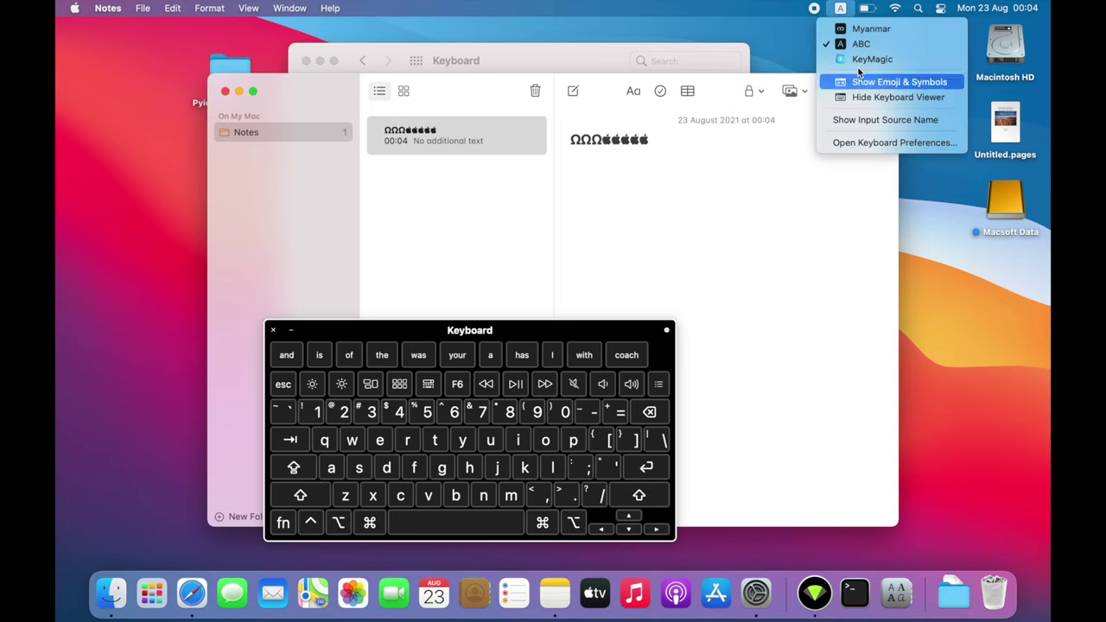
click(863, 32)
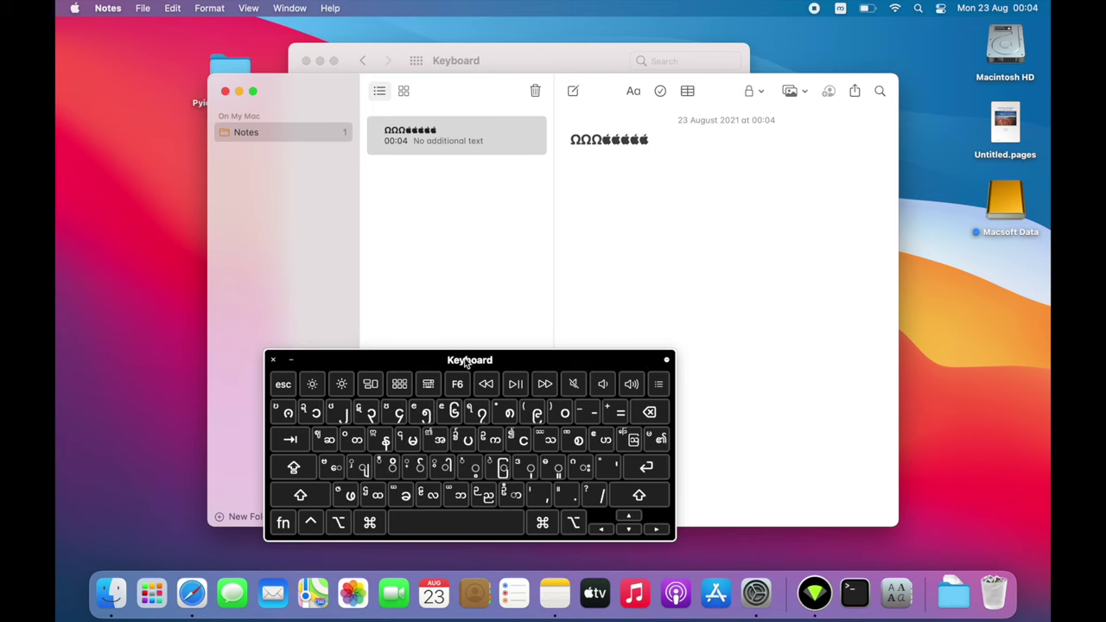
drag(467, 359, 423, 305)
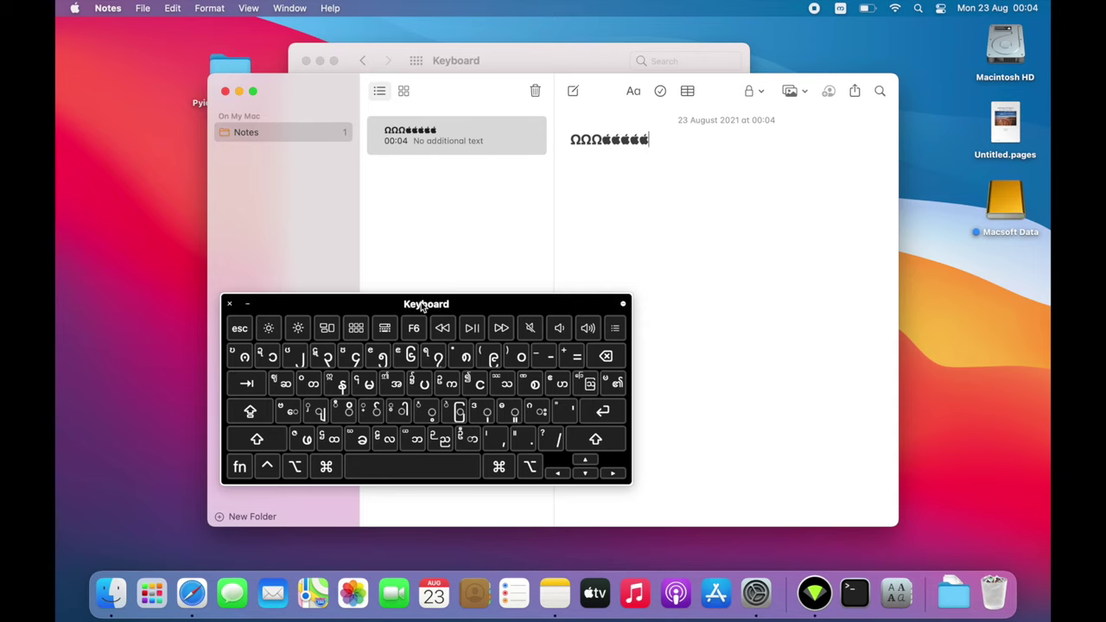
key(shift)
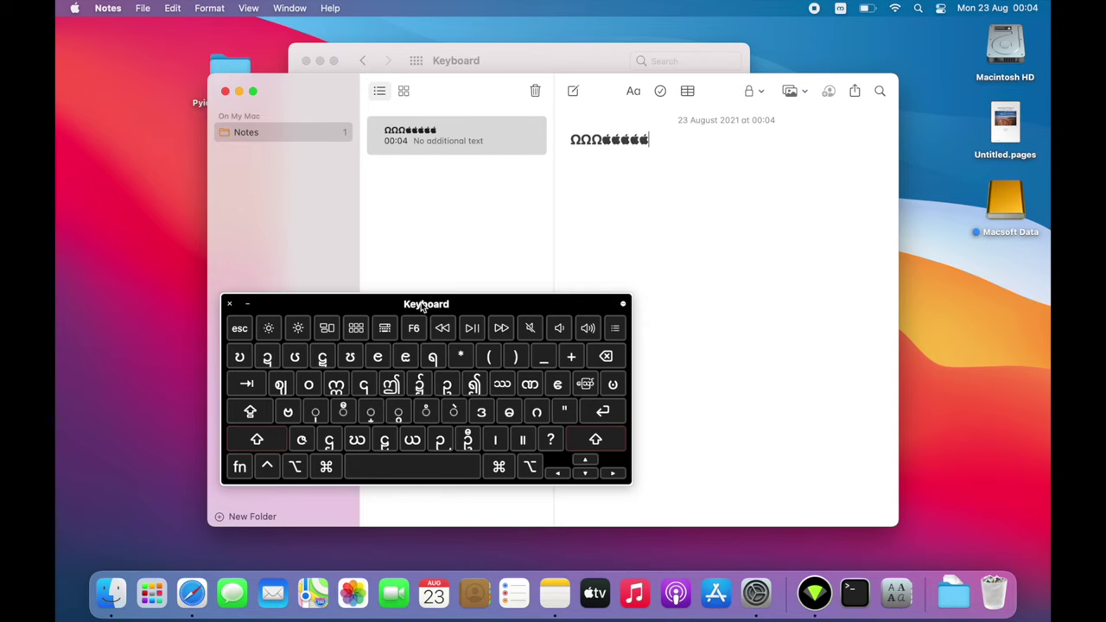
key(alt)
key(shift+alt)
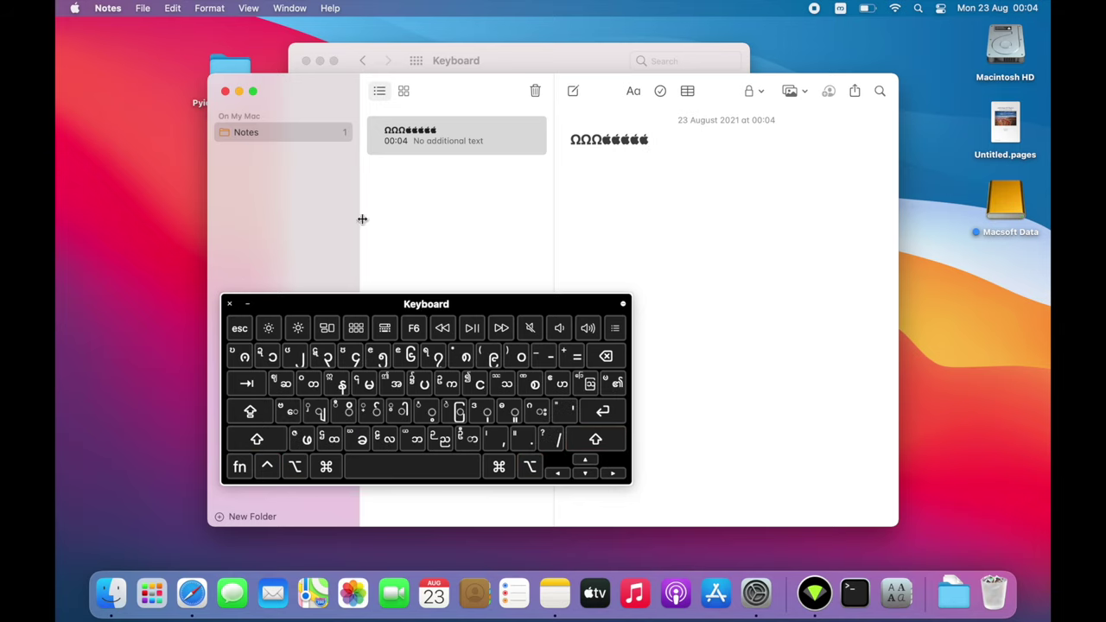
click(245, 305)
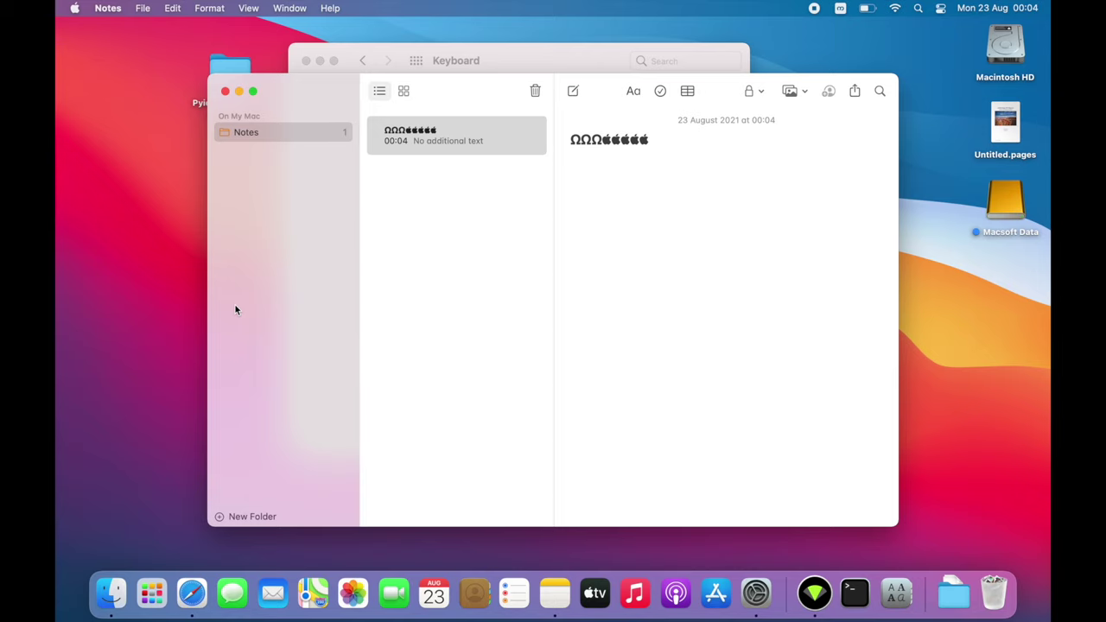
Step: Switch the input source to KeyMagic with its ဇော်ကုဒ် keyboard, and start a new line in the note
click(840, 9)
click(872, 59)
click(840, 9)
click(878, 149)
key(Return)
Step: Look over KeyMagic's keyboards and options without changing any, and return to the empty second line of the note
click(844, 9)
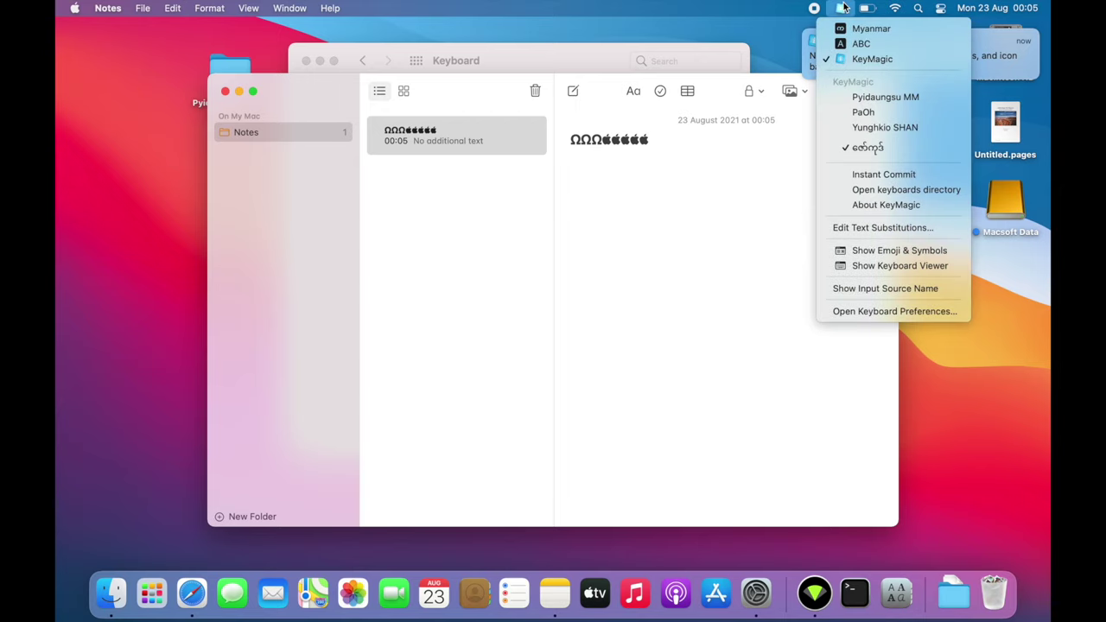
click(652, 271)
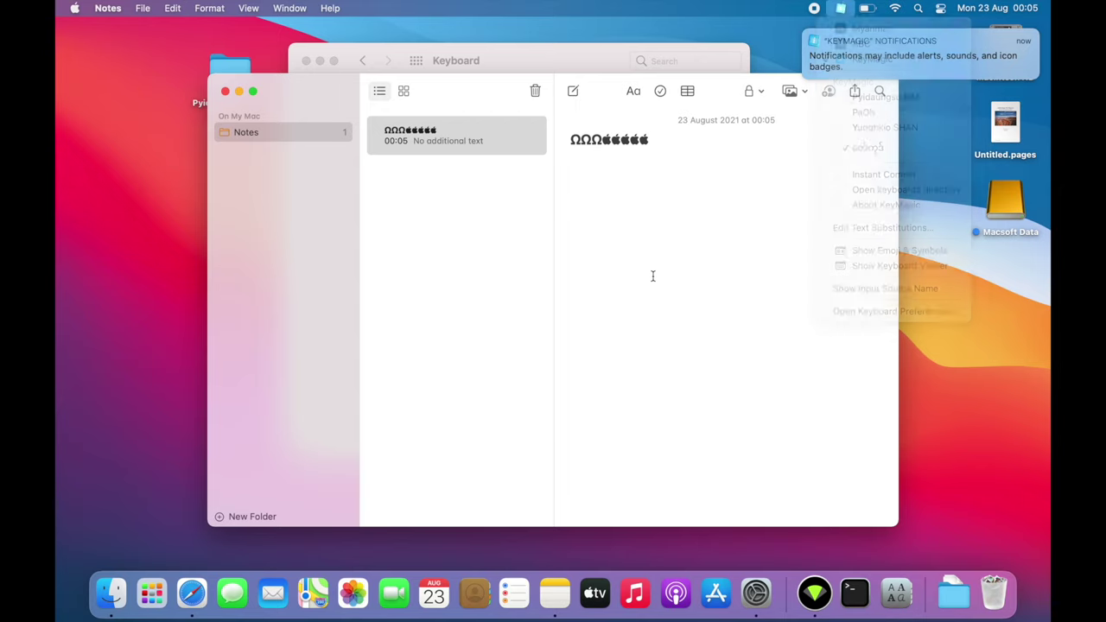
click(843, 10)
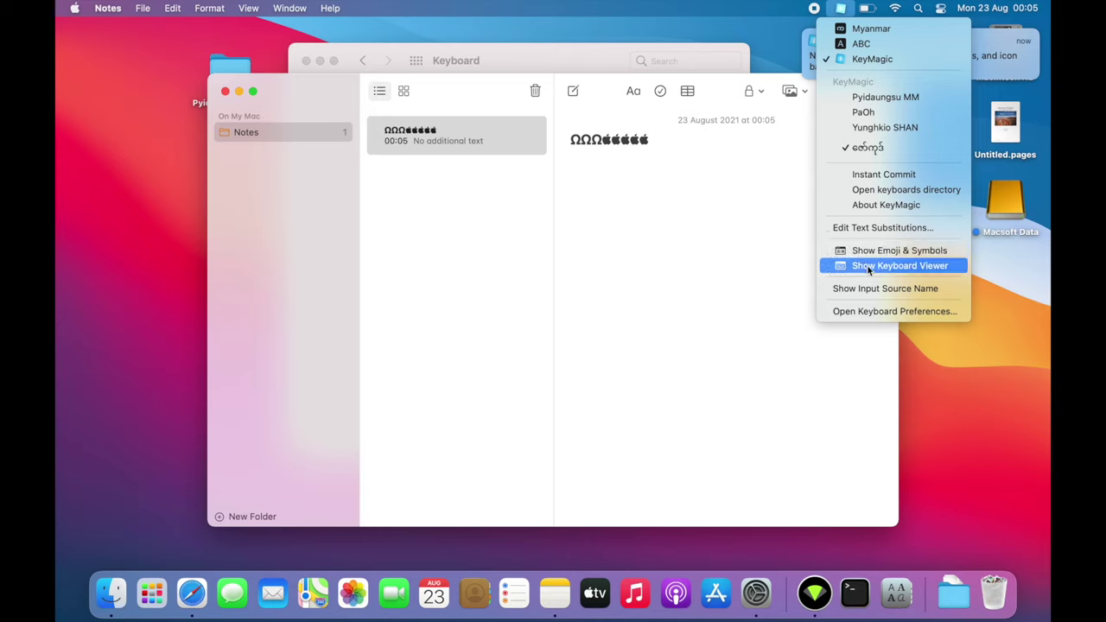
click(737, 300)
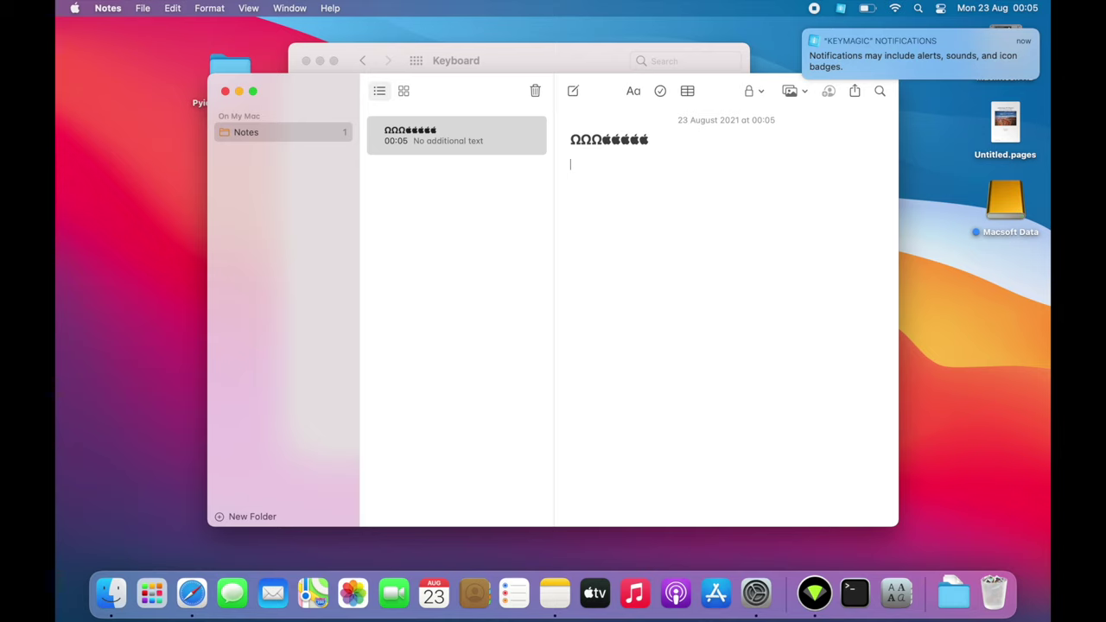
Step: Enter the Myanmar text "တက္ကသို" on the second line of the note with the KeyMagic input source
text(တက)
text(္ကသို)
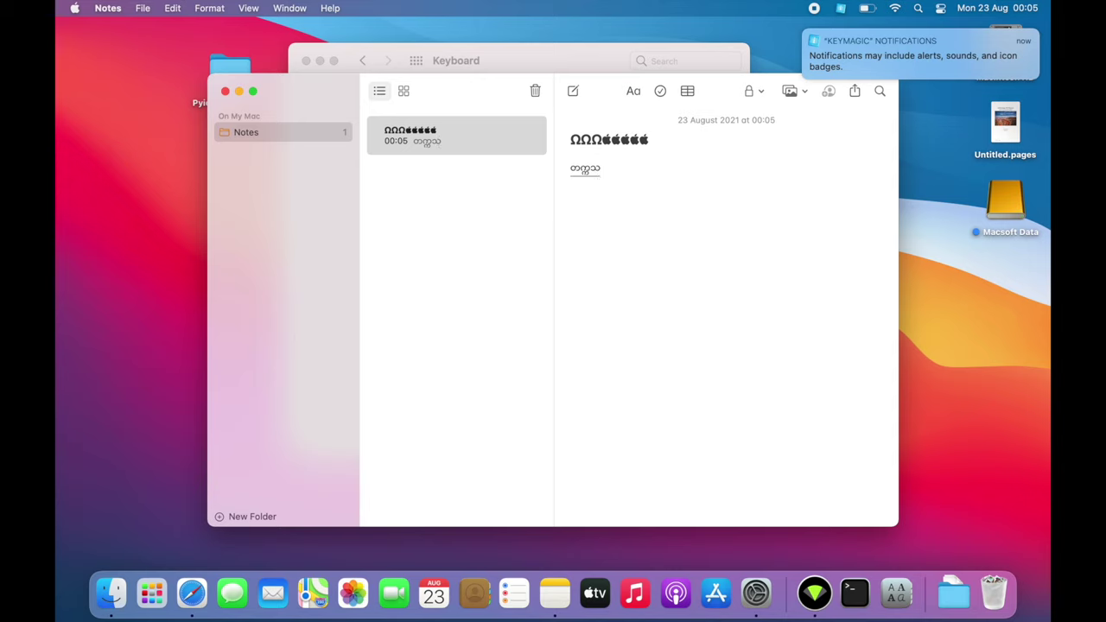
text(ုယ်)
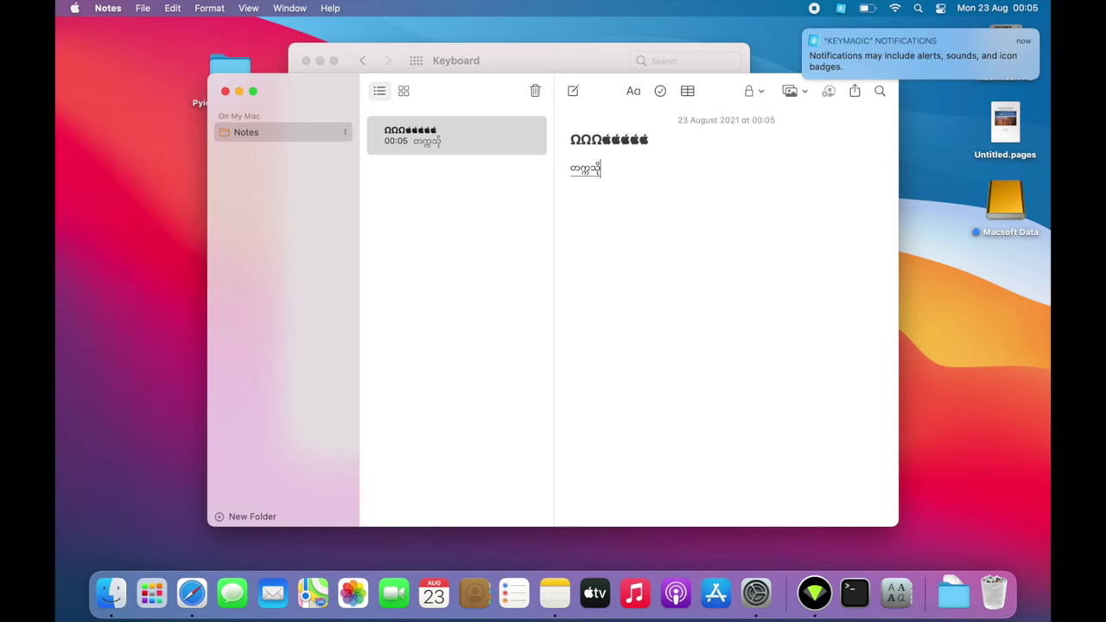
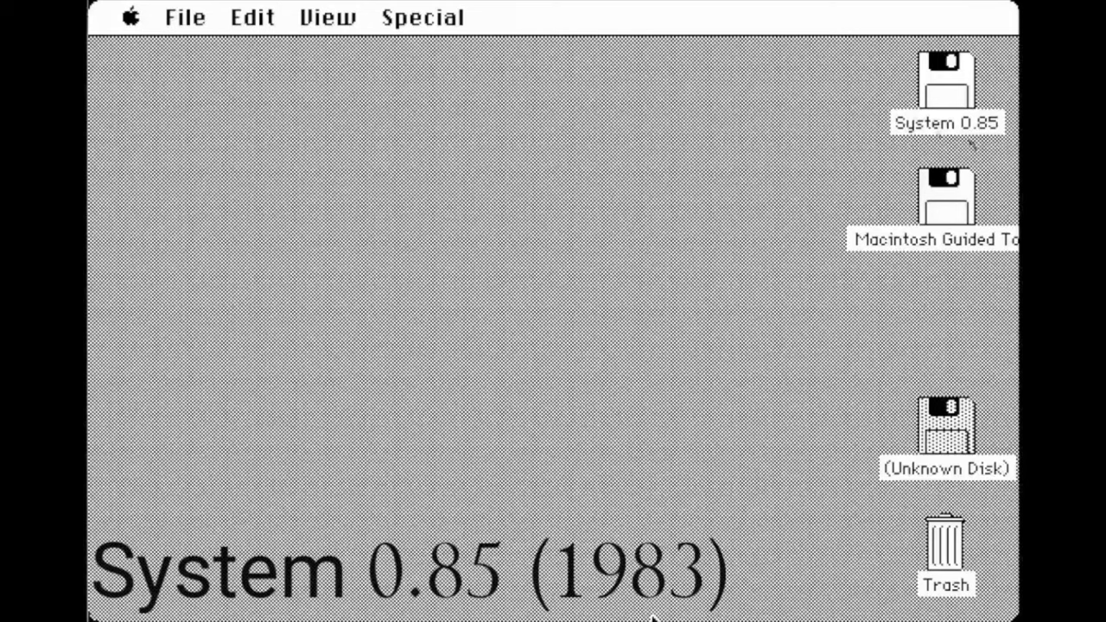
Step: View the About the Finder picture in System 0.85, and open and page through the Scrapbook in System 7.5.3
drag(131, 24, 128, 49)
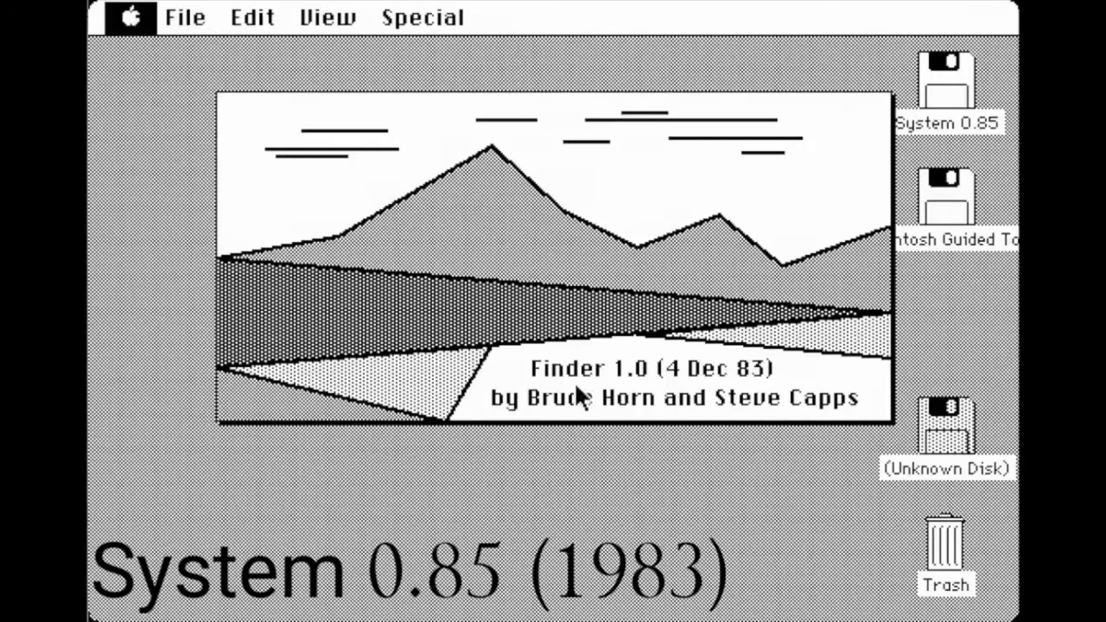
click(577, 388)
drag(131, 17, 140, 108)
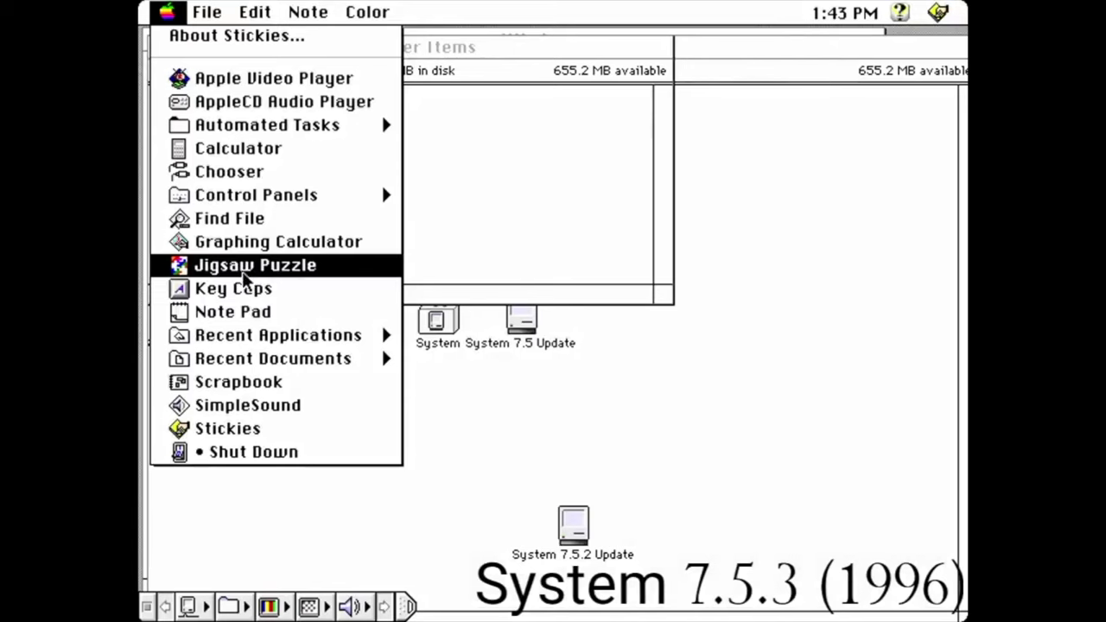
drag(245, 275, 259, 382)
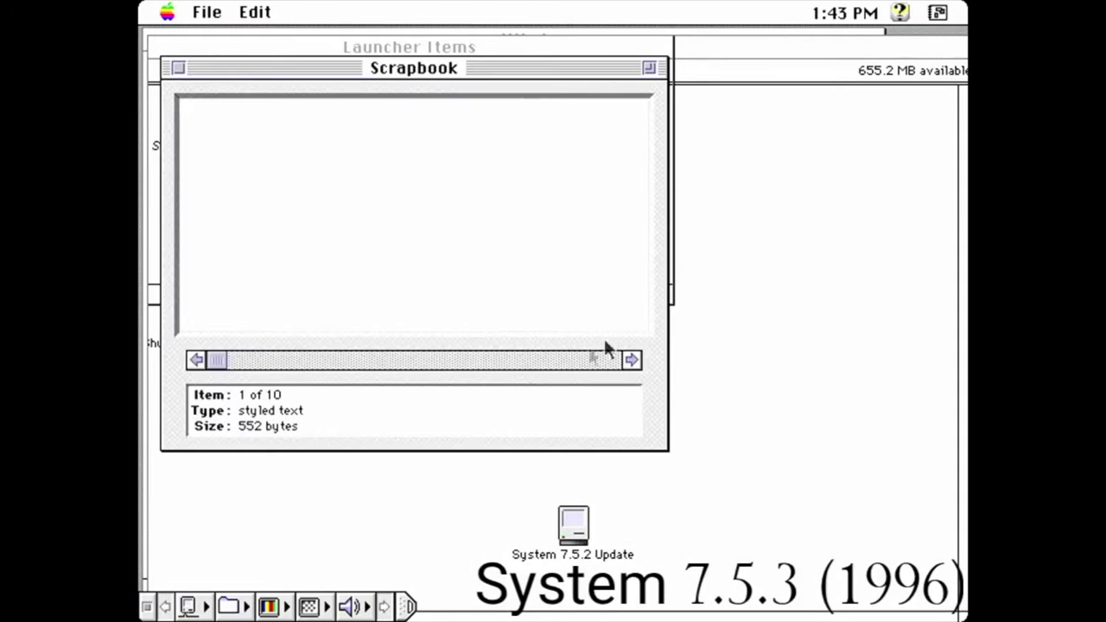
click(632, 359)
click(632, 360)
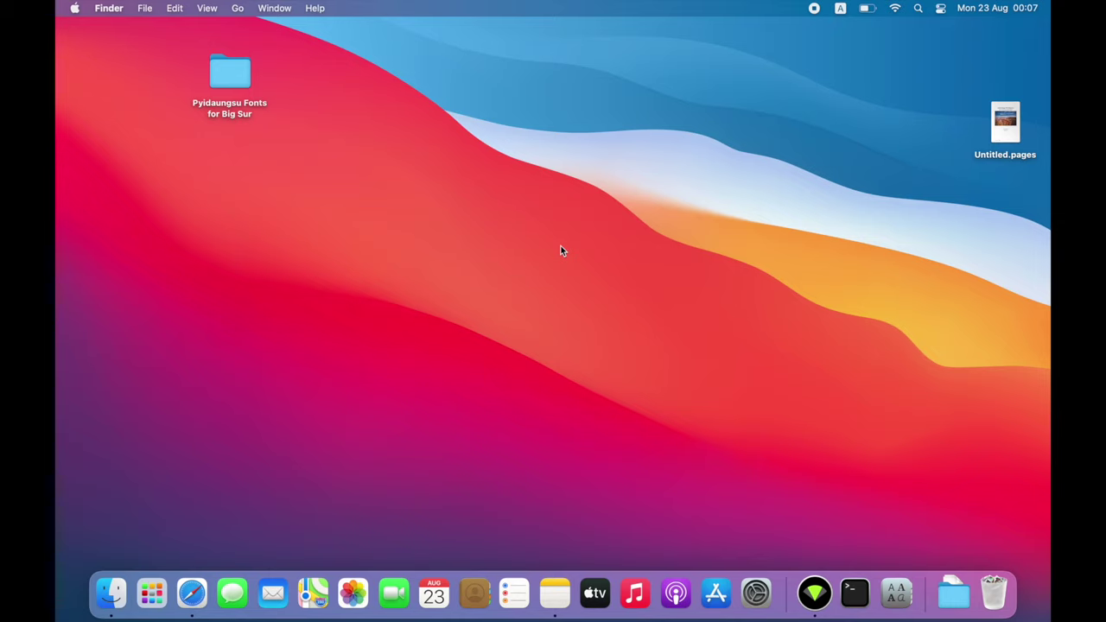
Step: Examine the About This Mac overview of the macOS version and hardware, and close it
click(76, 8)
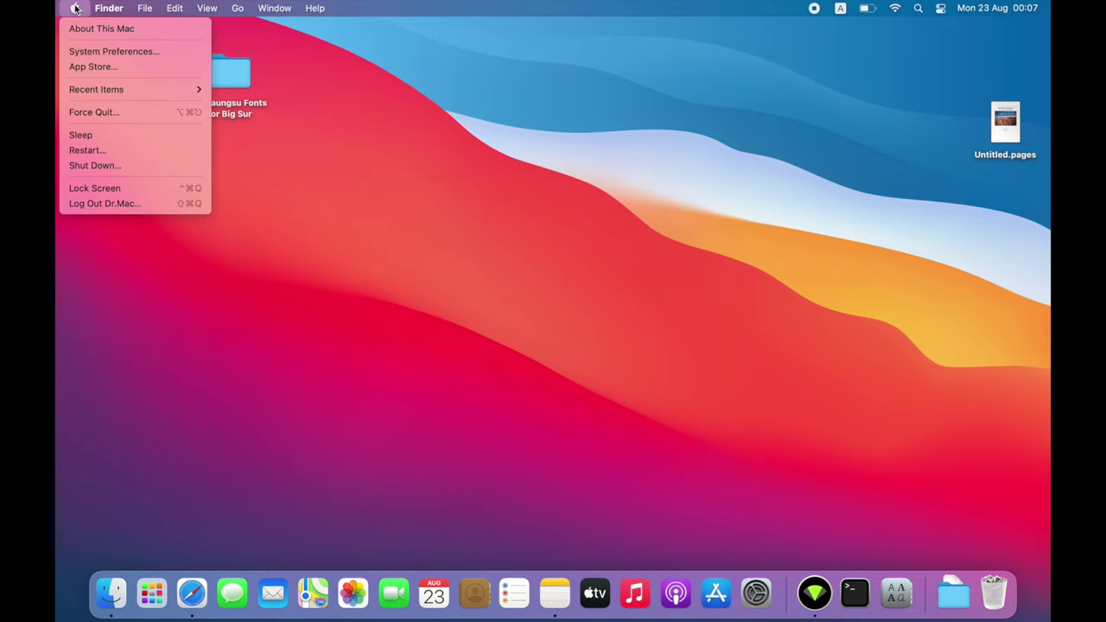
click(83, 33)
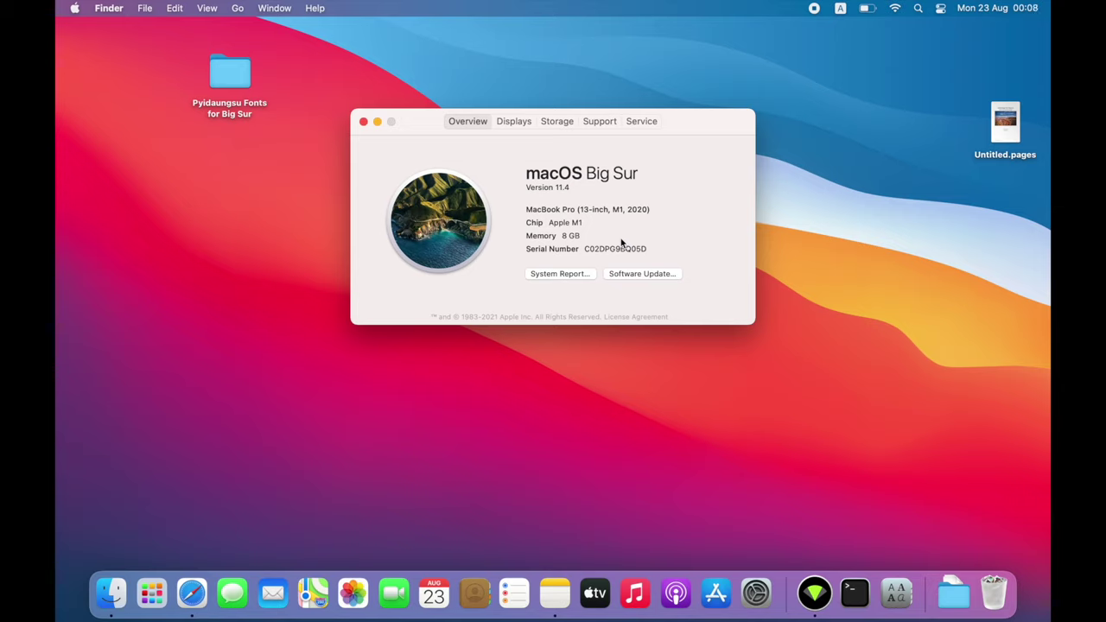
click(363, 122)
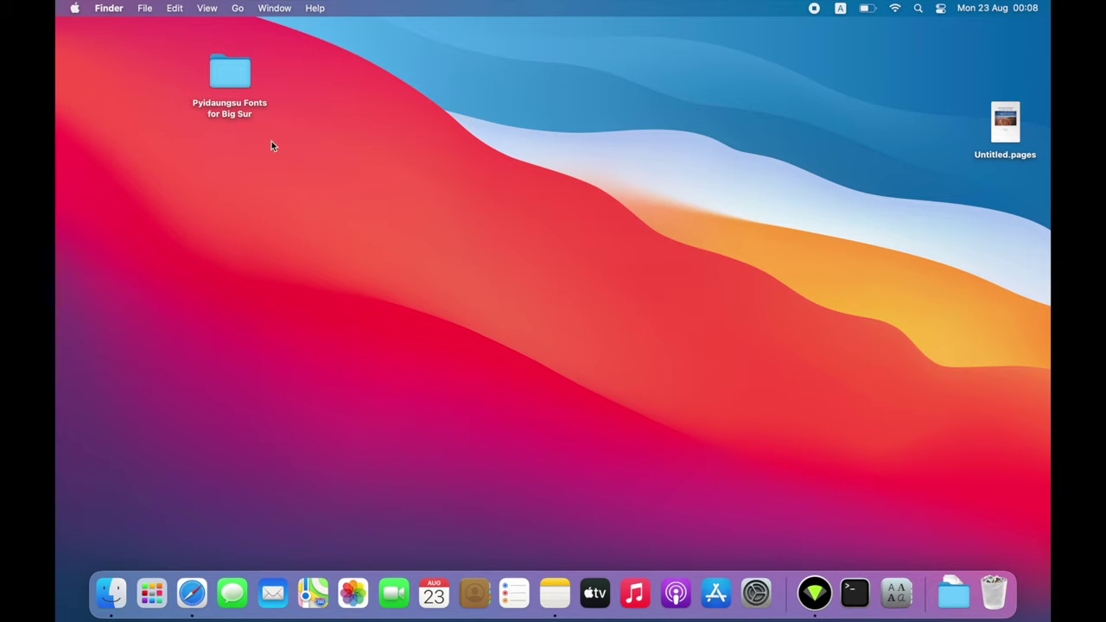
Step: Open the Pyidaungsu Fonts for Big Sur folder, and add Movies, Music, Pictures and the home folder to the Finder sidebar
double_click(229, 76)
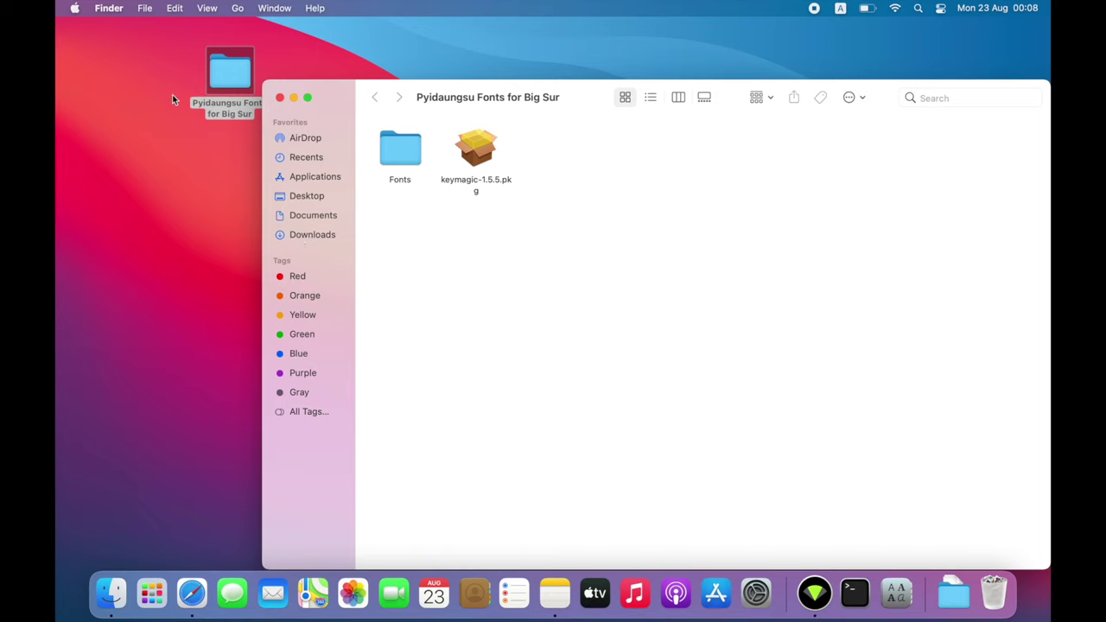
click(110, 10)
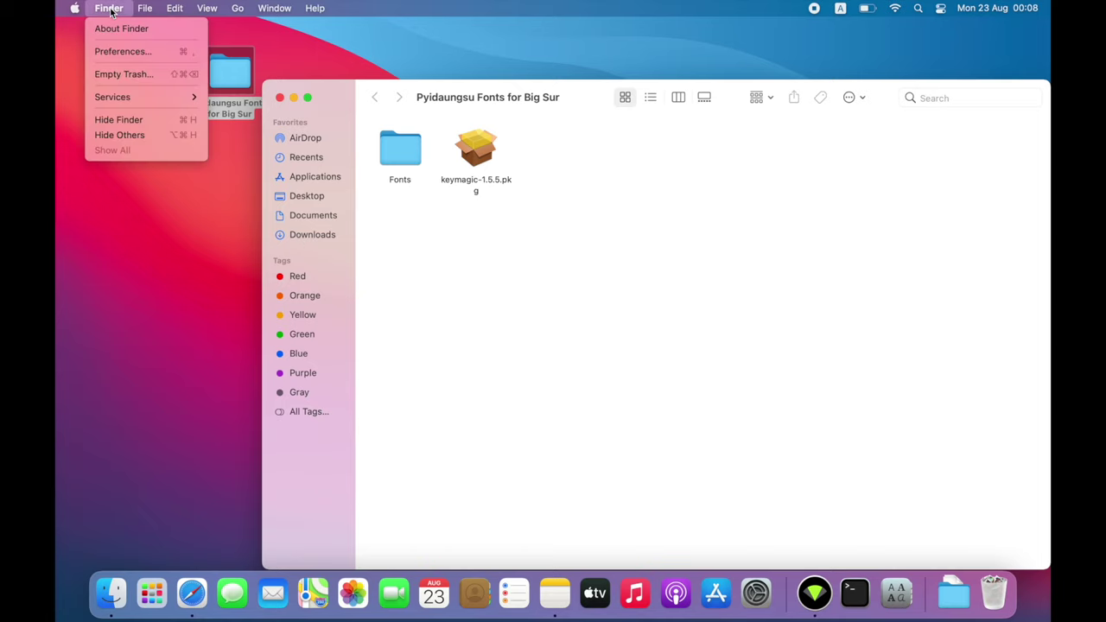
click(122, 52)
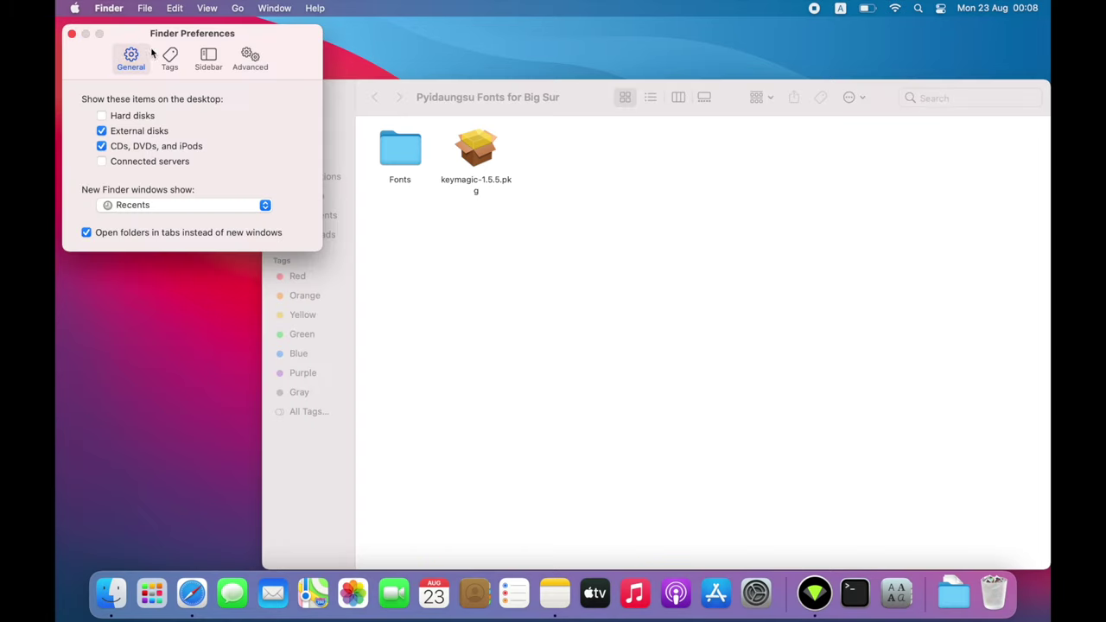
click(208, 59)
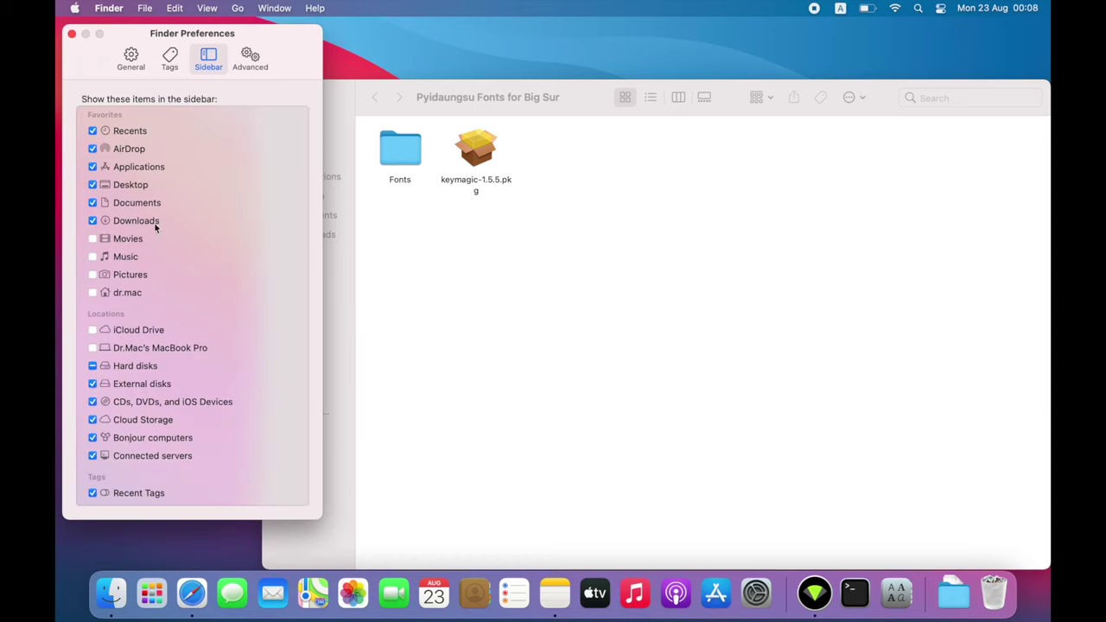
click(126, 239)
click(127, 258)
click(128, 276)
click(128, 295)
drag(451, 114, 591, 87)
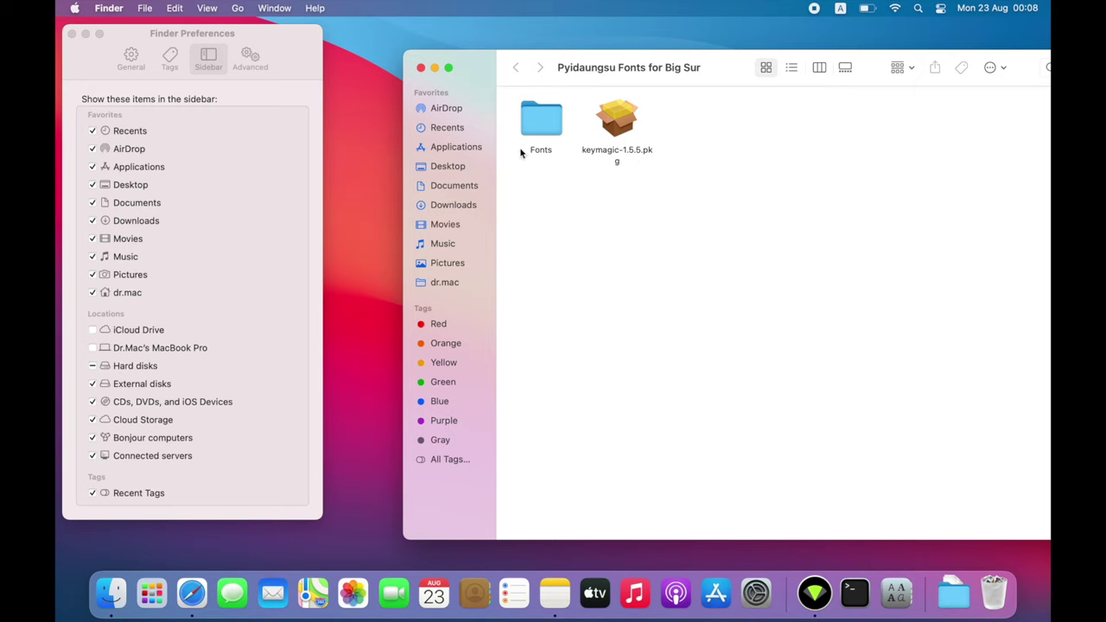
Step: Remove Downloads, Movies and Music from the Finder sidebar and restore all three
click(116, 220)
click(115, 240)
click(119, 258)
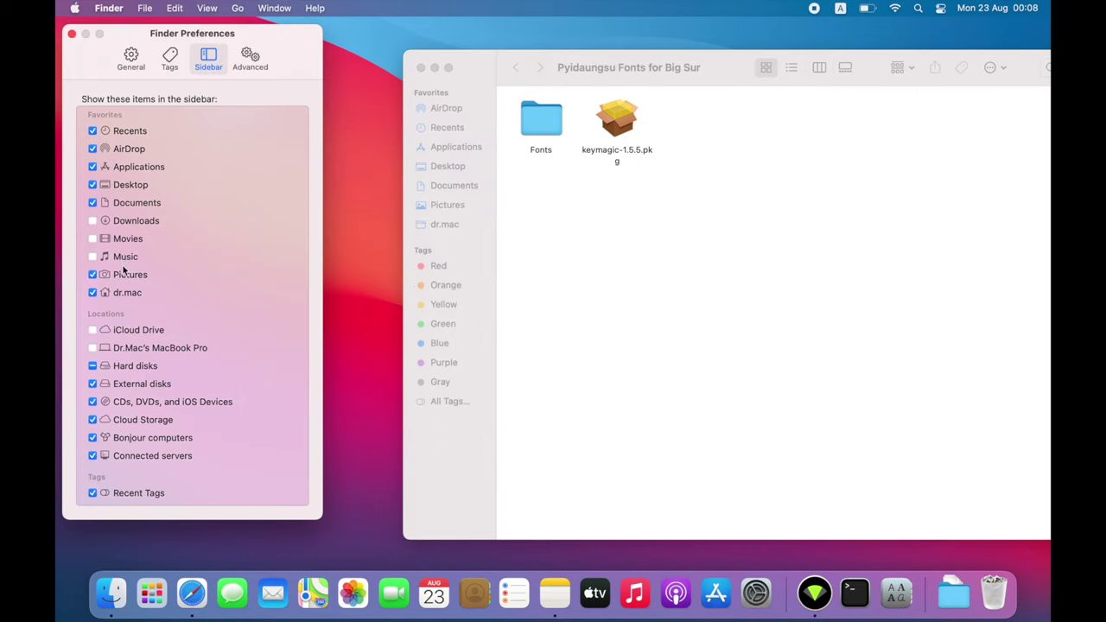
click(119, 257)
click(116, 239)
click(116, 220)
Step: Add iCloud Drive and the MacBook Pro to the Locations shown in the Finder sidebar
click(124, 331)
click(132, 348)
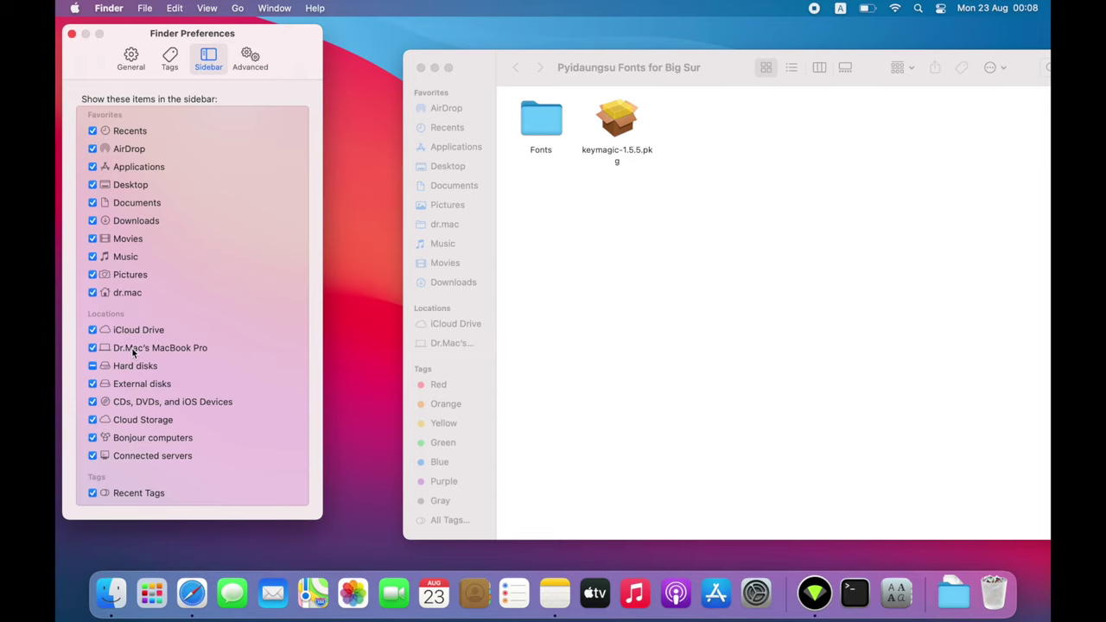
click(527, 80)
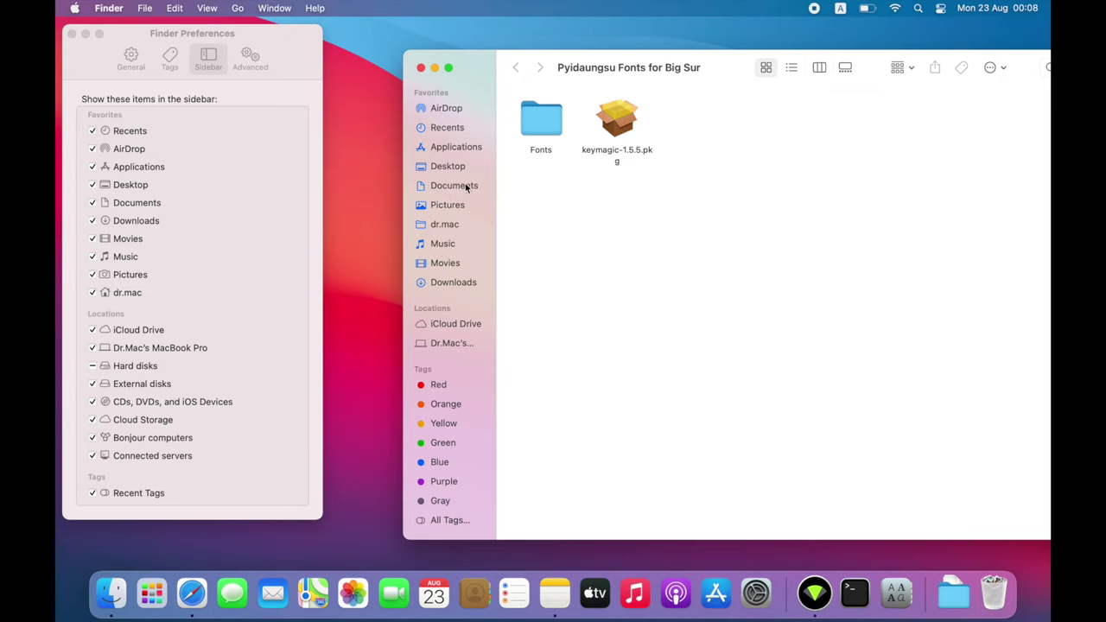
Step: View the Documents and Desktop folders from the sidebar, and close both the Finder window and the preferences
click(445, 186)
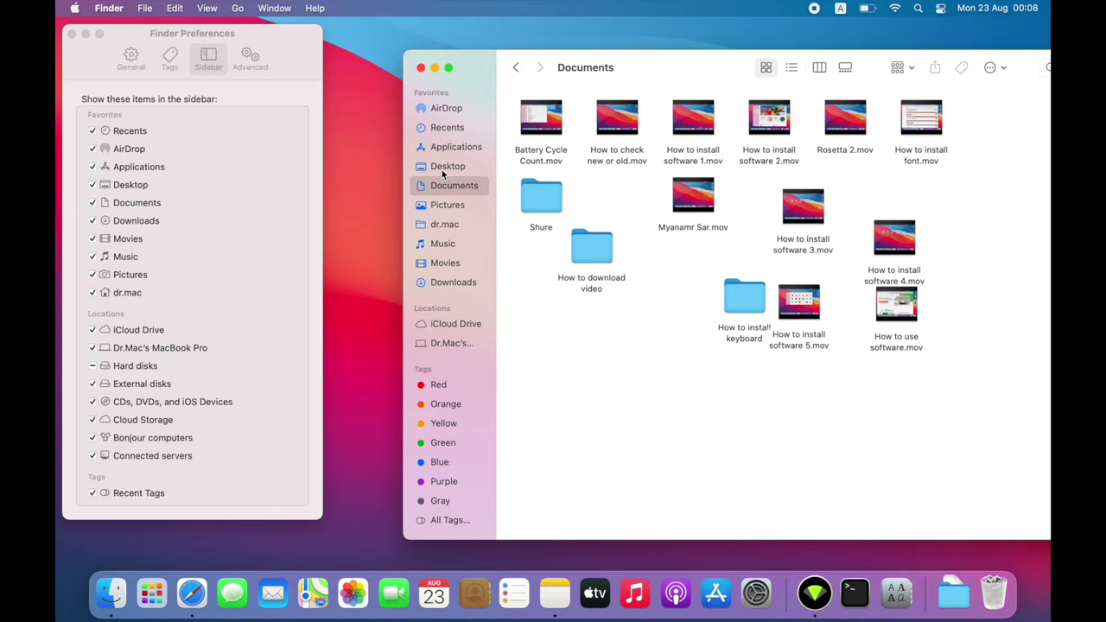
click(444, 172)
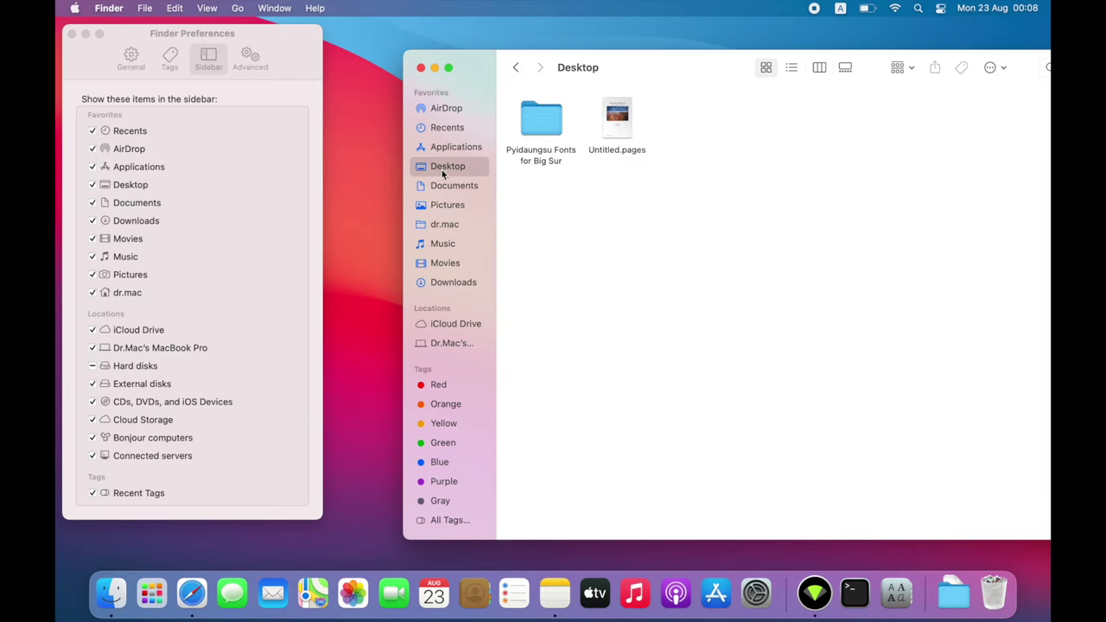
click(421, 68)
click(72, 33)
Step: Set the general Finder preferences to show hard disks on the desktop
click(109, 7)
click(122, 52)
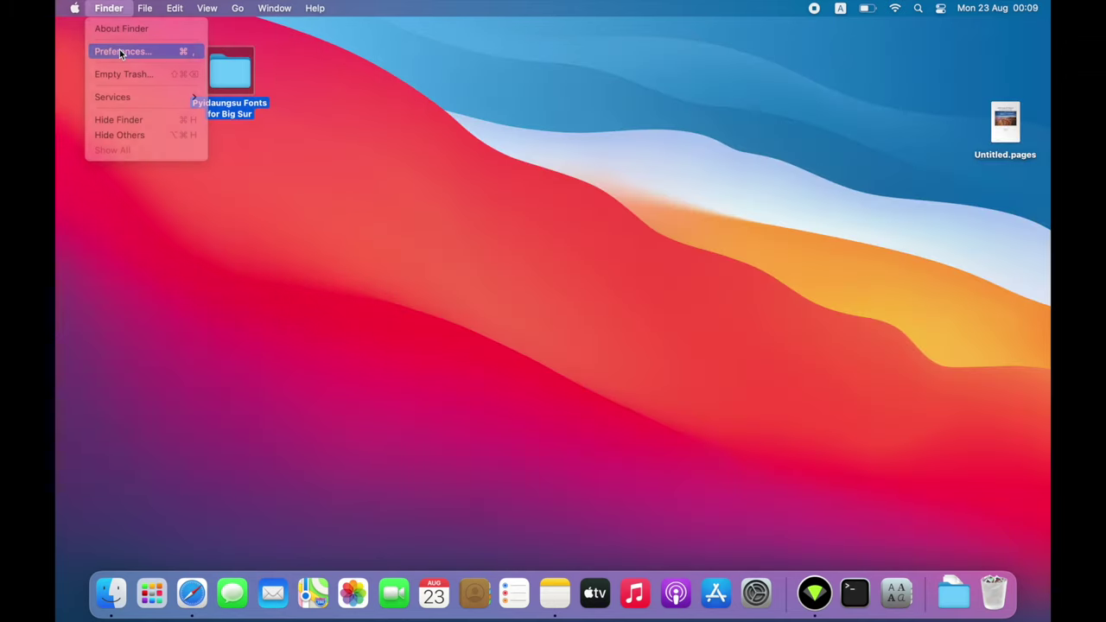
click(130, 58)
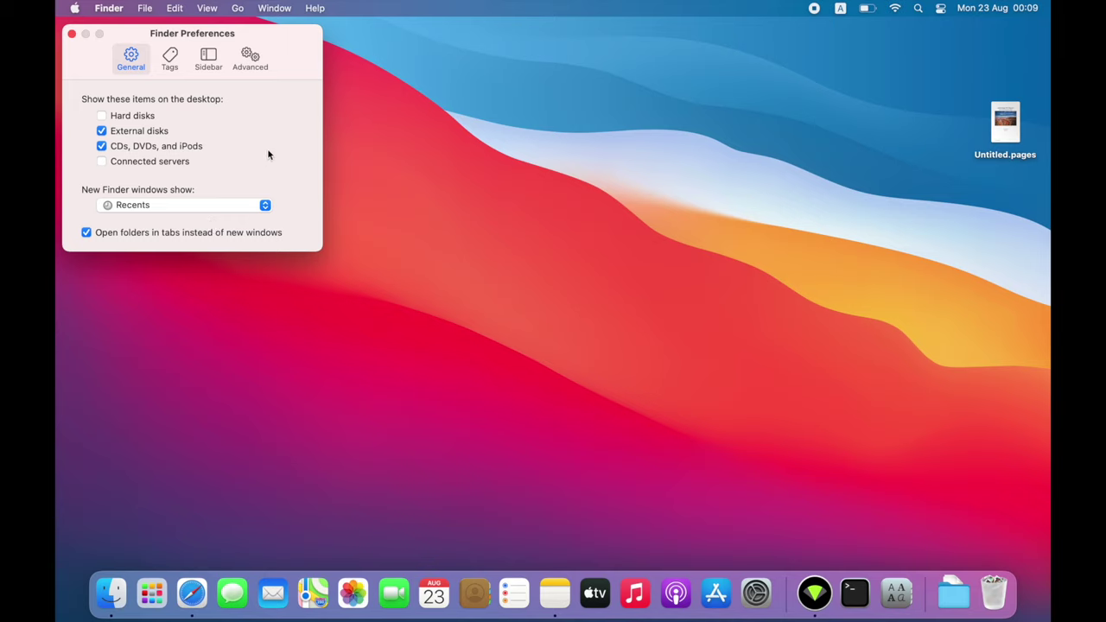
click(135, 120)
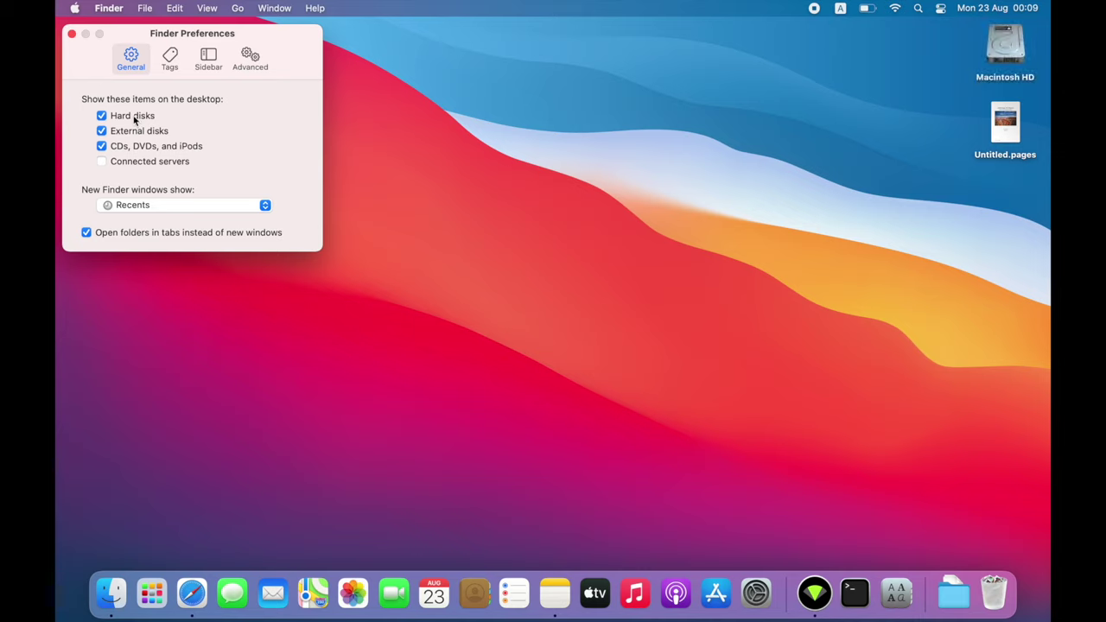
click(127, 119)
click(127, 119)
Step: Look over the Sidebar, Advanced and Tags preferences of Finder, and close the preferences
click(215, 62)
click(251, 61)
click(169, 57)
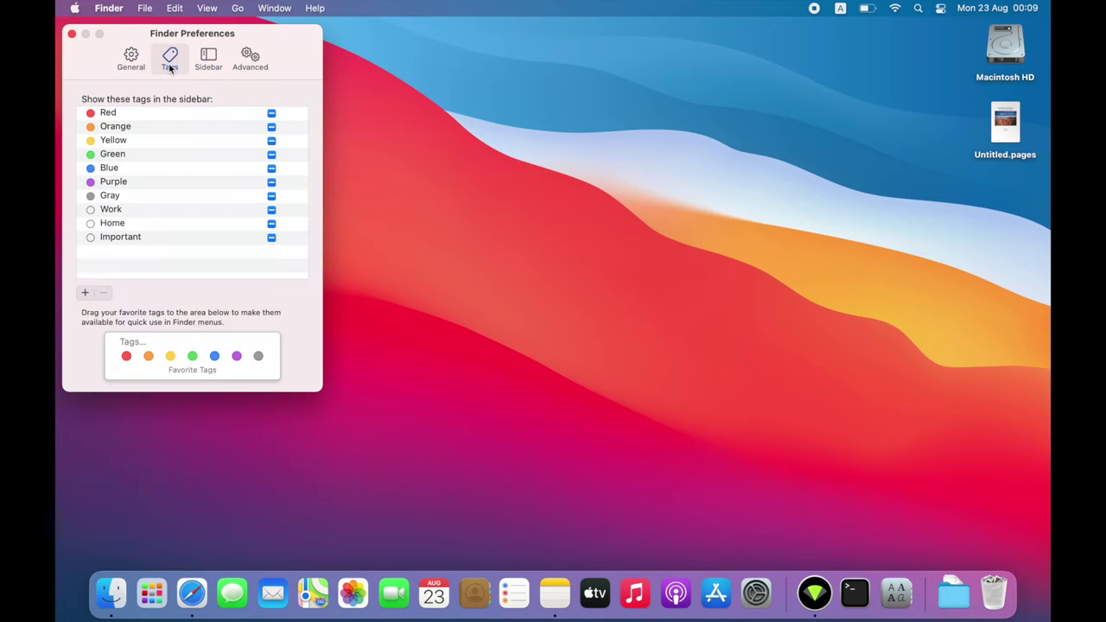
click(72, 33)
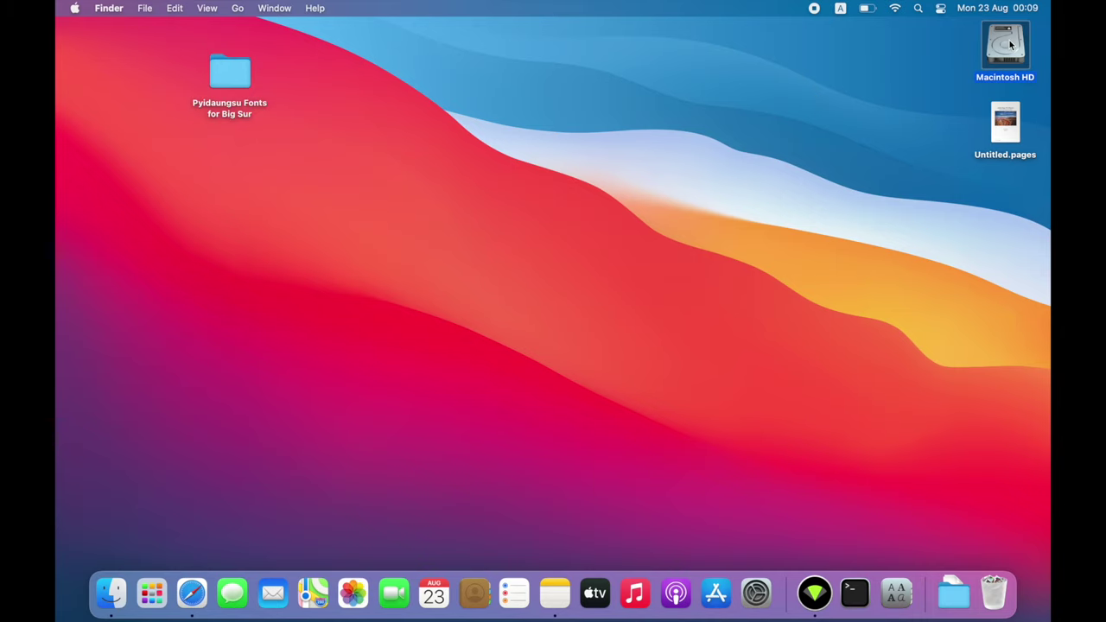
Step: Open Macintosh HD from the desktop and select its Applications, Library, System and Users folders in turn
double_click(987, 77)
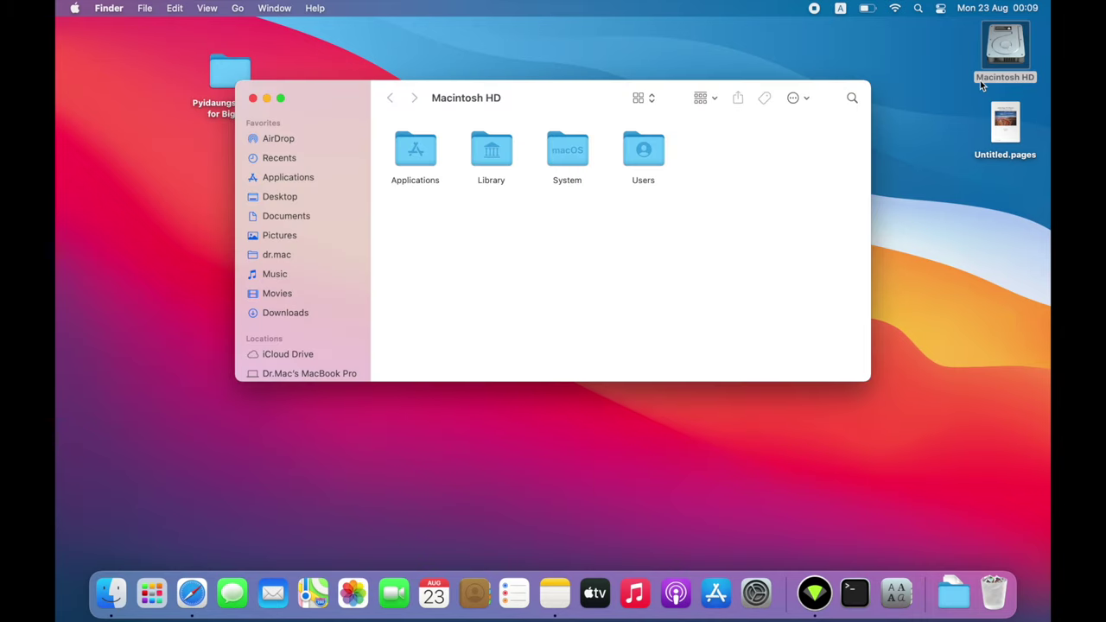
click(410, 164)
click(495, 154)
click(563, 149)
click(650, 154)
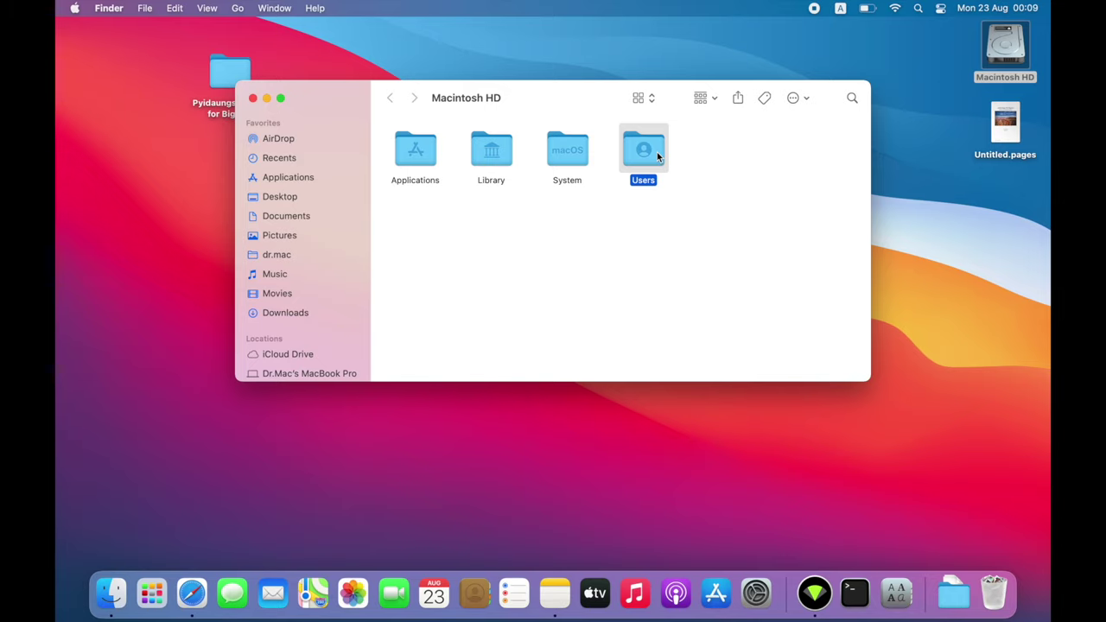
Step: View the contents of the Applications folder and return to Macintosh HD
click(424, 154)
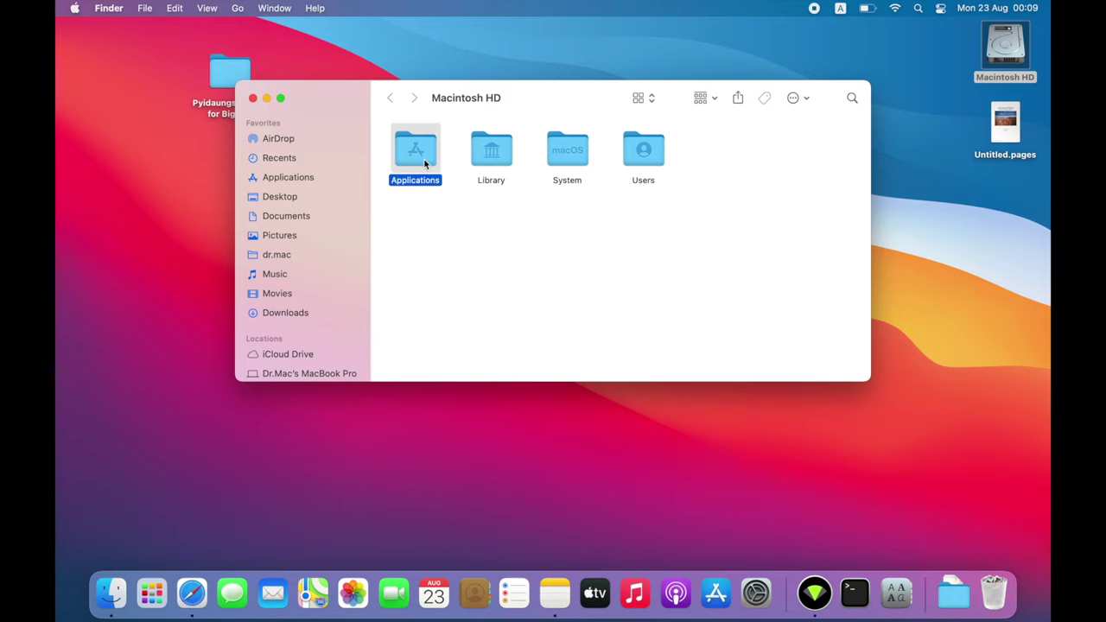
click(270, 179)
click(390, 99)
Step: Select the Library folder, look inside the System folder, and return to Macintosh HD
click(501, 160)
click(570, 156)
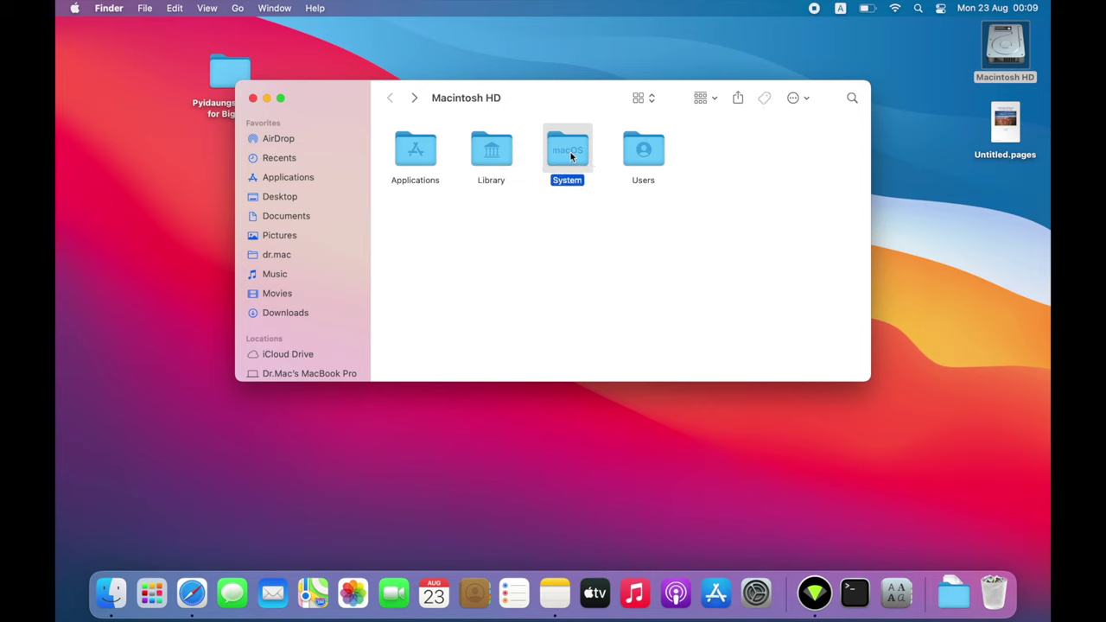
double_click(571, 156)
click(391, 99)
Step: Go through the Library, System, Users and Applications folders of Macintosh HD once more, and close the window
click(489, 157)
click(565, 156)
click(643, 152)
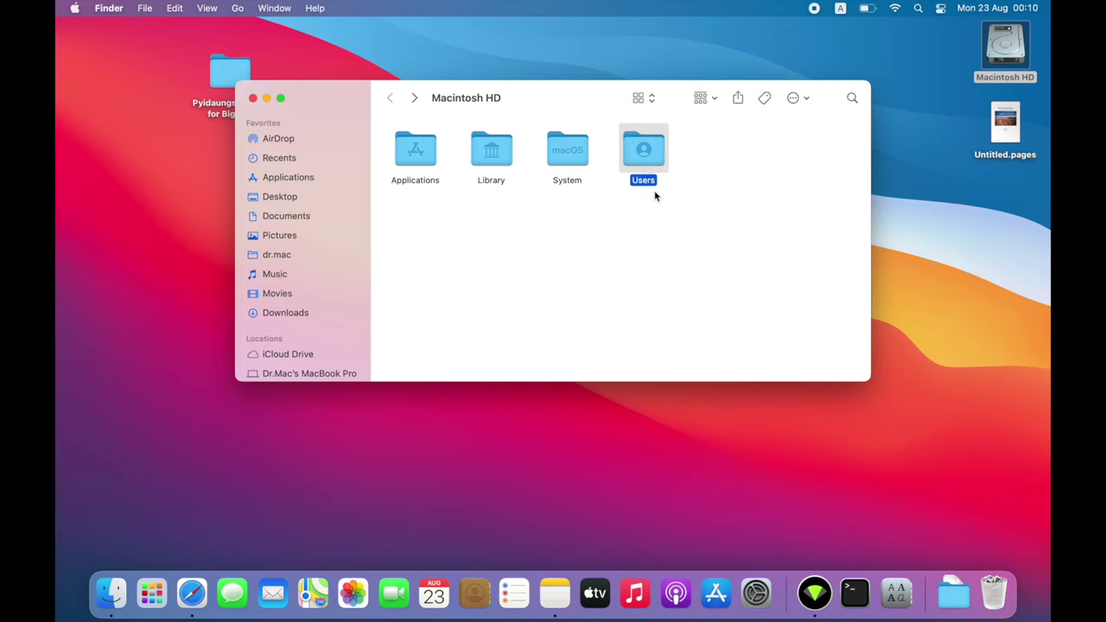
click(422, 163)
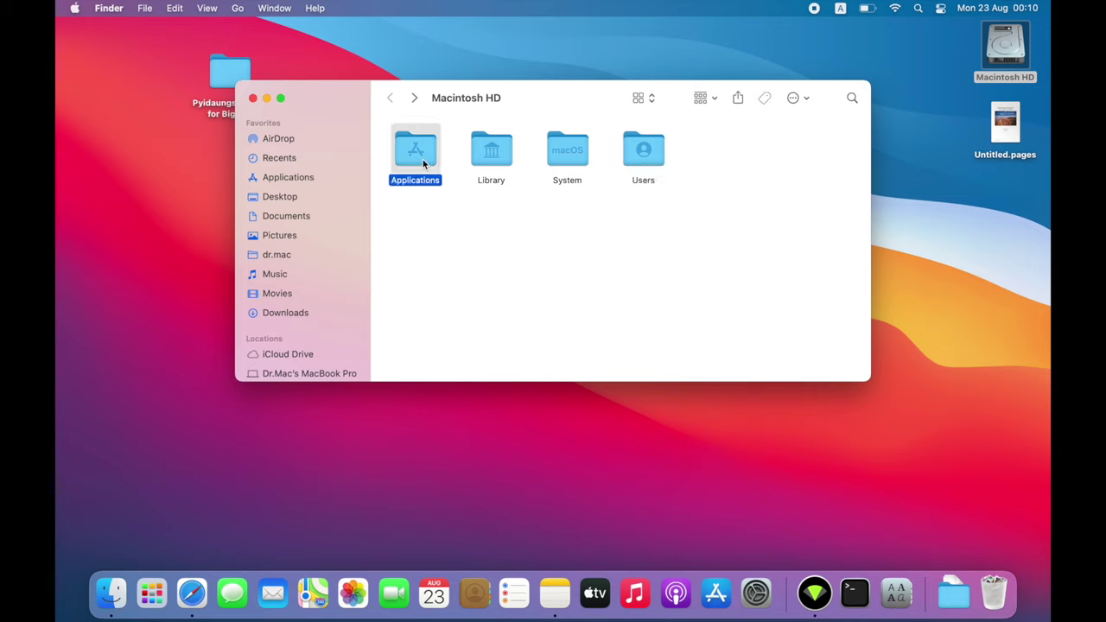
click(654, 151)
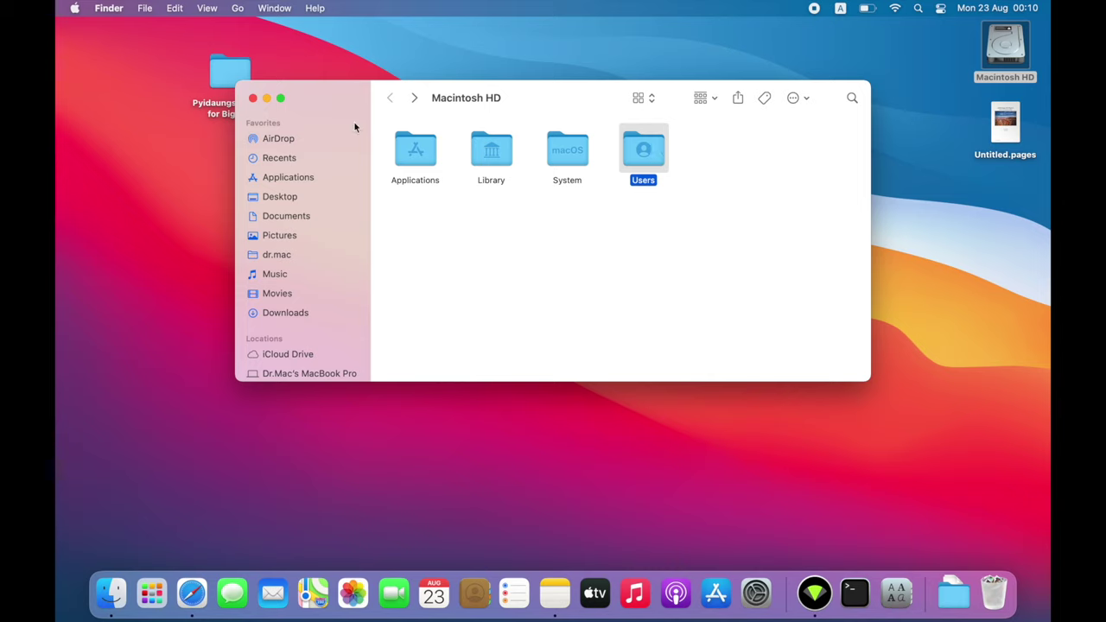
click(252, 98)
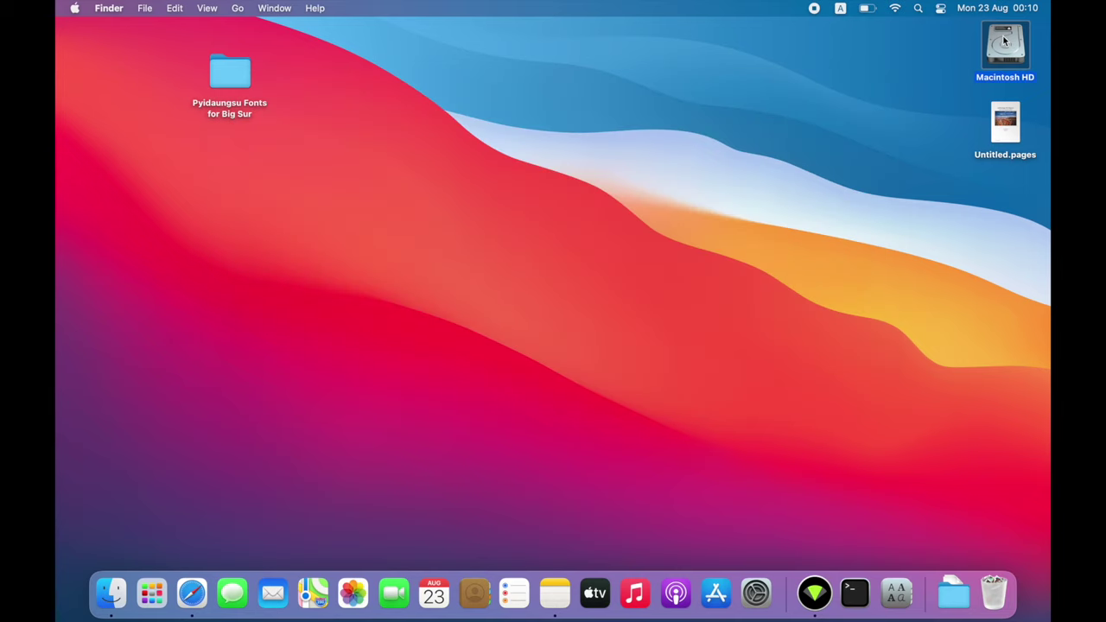
Step: Open the Users folder of Macintosh HD from the desktop and show its contents as a list
double_click(1026, 77)
click(649, 150)
double_click(649, 152)
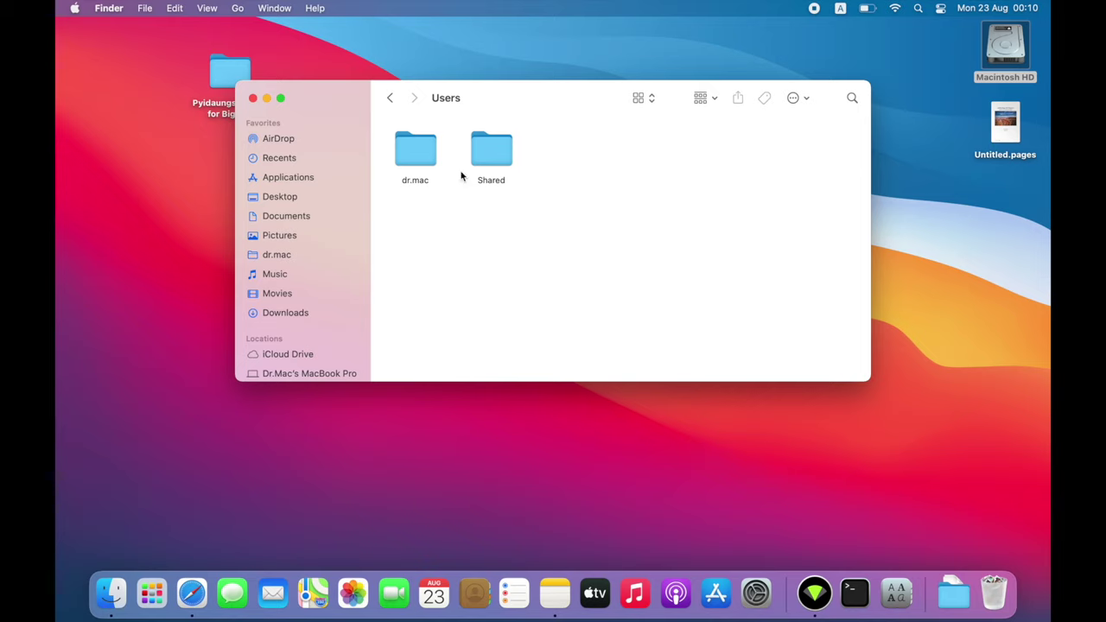
click(648, 99)
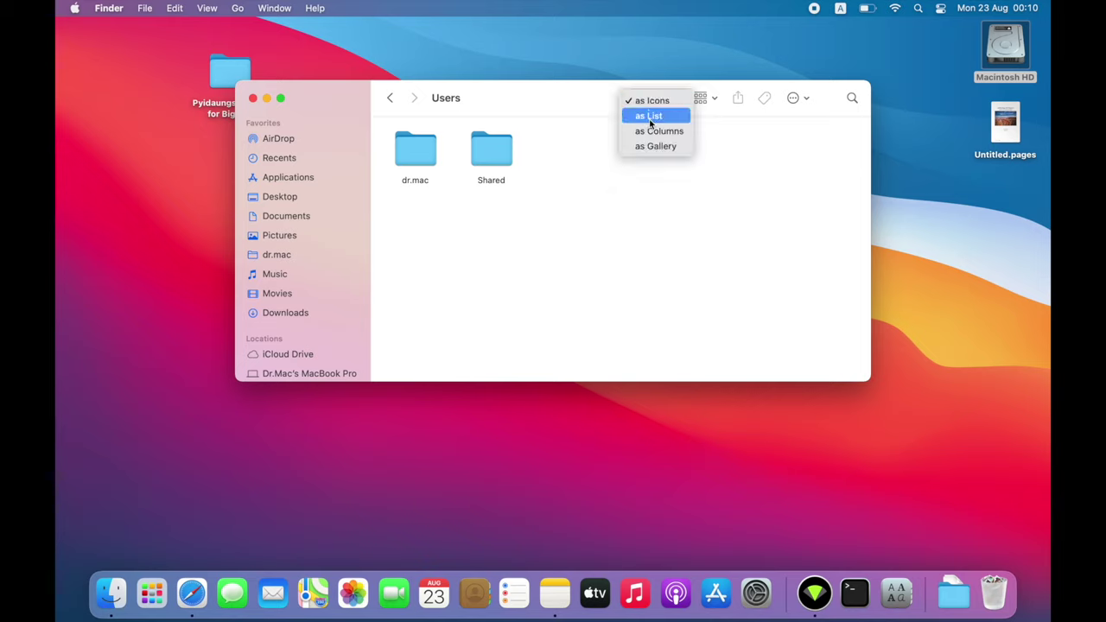
click(647, 116)
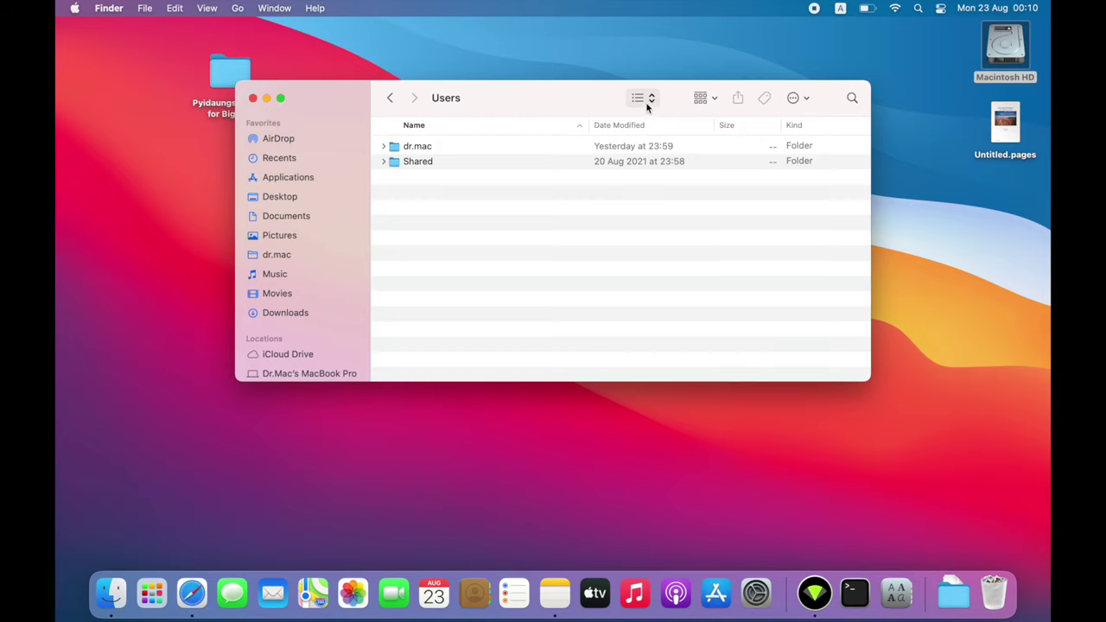
Step: Show the Users folder as columns and as a gallery, and preview the Shared folder in the gallery
click(649, 98)
click(652, 118)
click(646, 98)
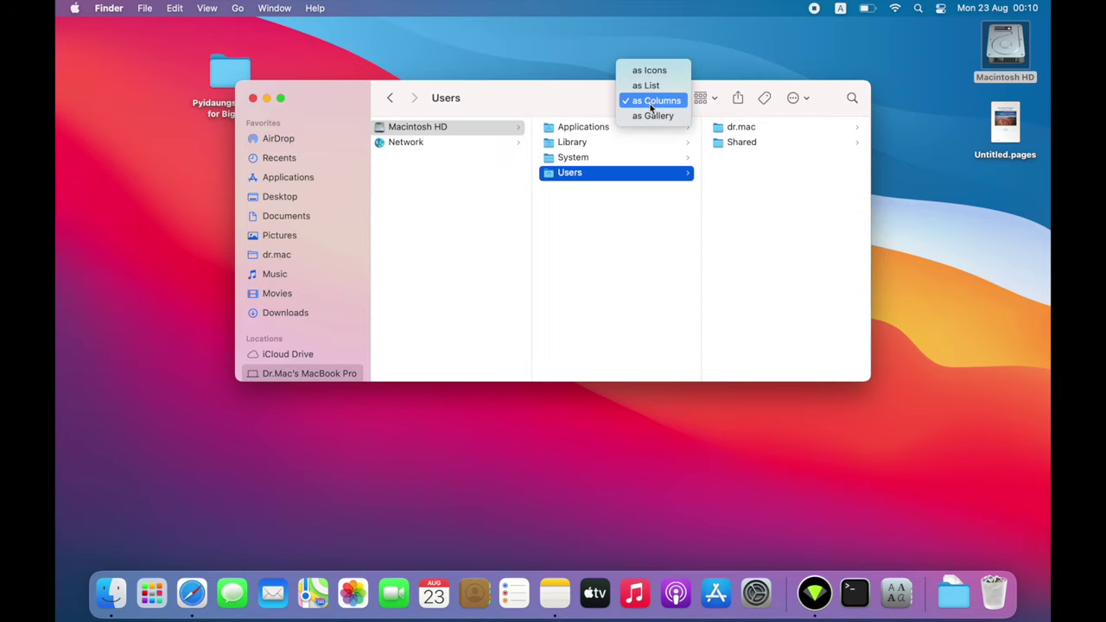
click(659, 116)
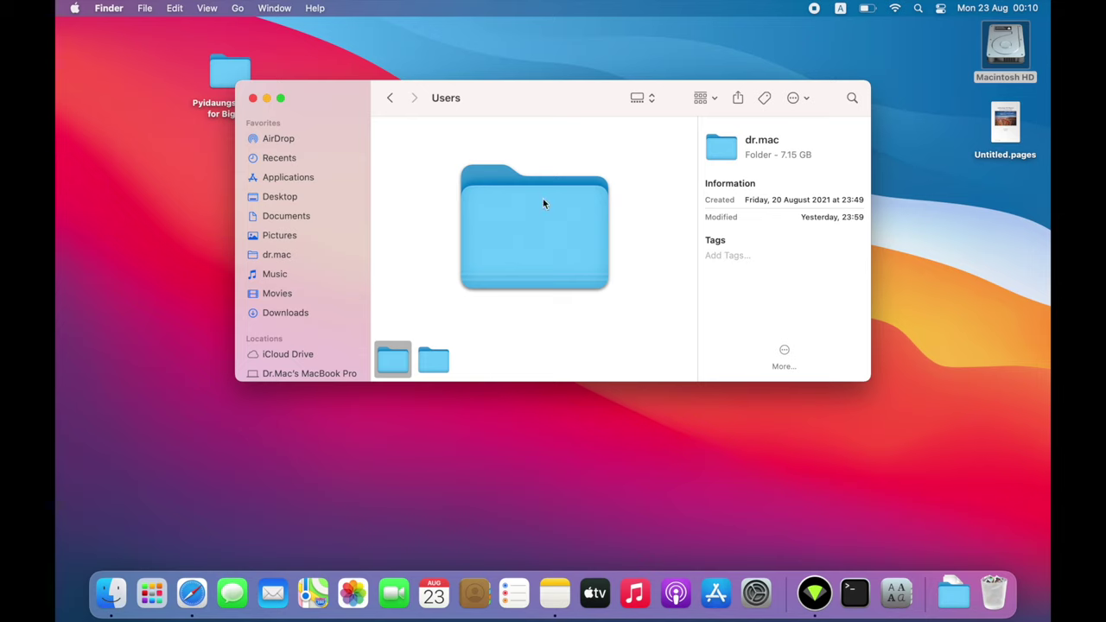
click(424, 362)
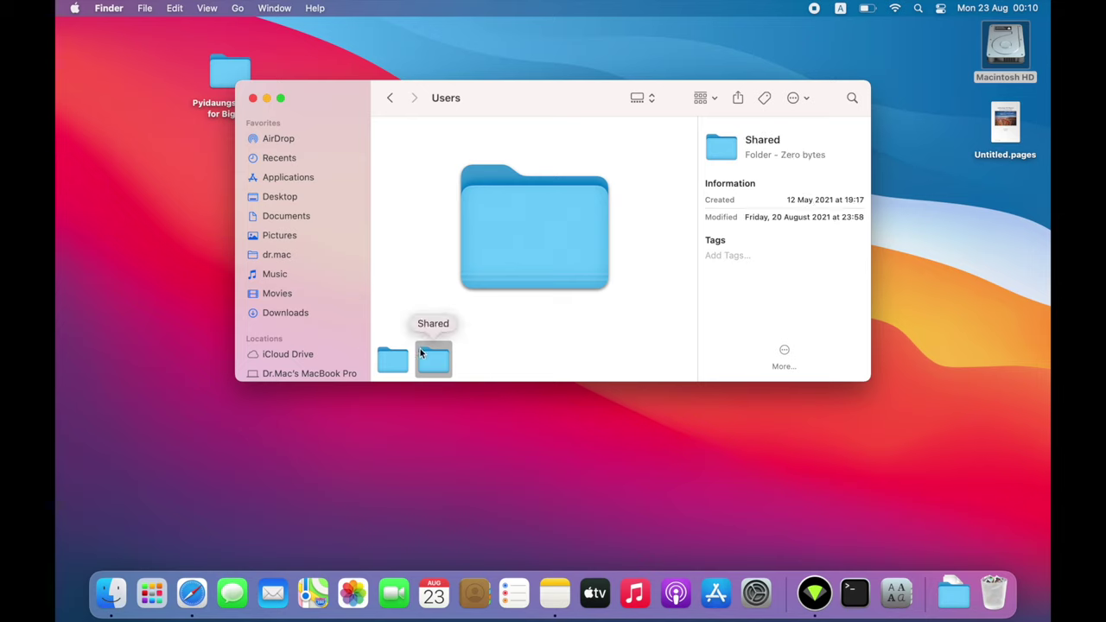
Step: Return the Users folder to column view, select Desktop in the home folder, and move the window clear of the desktop icons
click(626, 99)
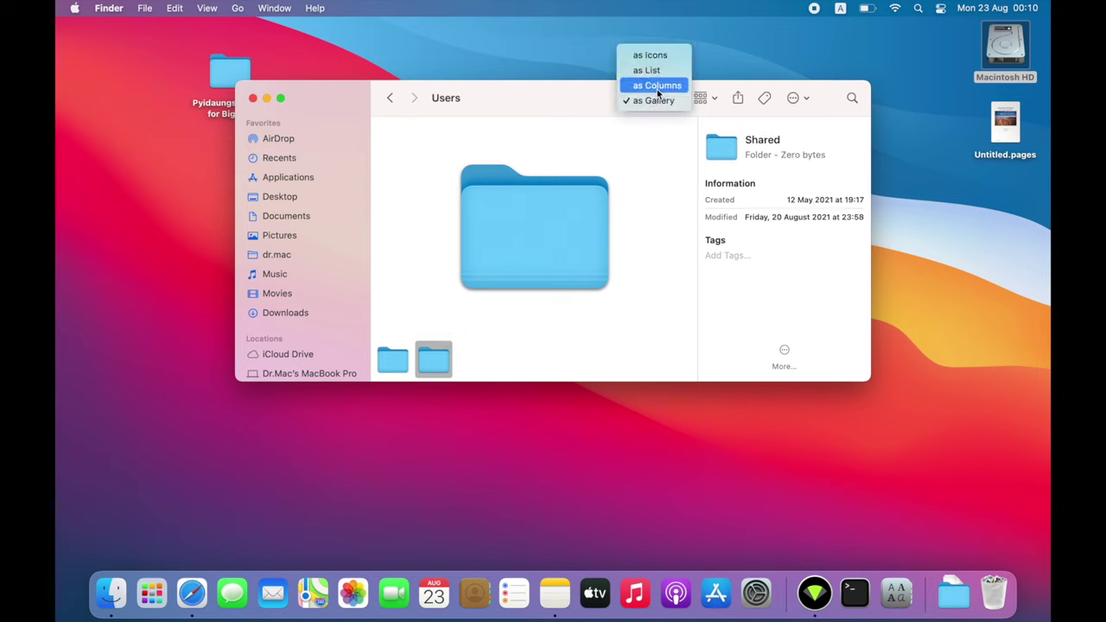
click(657, 86)
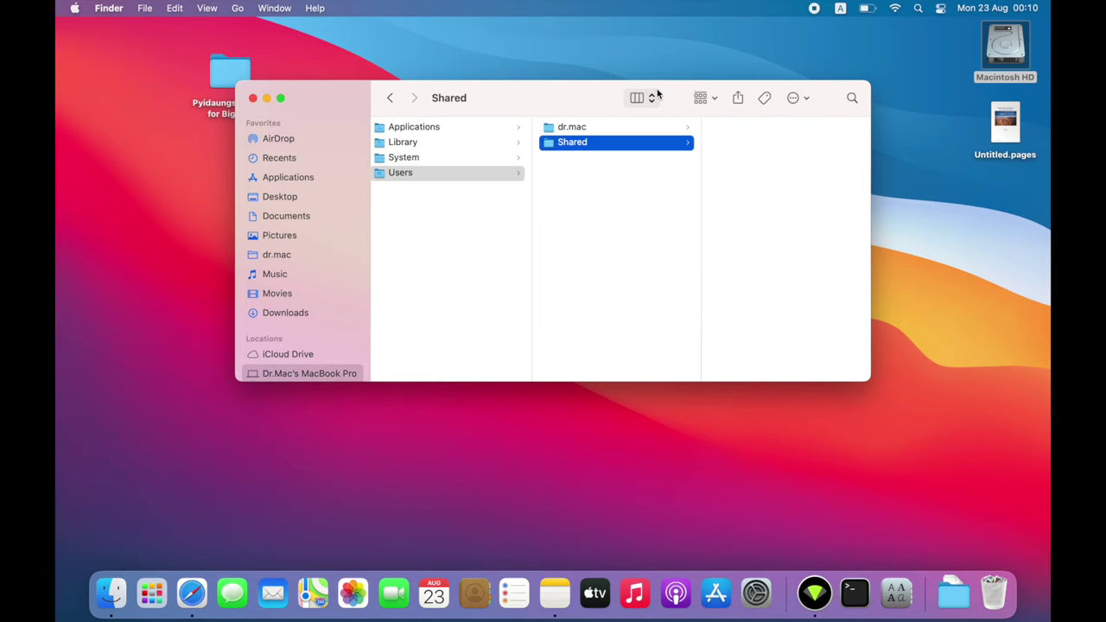
click(588, 128)
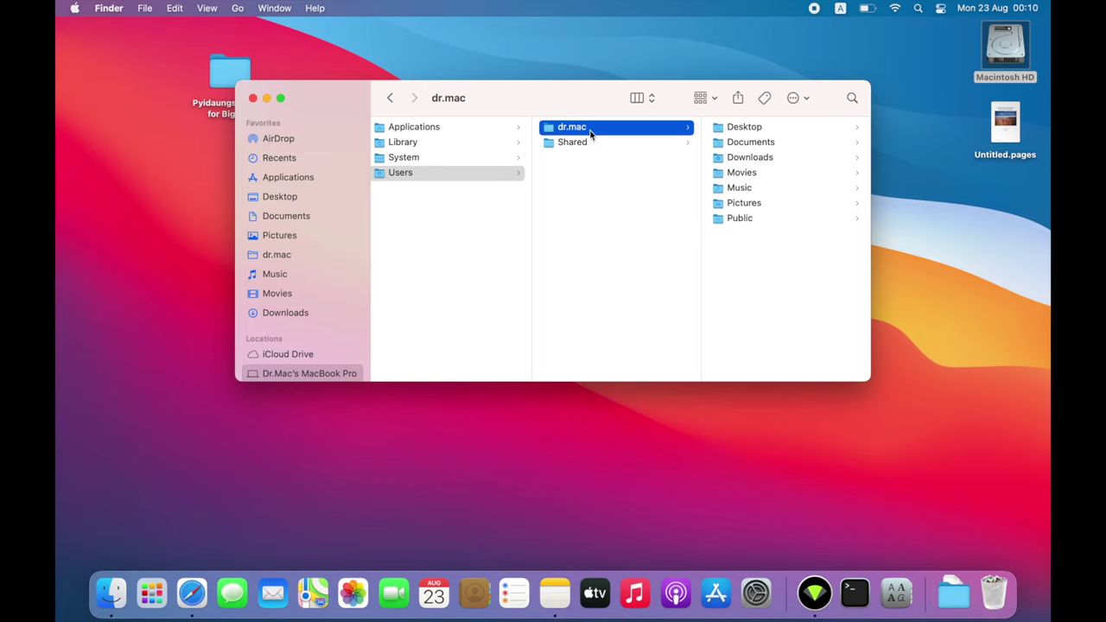
click(730, 128)
drag(541, 89, 410, 257)
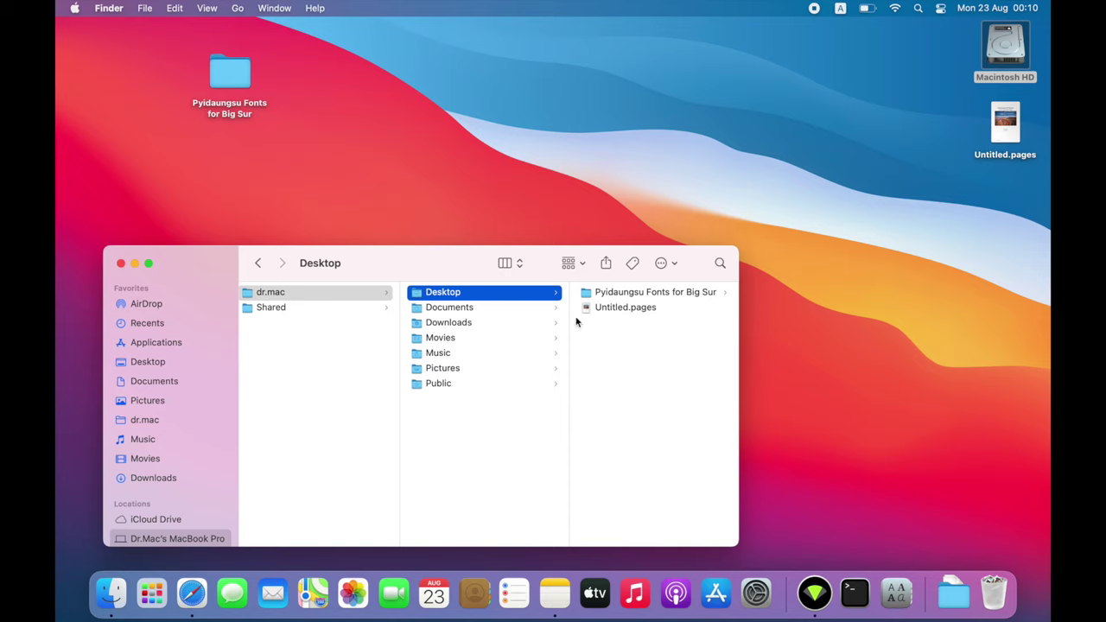
Step: Compare the Desktop folder's contents with the desktop icons, selecting the Pyidaungsu Fonts for Big Sur folder and Untitled.pages
scroll(358, 337, left, 5)
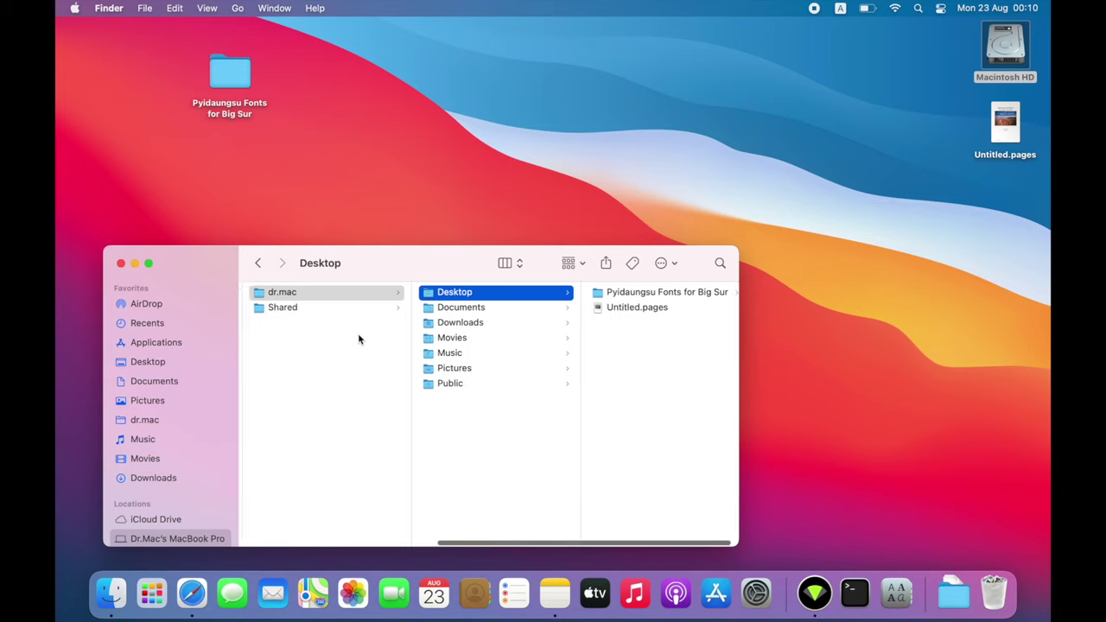
scroll(487, 301, right, 5)
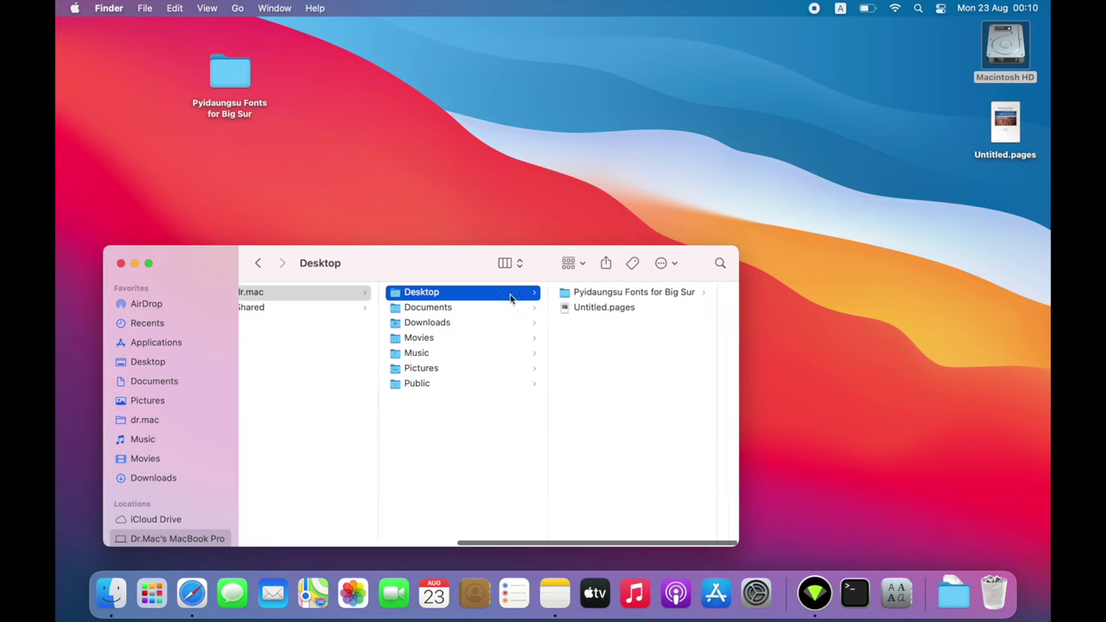
click(615, 297)
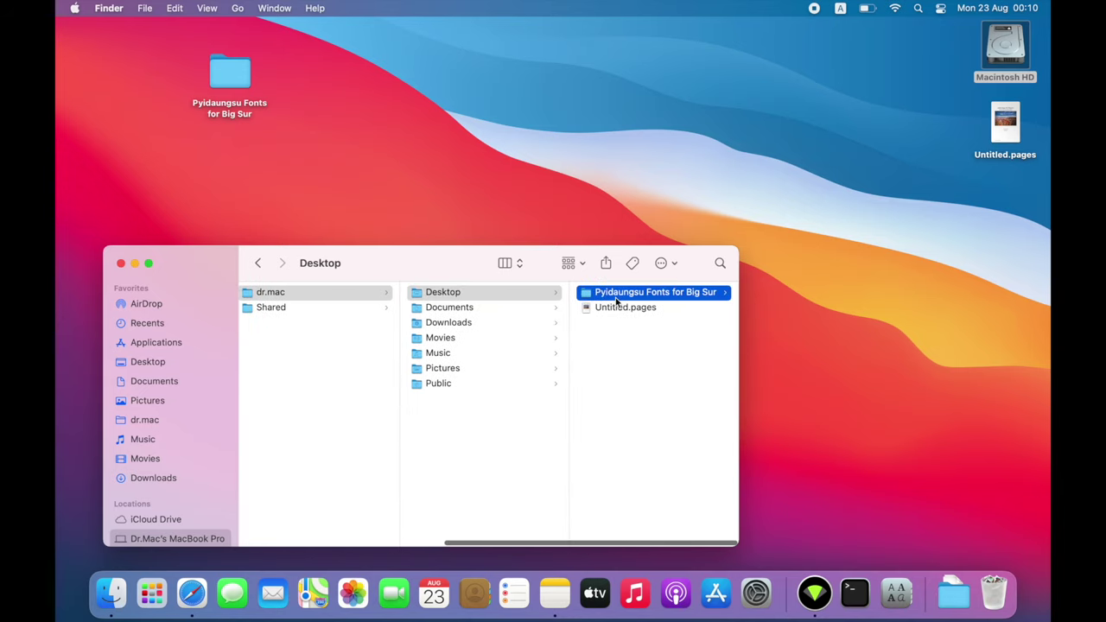
click(1006, 124)
scroll(391, 371, left, 5)
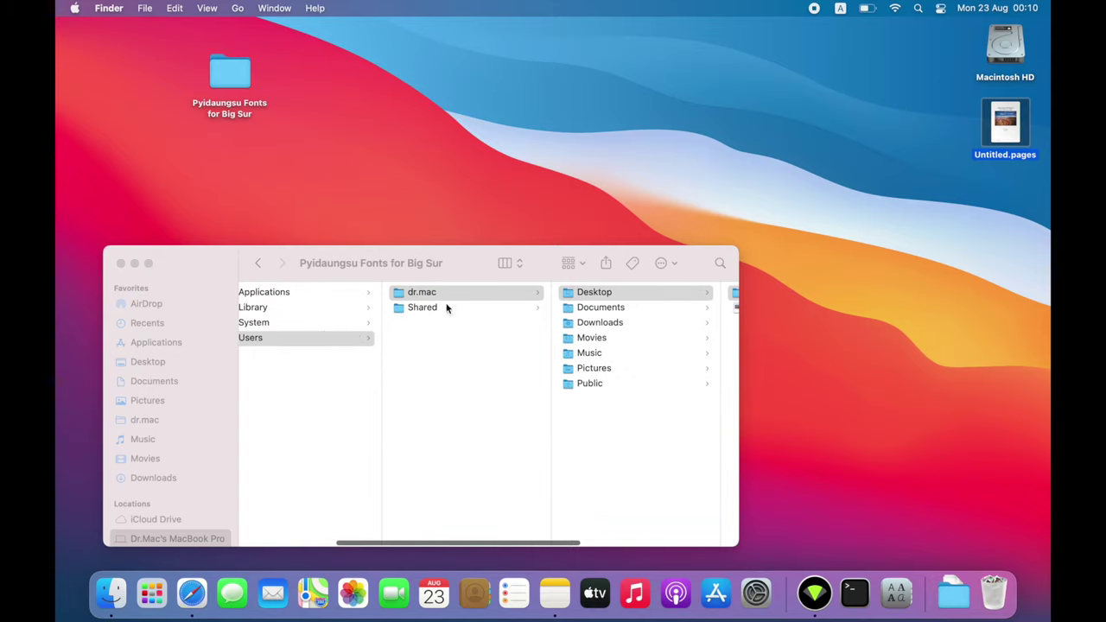
scroll(602, 294, right, 5)
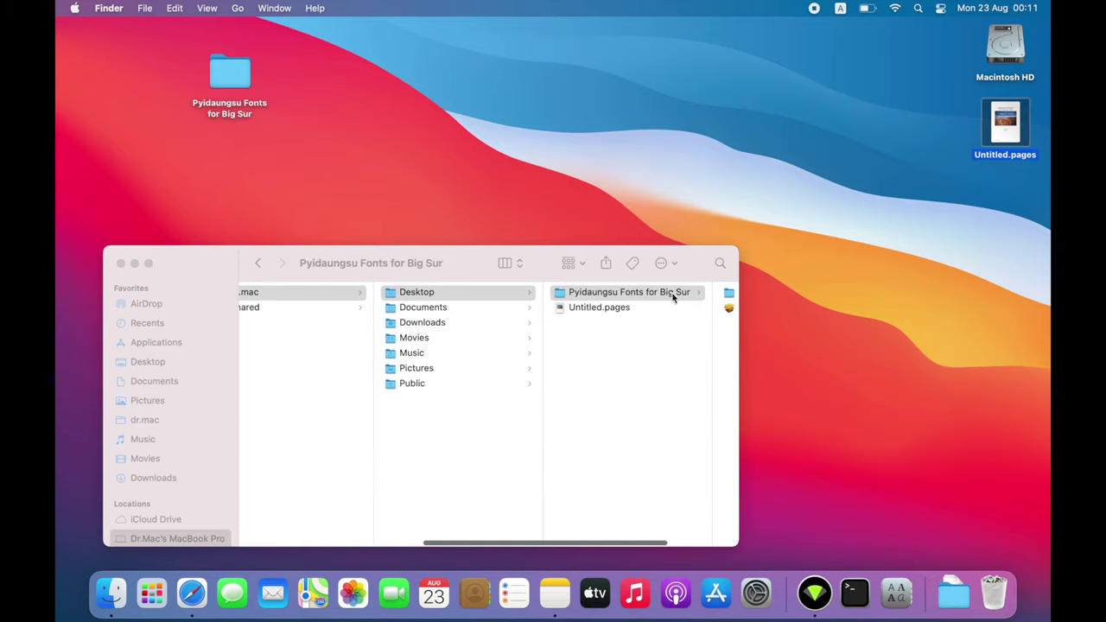
Step: View the home folder's Documents, and go through the Applications, System and Users folders of Macintosh HD in column view
click(412, 313)
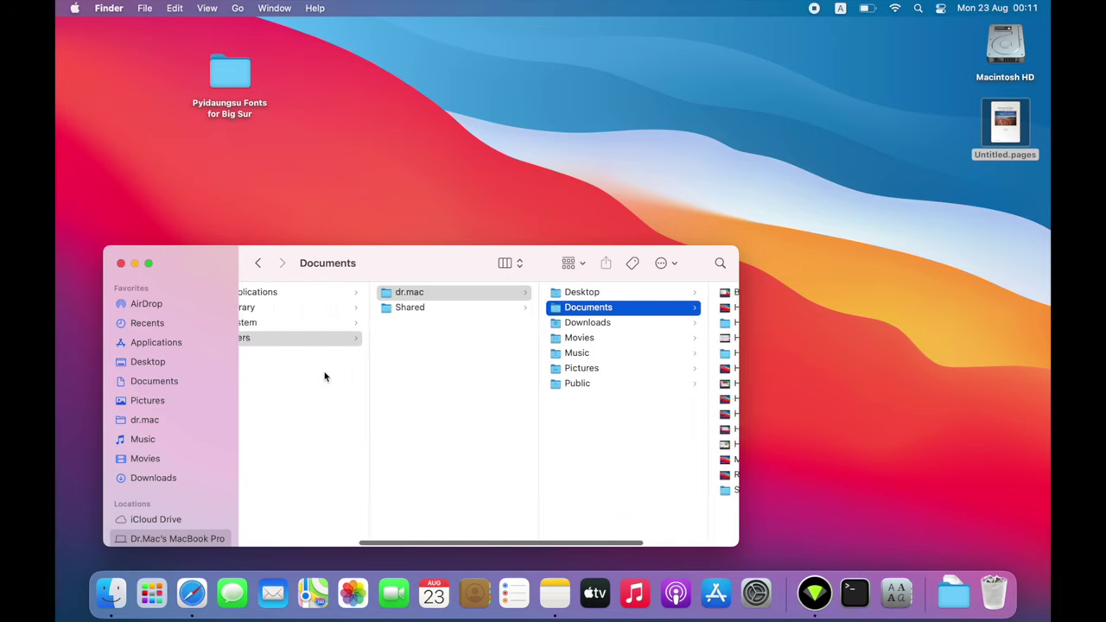
scroll(325, 376, left, 5)
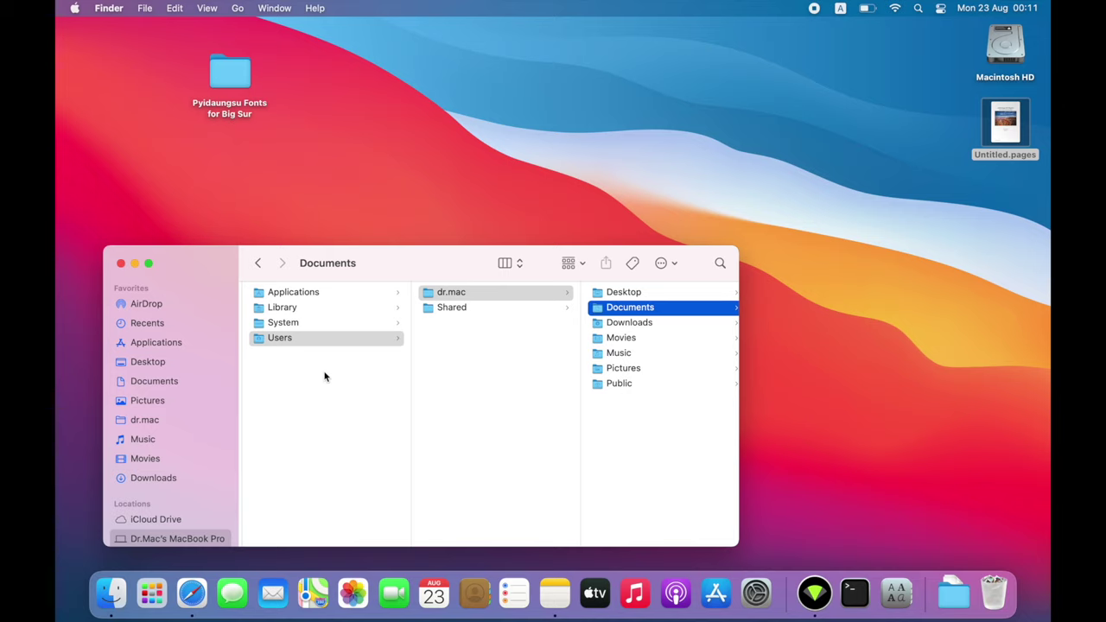
click(280, 294)
click(282, 321)
click(287, 338)
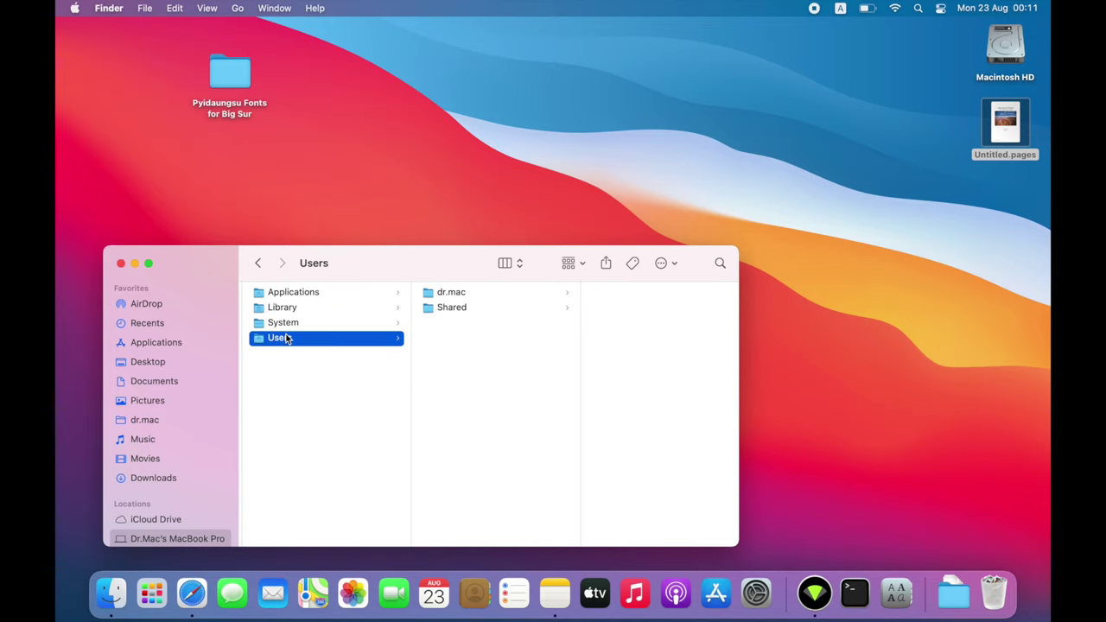